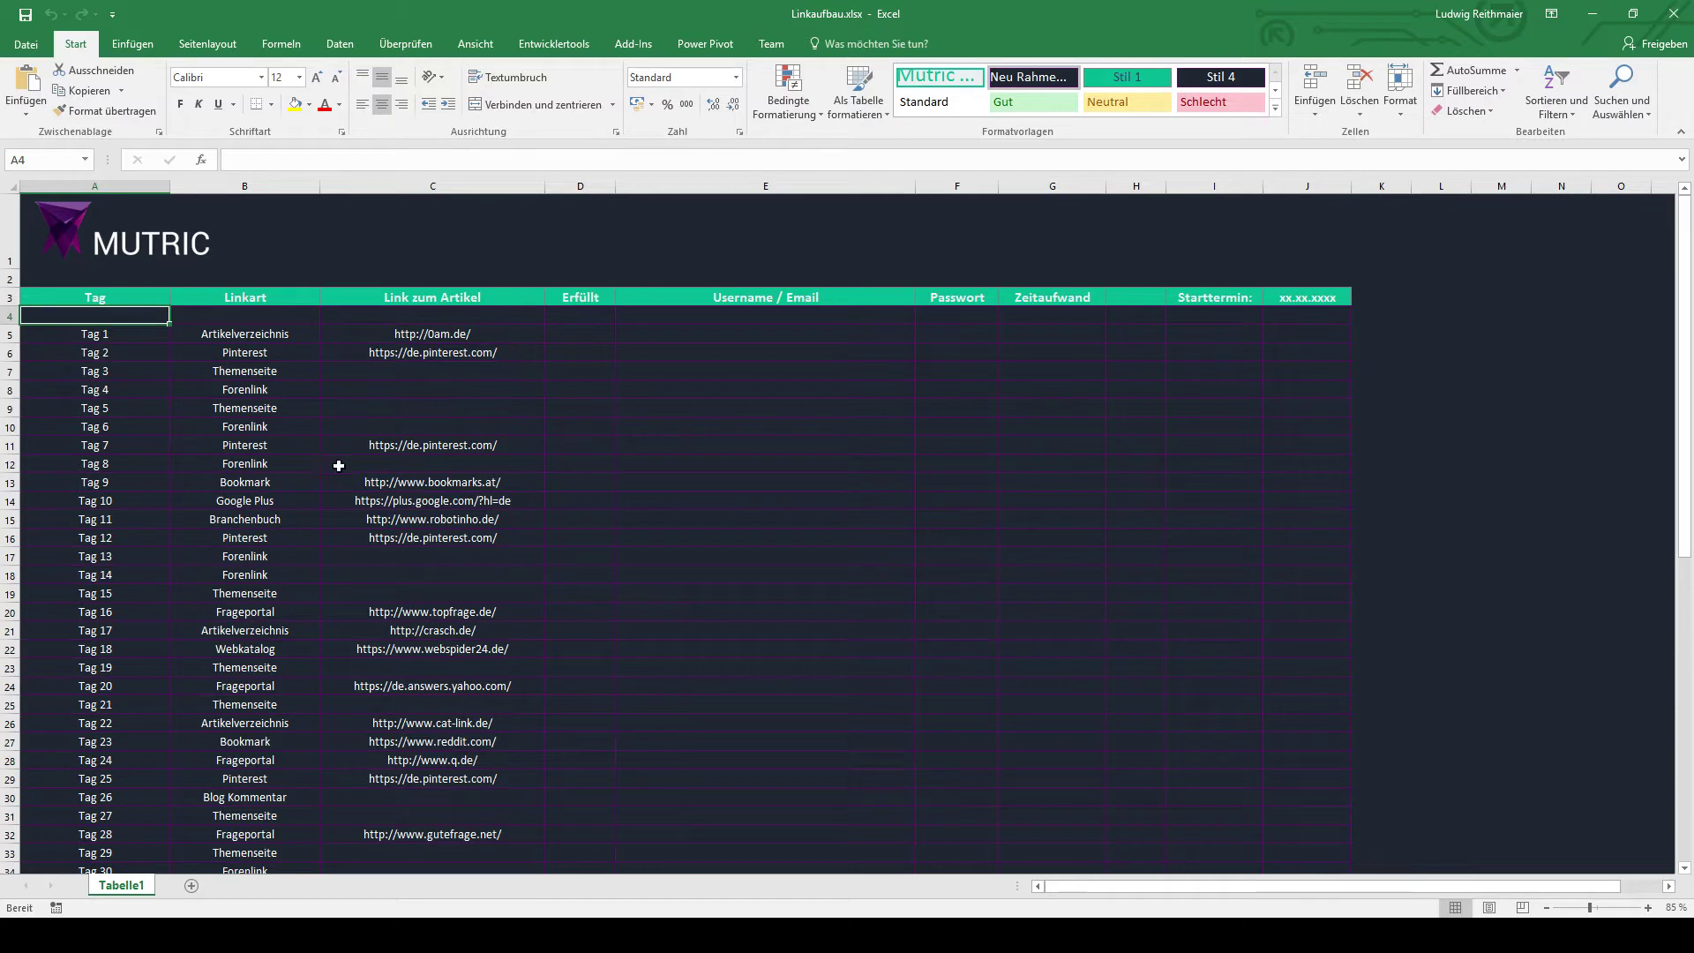
# Look through the 60-day link-building plan, examining the link types and article links for each day
pyautogui.scroll(-4, 494, 432)
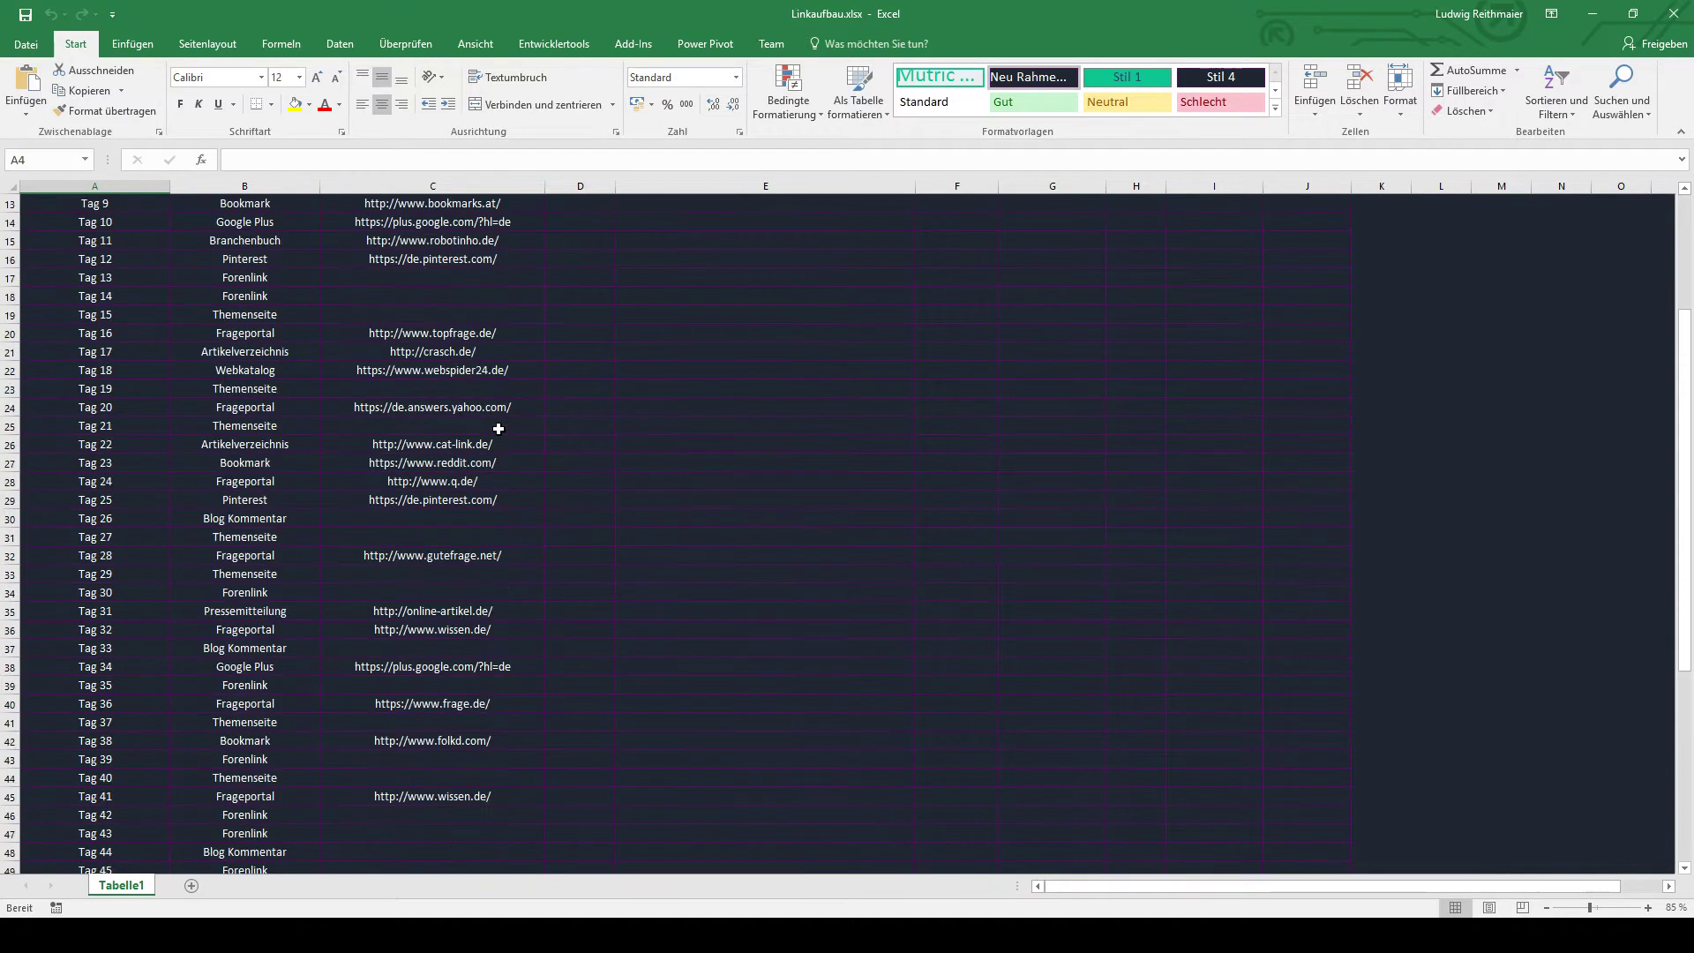
pyautogui.scroll(-7, 499, 428)
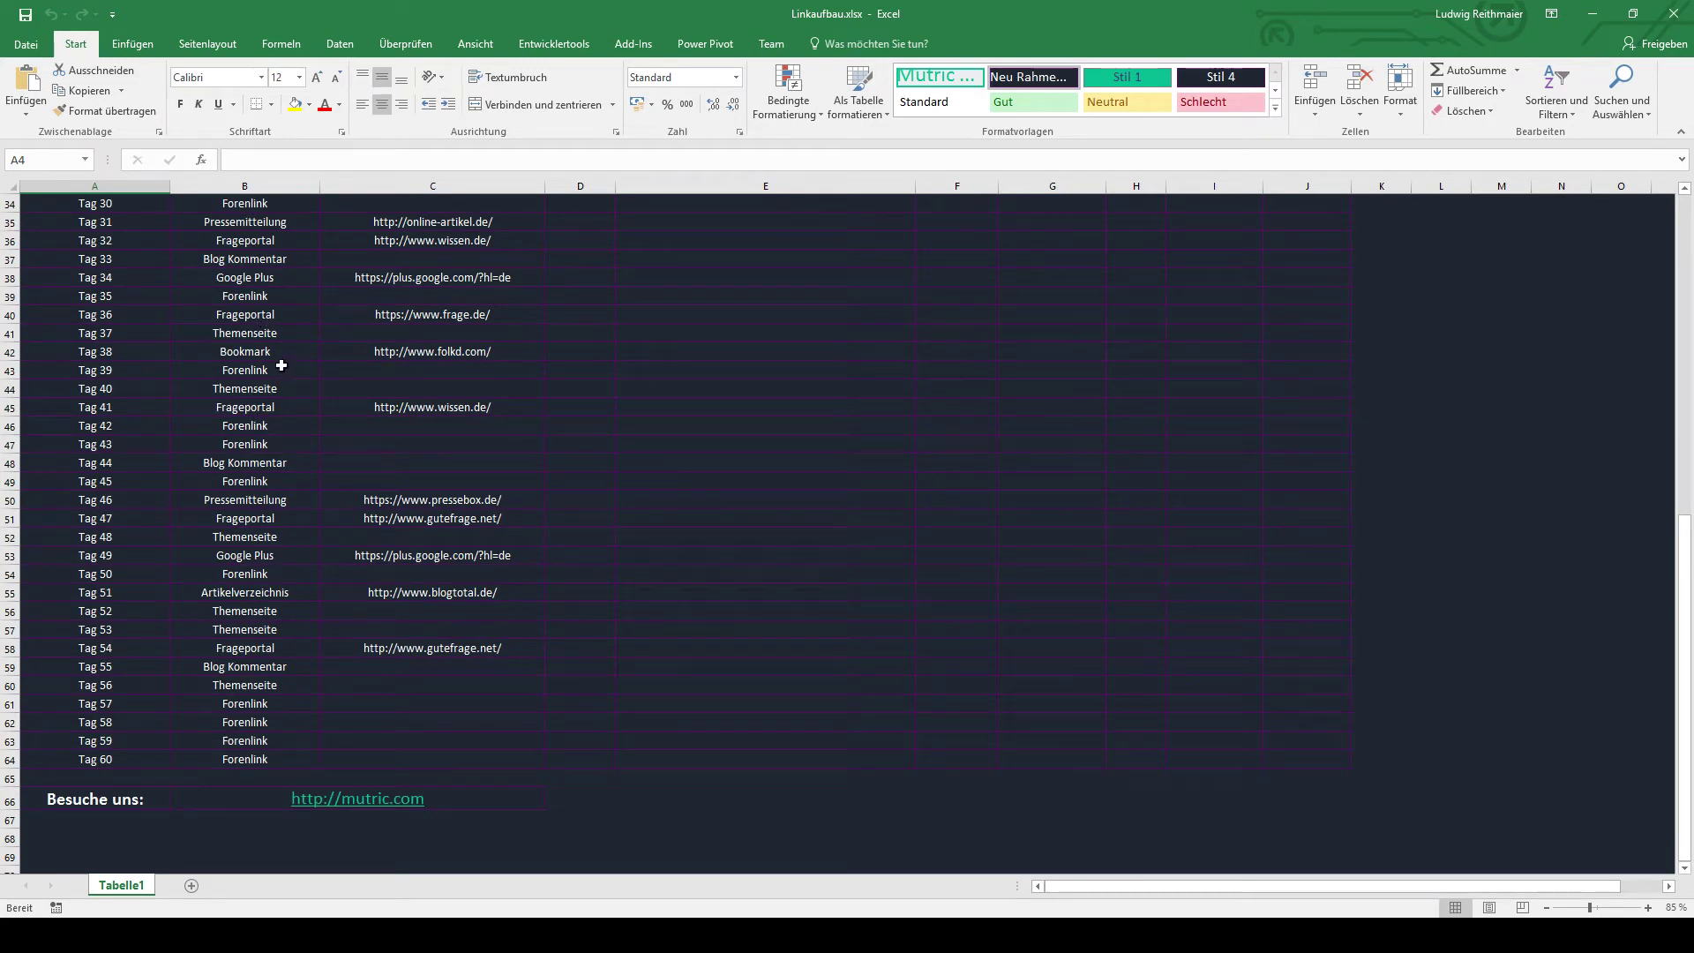
pyautogui.scroll(1, 368, 289)
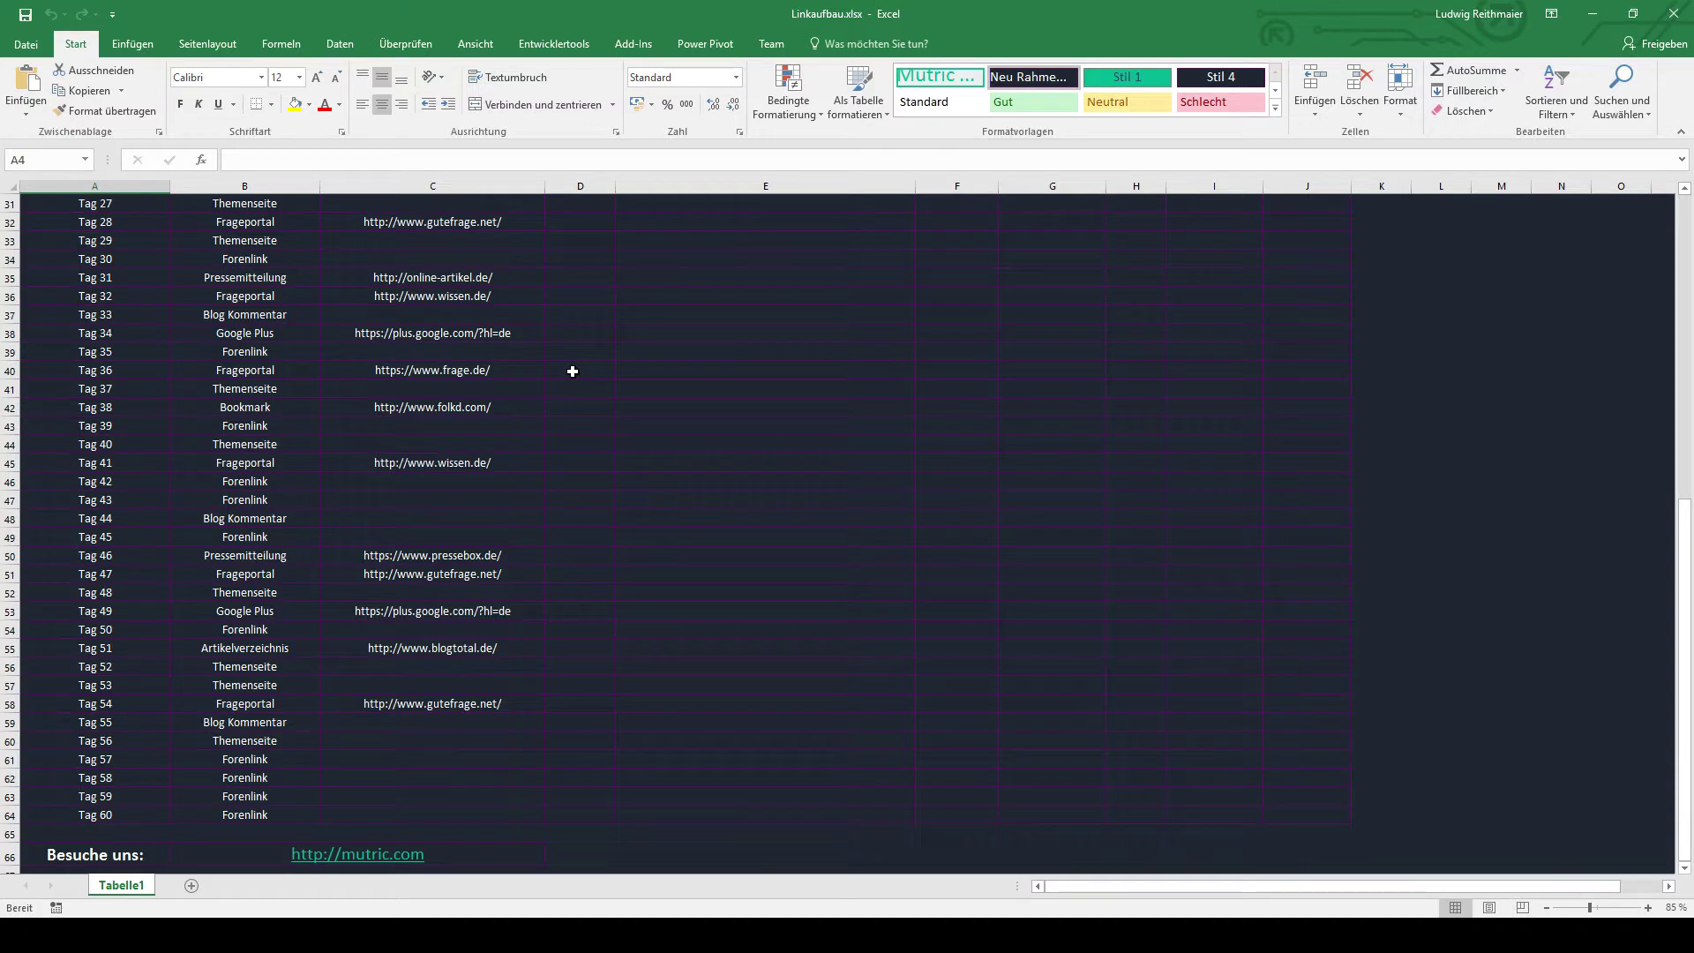
pyautogui.scroll(3, 572, 370)
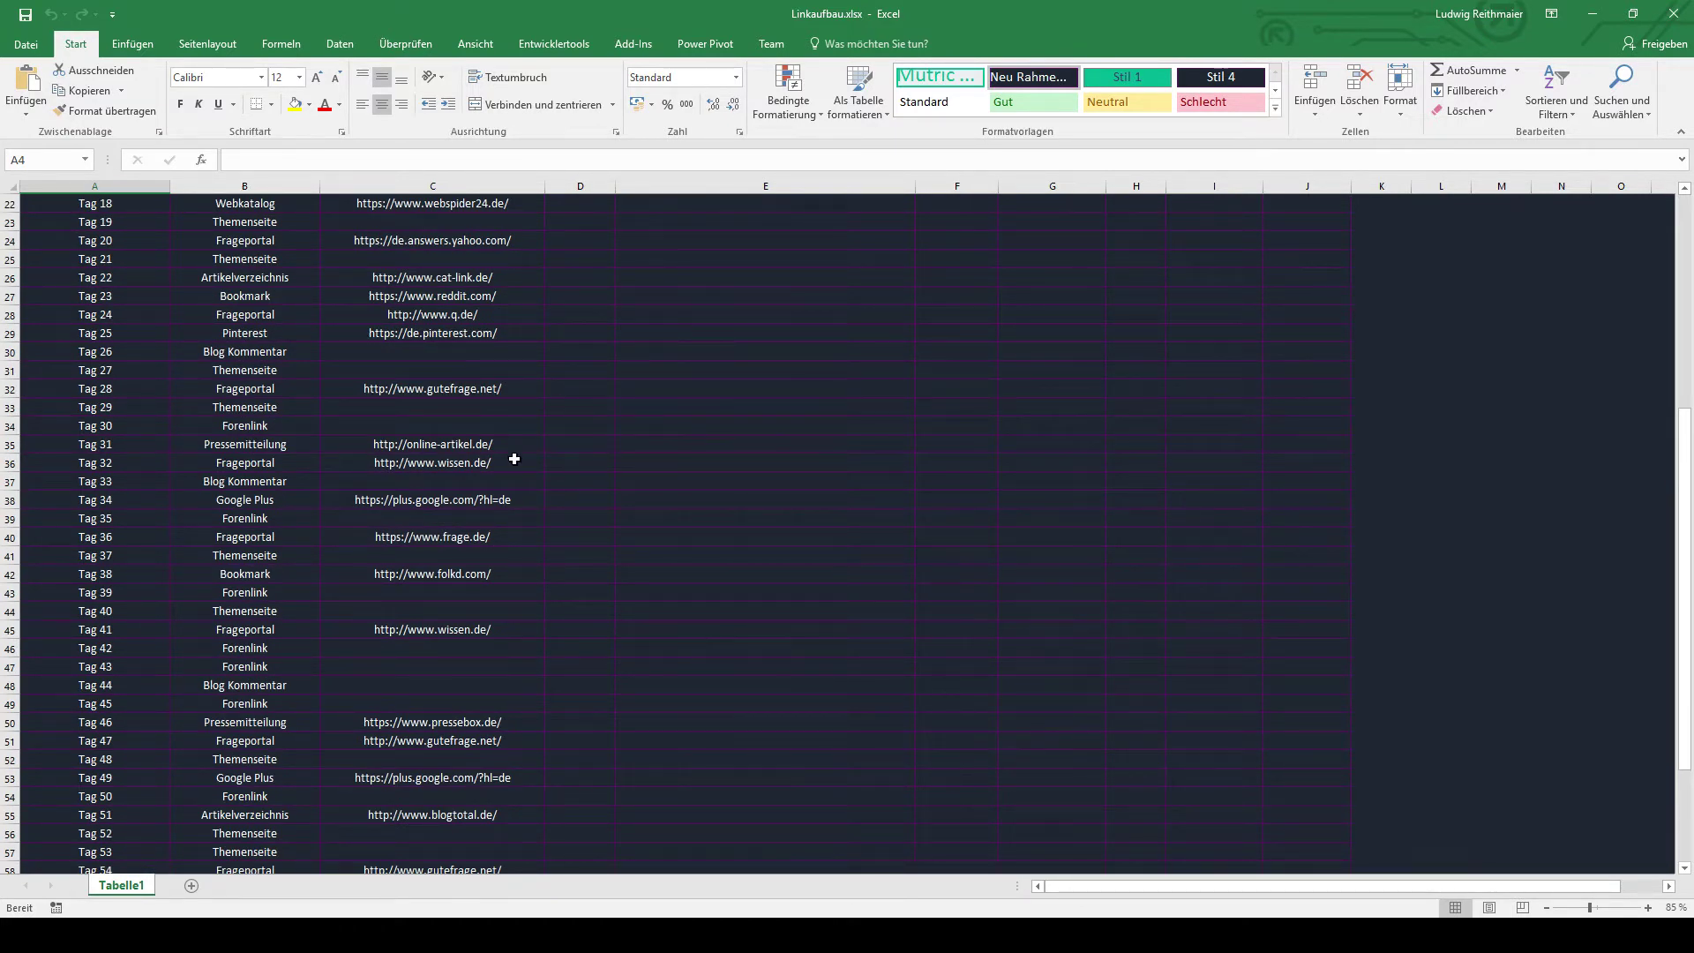
pyautogui.scroll(5, 514, 459)
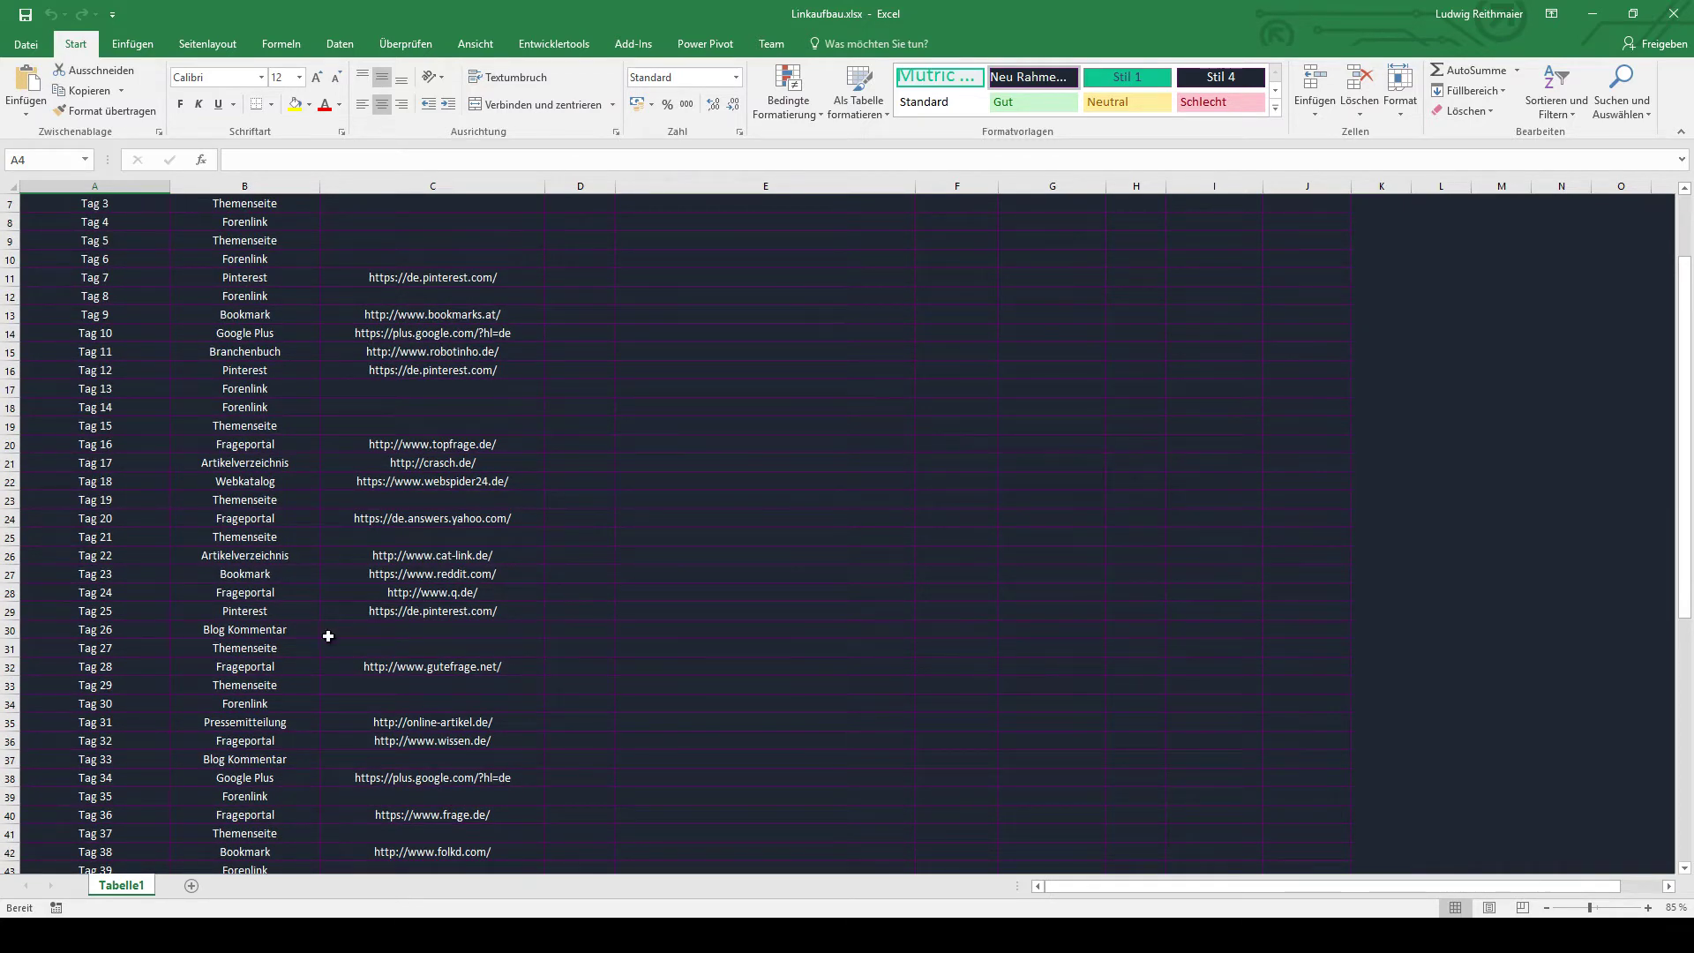
pyautogui.scroll(2, 328, 636)
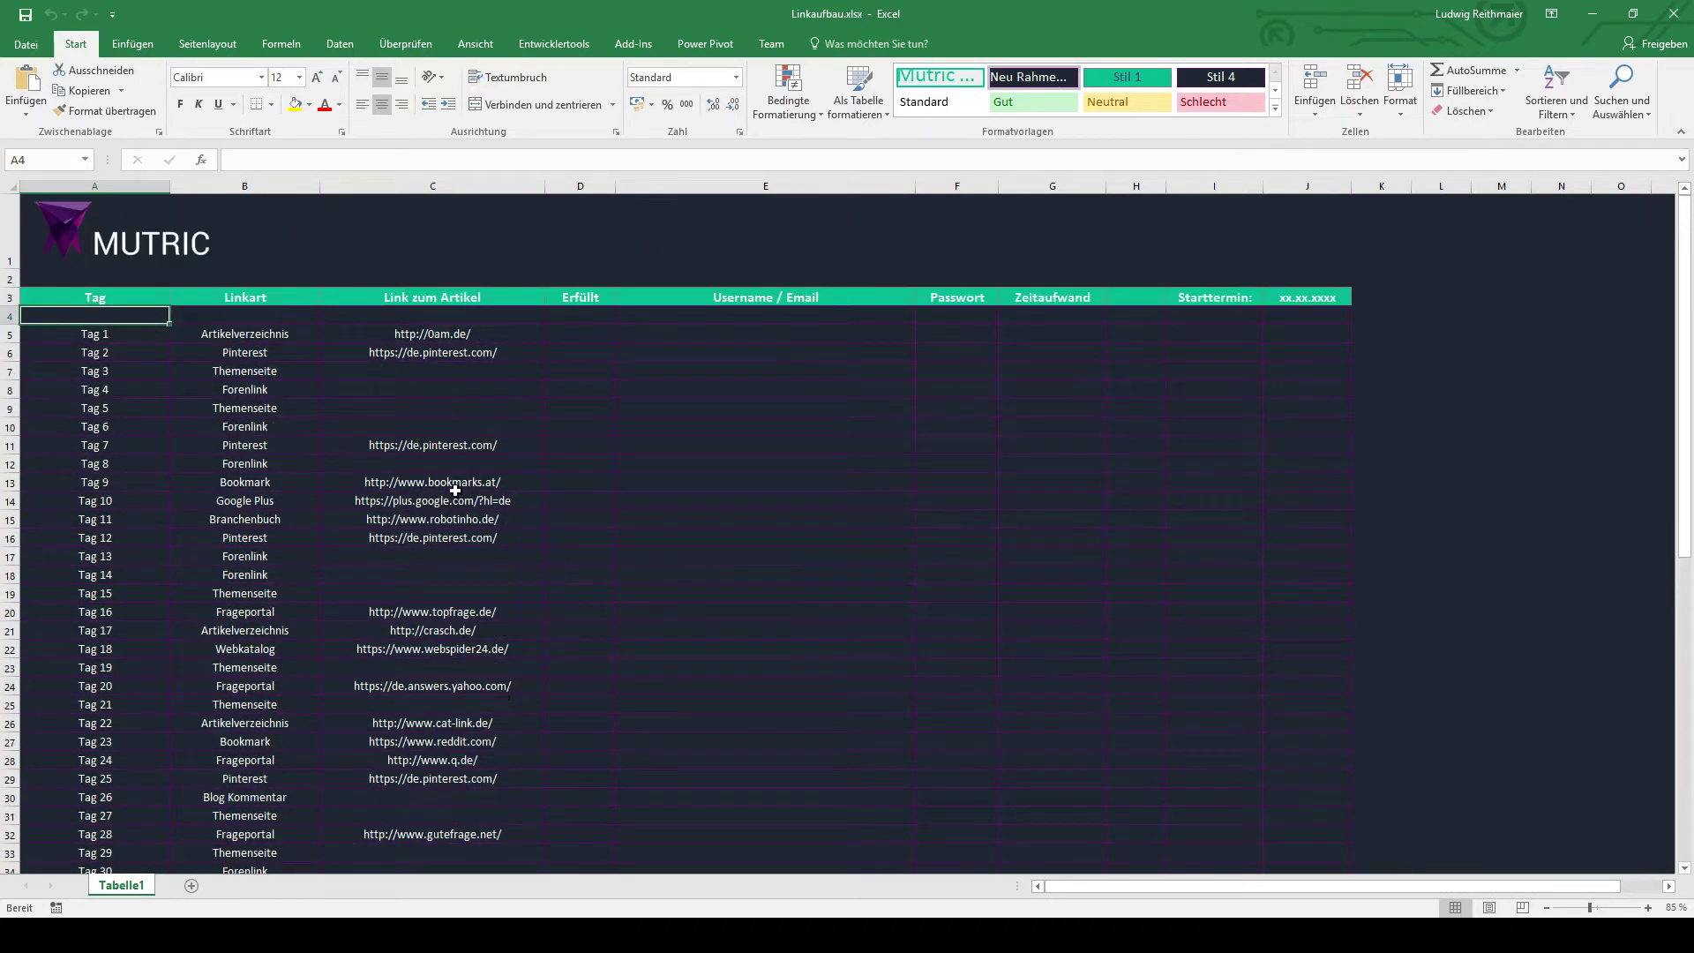
pyautogui.click(303, 369)
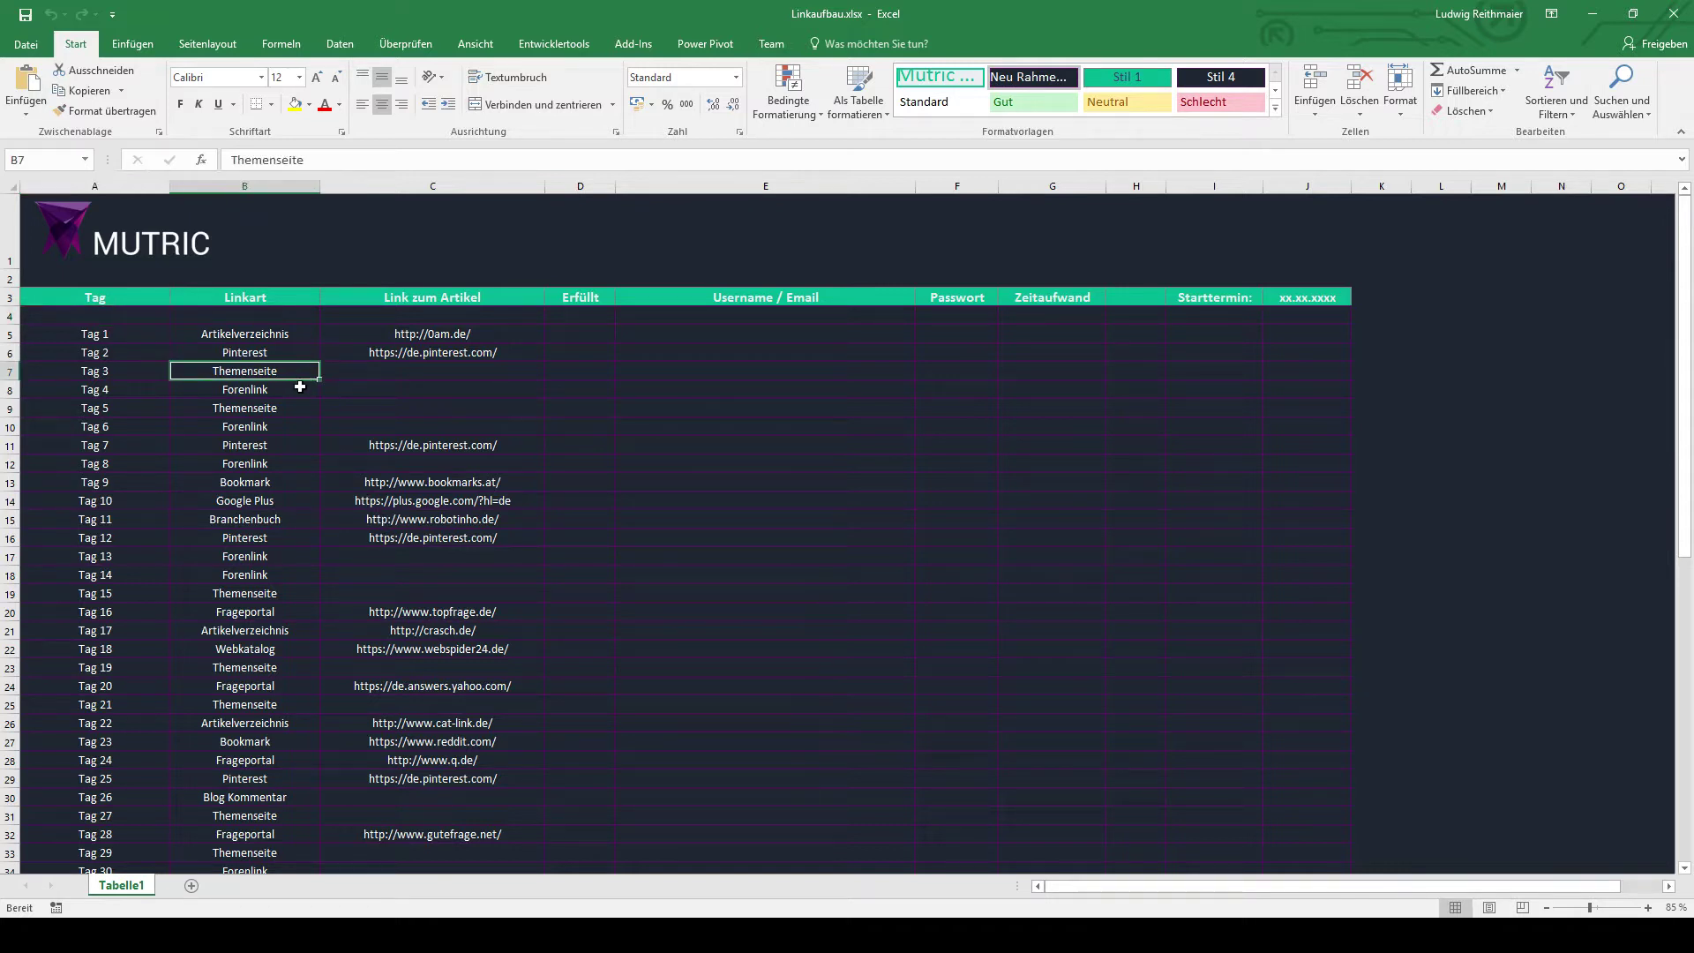
pyautogui.click(300, 388)
pyautogui.click(307, 411)
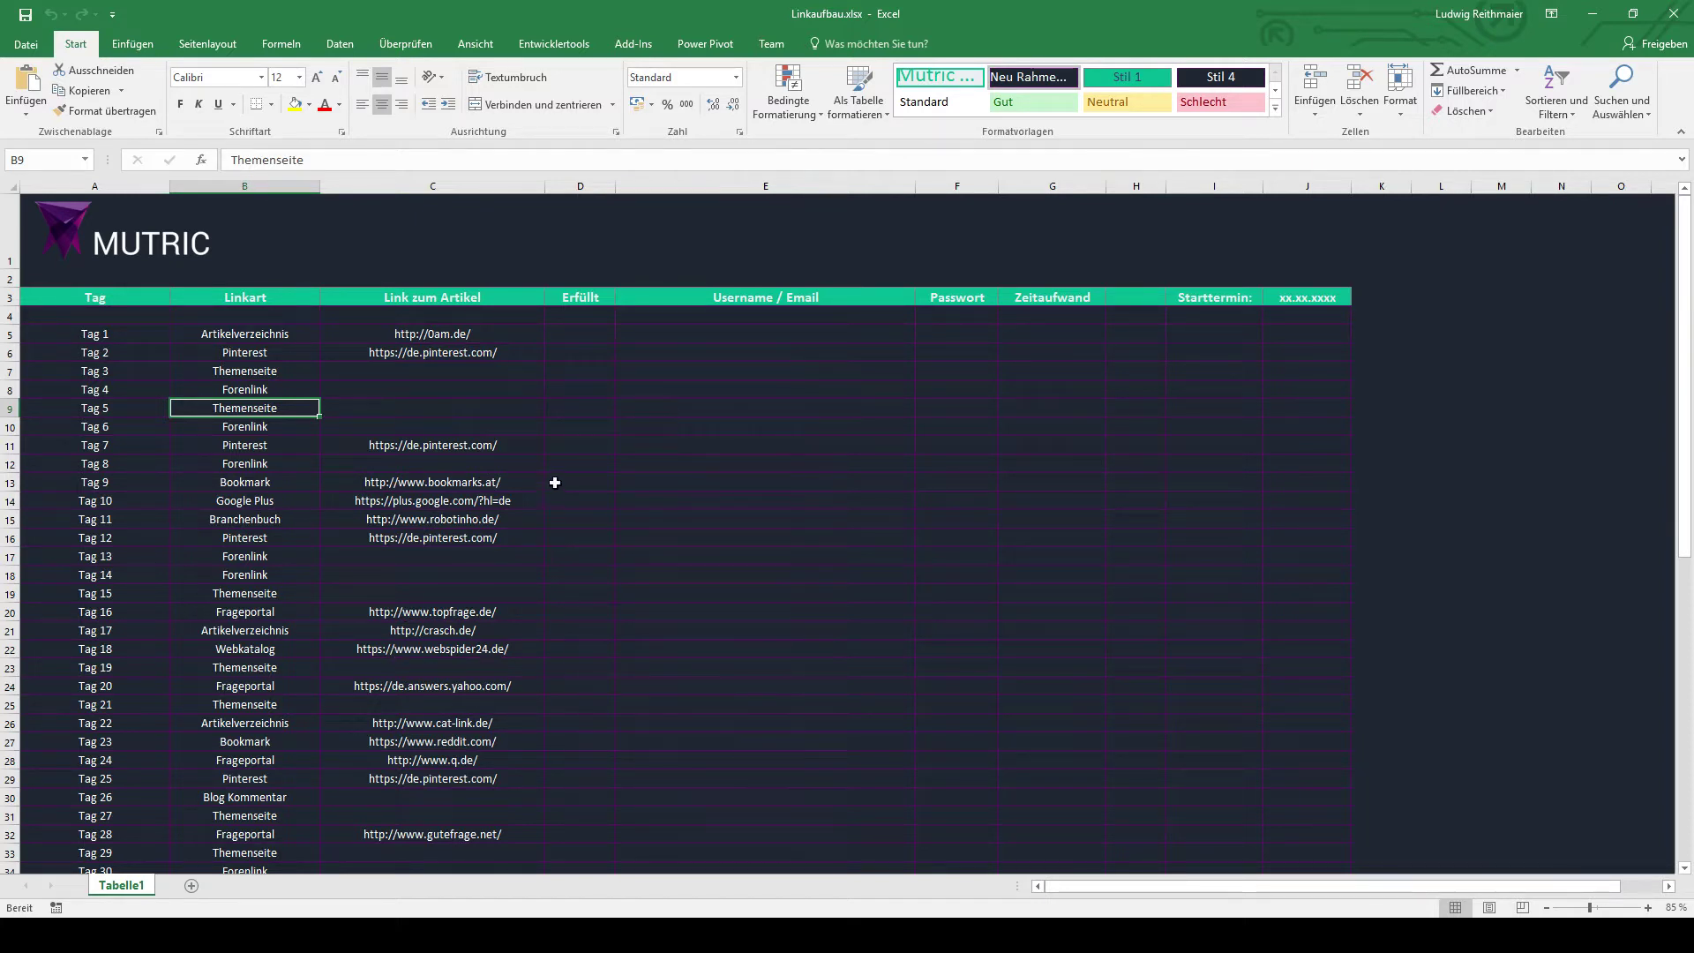
# Copy the Tag 9 bookmark link from the plan and check the backlinks of bookmarks.at on SEOkicks in the browser
pyautogui.click(511, 483)
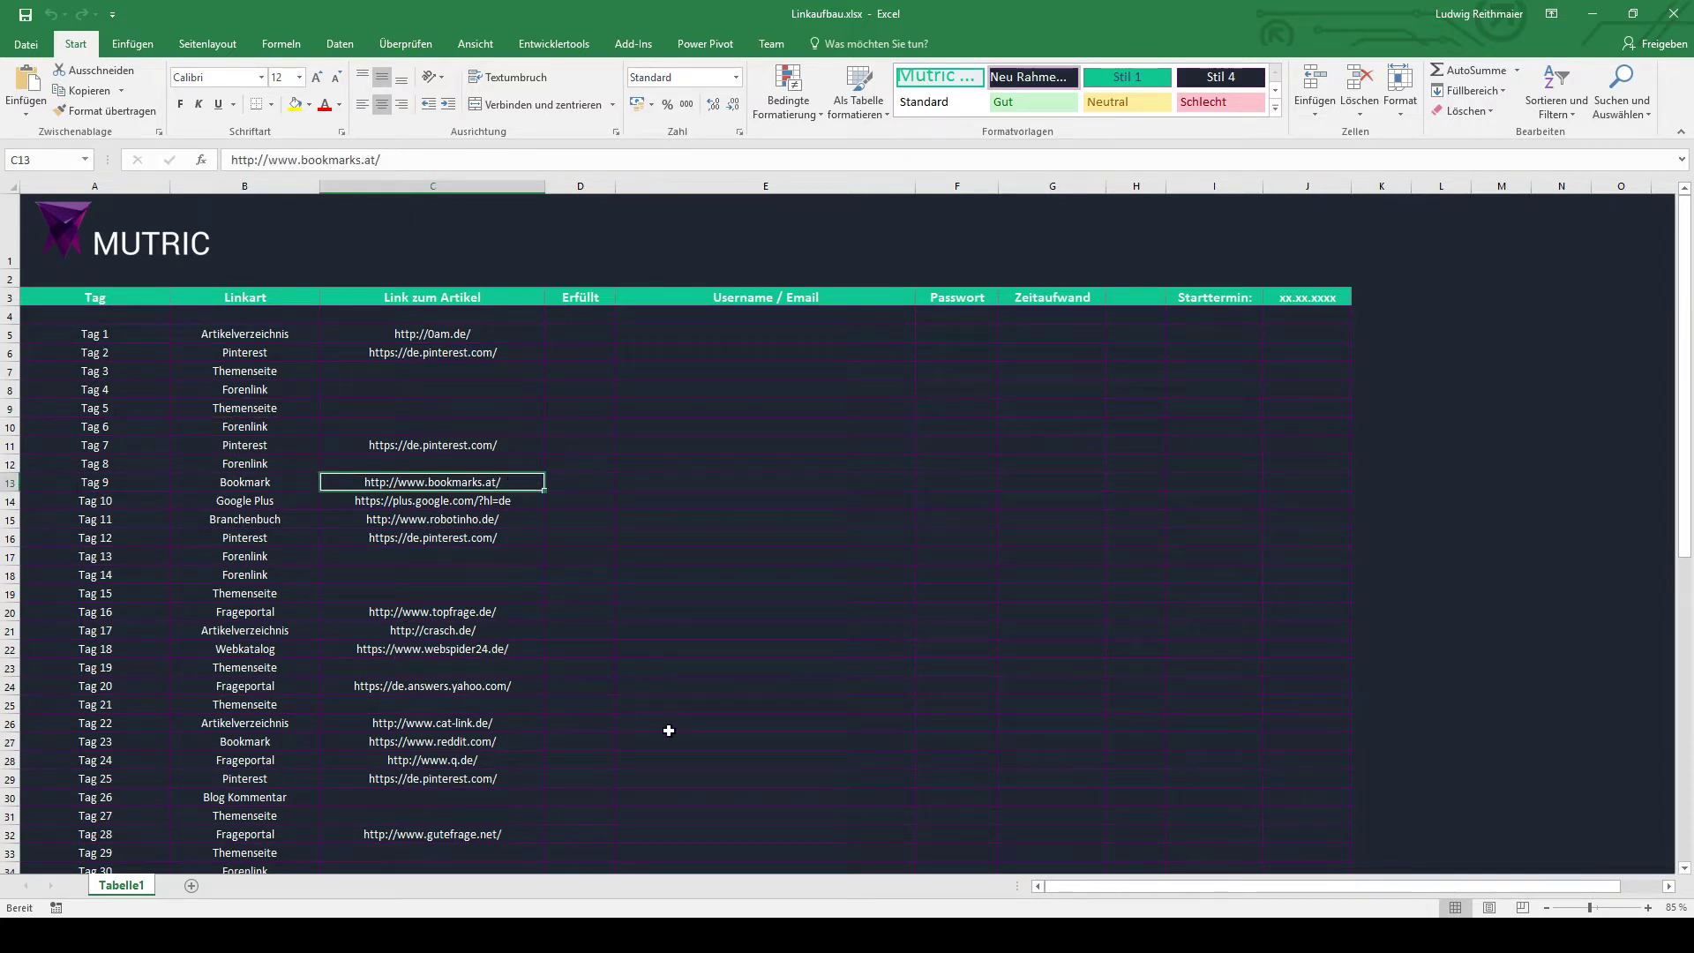
pyautogui.hotkey('ctrl', 'c')
pyautogui.hotkey('alt', 'Tab')
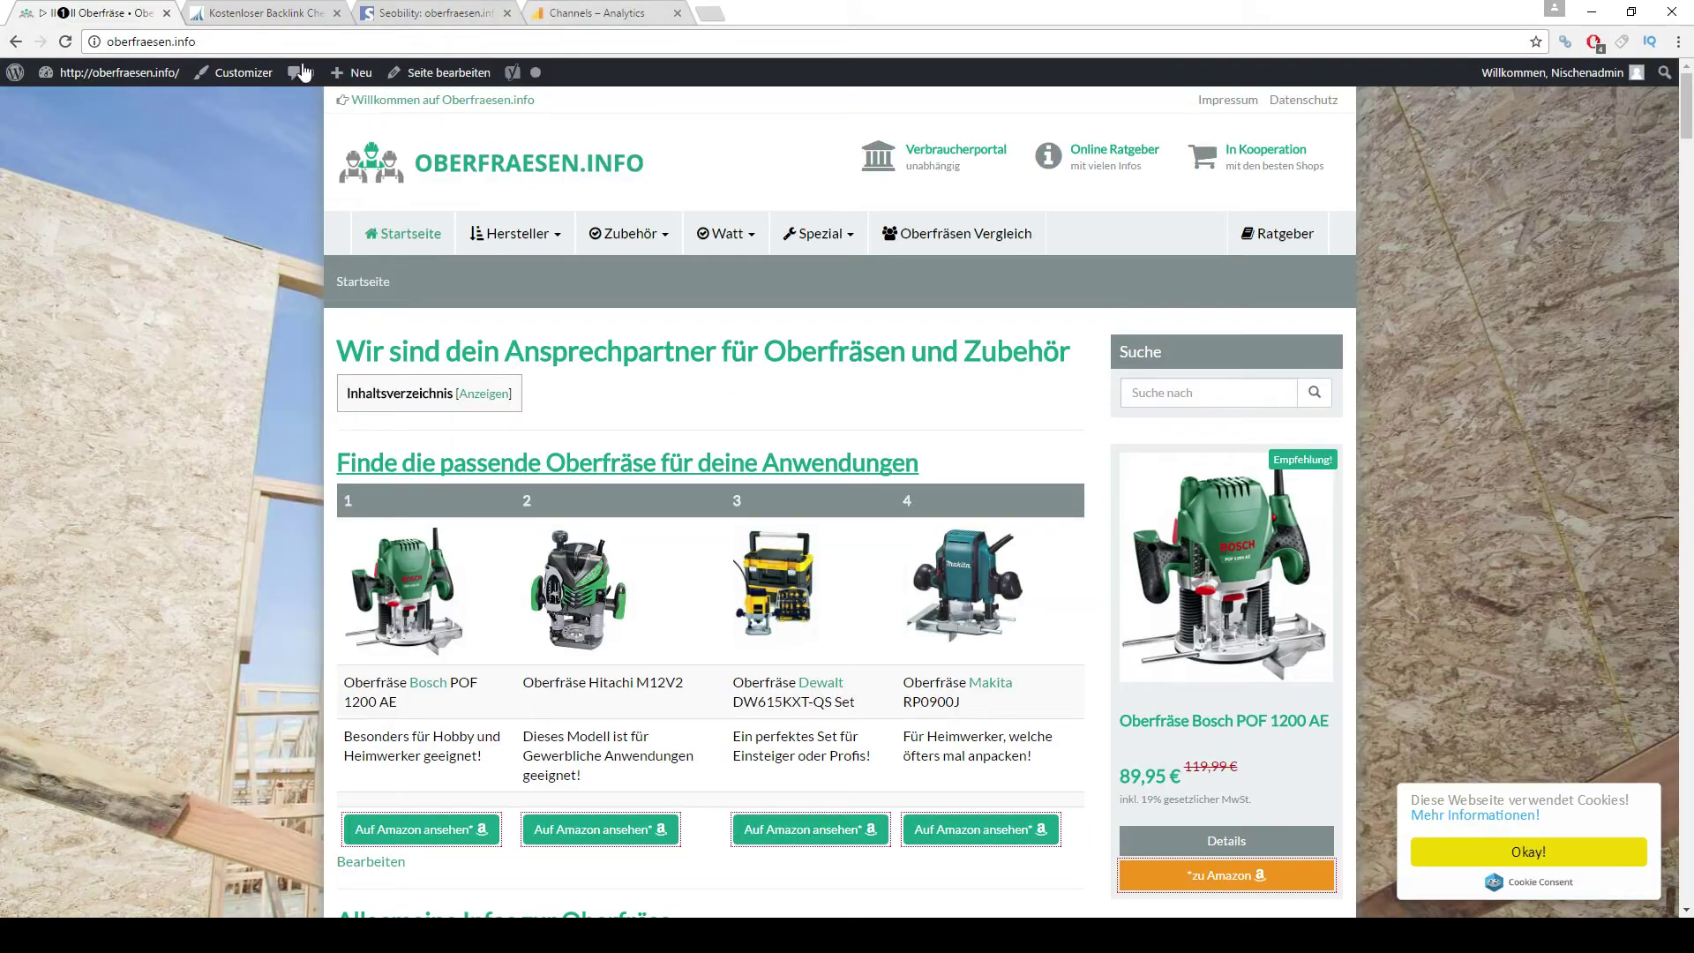
pyautogui.click(282, 13)
pyautogui.click(563, 327)
pyautogui.hotkey('ctrl', 'v')
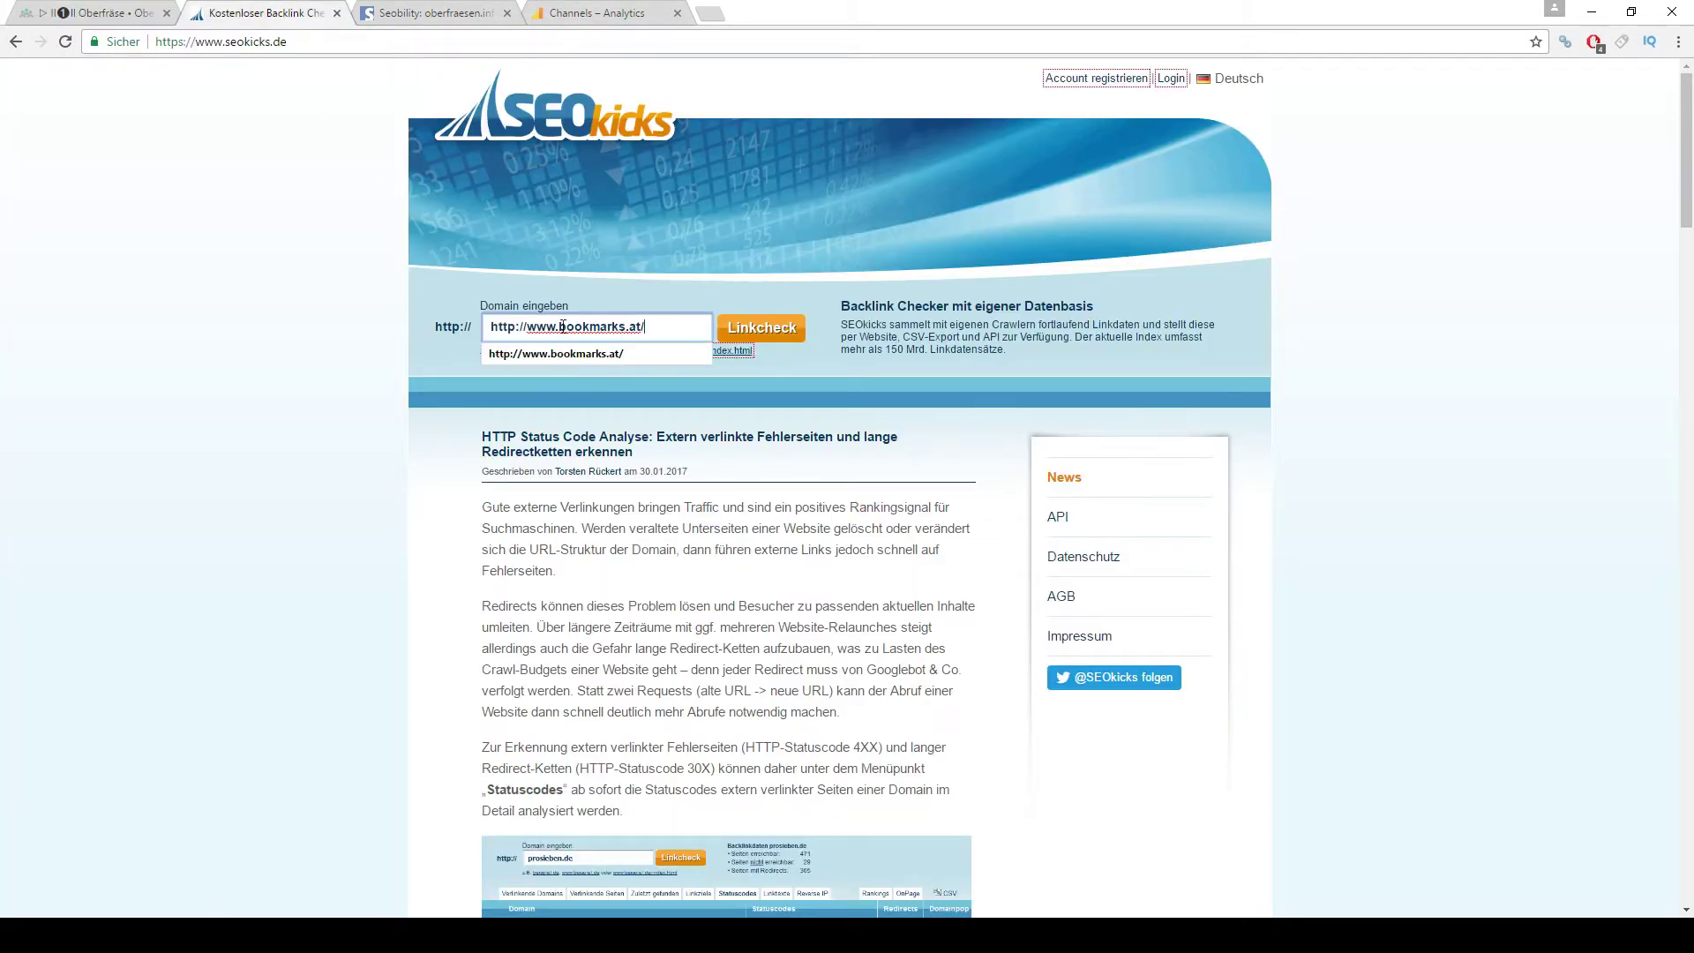
pyautogui.moveTo(557, 322); pyautogui.dragTo(189, 325)
pyautogui.press('BackSpace')
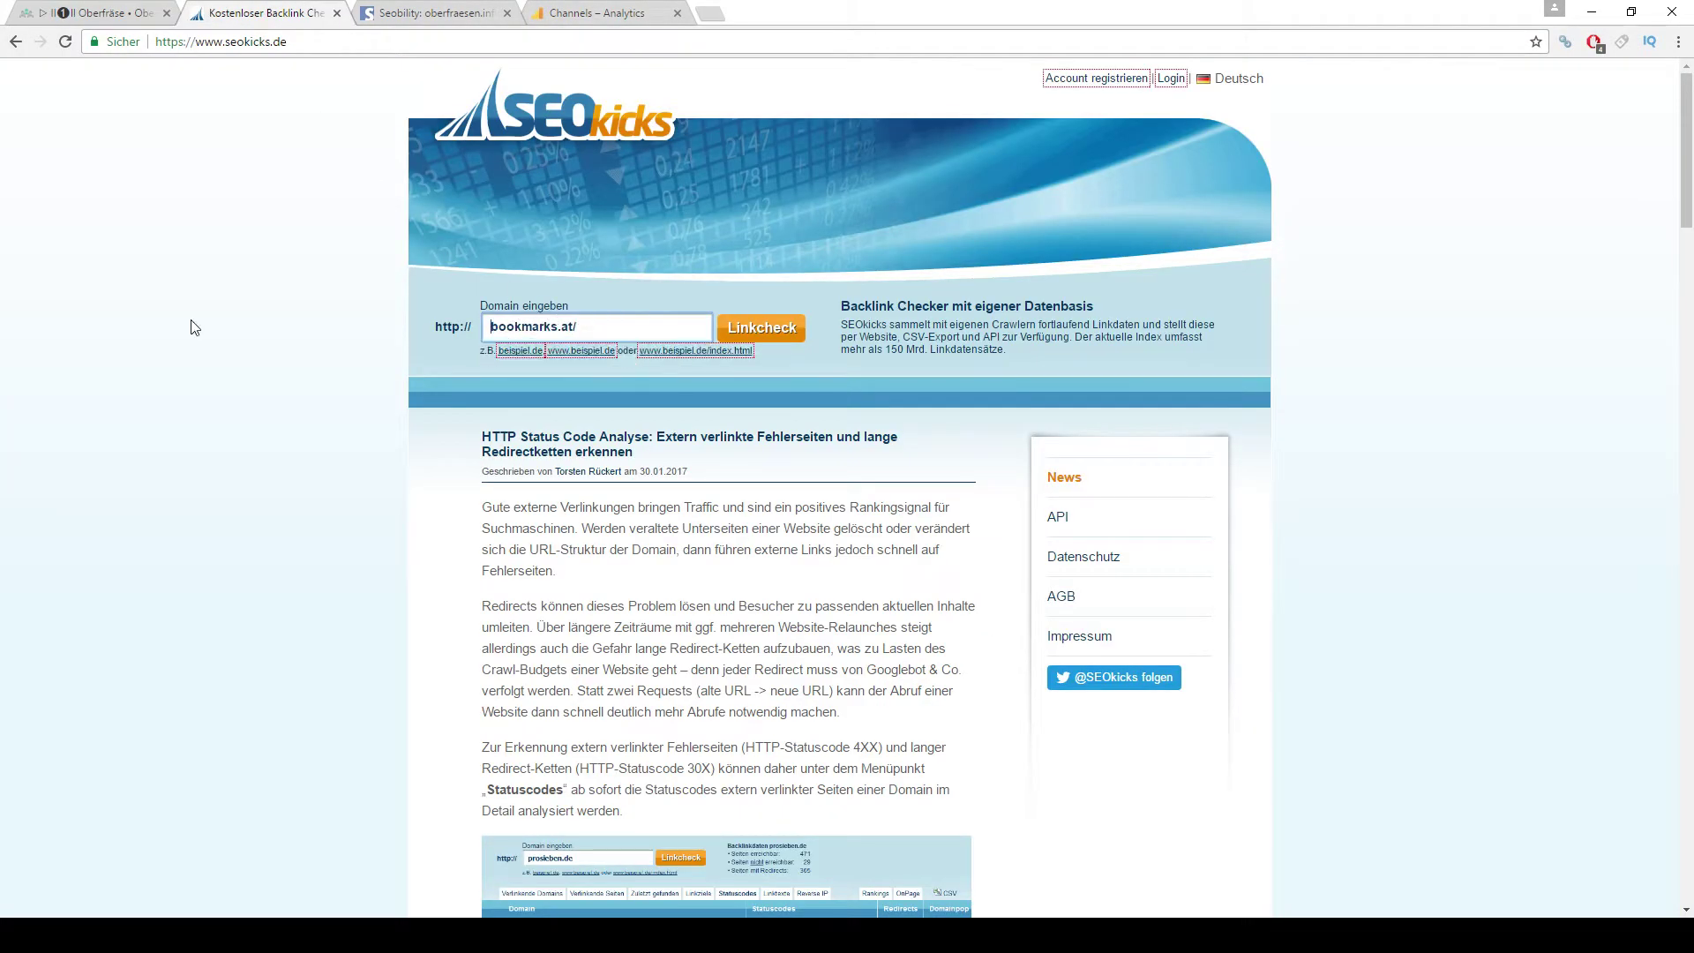
pyautogui.press('Return')
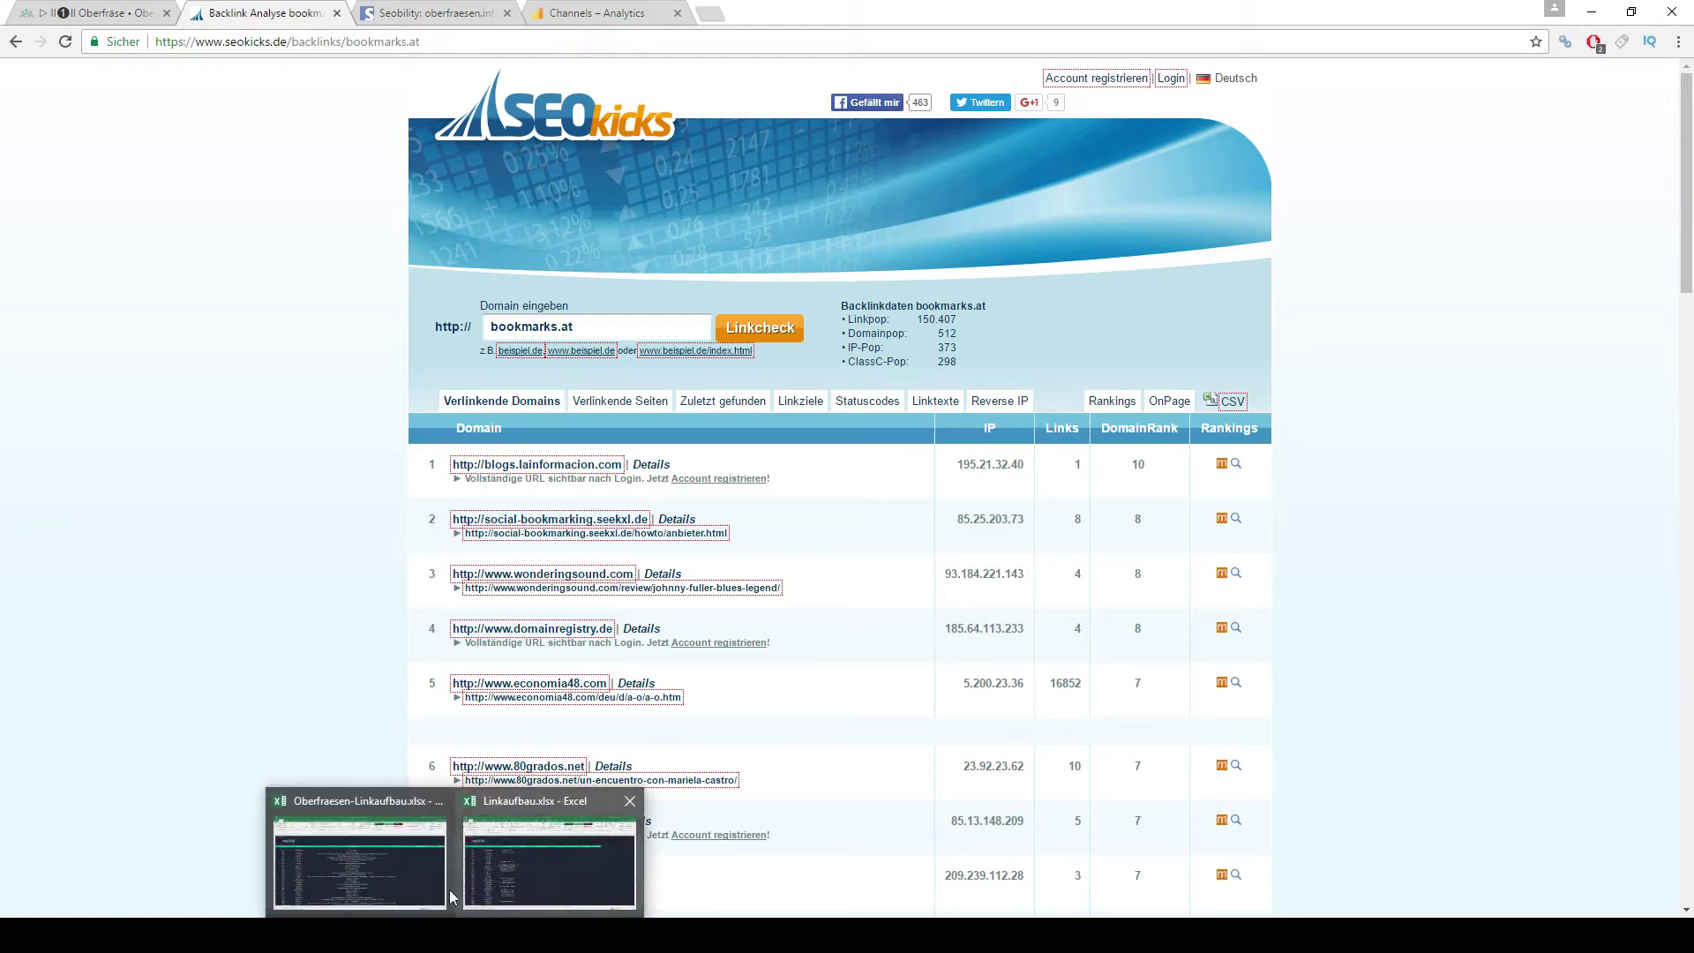
# Copy the Tag 17 article directory link from Linkaufbau.xlsx and check the backlinks of crasch.de on SEOkicks
pyautogui.click(529, 856)
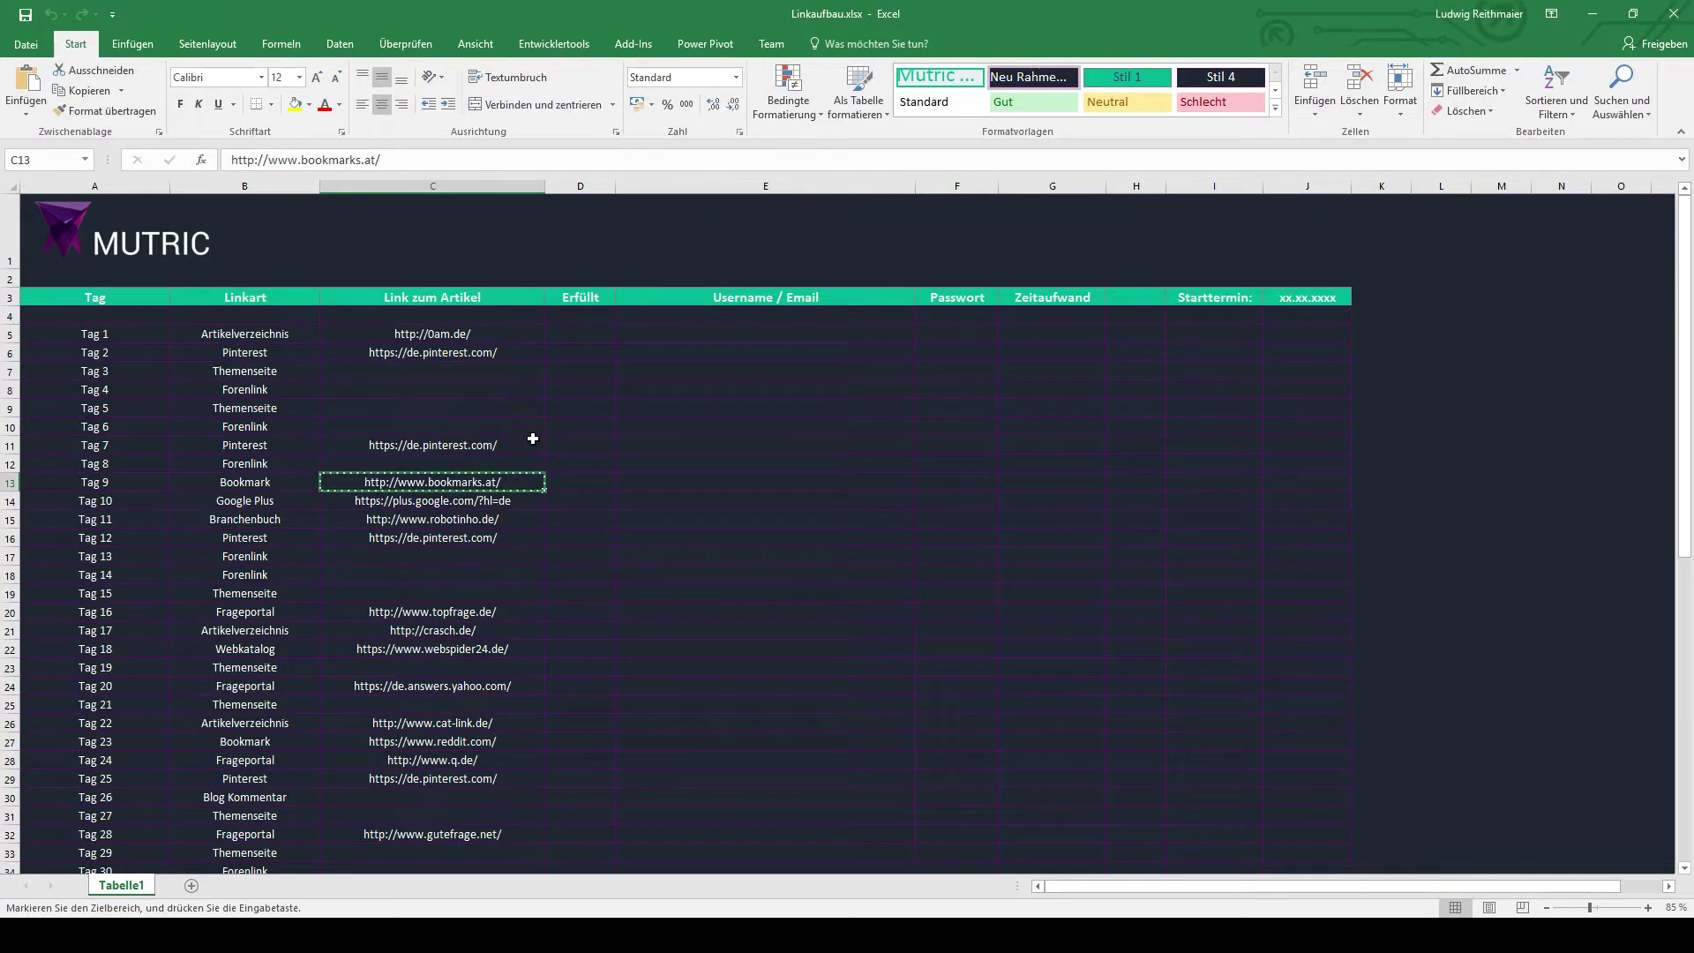
pyautogui.scroll(-1, 520, 527)
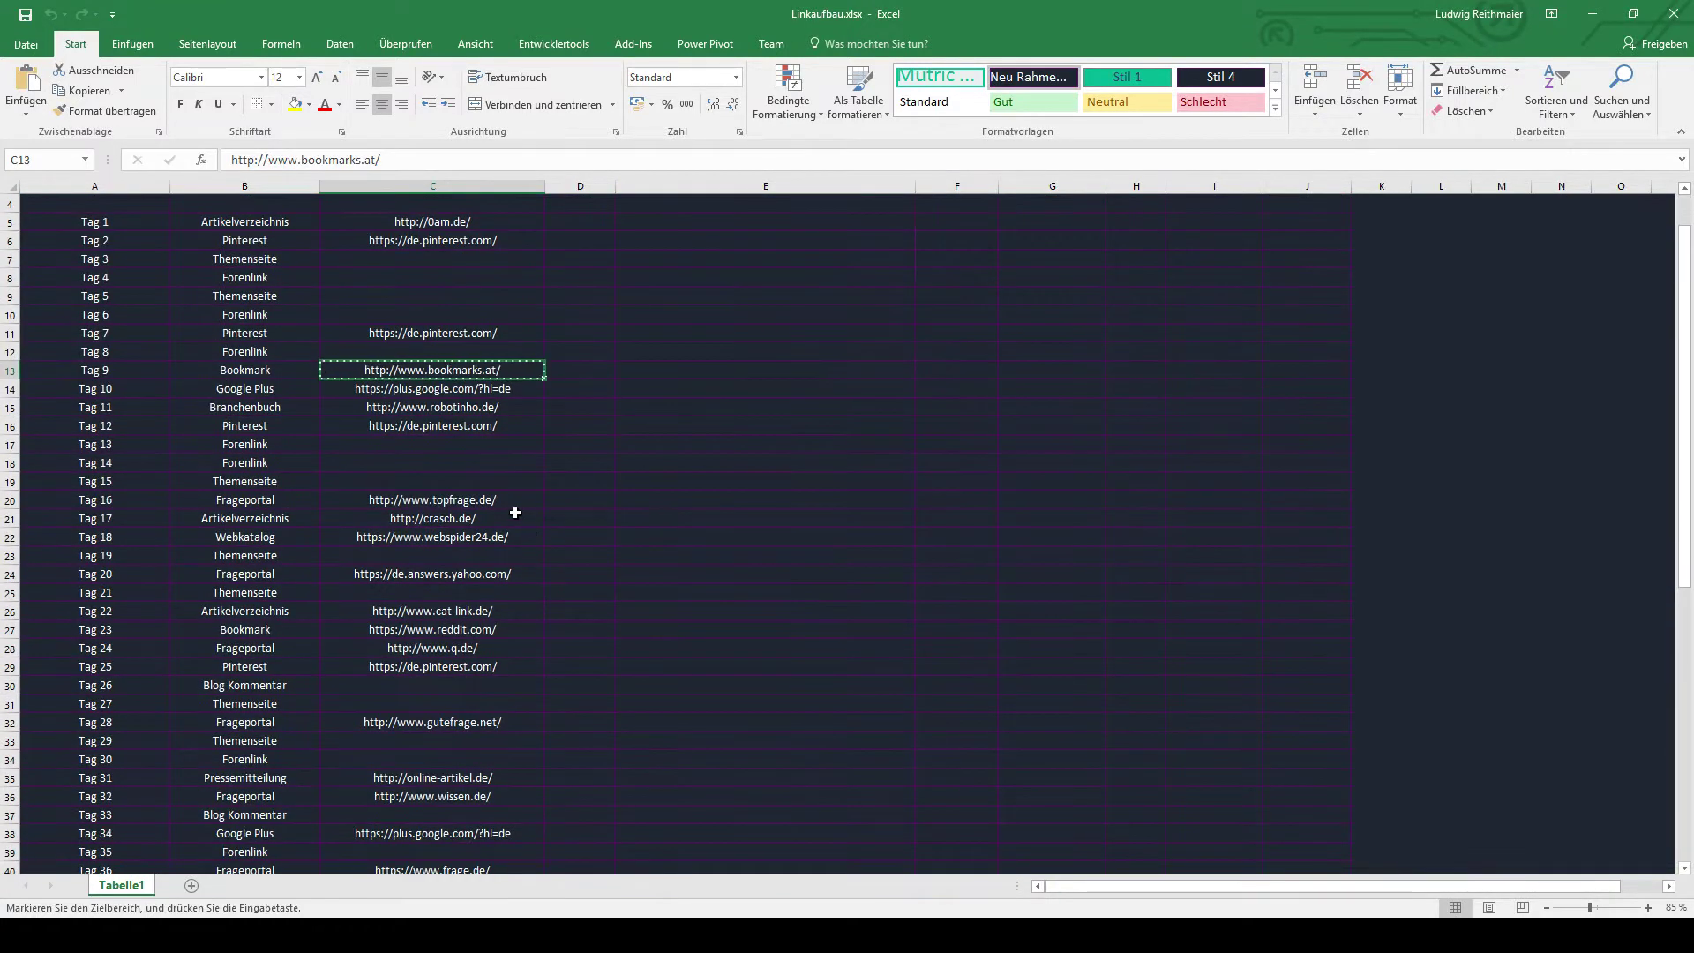
pyautogui.click(514, 513)
pyautogui.hotkey('ctrl', 'c')
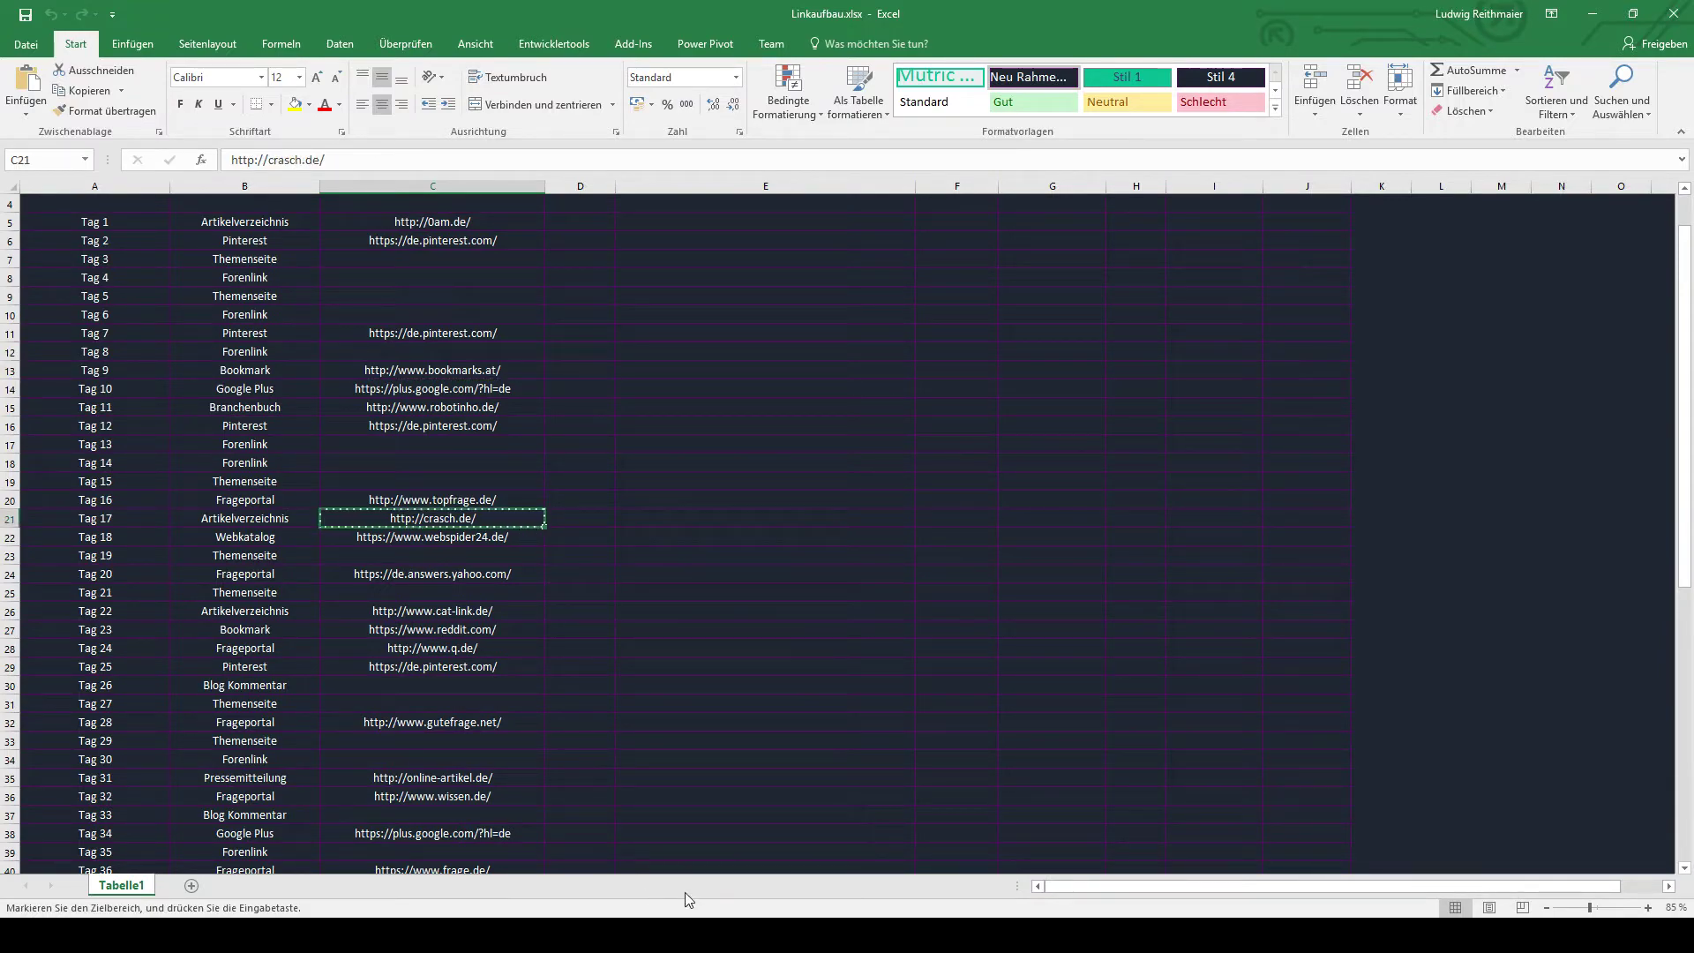
pyautogui.hotkey('alt', 'Tab')
pyautogui.click(515, 327)
pyautogui.hotkey('ctrl', 'a')
pyautogui.hotkey('ctrl', 'v')
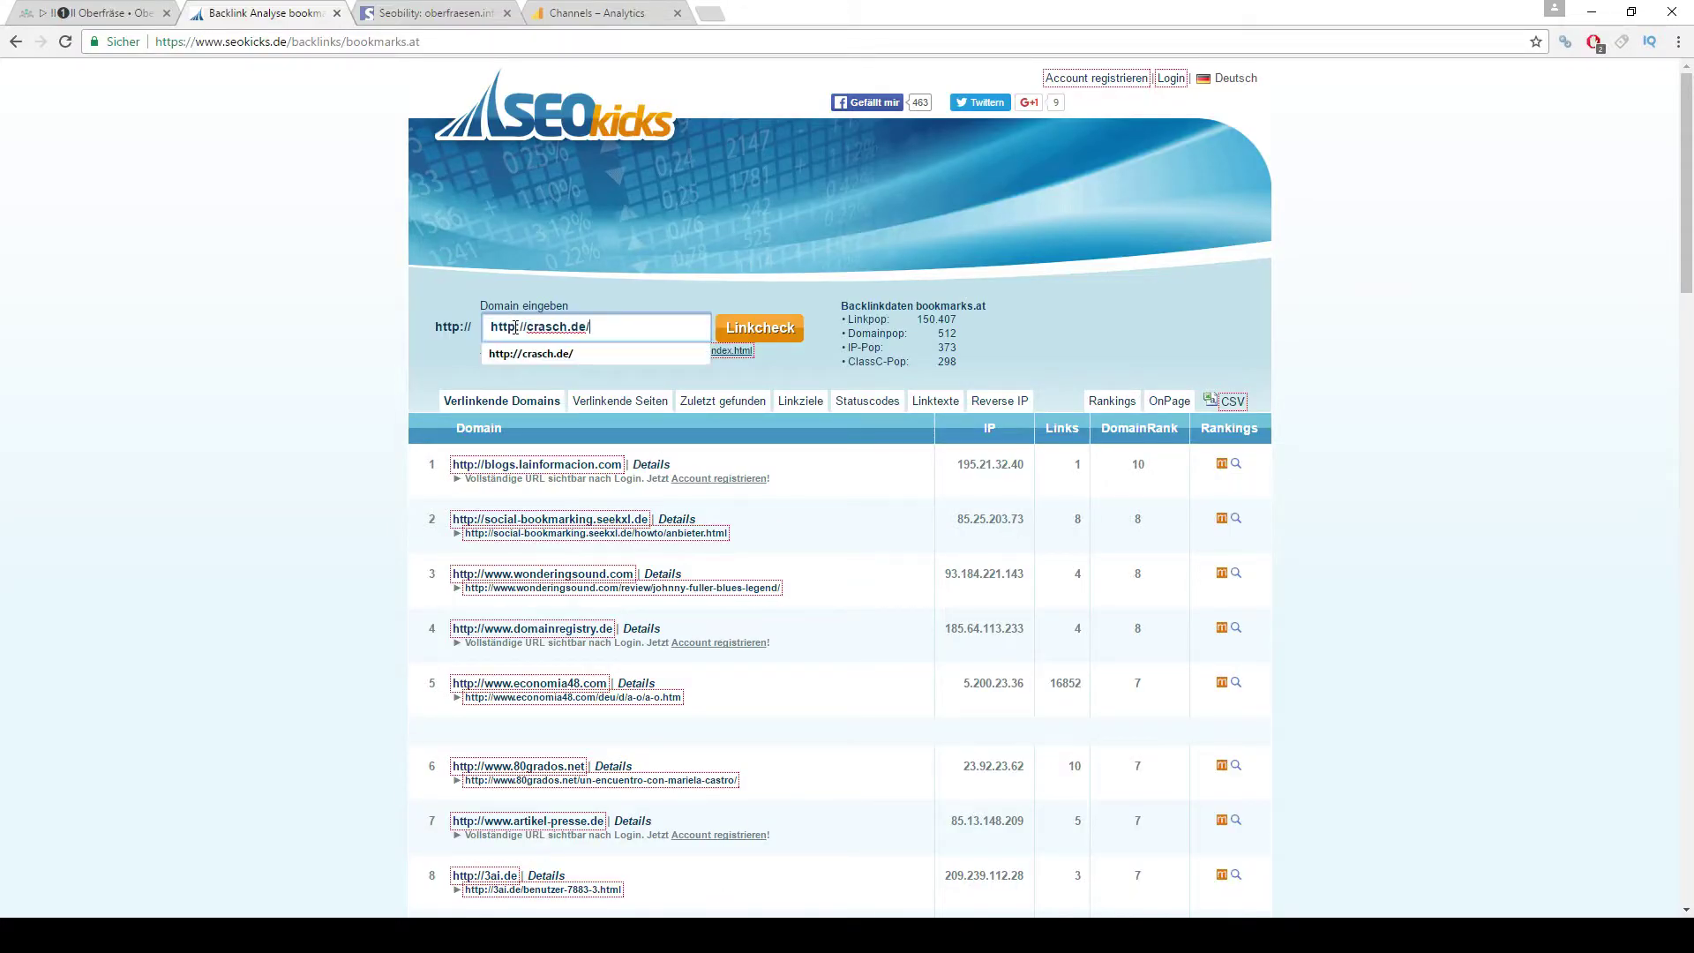
pyautogui.press('Return')
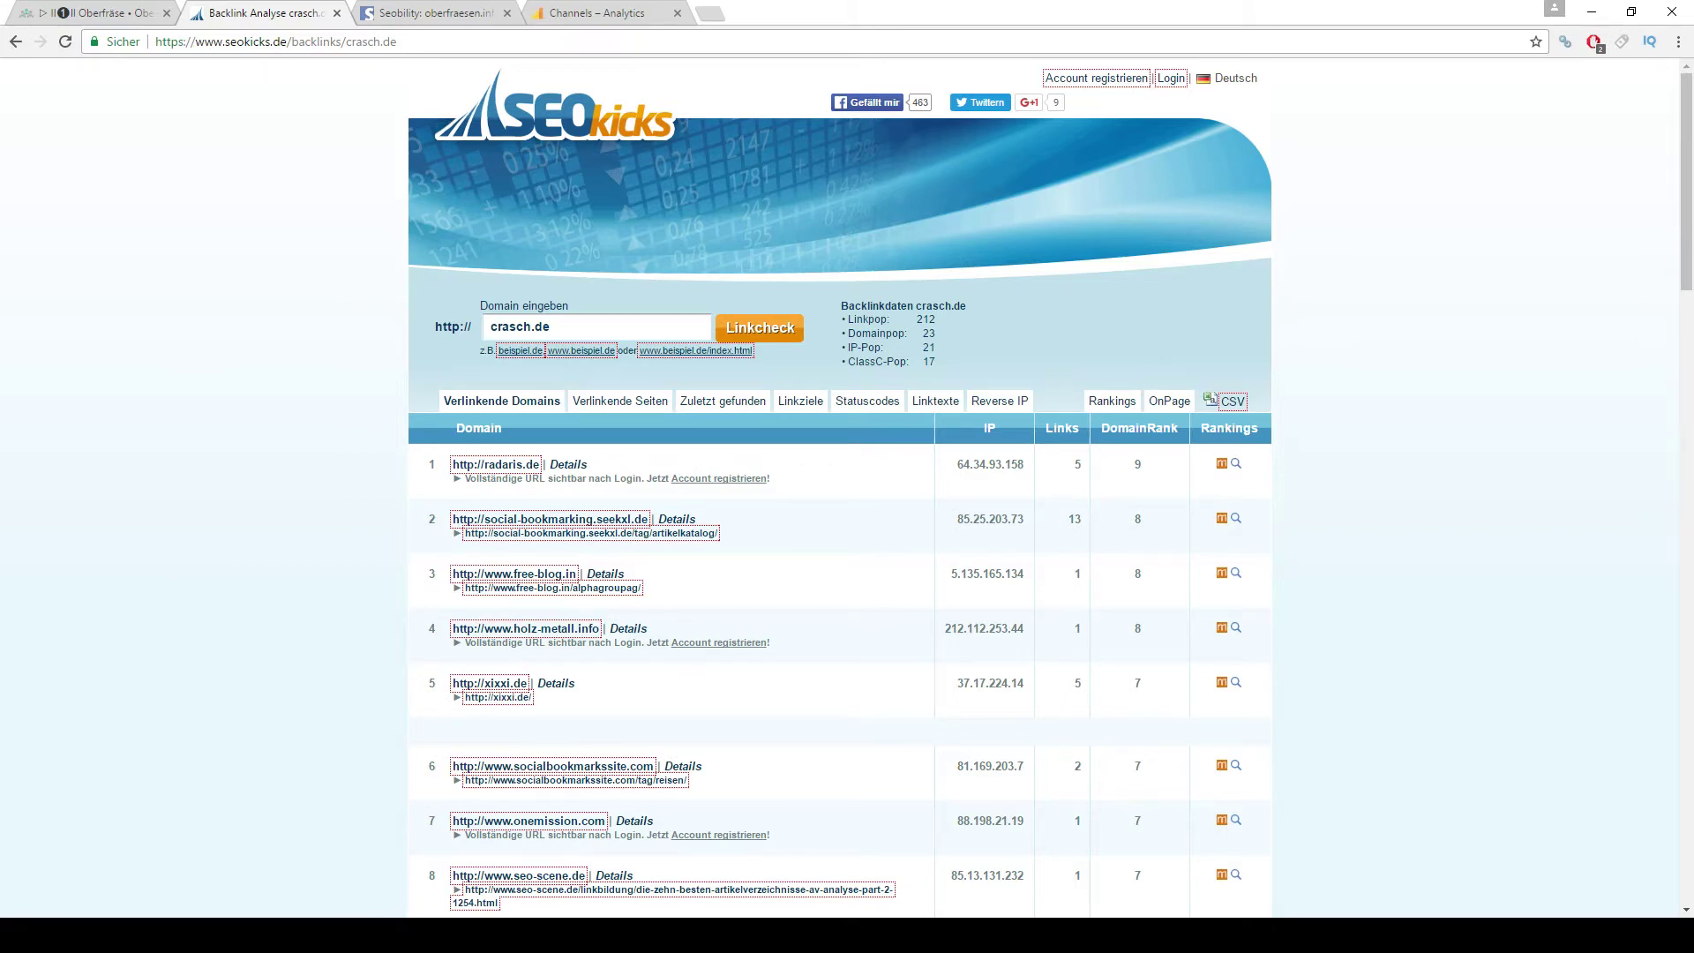
pyautogui.moveTo(450, 935)
pyautogui.click(547, 847)
pyautogui.scroll(-1, 576, 602)
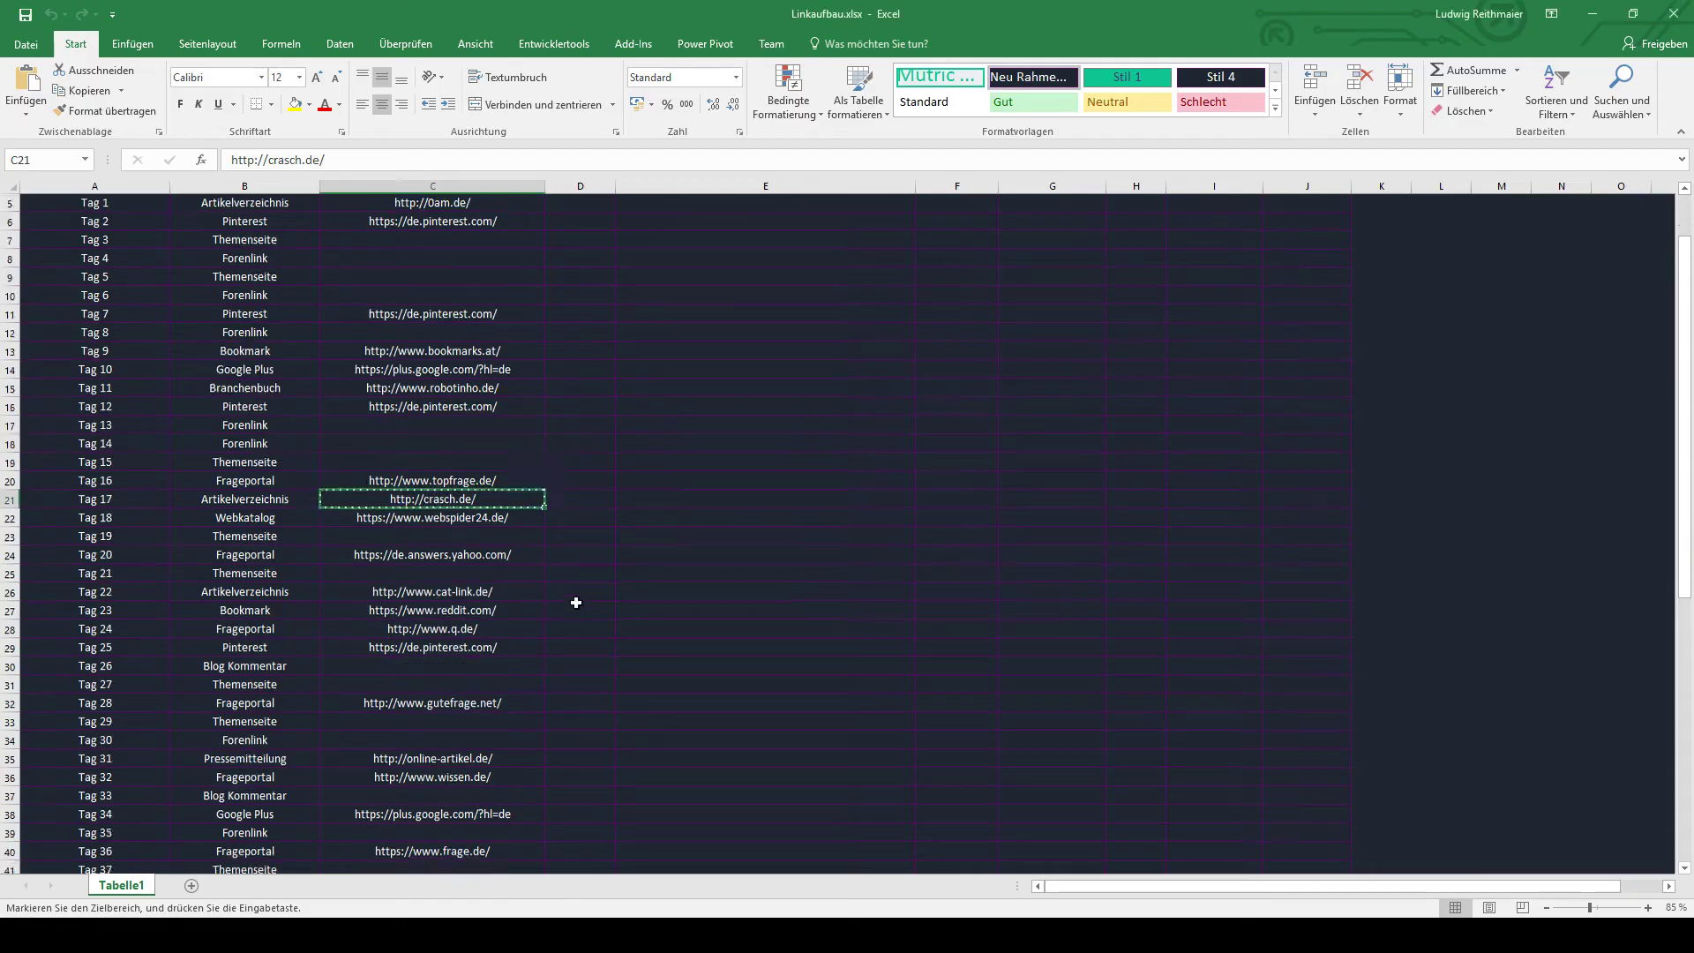
pyautogui.scroll(-2, 576, 602)
pyautogui.click(482, 484)
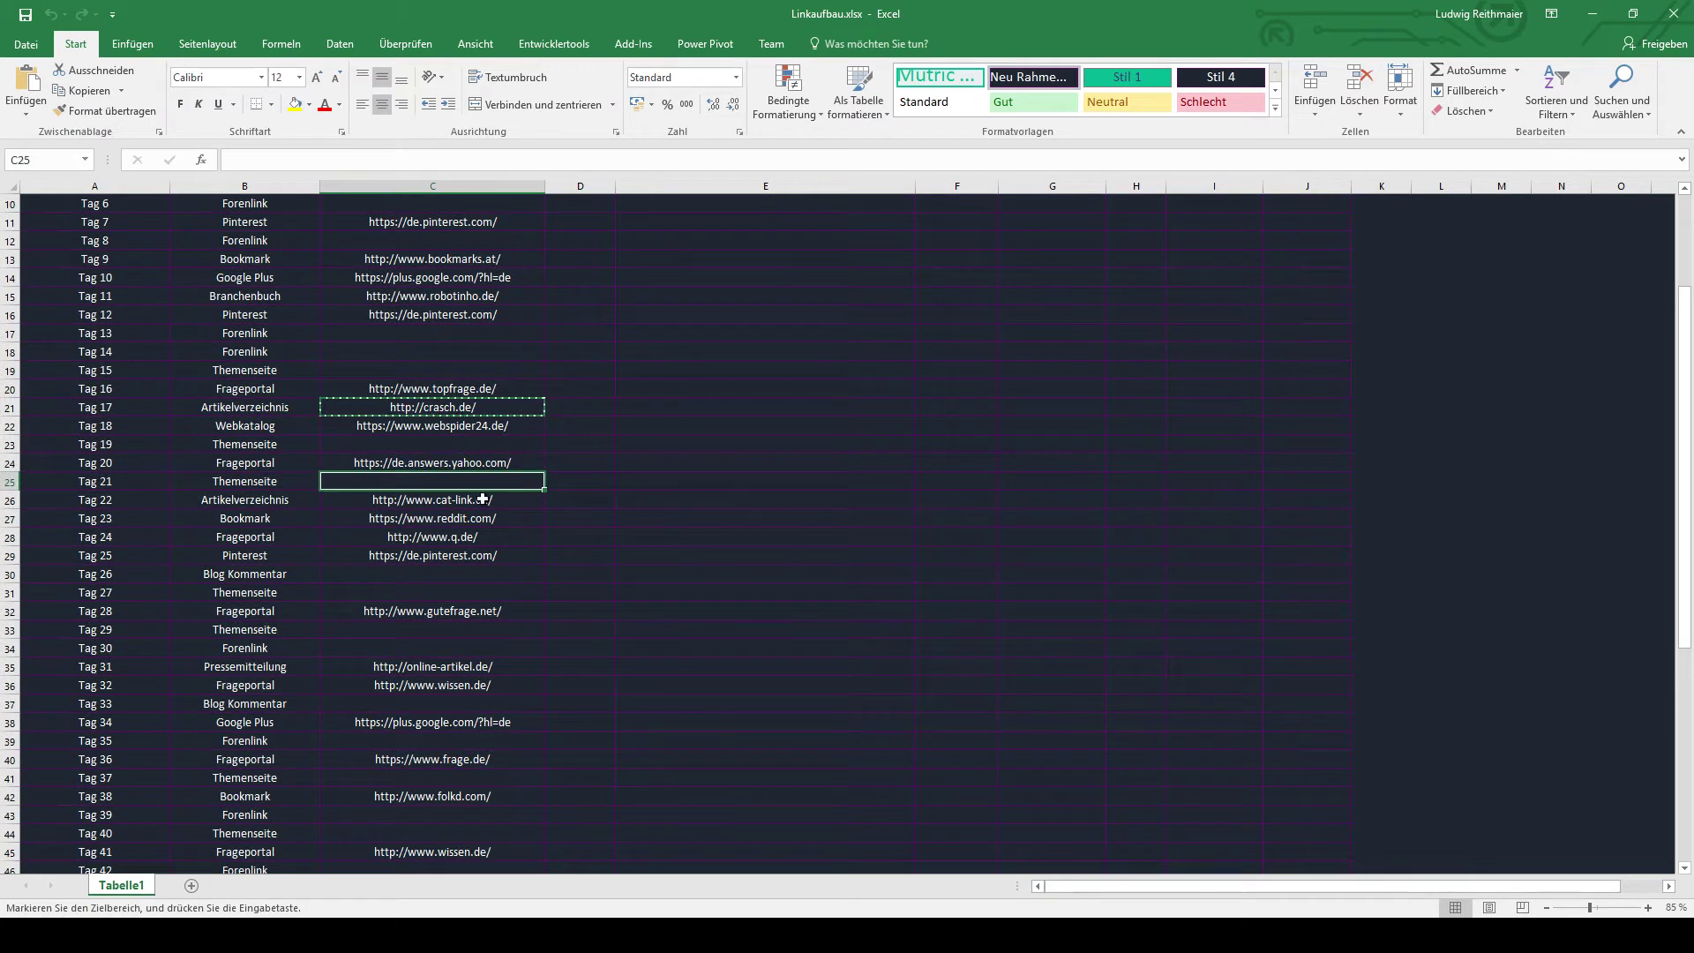
pyautogui.click(353, 501)
pyautogui.hotkey('ctrl', 'c')
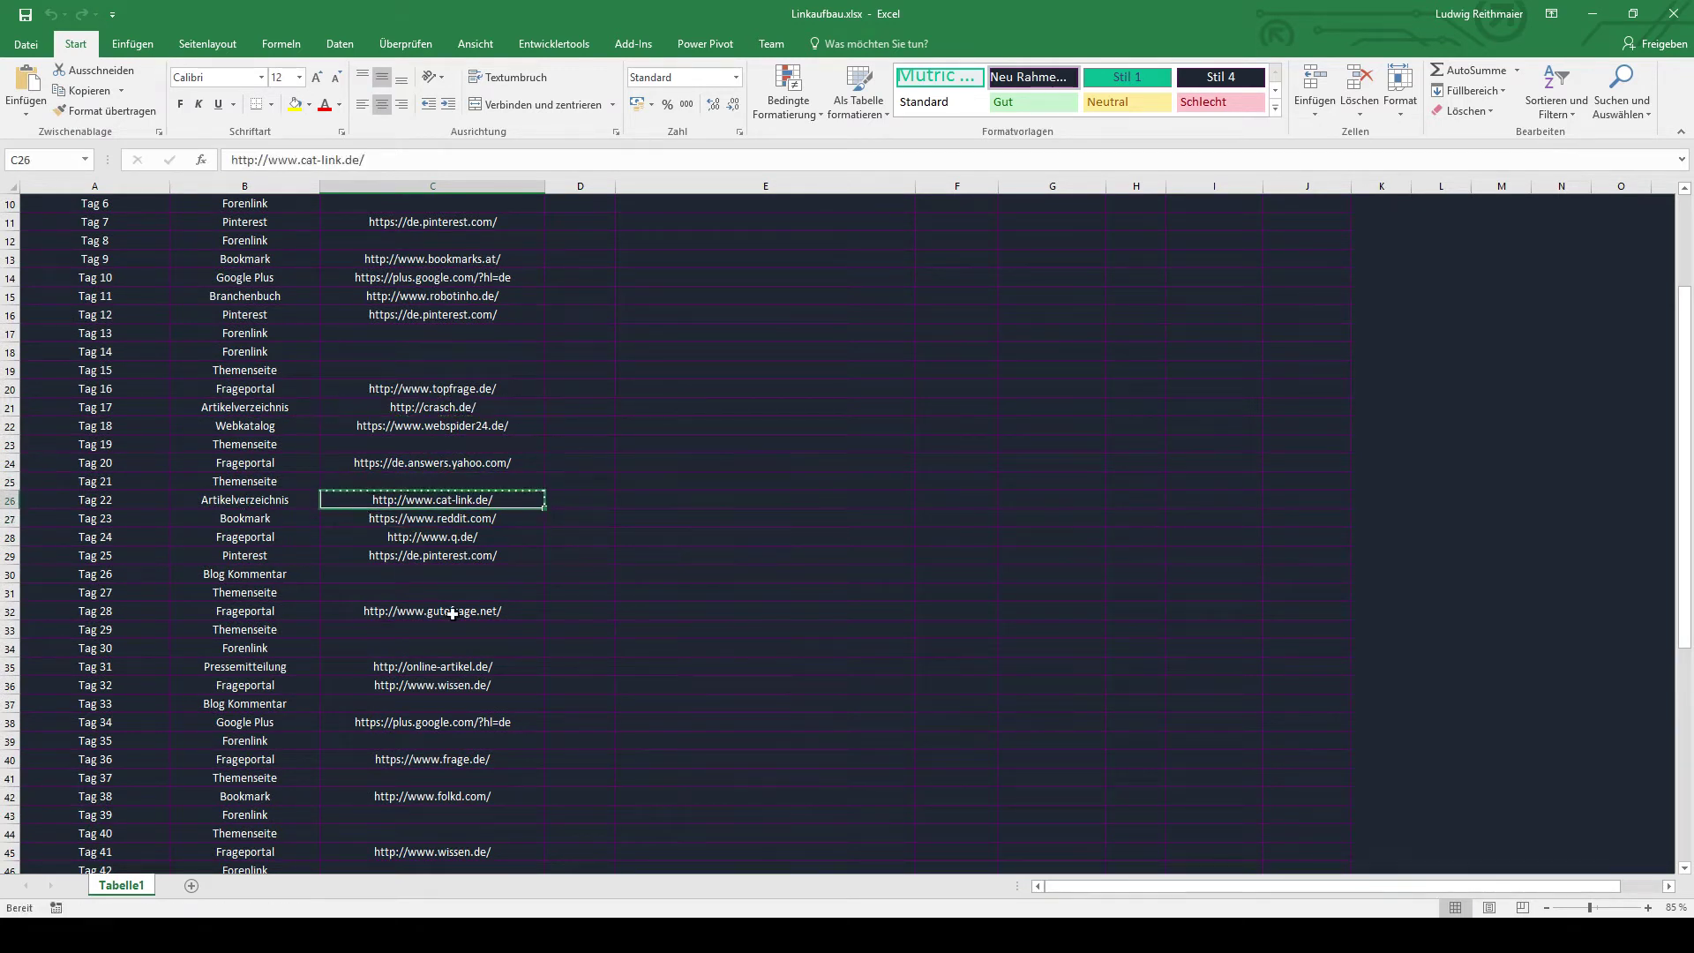
pyautogui.hotkey('alt', 'Tab')
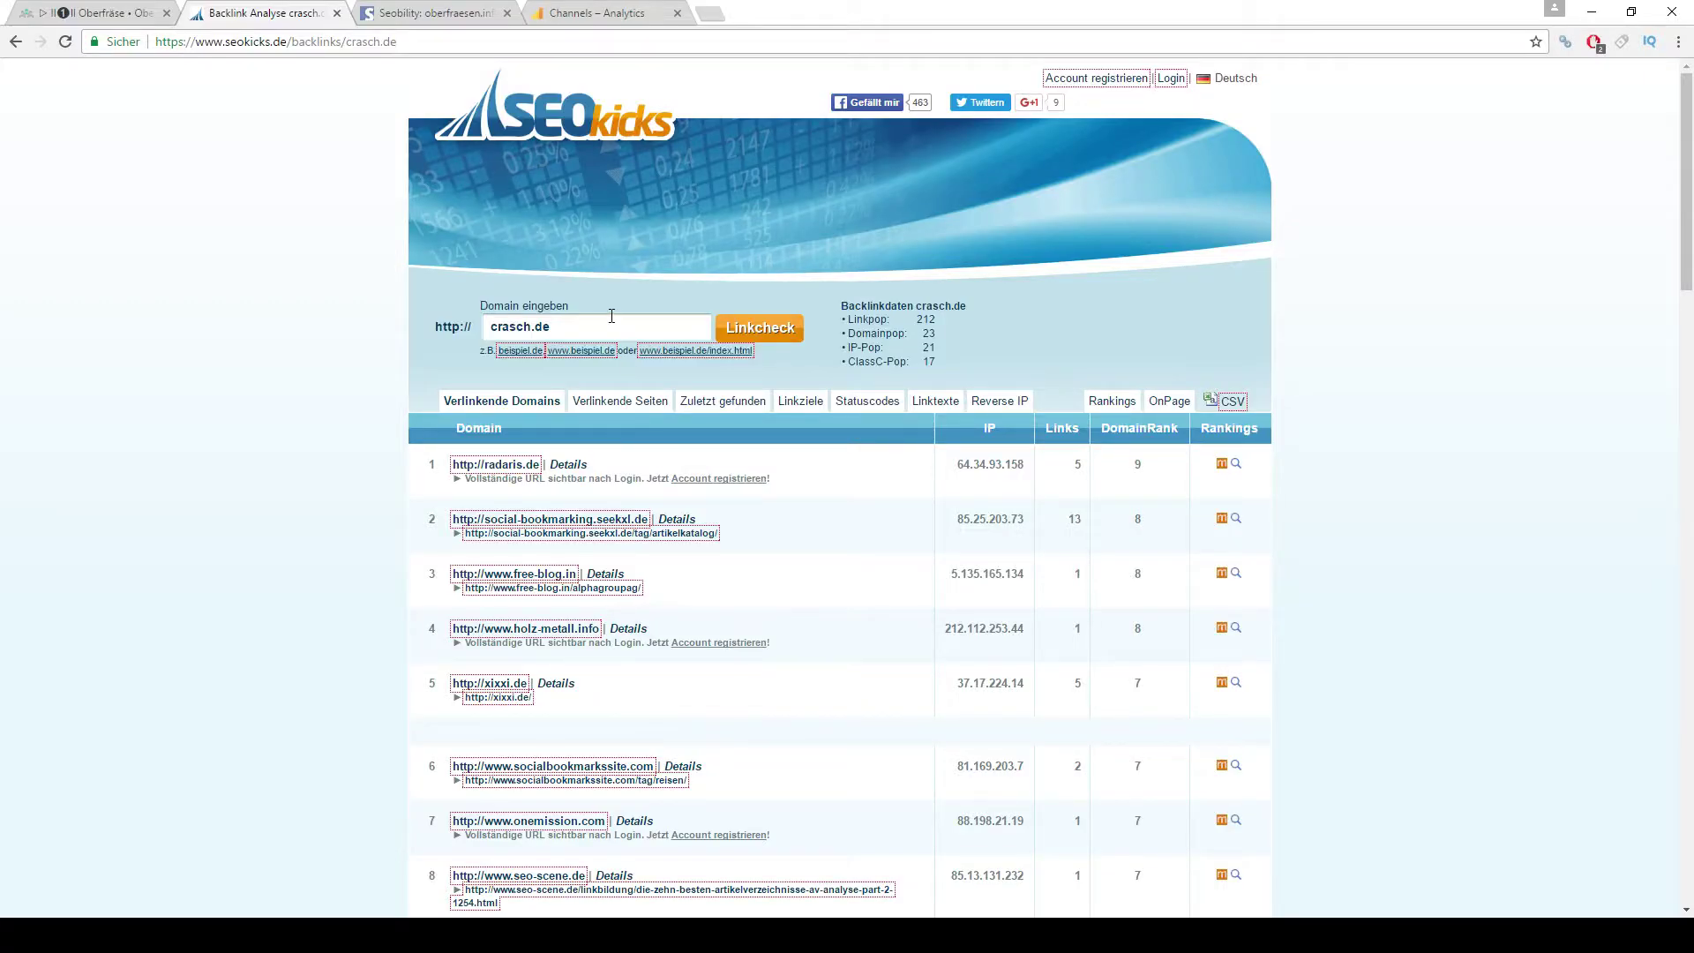
pyautogui.tripleClick(611, 319)
pyautogui.hotkey('ctrl', 'v')
pyautogui.click(759, 328)
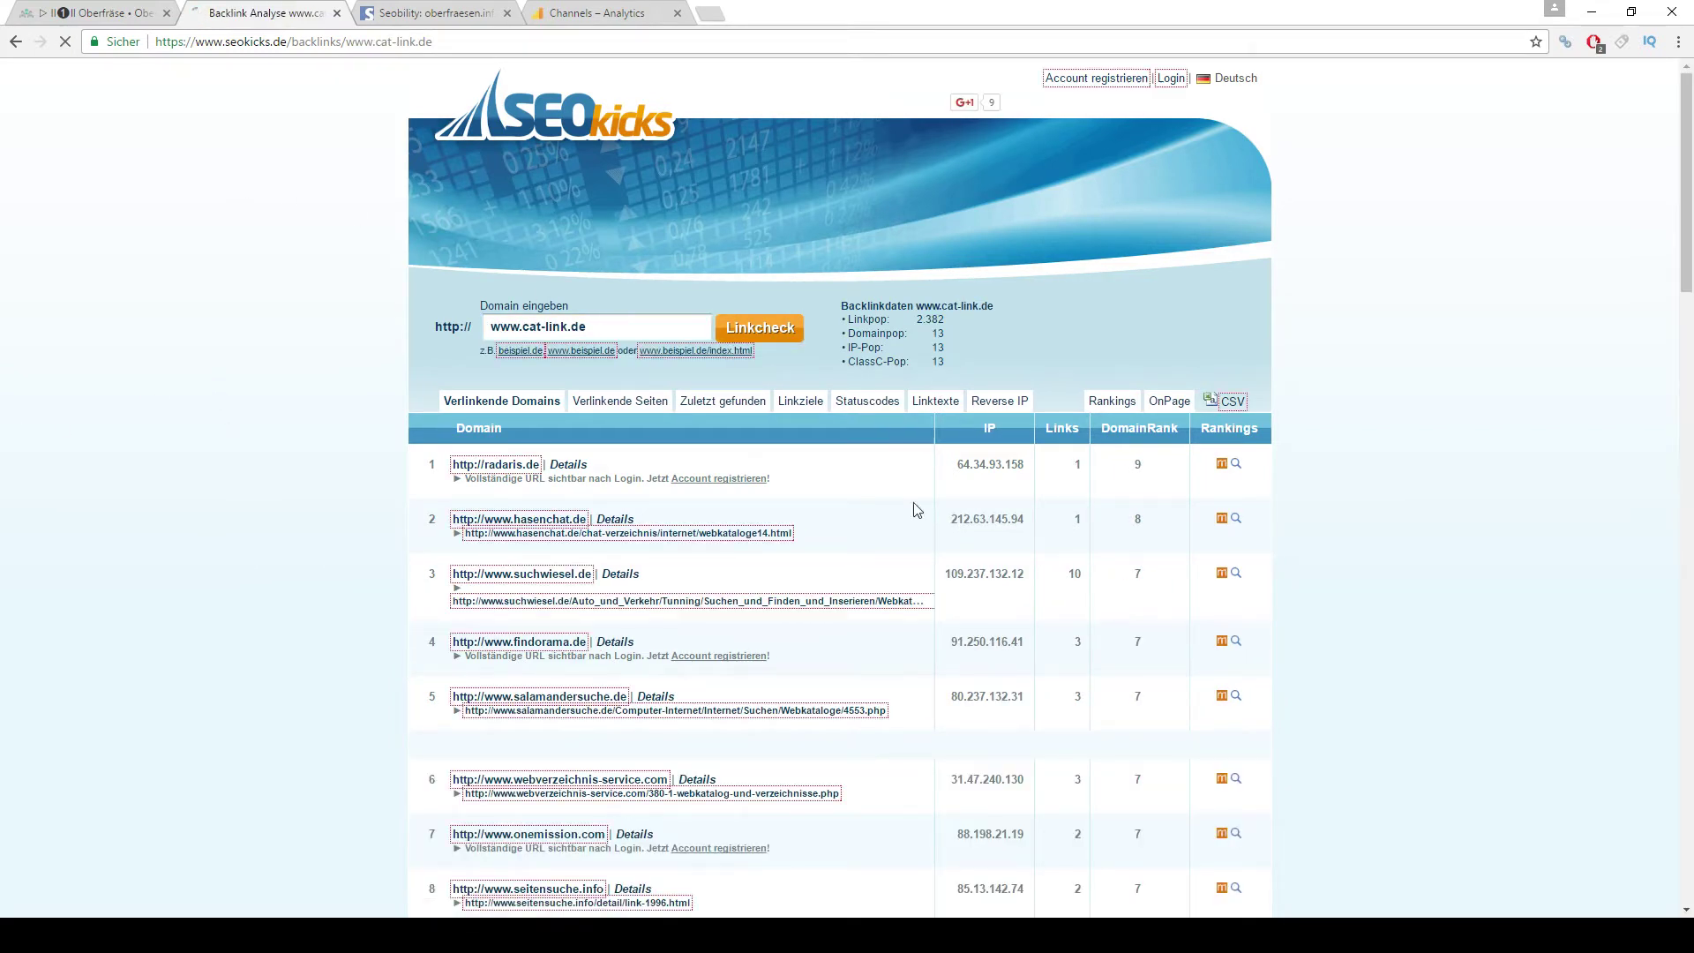
# Copy the Tag 31 press release link from Linkaufbau.xlsx and check the backlinks of online-artikel.de on SEOkicks
pyautogui.moveTo(454, 935)
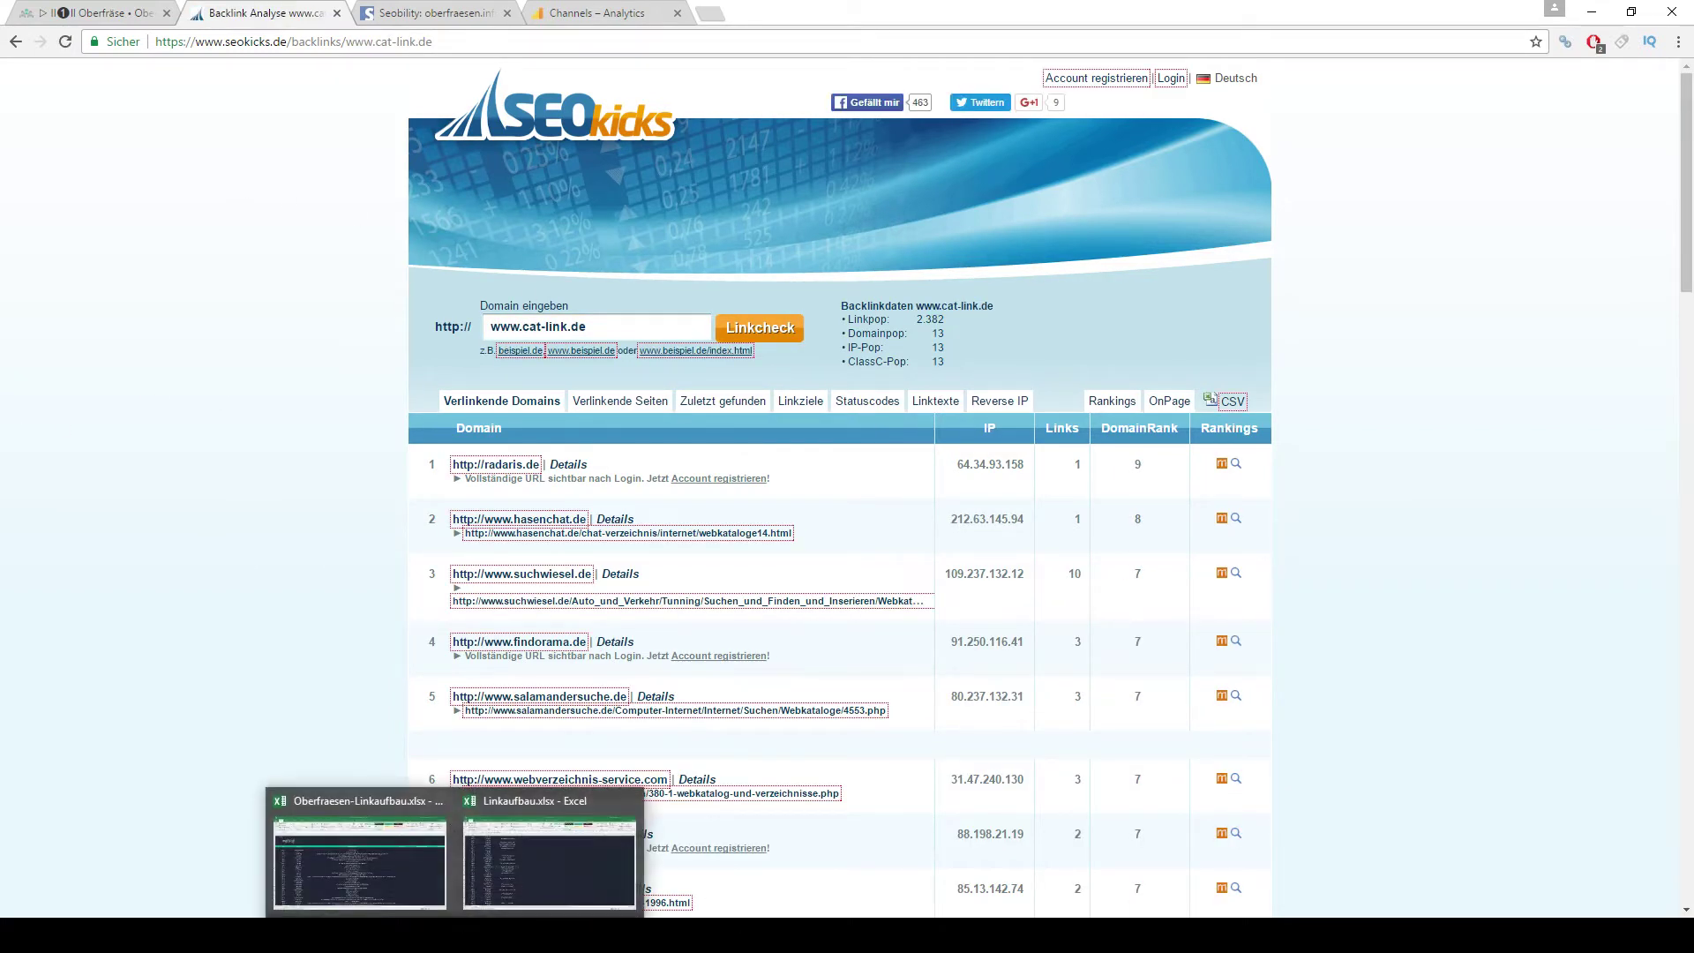
pyautogui.click(549, 863)
pyautogui.scroll(-1, 518, 600)
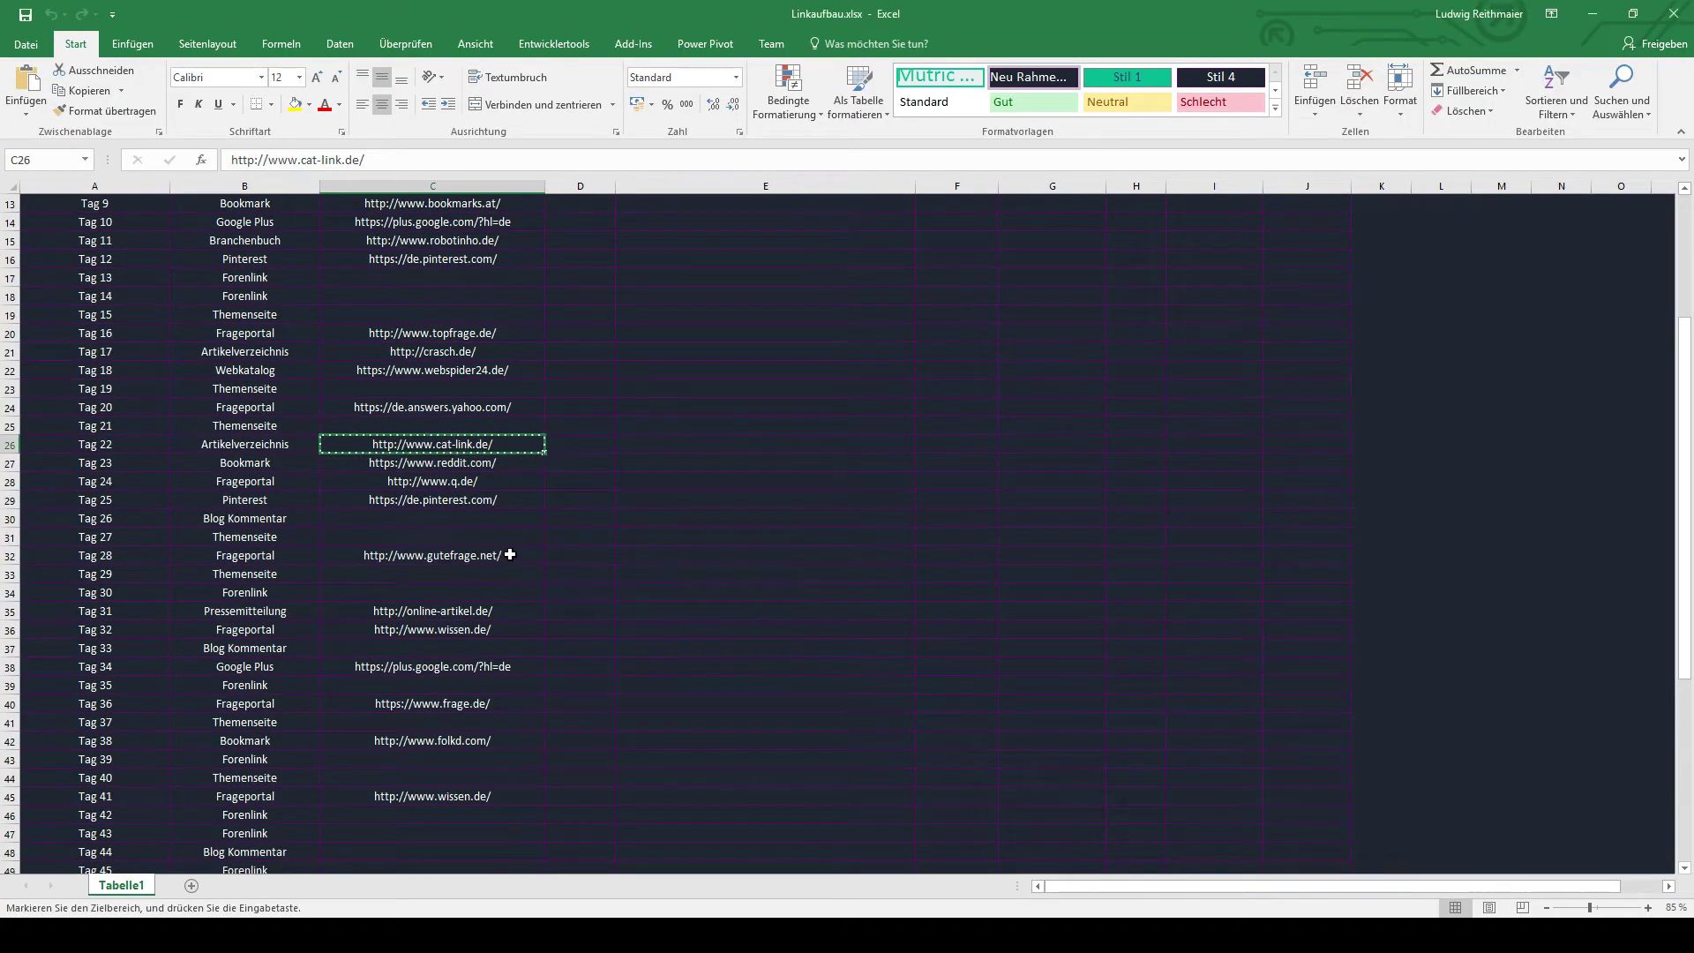
pyautogui.click(512, 605)
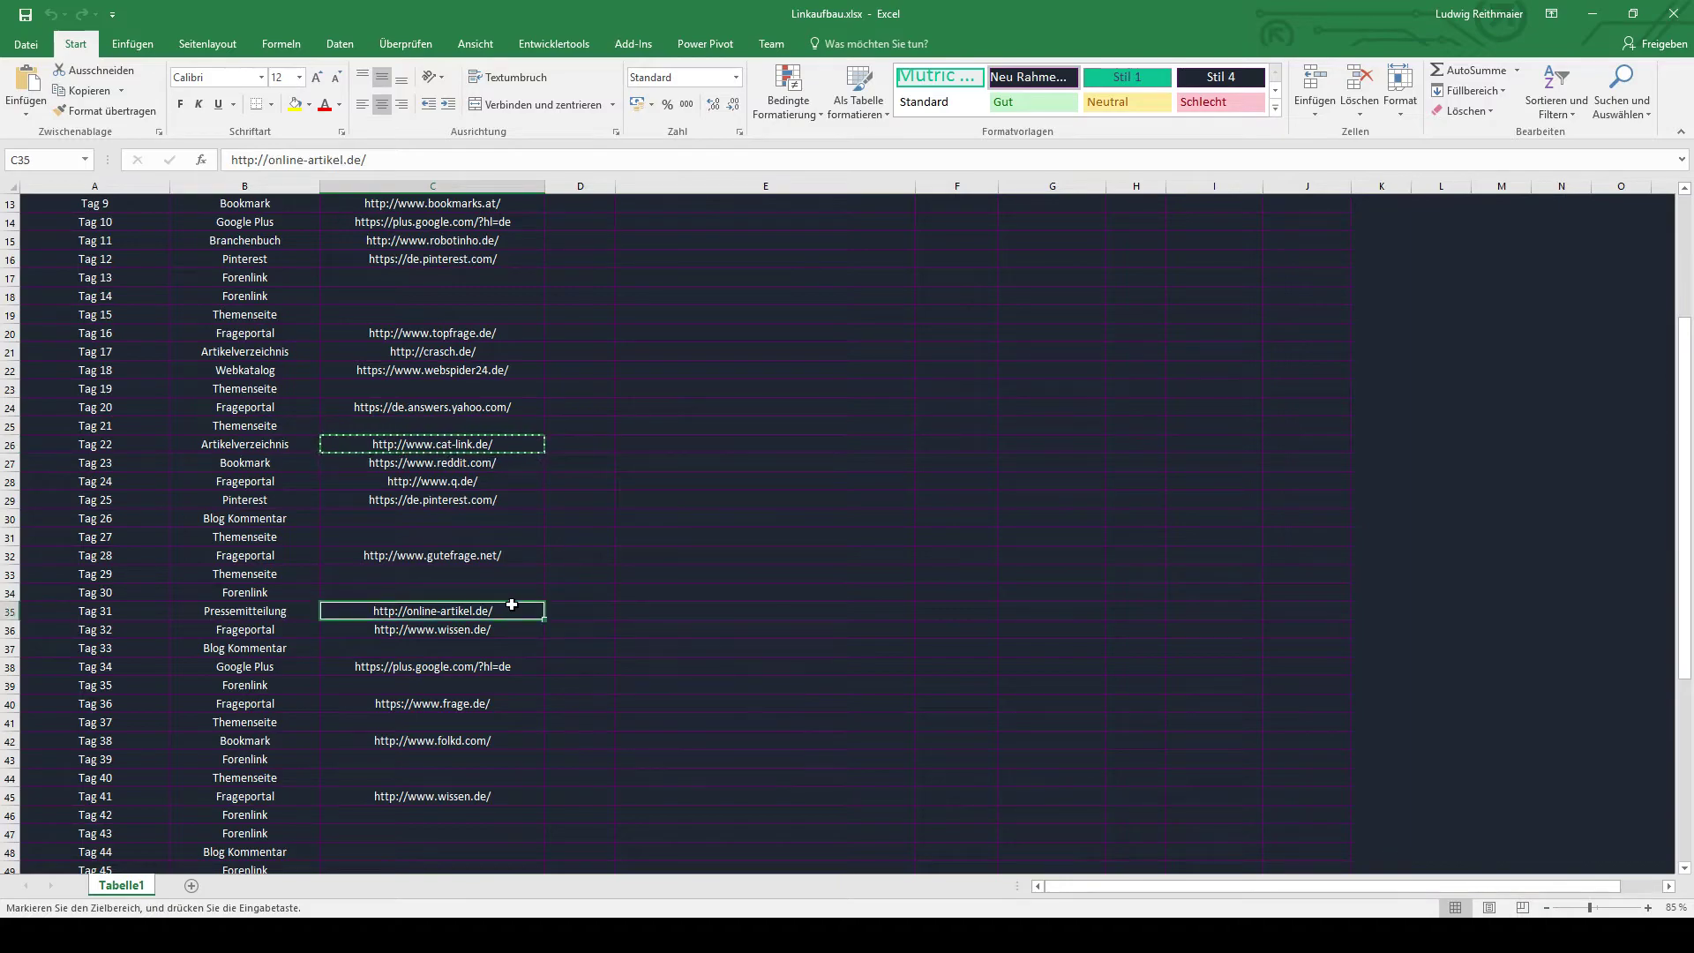
pyautogui.hotkey('alt', 'Tab')
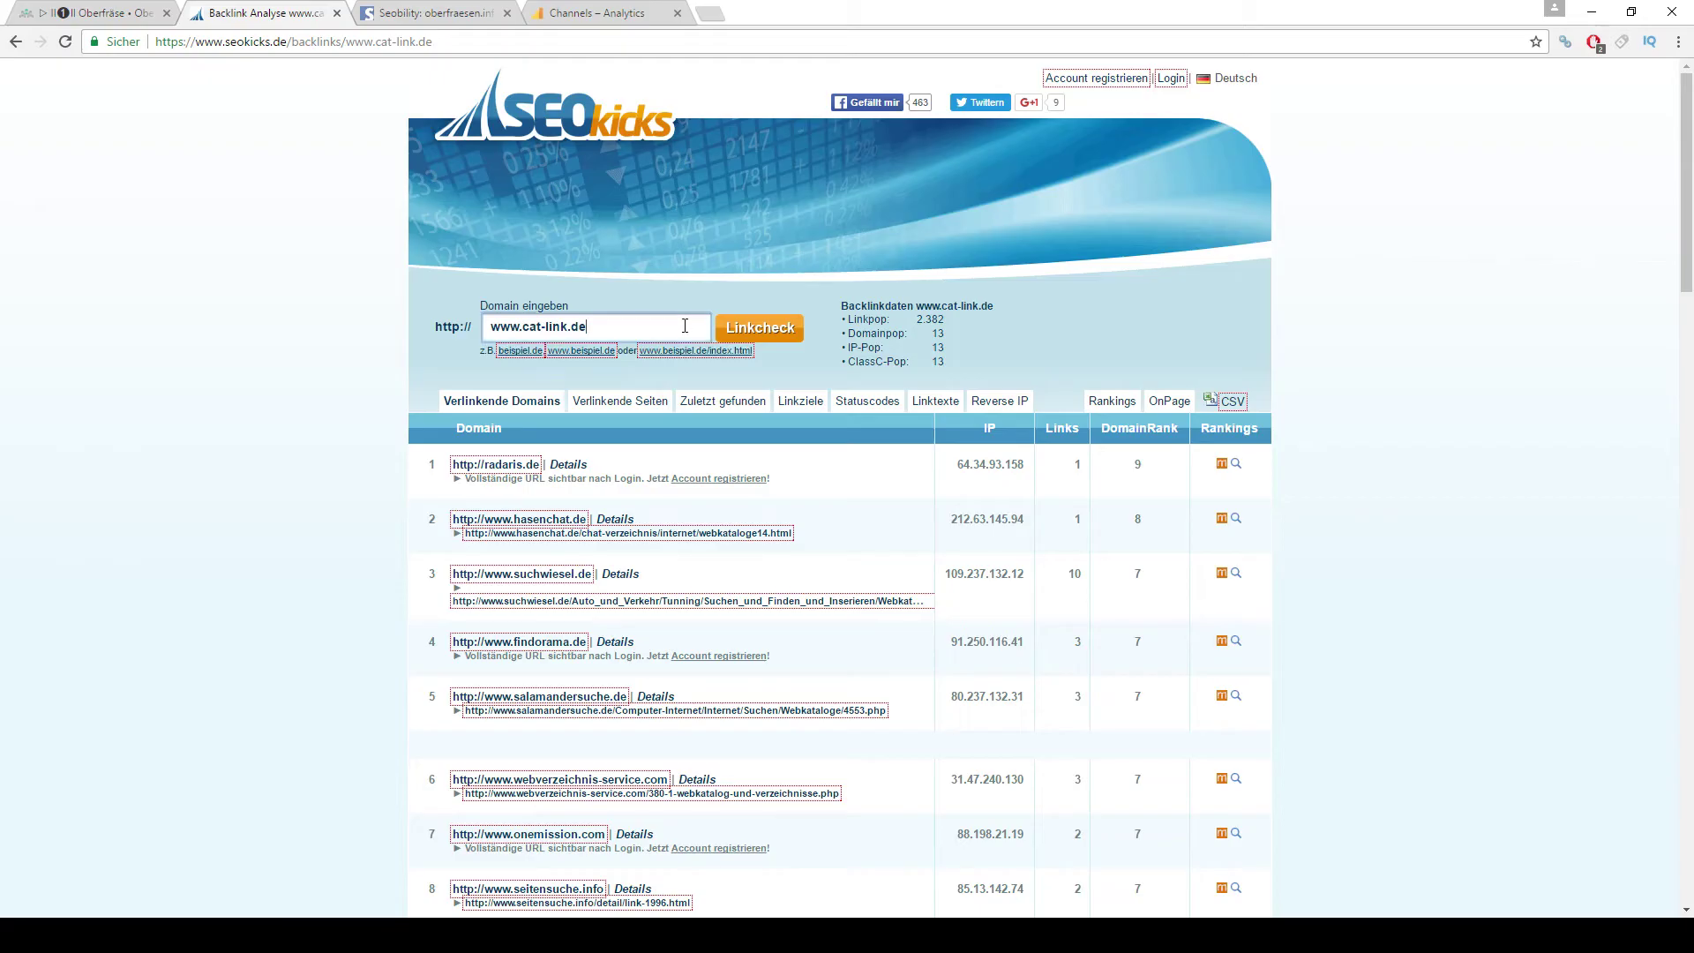
pyautogui.hotkey('ctrl', 'a')
pyautogui.hotkey('ctrl', 'v')
pyautogui.moveTo(527, 328); pyautogui.dragTo(363, 321)
pyautogui.press('BackSpace')
pyautogui.press('Return')
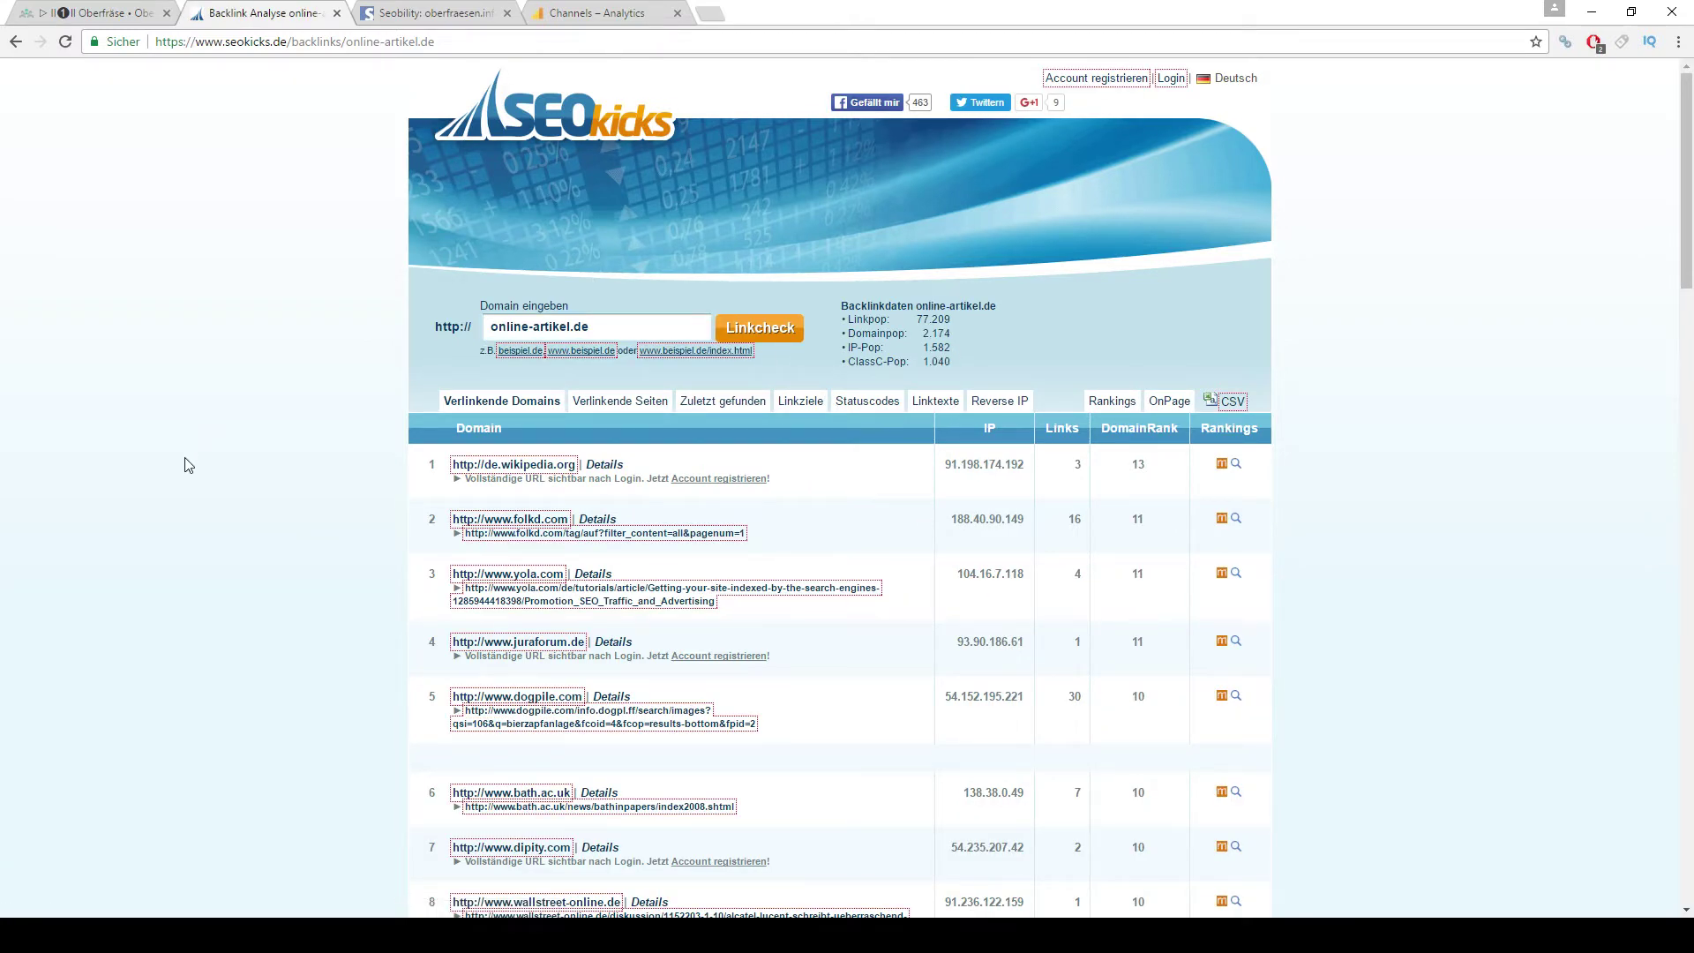
# Return to Linkaufbau.xlsx in Excel and look over the remaining plan entries down to Tag 60
pyautogui.hotkey('alt', 'Tab')
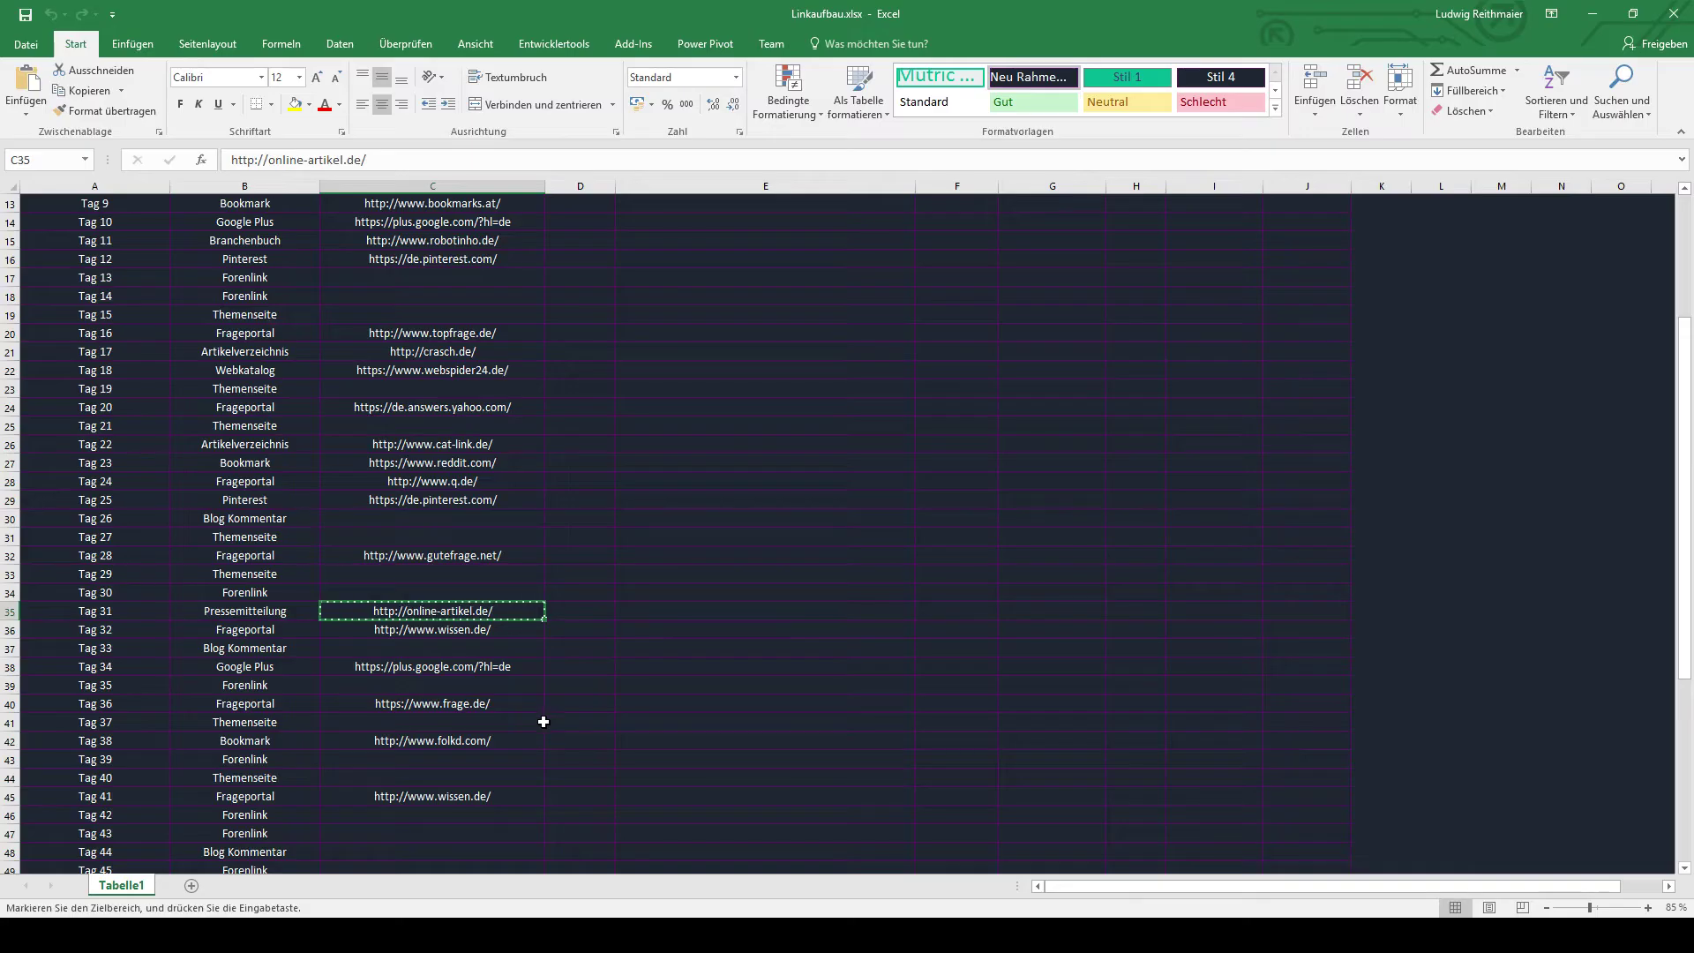
pyautogui.click(432, 518)
pyautogui.scroll(-7, 491, 672)
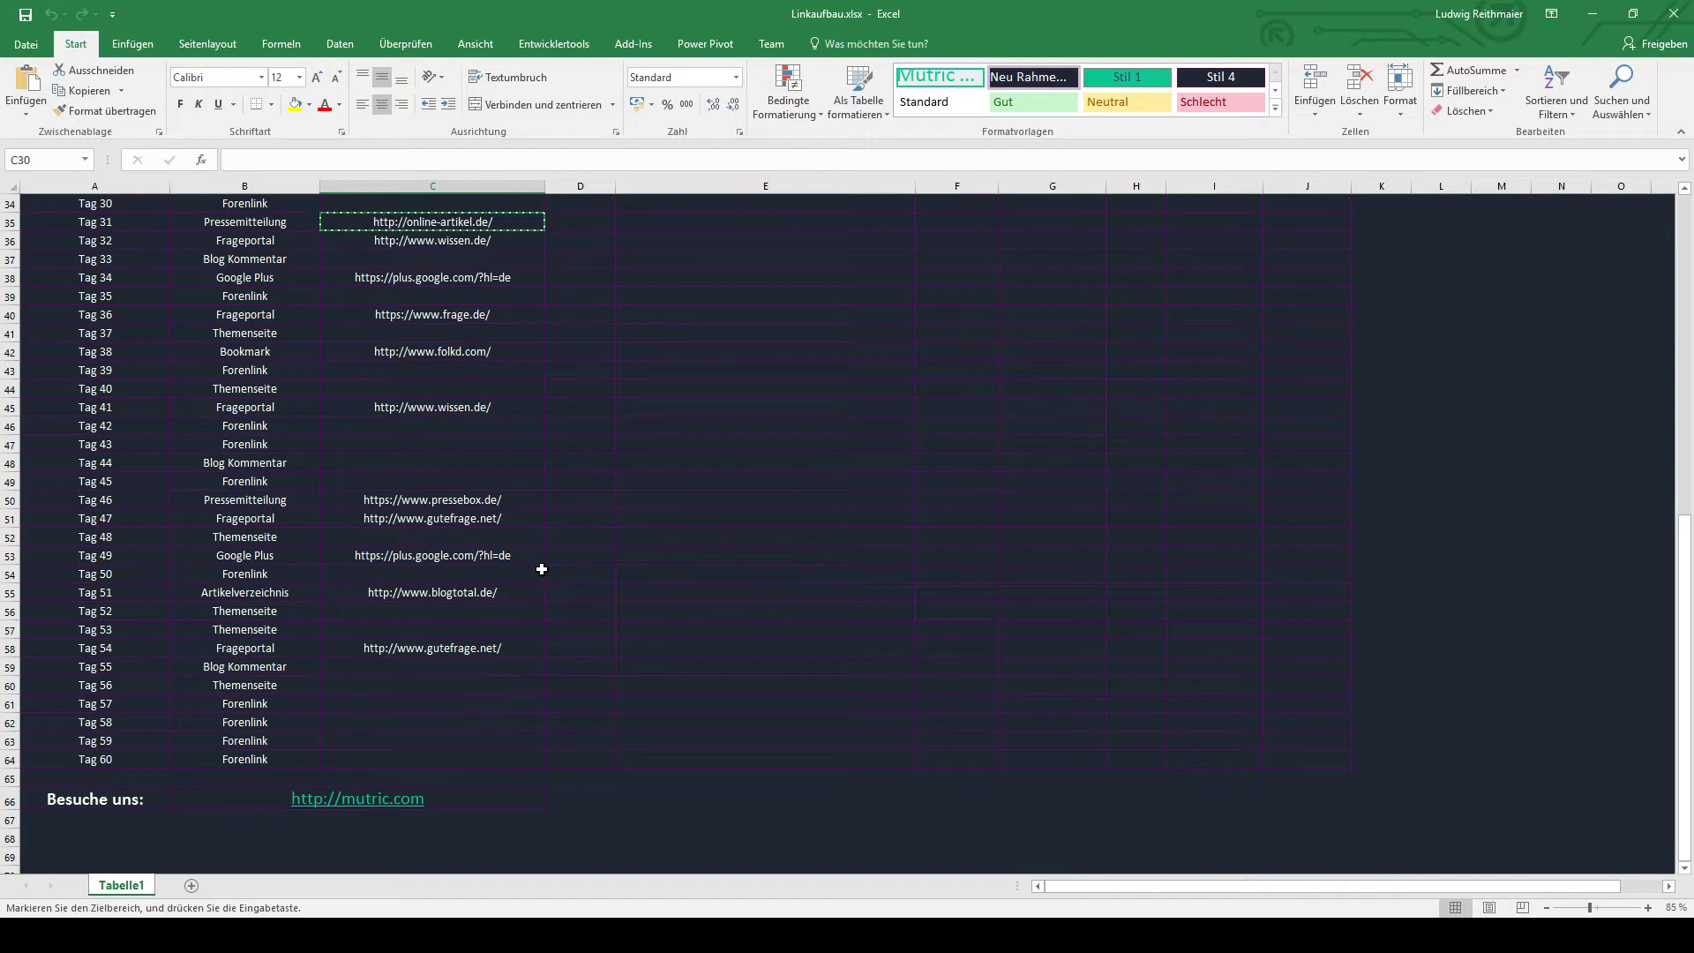
pyautogui.scroll(11, 411, 558)
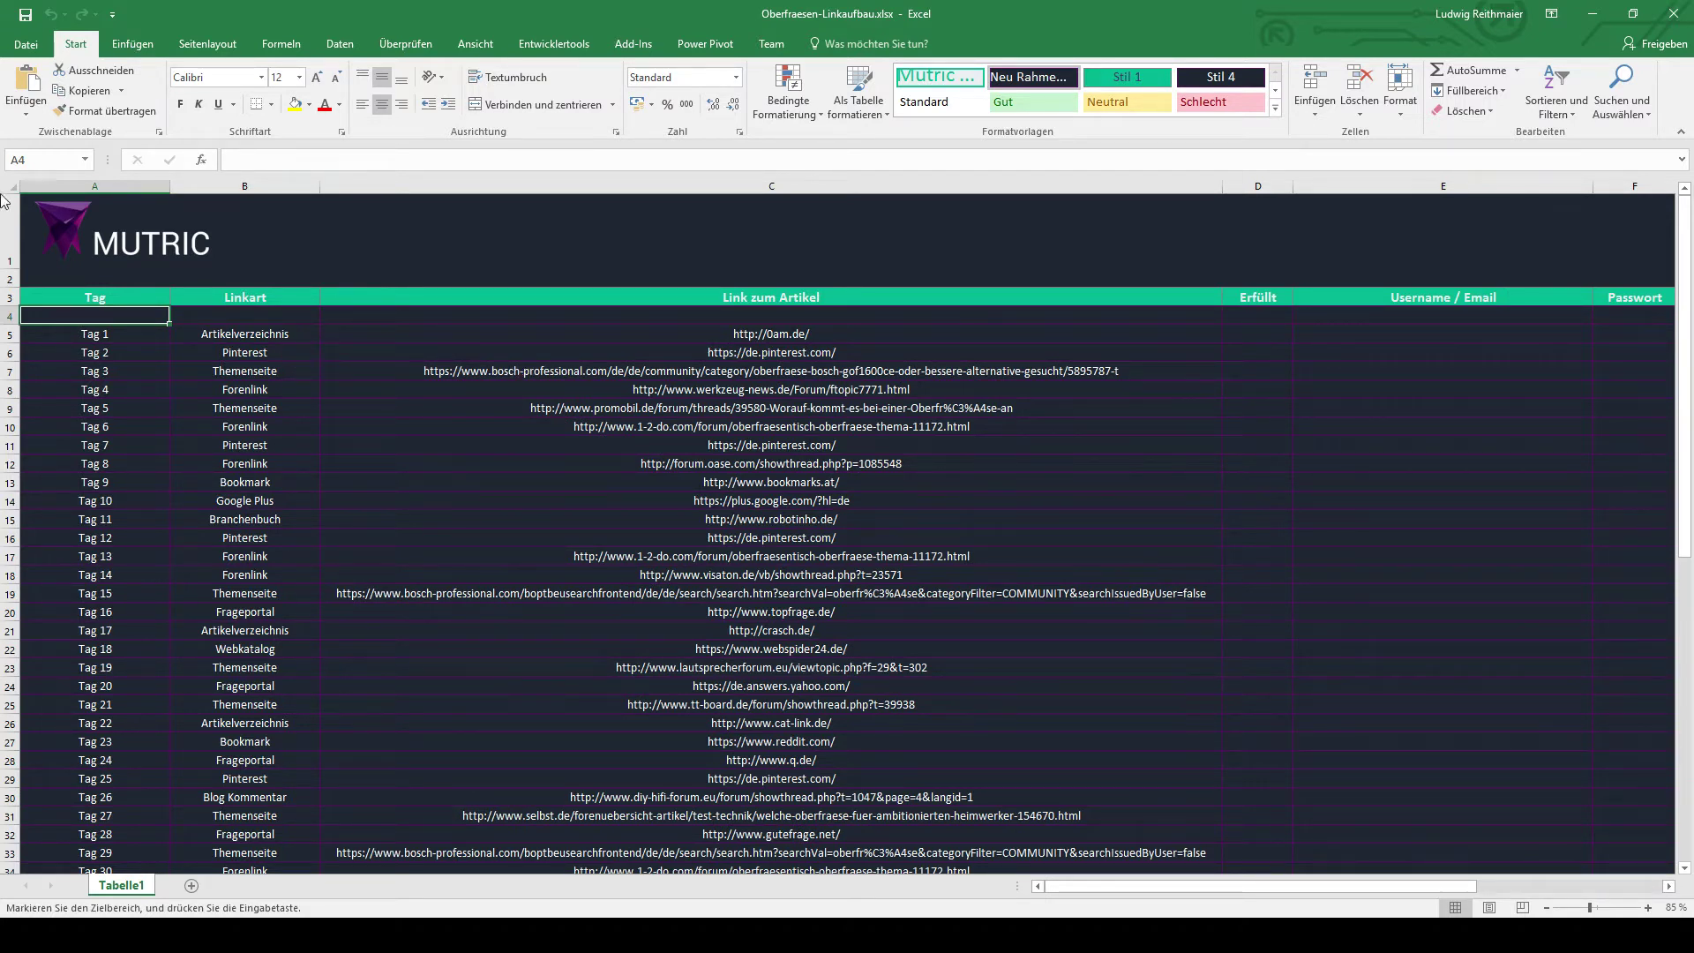
# Examine the columns of the Oberfraesen-Linkaufbau.xlsx plan along row 4, from Linkart across to Starttermin
pyautogui.press('Right')
pyautogui.press('Right')
pyautogui.press('Right')
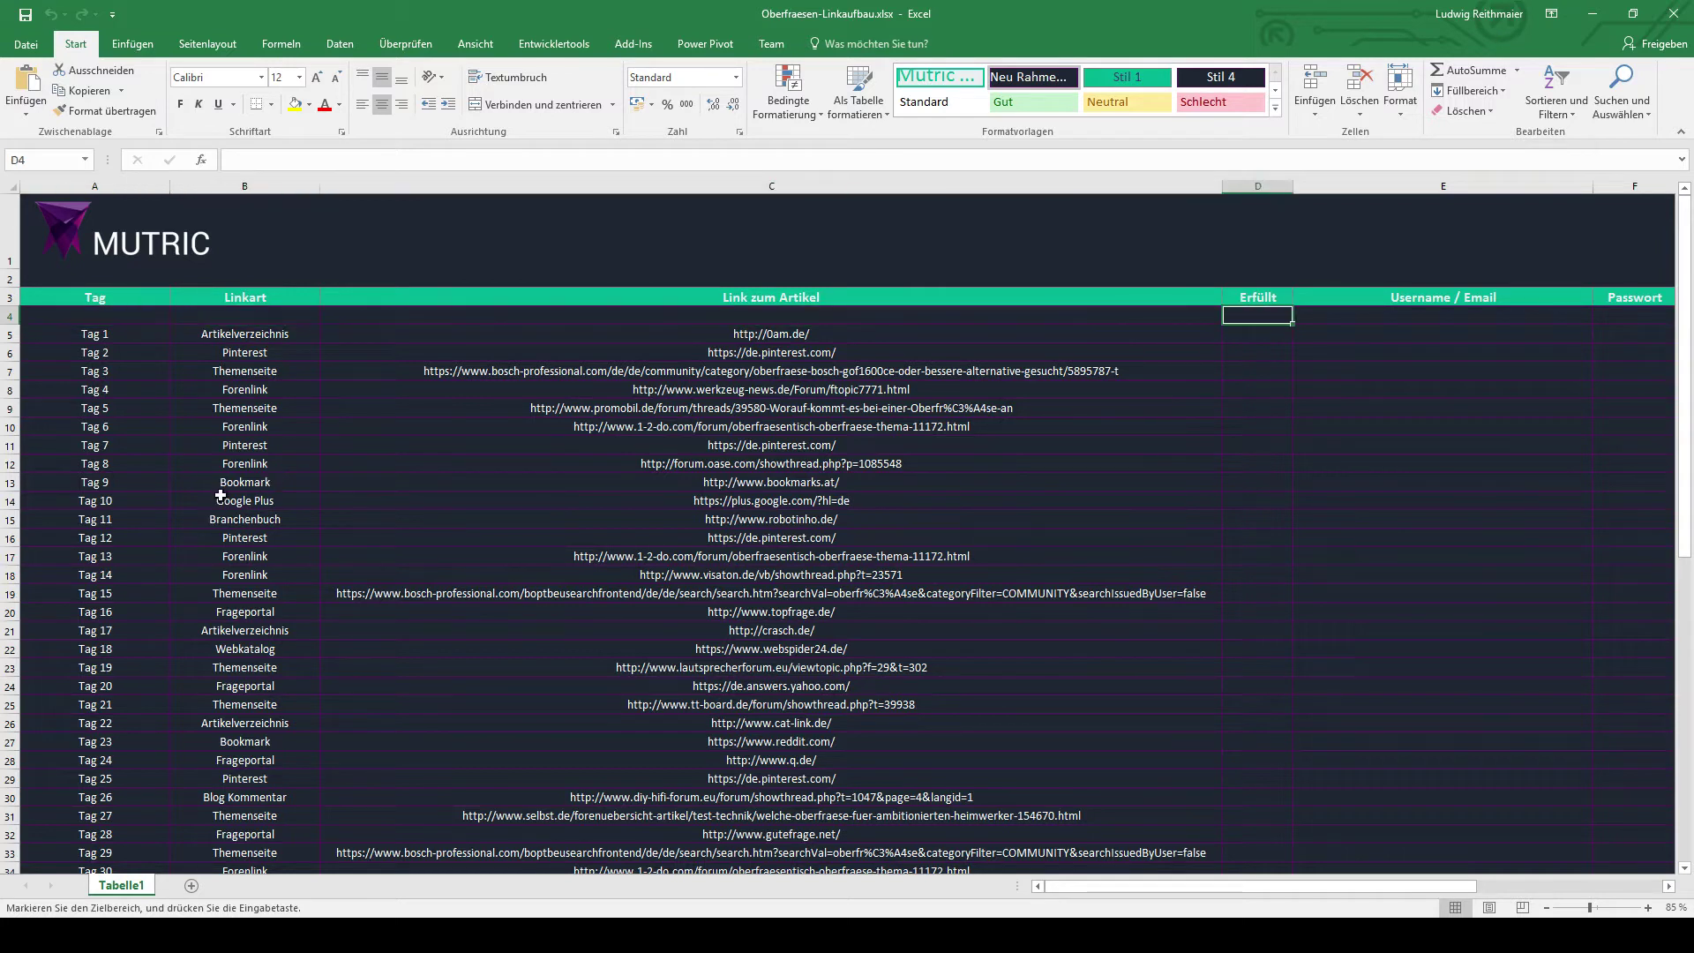
pyautogui.press('Left')
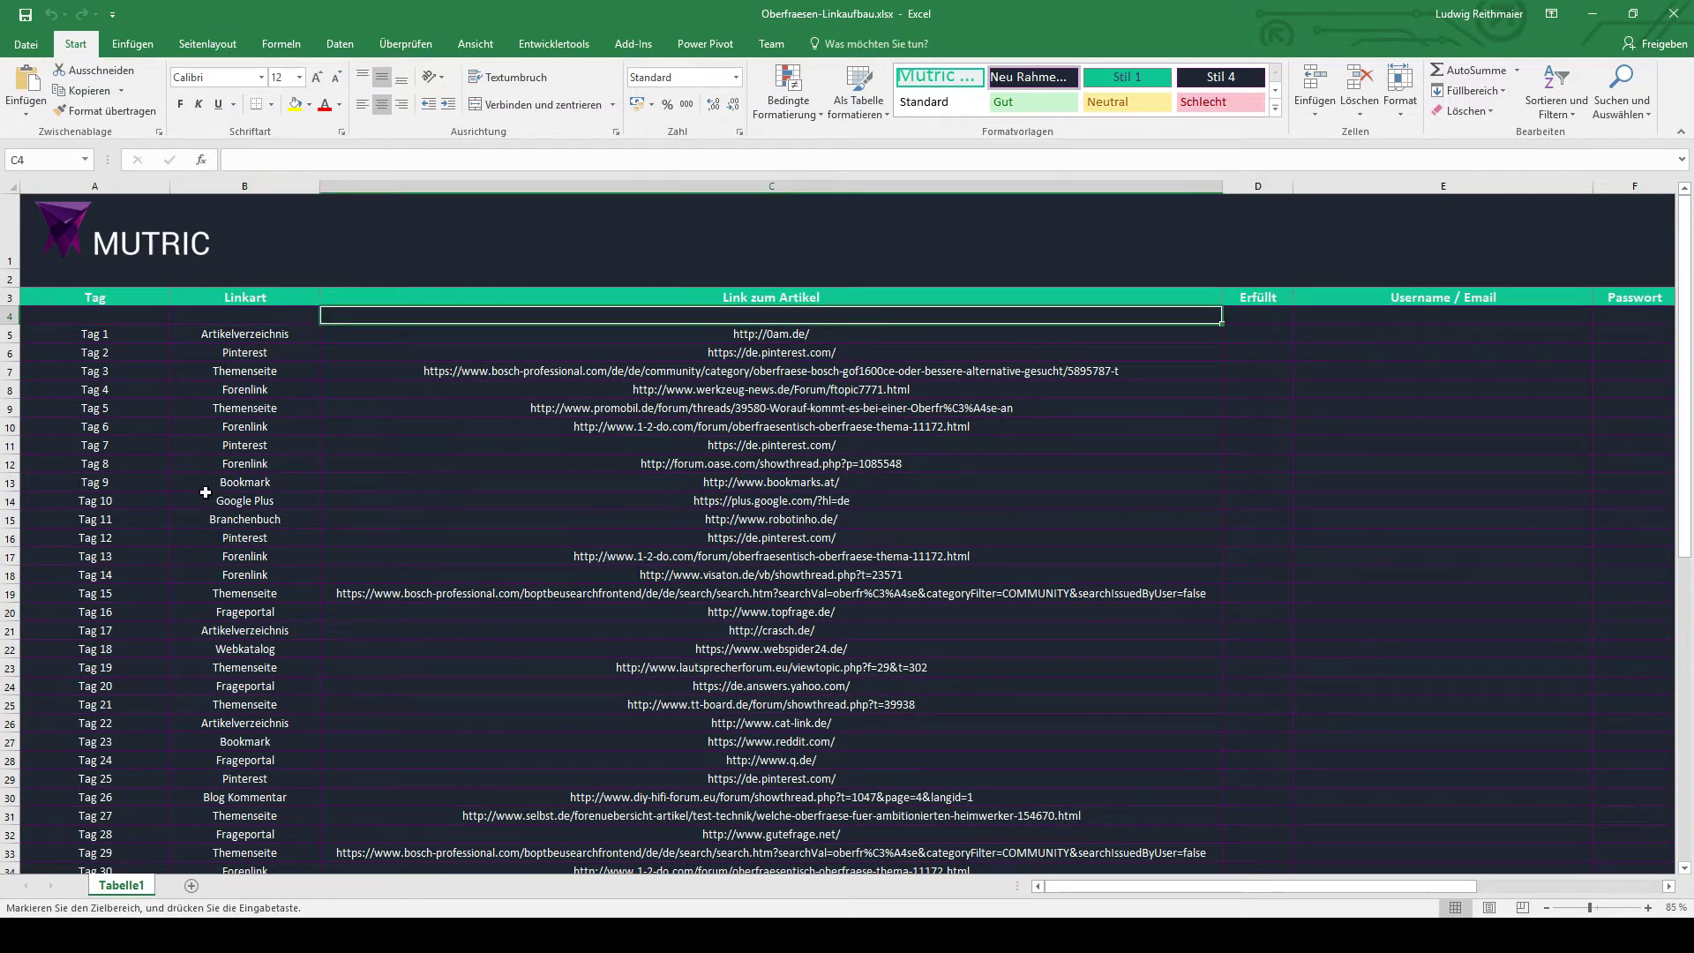
pyautogui.press('Right')
pyautogui.press('Right')
pyautogui.press('Right')
pyautogui.press('Right')
pyautogui.press('Right')
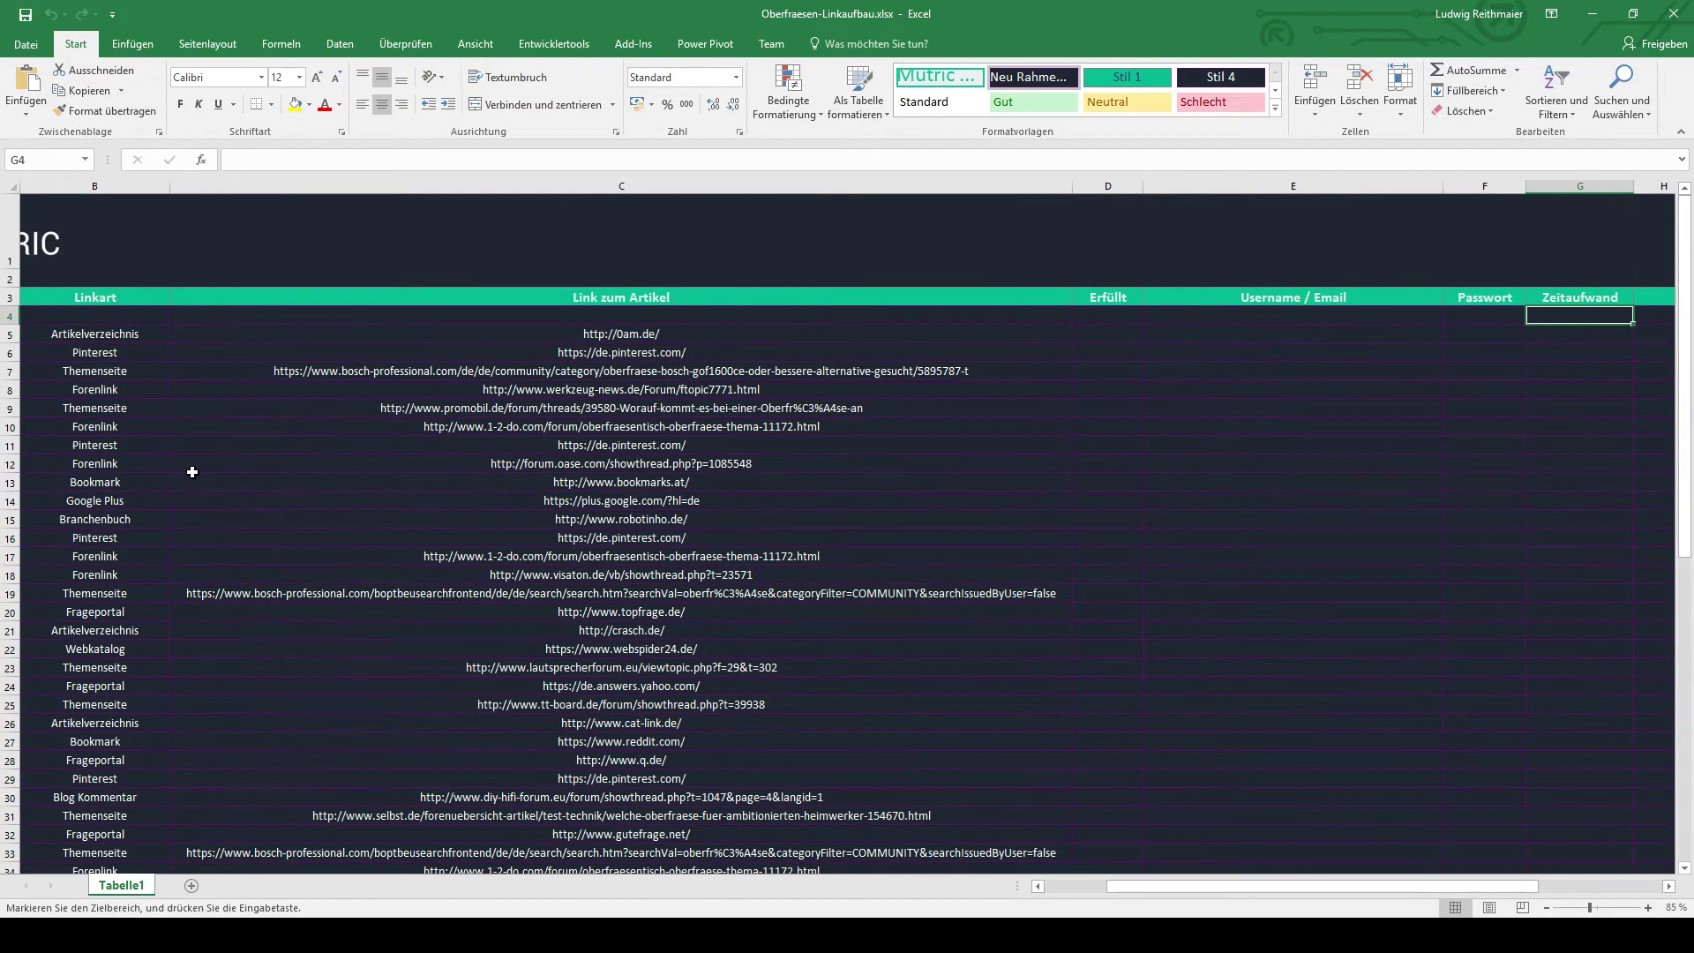
pyautogui.press('Right')
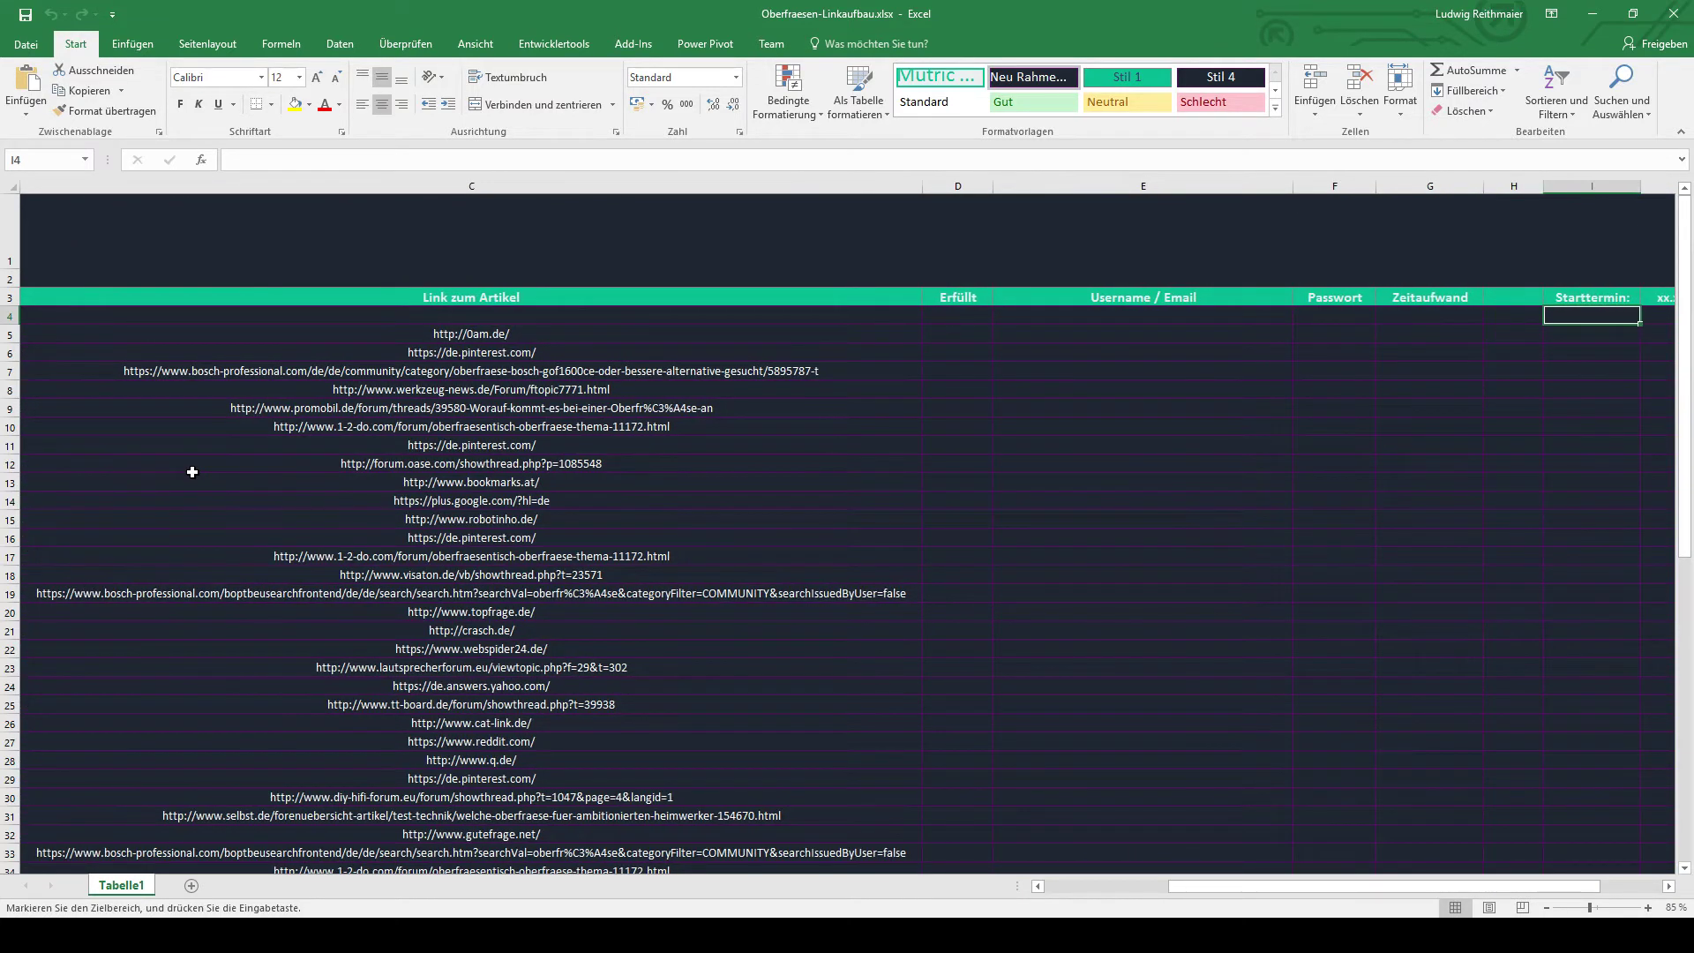
# Examine the Tag 3 Themenseite entry and its article link in the Oberfraesen-Linkaufbau.xlsx plan
pyautogui.press('Left')
pyautogui.press('Left')
pyautogui.press('Left')
pyautogui.press('Home')
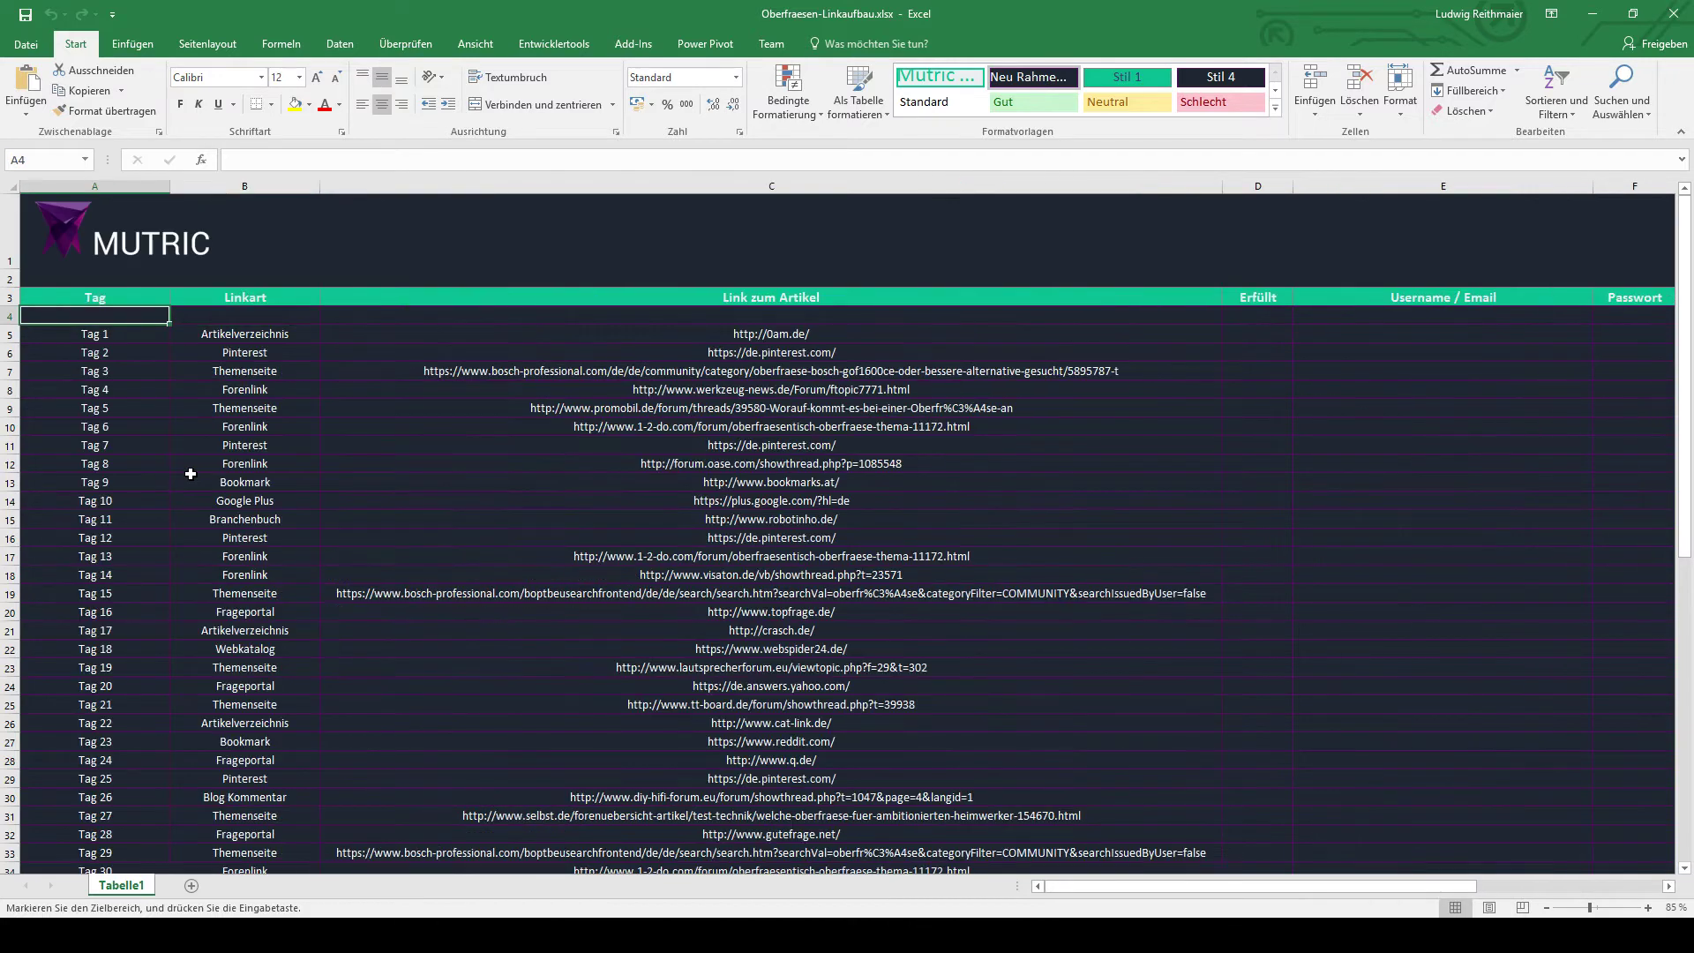
pyautogui.press('Down')
pyautogui.press('Down')
pyautogui.press('Right')
pyautogui.press('Down')
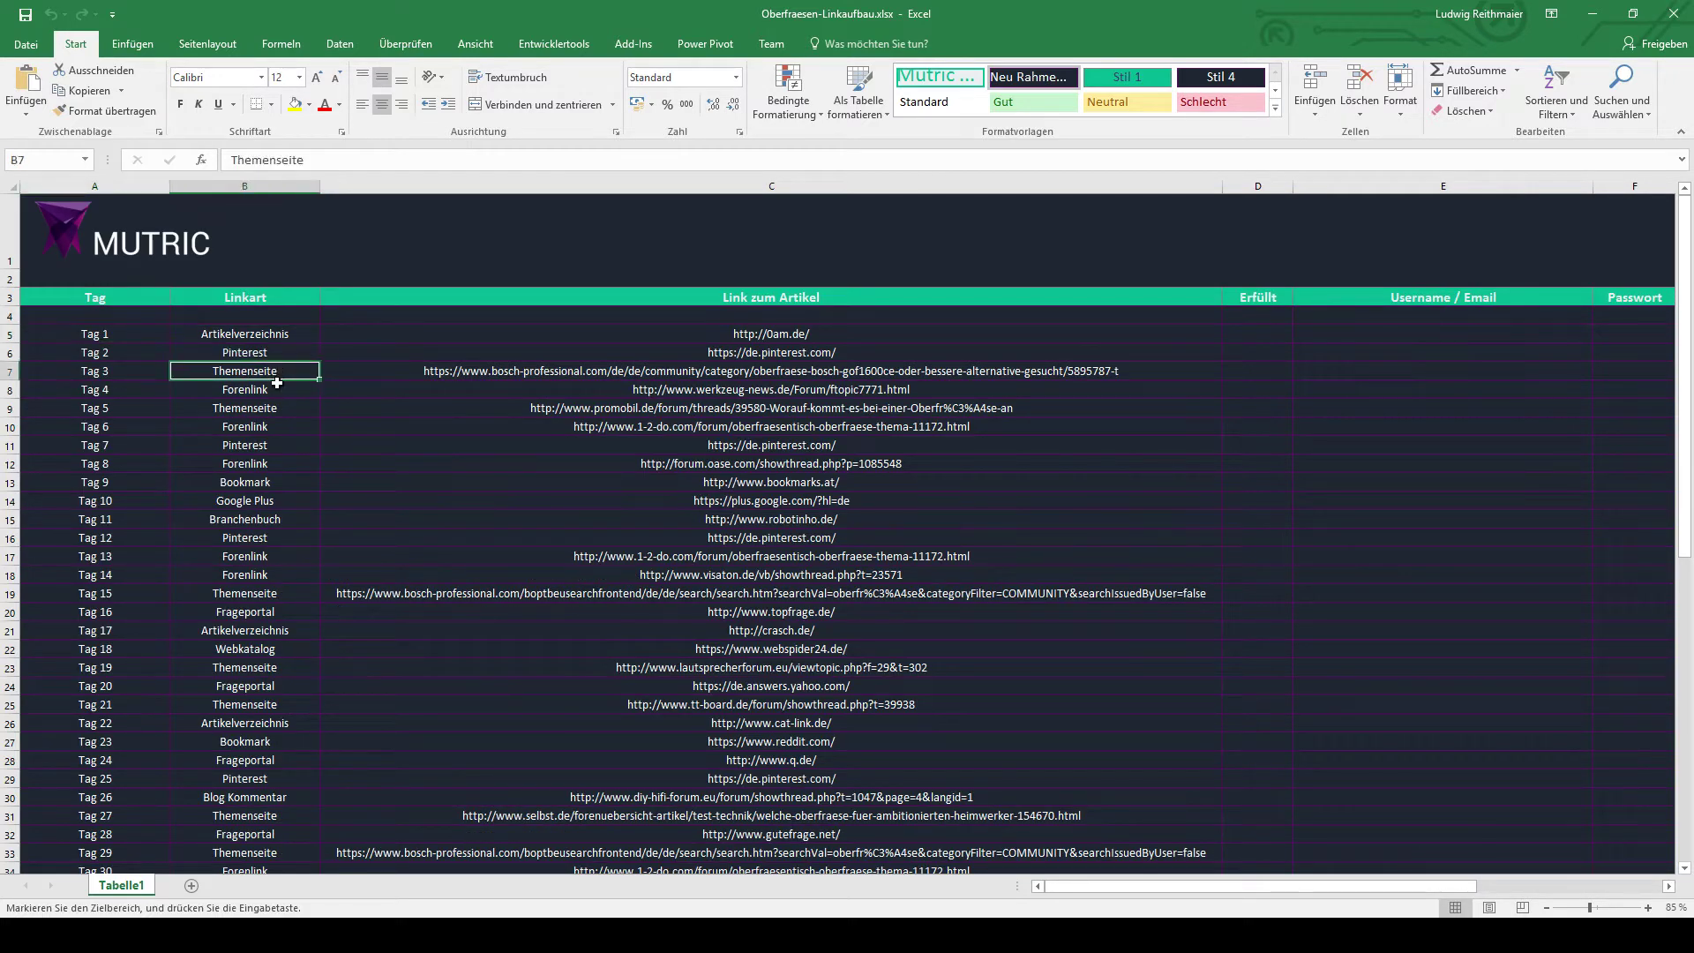
pyautogui.press('Right')
pyautogui.press('Left')
pyautogui.click(376, 372)
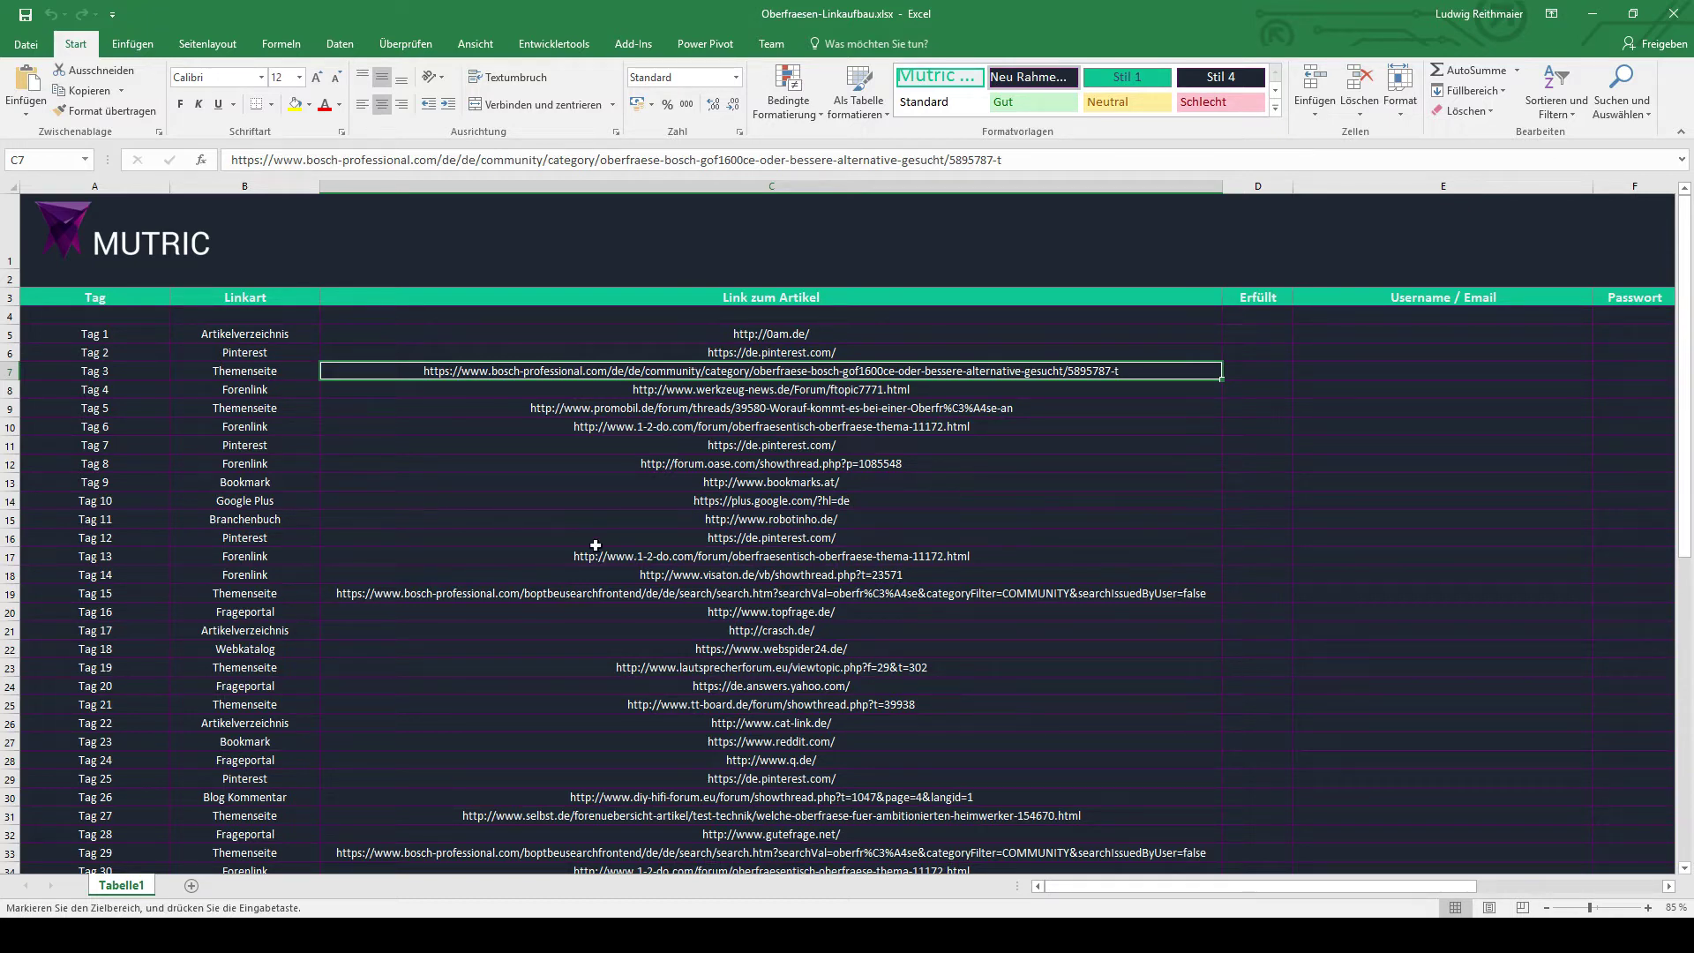
# Copy the Tag 4 Forenlink address from Oberfraesen-Linkaufbau.xlsx and open it in a new browser tab
pyautogui.click(352, 387)
pyautogui.hotkey('ctrl', 'c')
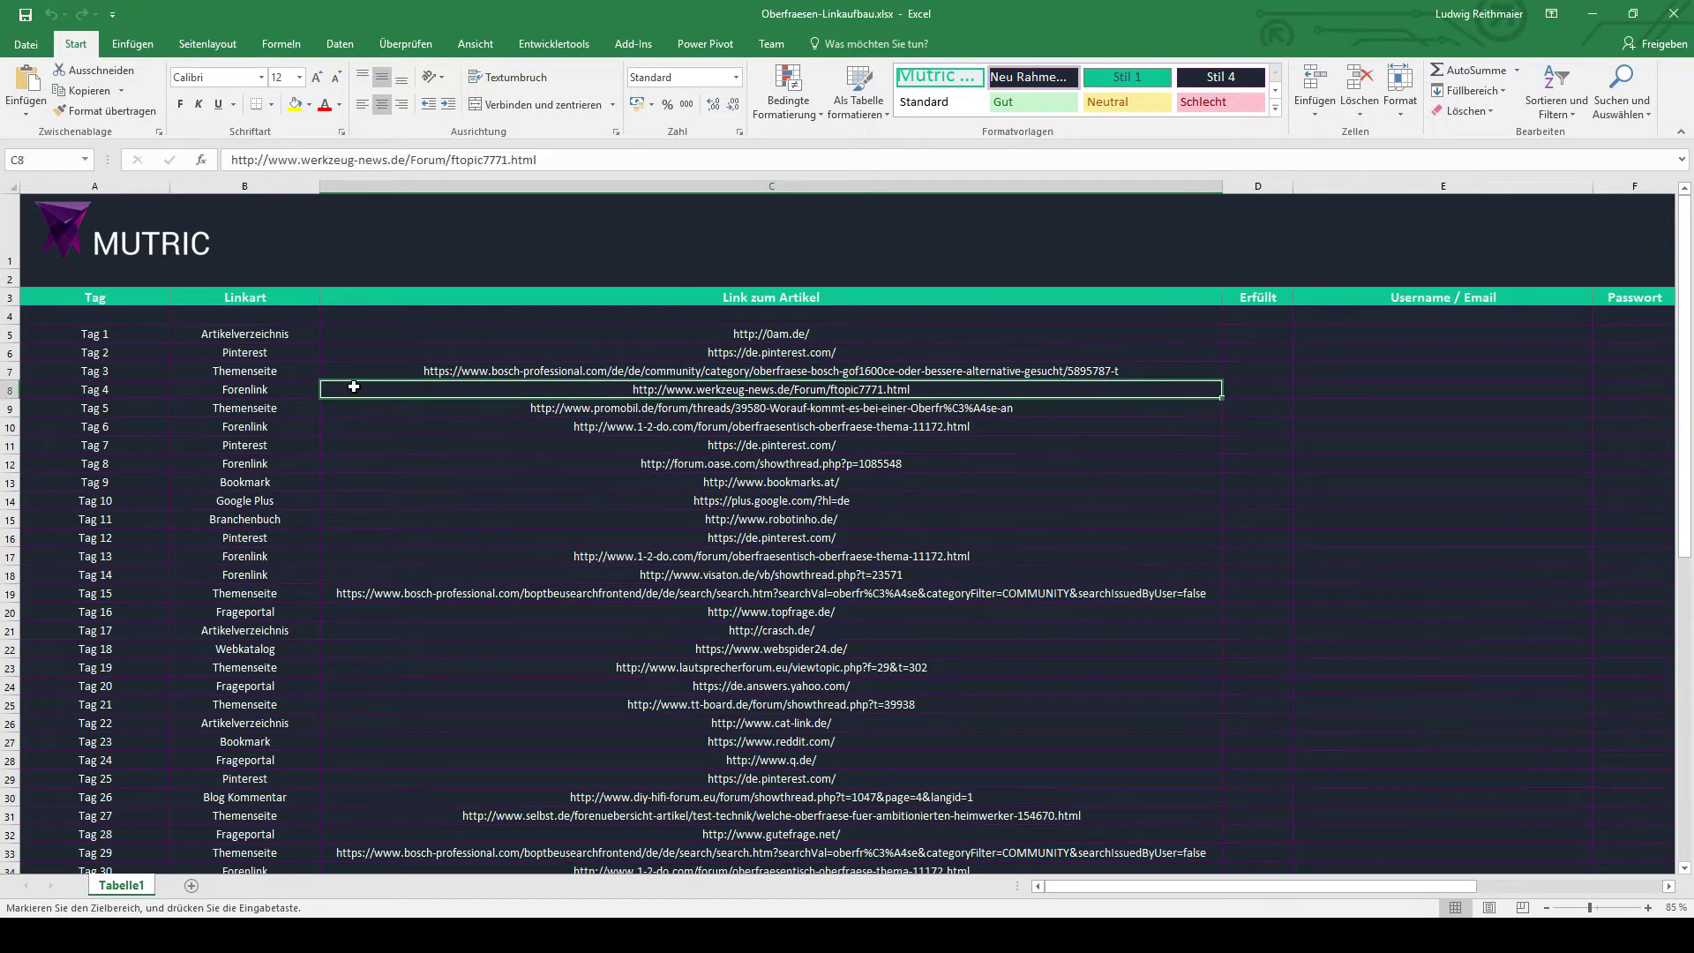
pyautogui.hotkey('alt', 'Tab')
pyautogui.click(595, 317)
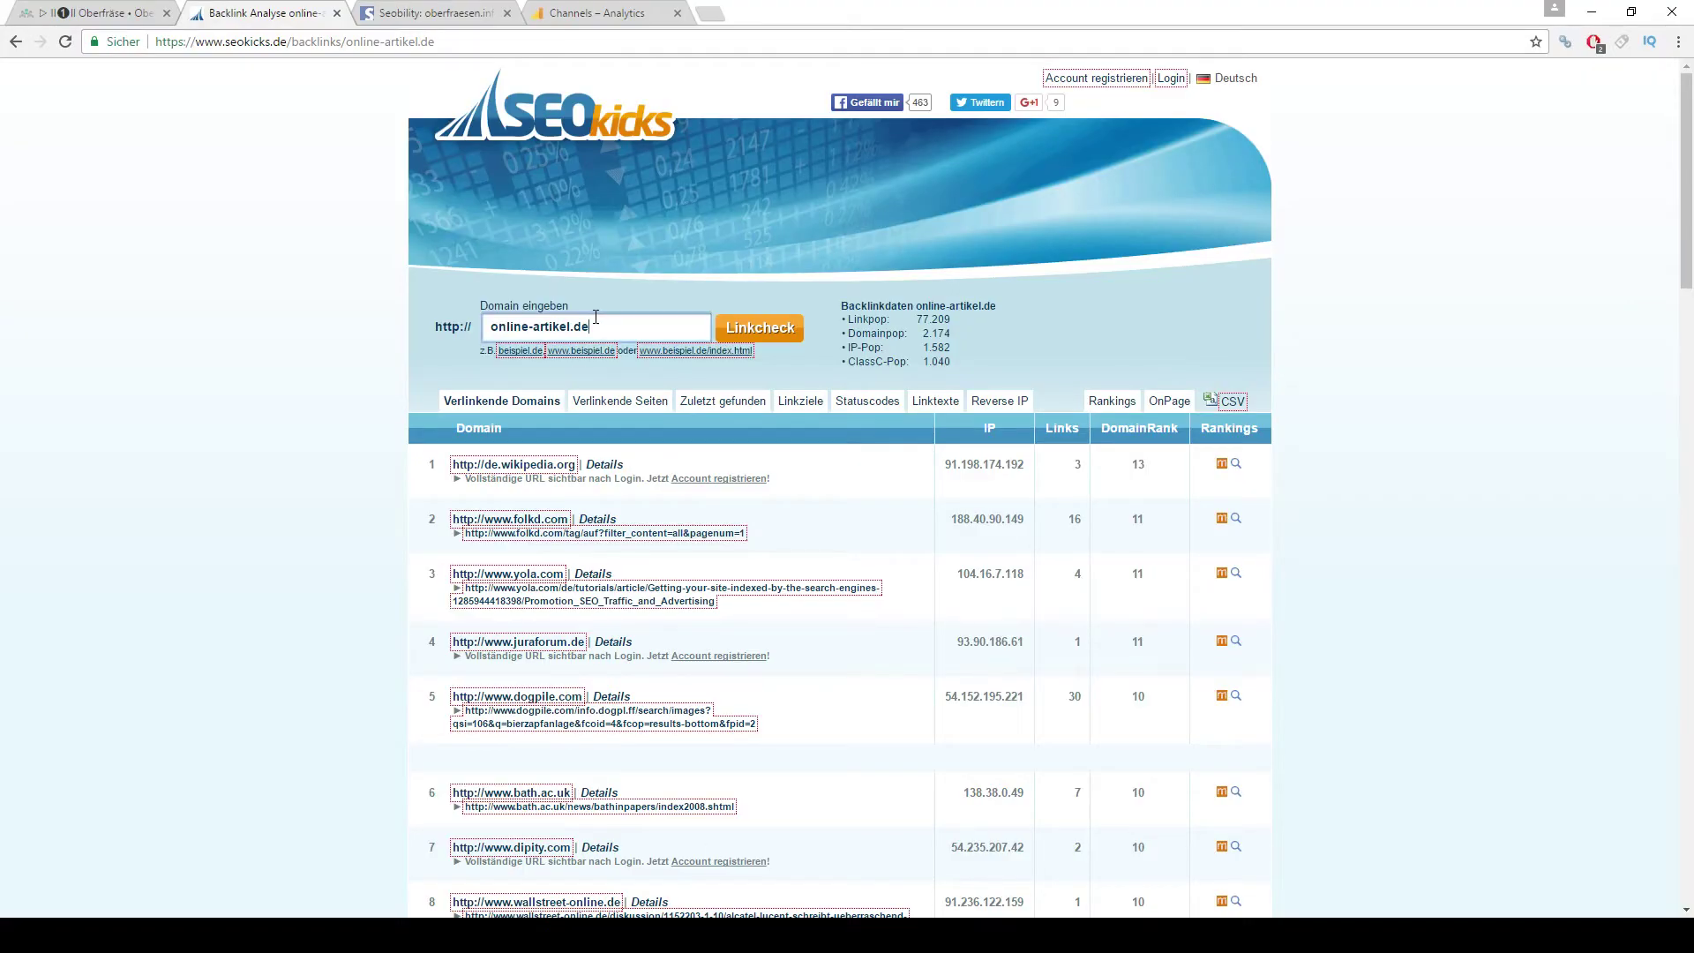
pyautogui.click(557, 11)
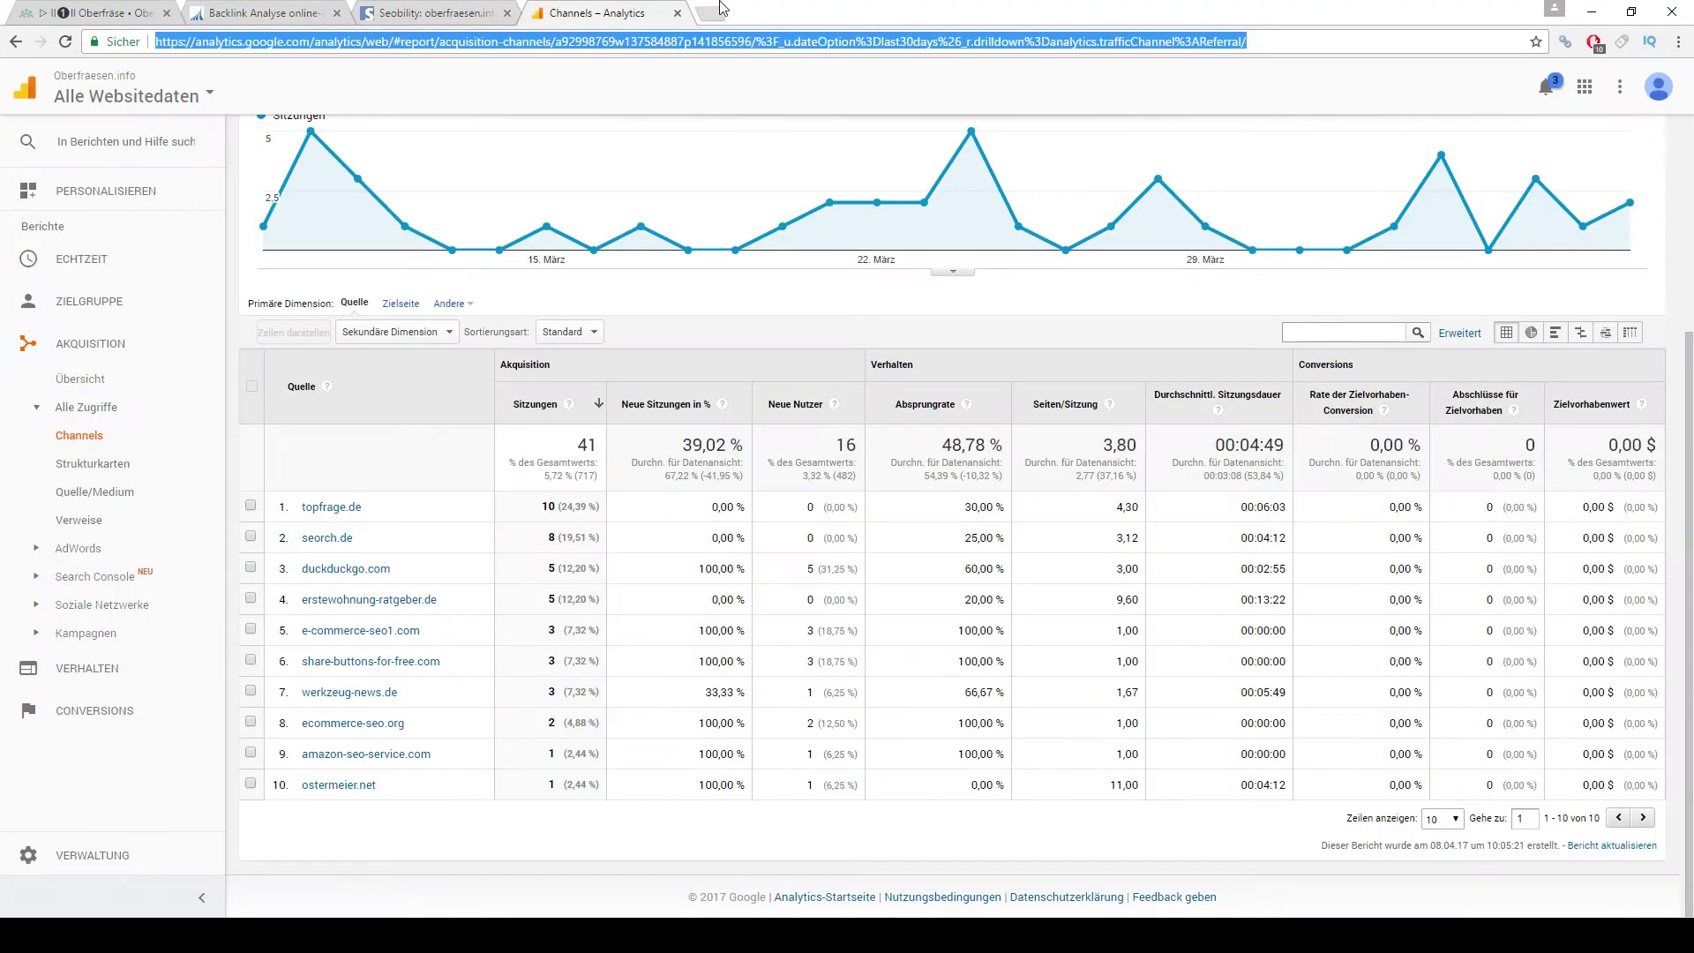
pyautogui.click(710, 13)
pyautogui.hotkey('ctrl', 'v')
pyautogui.press('Return')
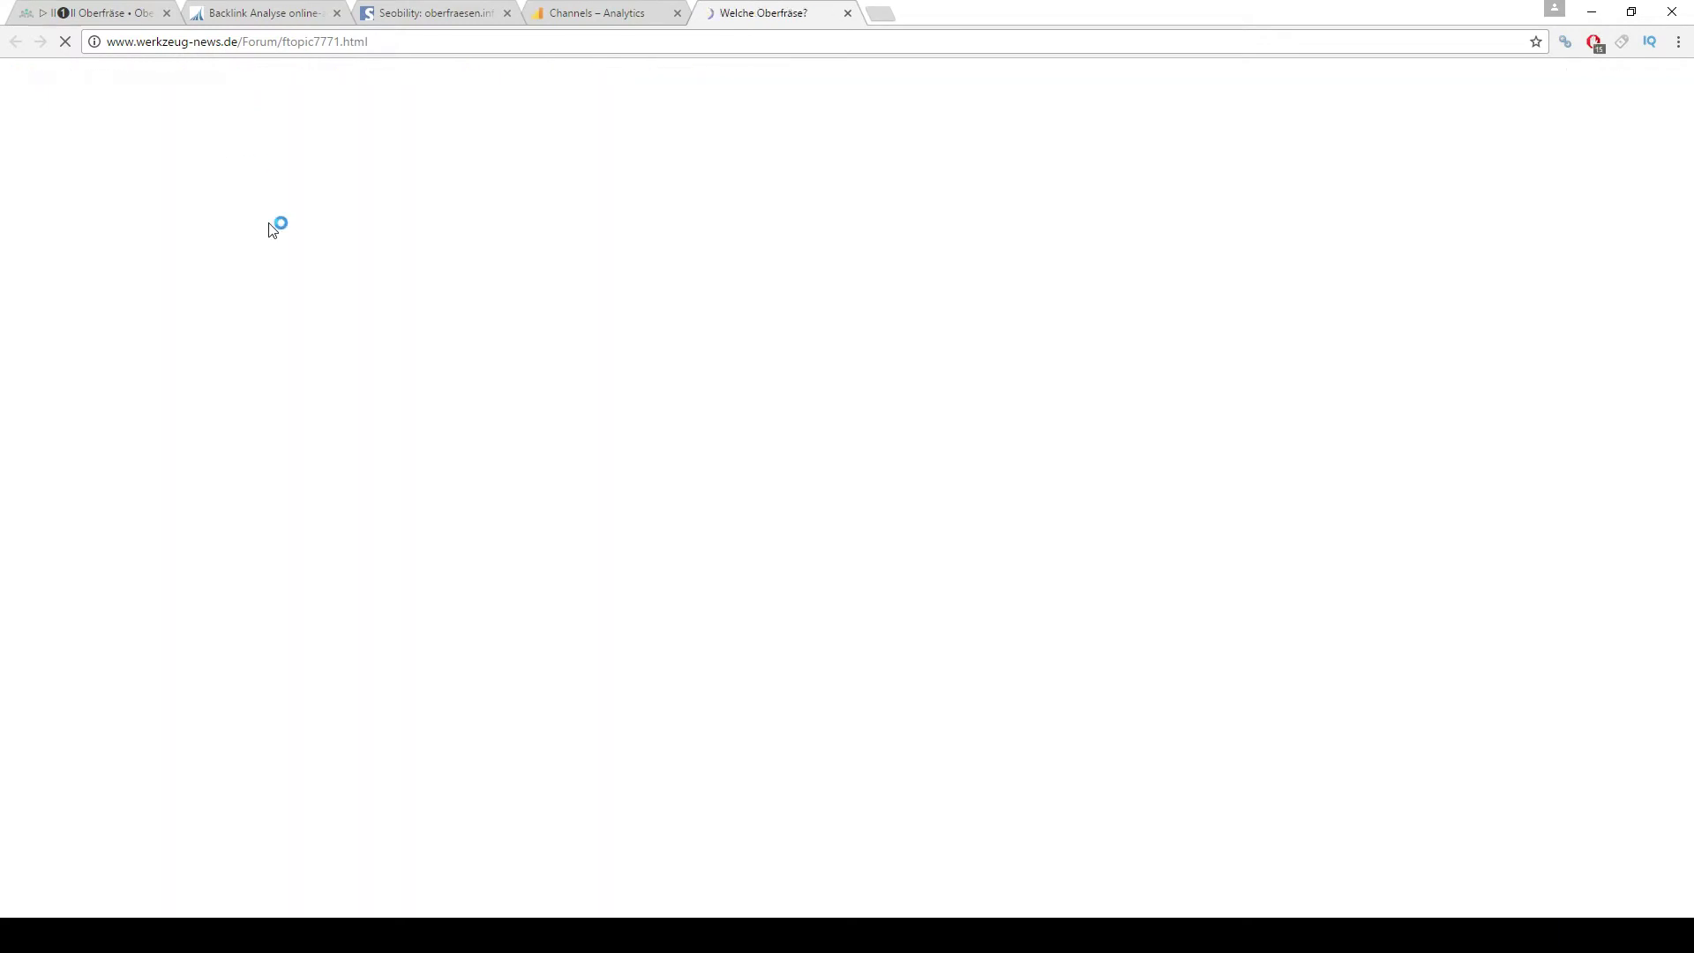
# Read through the "Welche Oberfräse?" thread on werkzeug-news.de down to its last post and return to its beginning
pyautogui.scroll(-5, 295, 318)
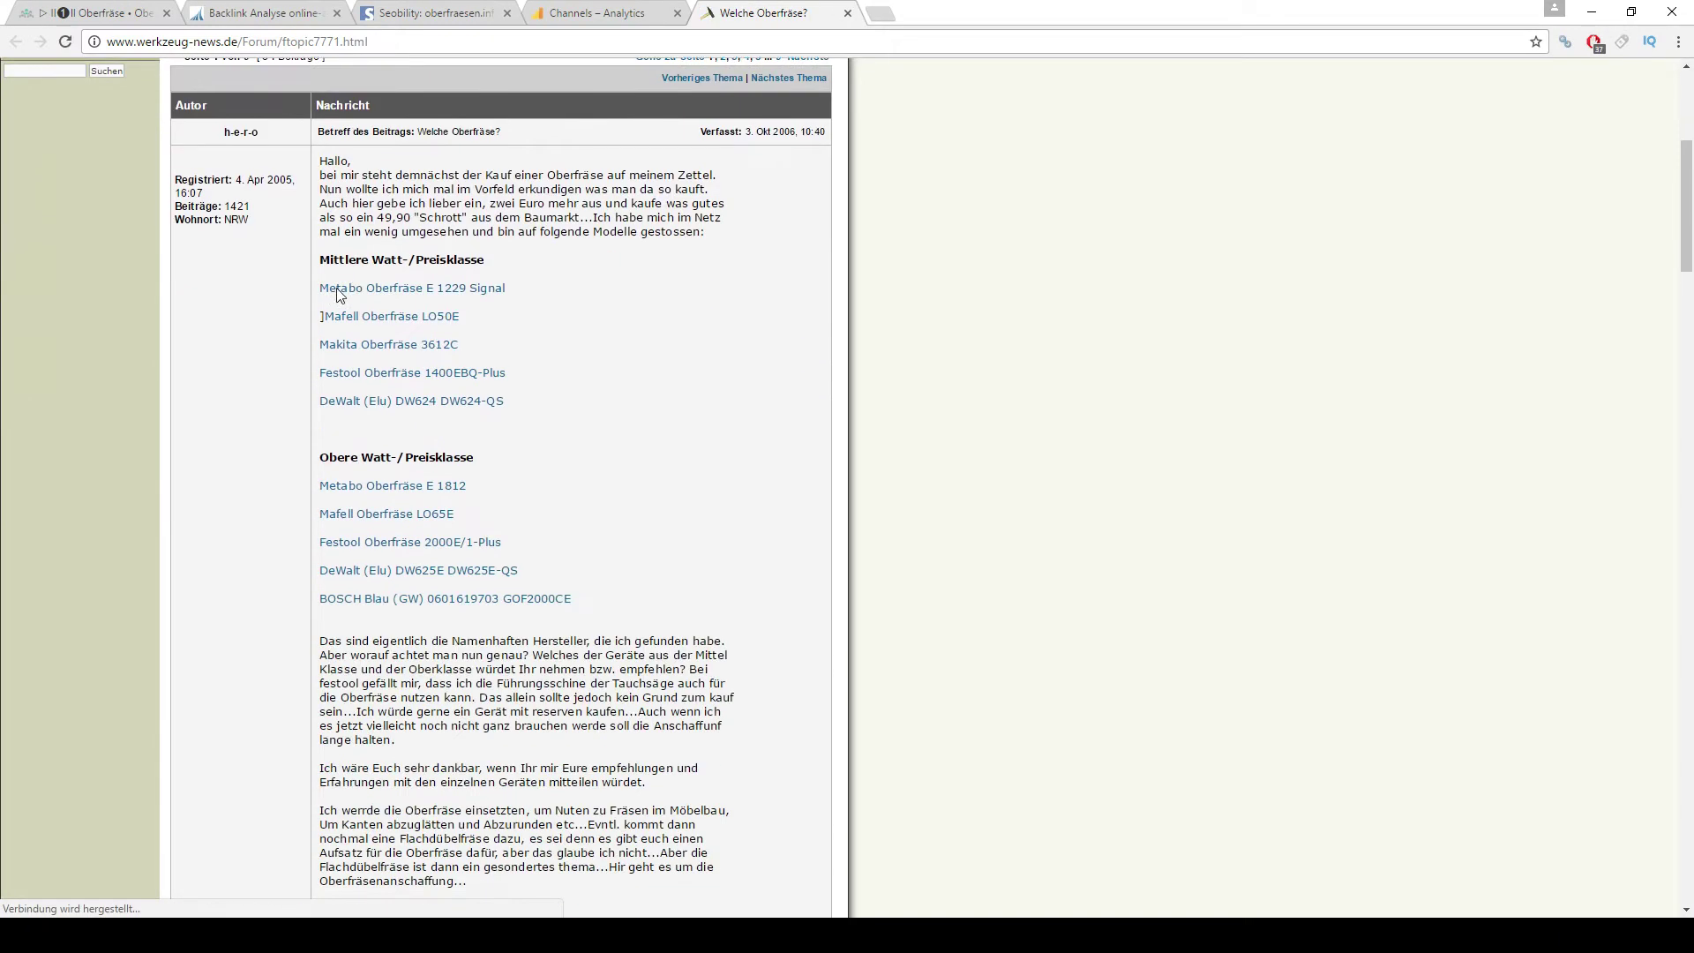
pyautogui.scroll(3, 353, 291)
pyautogui.scroll(2, 416, 336)
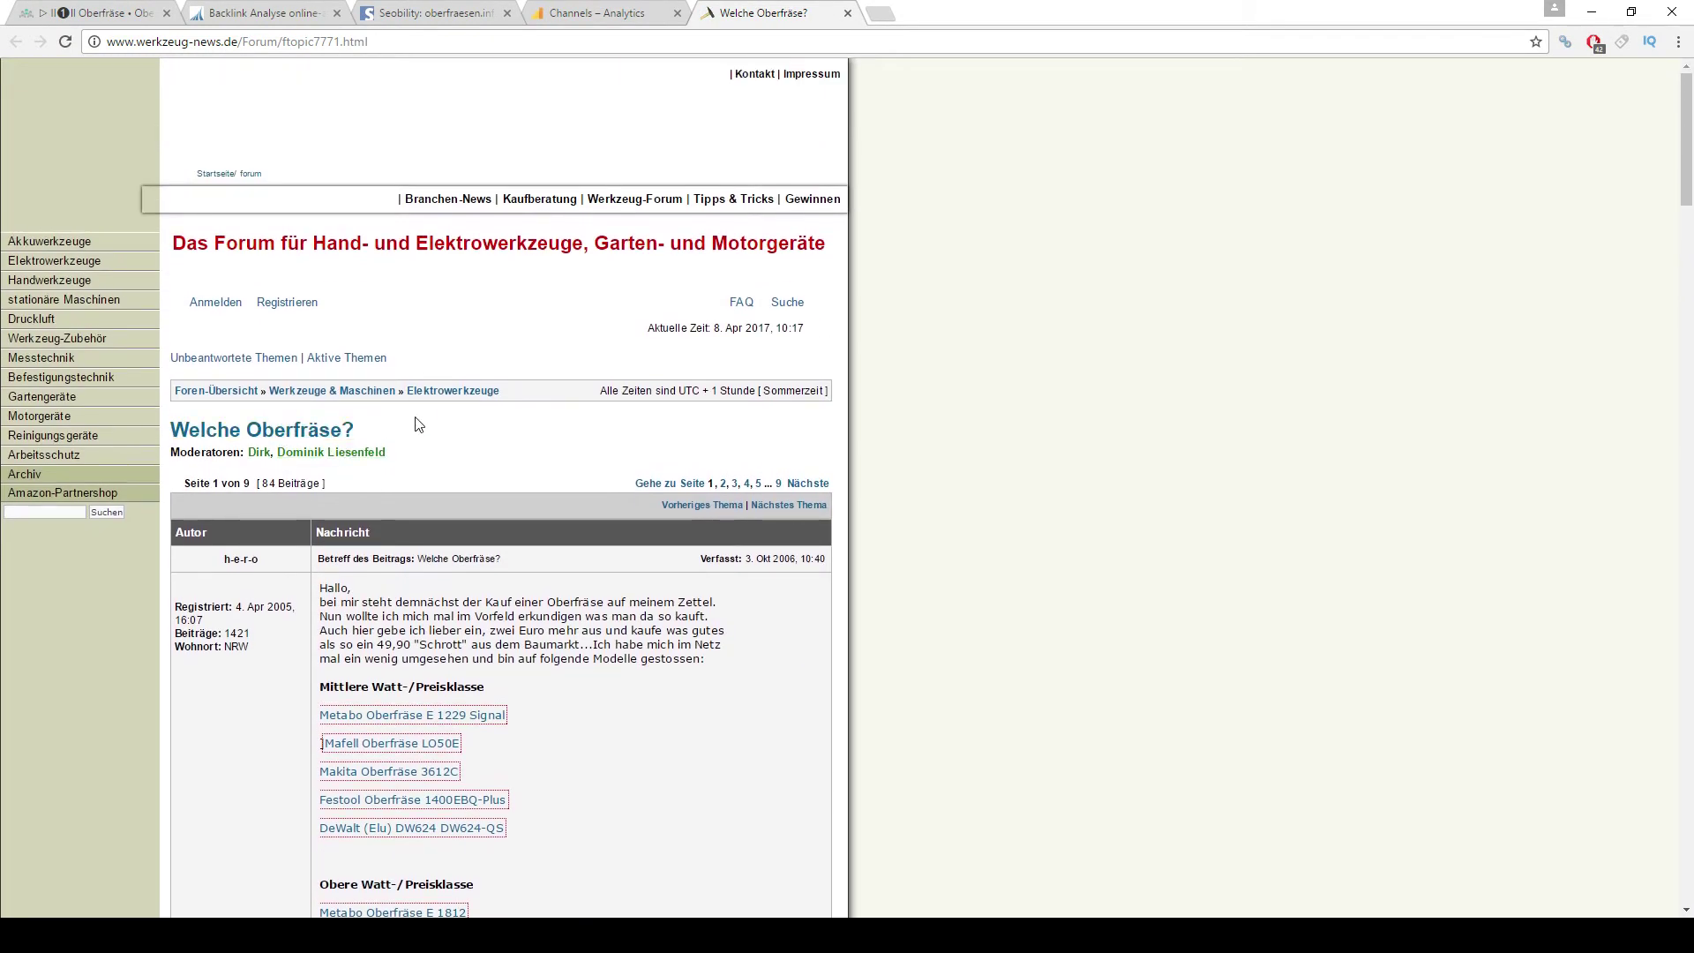
pyautogui.scroll(-2, 425, 424)
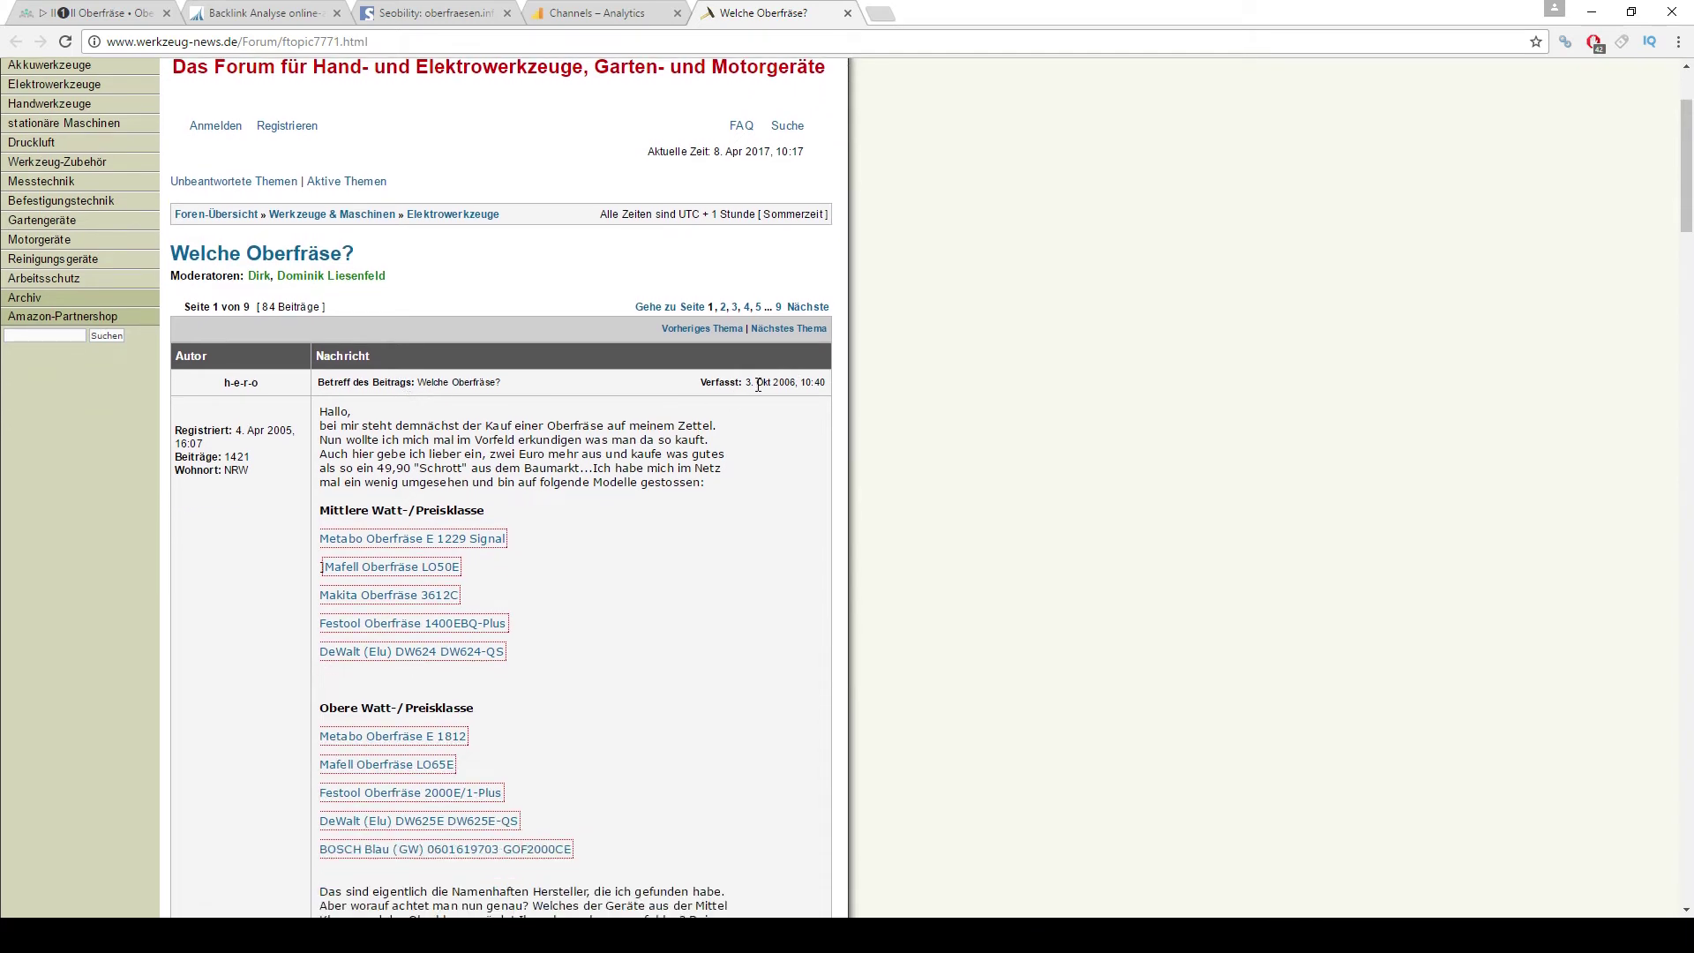
pyautogui.scroll(-3, 779, 389)
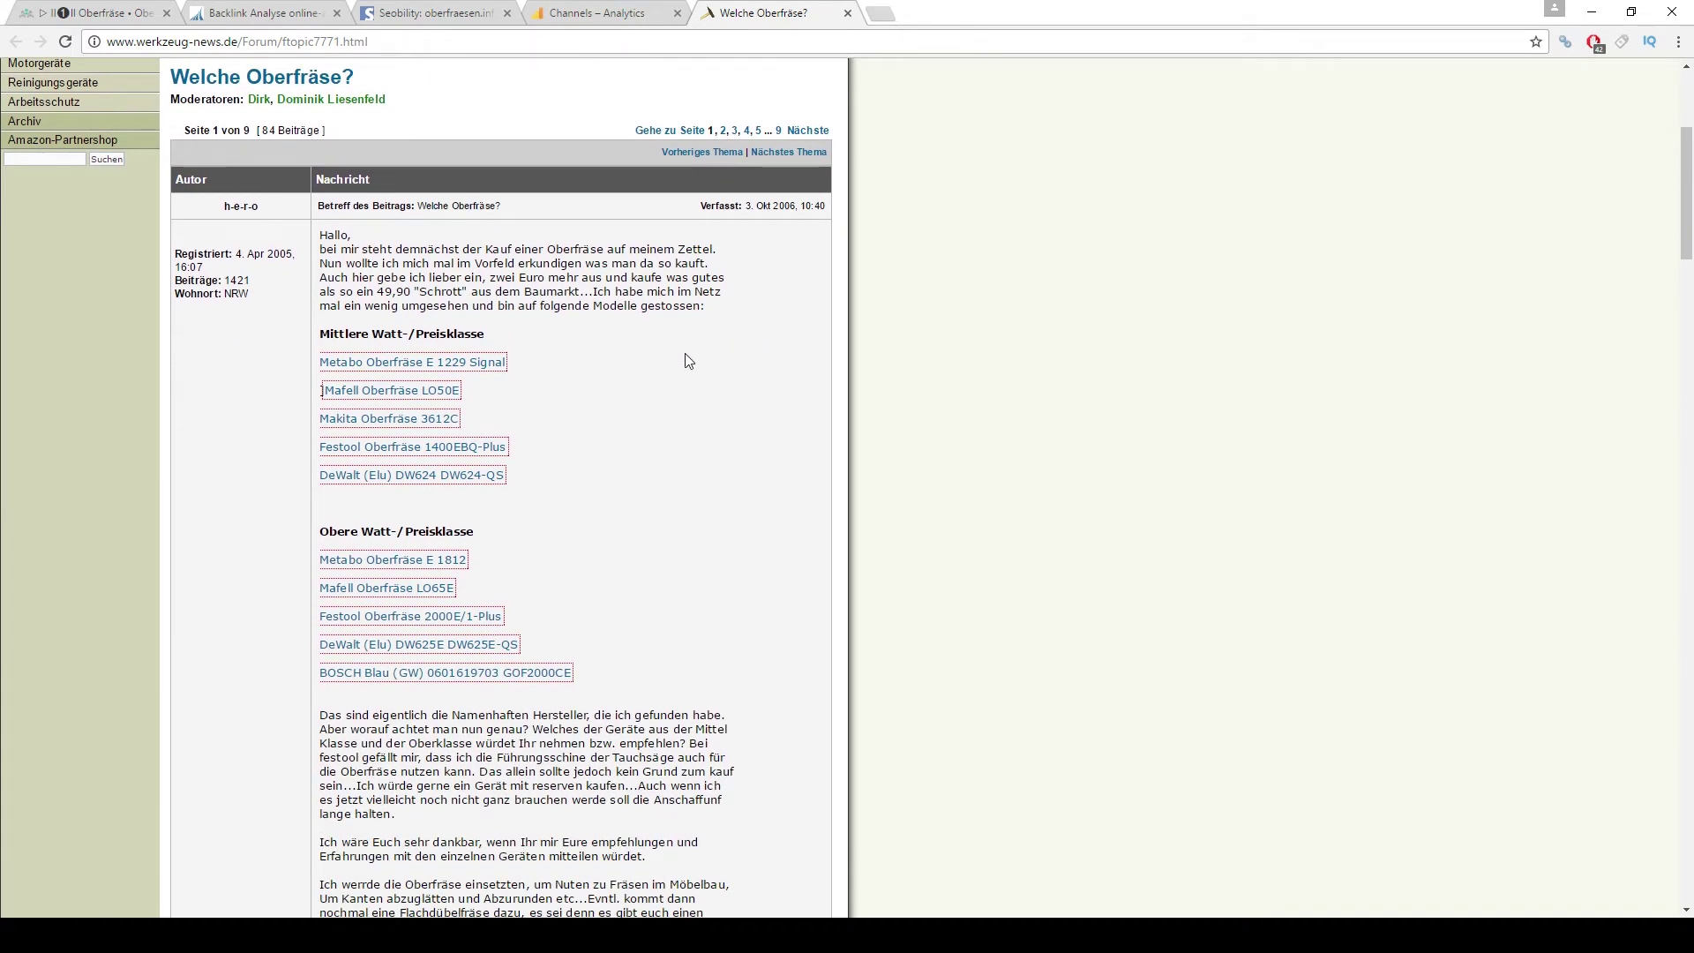
pyautogui.scroll(-1, 681, 397)
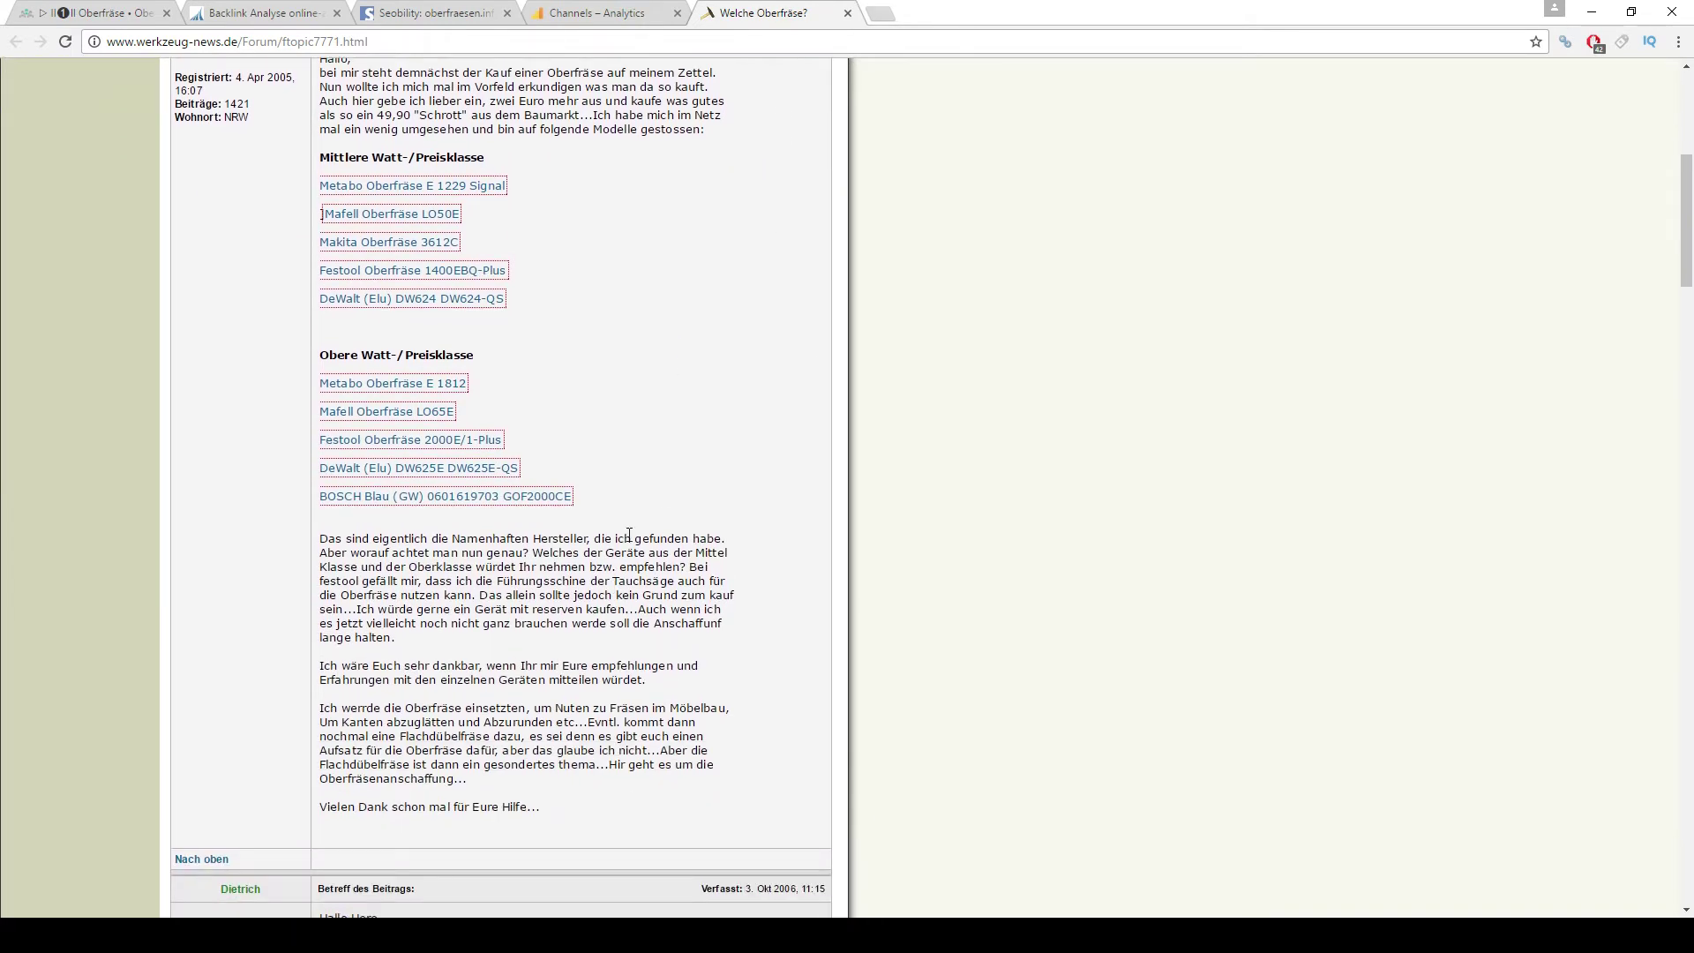
pyautogui.scroll(-15, 507, 238)
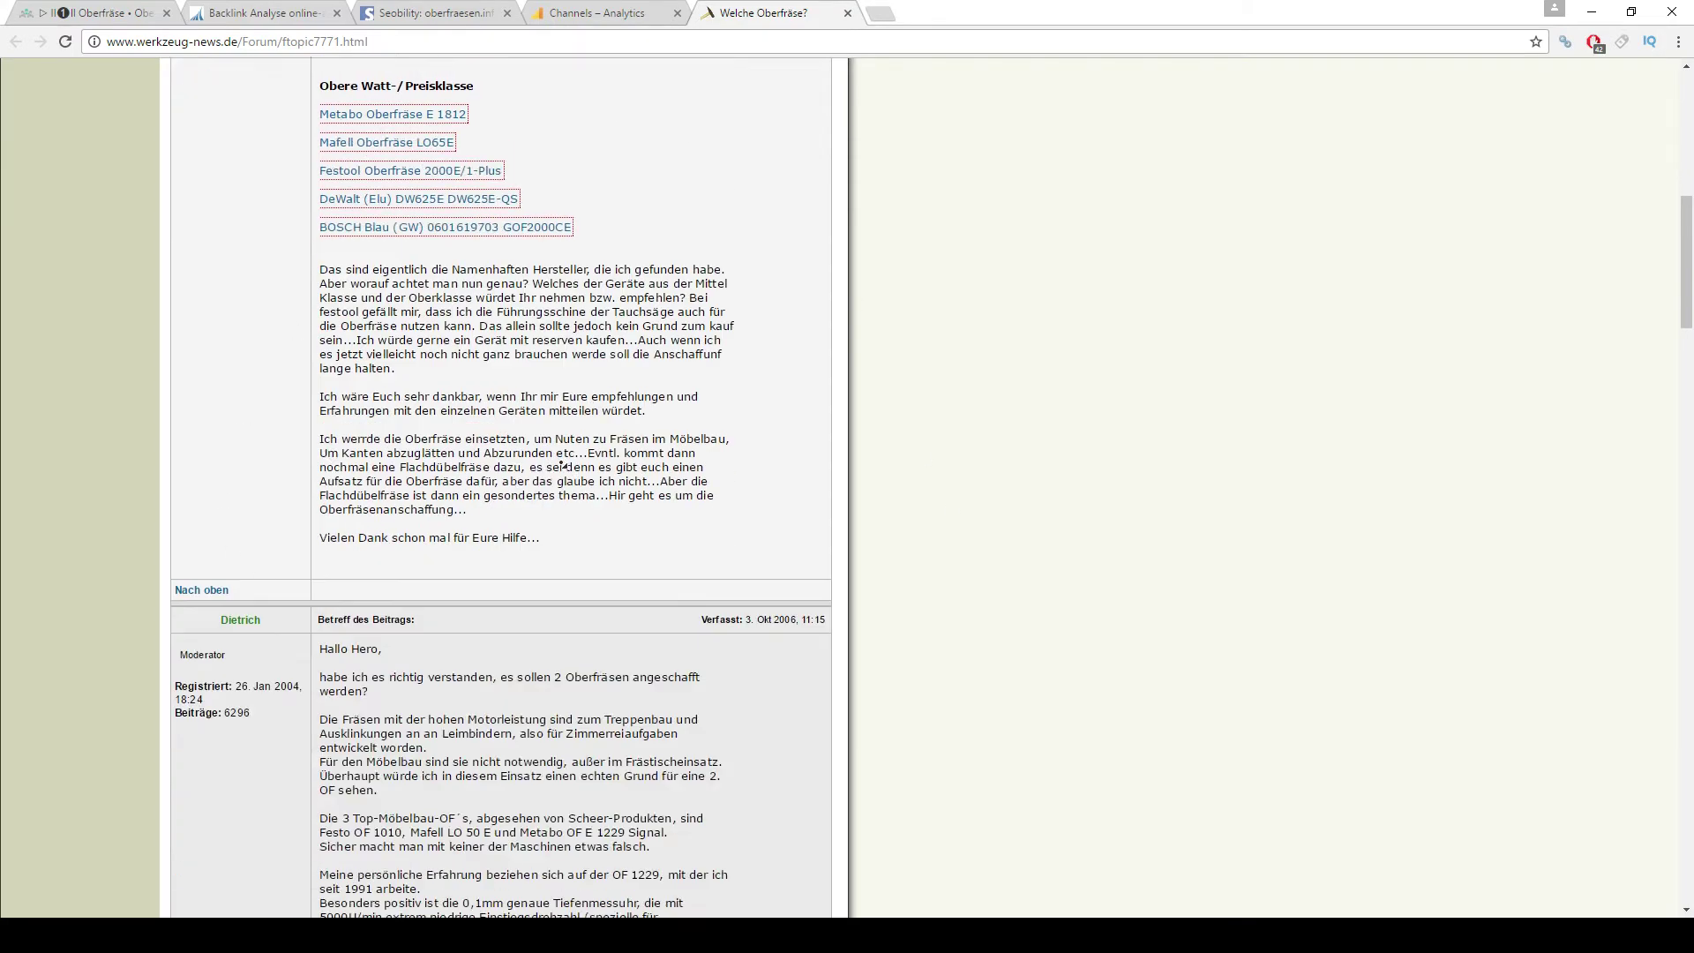
pyautogui.scroll(-10, 711, 658)
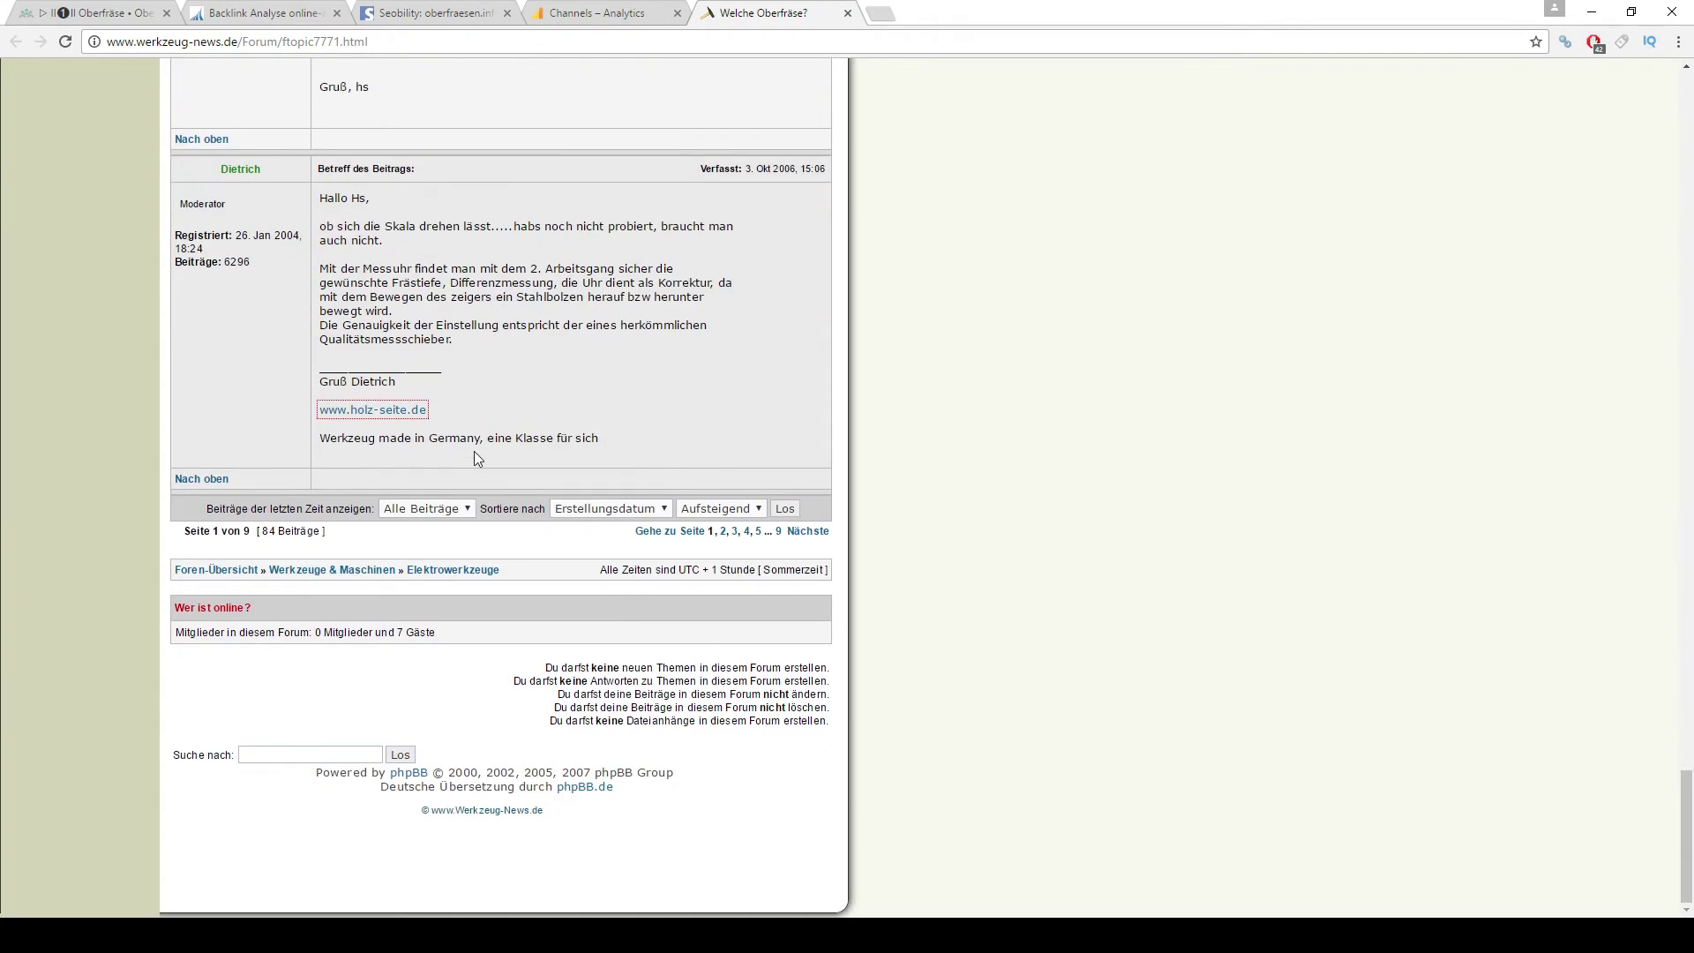
pyautogui.scroll(3, 521, 305)
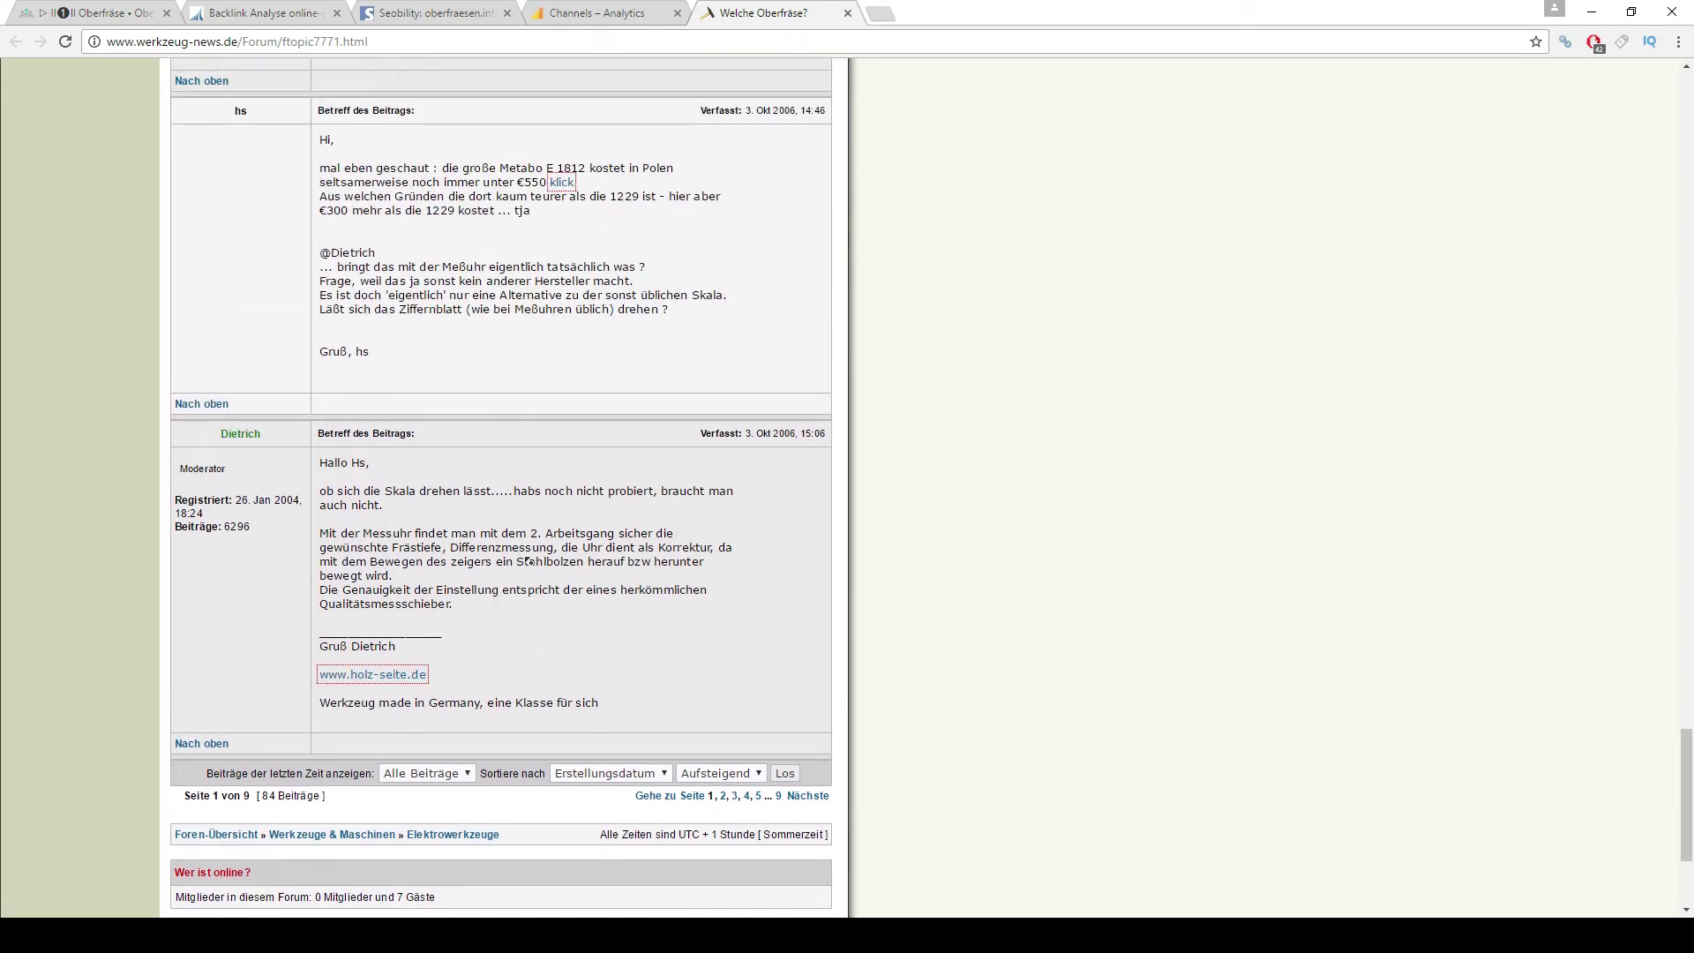
pyautogui.scroll(12, 501, 533)
pyautogui.scroll(15, 500, 533)
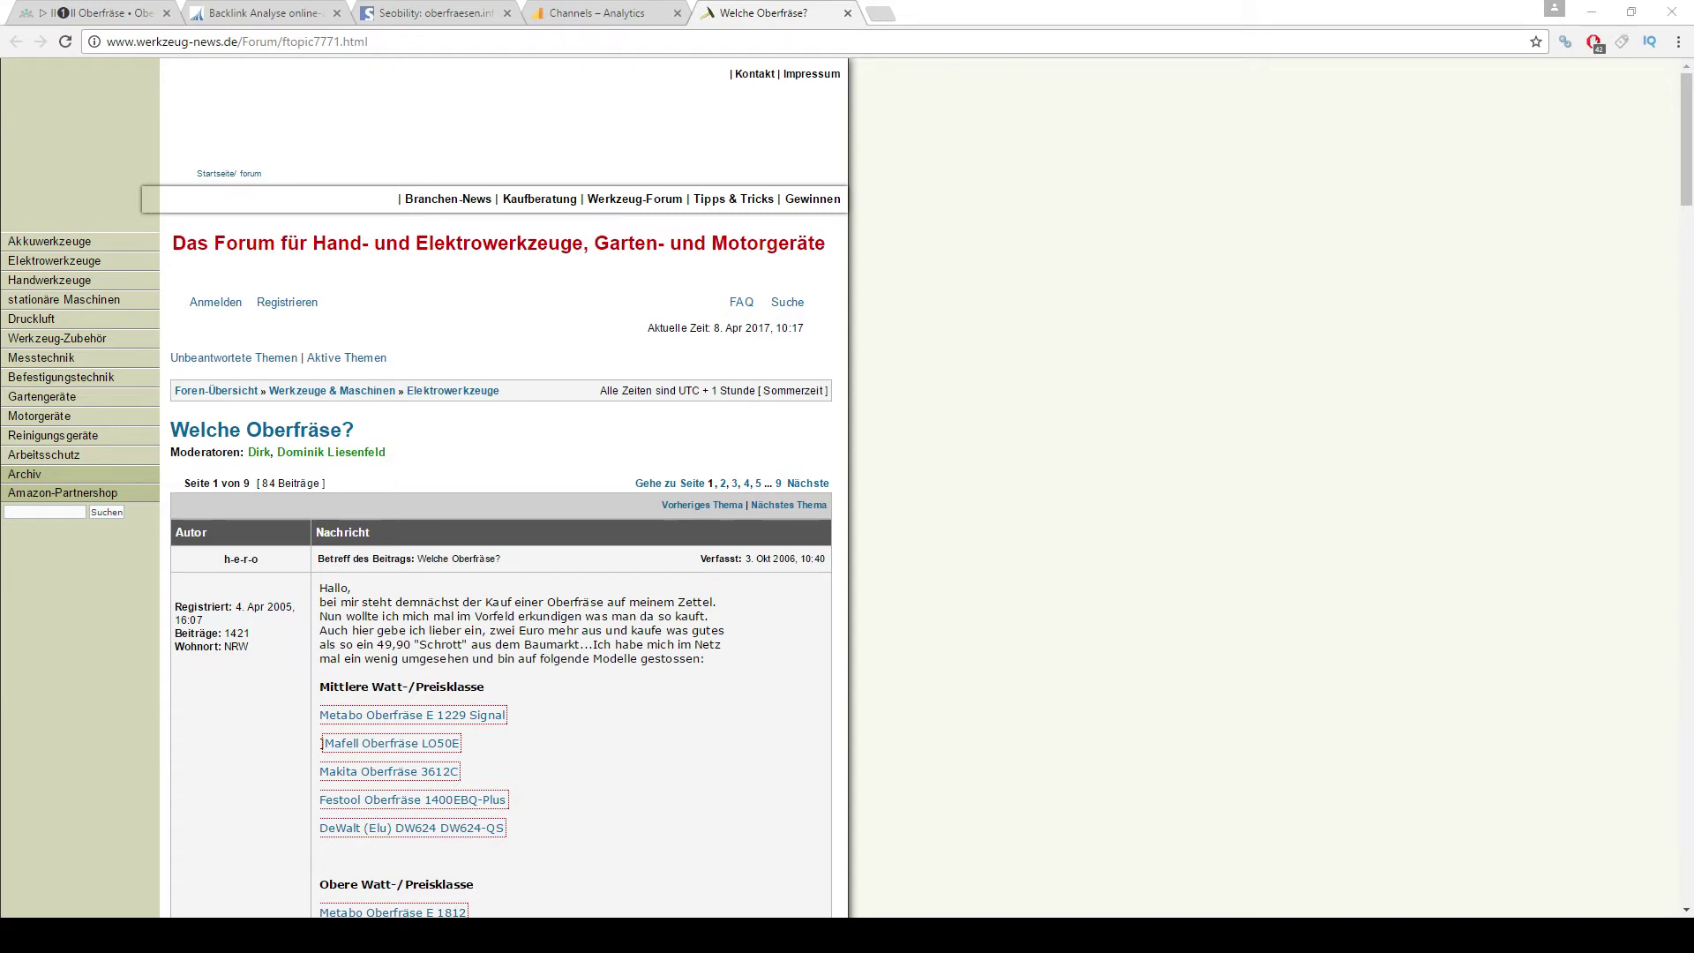
# Copy the Tag 13 Forenlink address from Oberfraesen-Linkaufbau.xlsx in Excel and open it in the browser in place of the werkzeug-news.de thread
pyautogui.click(447, 883)
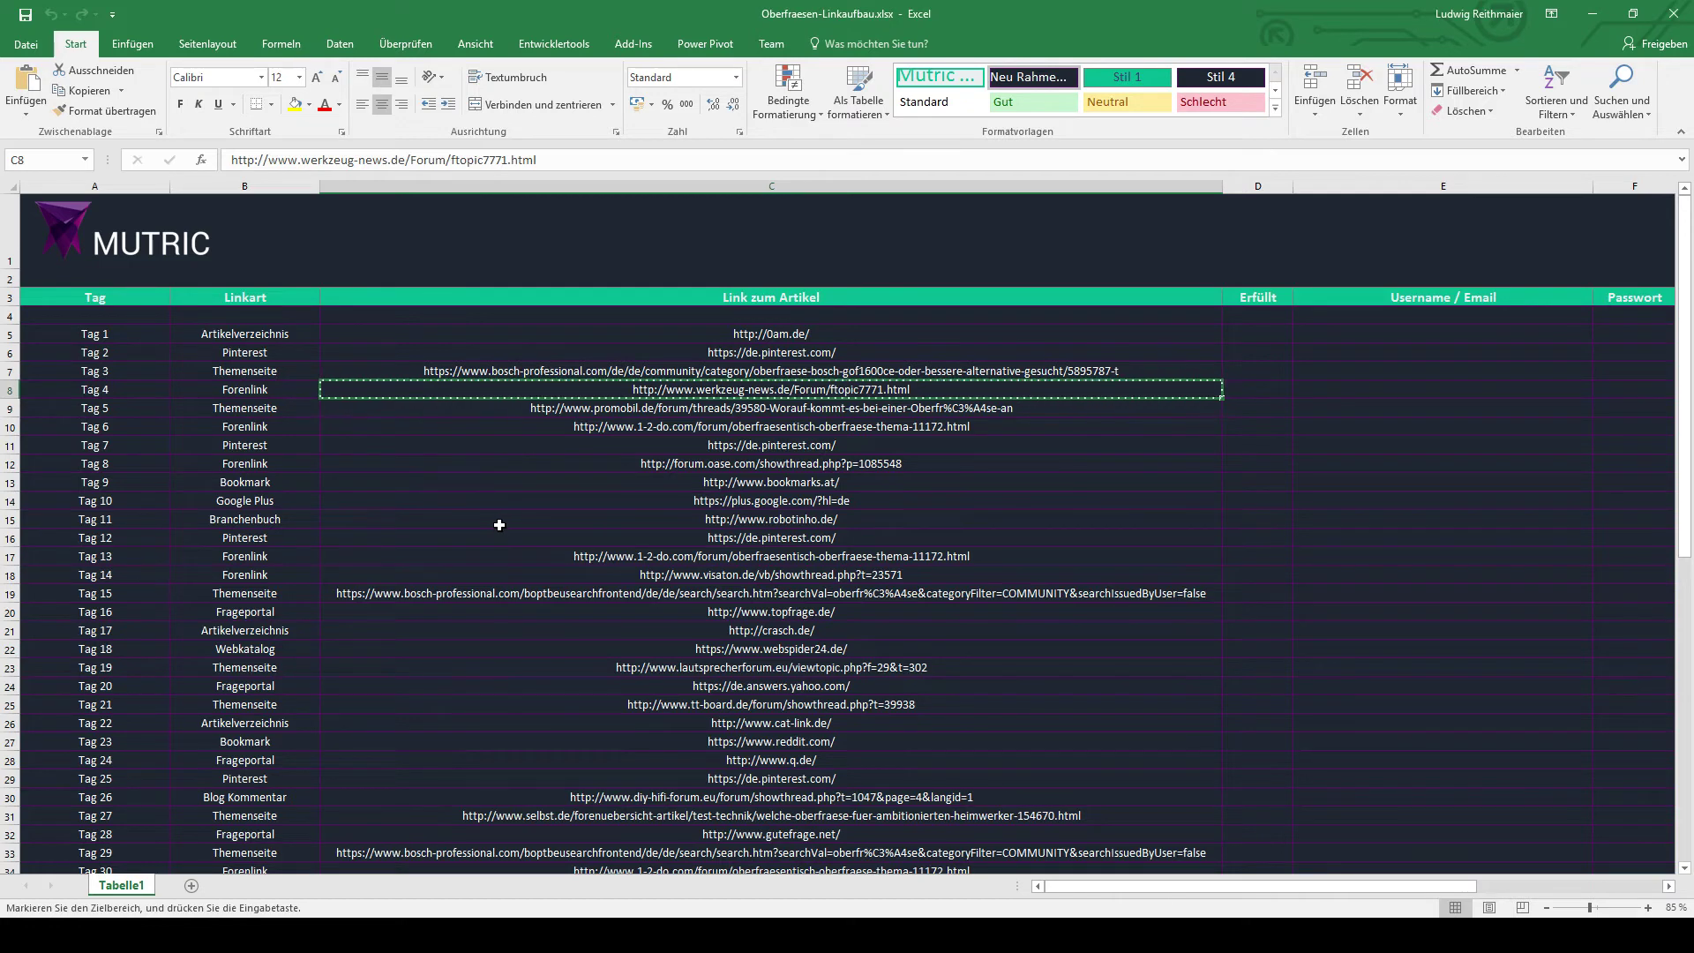
pyautogui.scroll(-1, 499, 525)
pyautogui.click(384, 453)
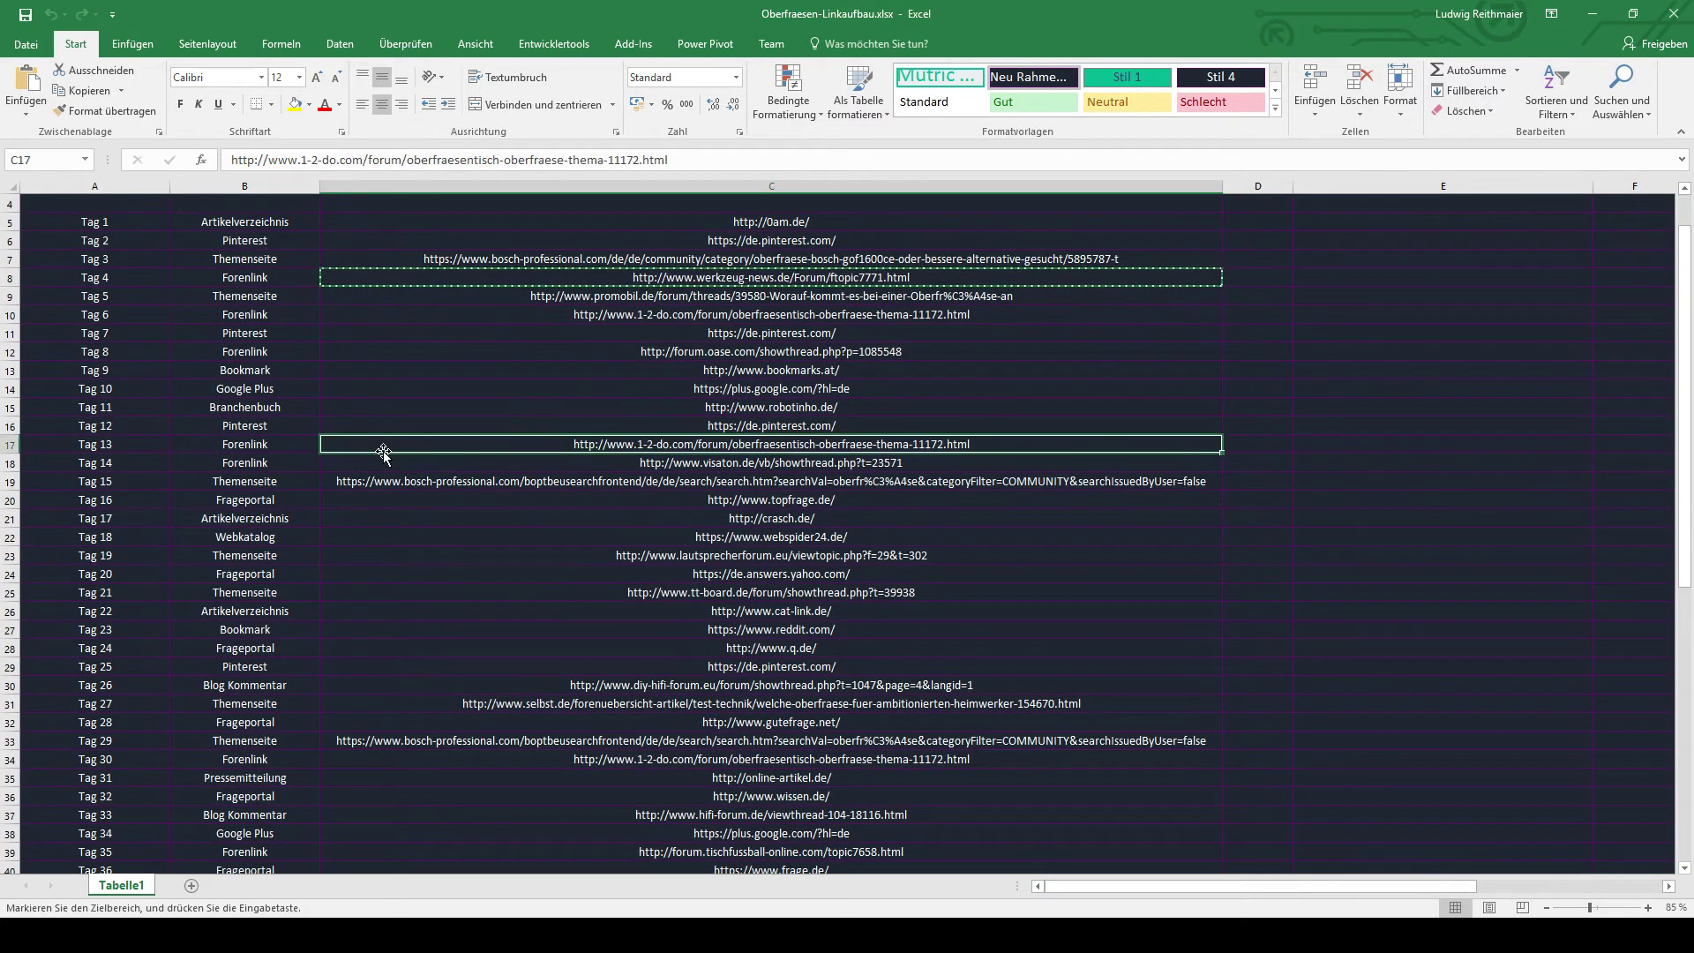
pyautogui.hotkey('ctrl', 'c')
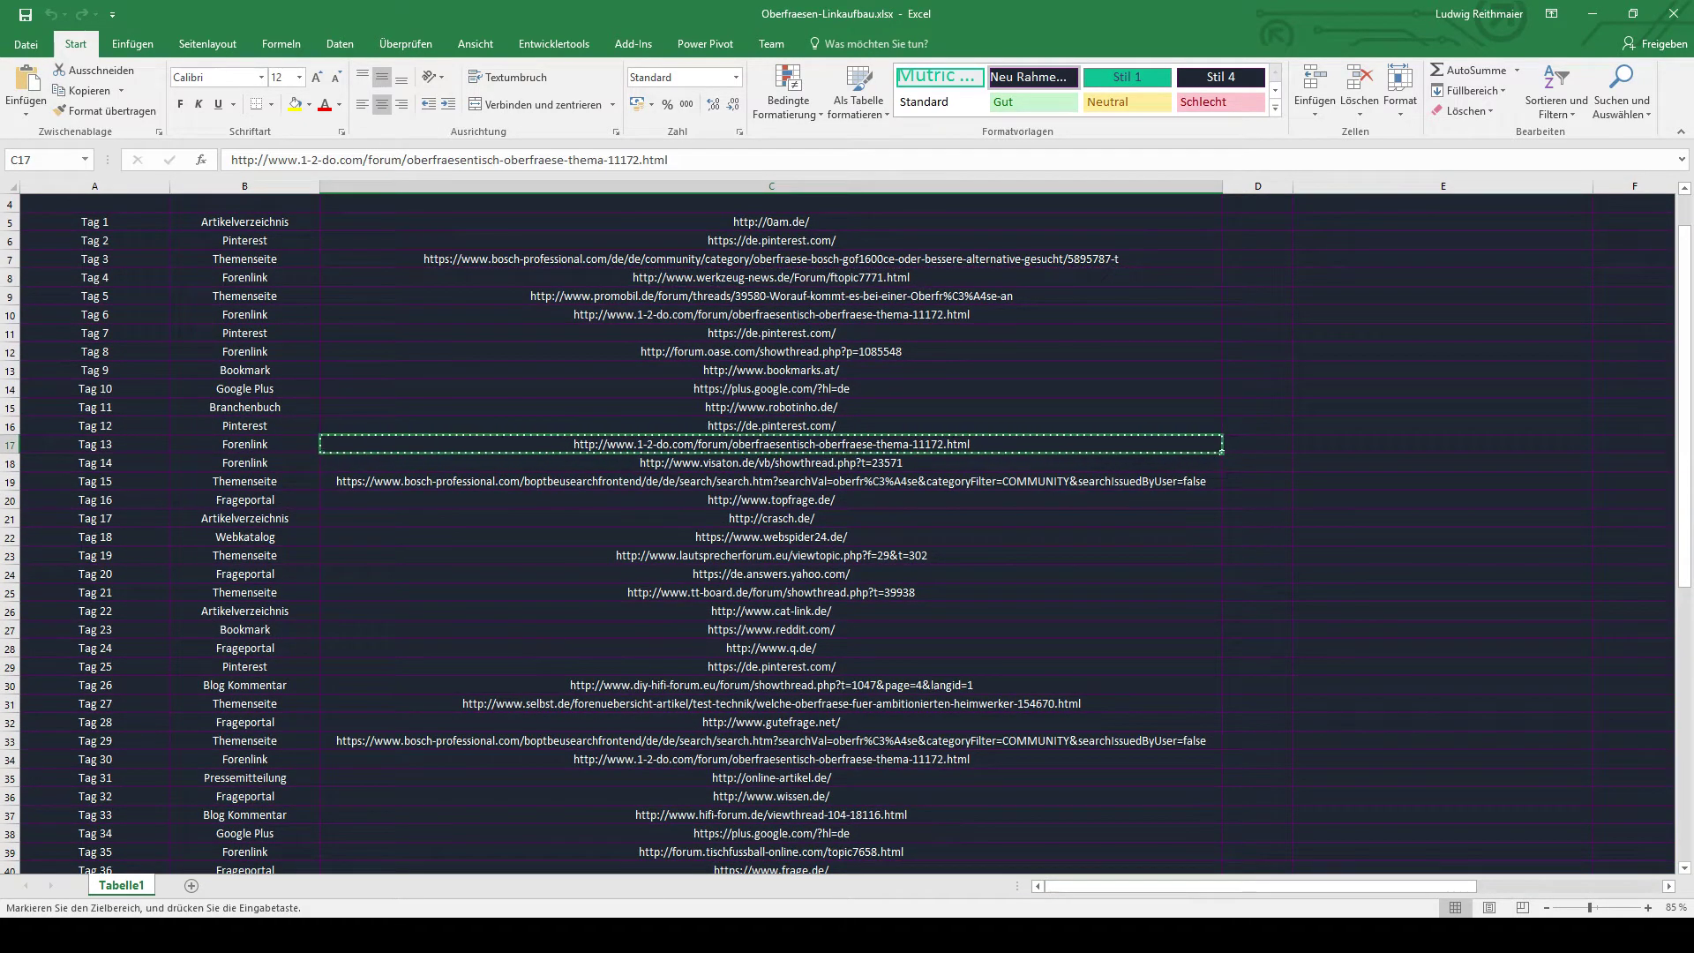
pyautogui.hotkey('alt', 'Tab')
pyautogui.hotkey('ctrl', 'v')
pyautogui.press('Return')
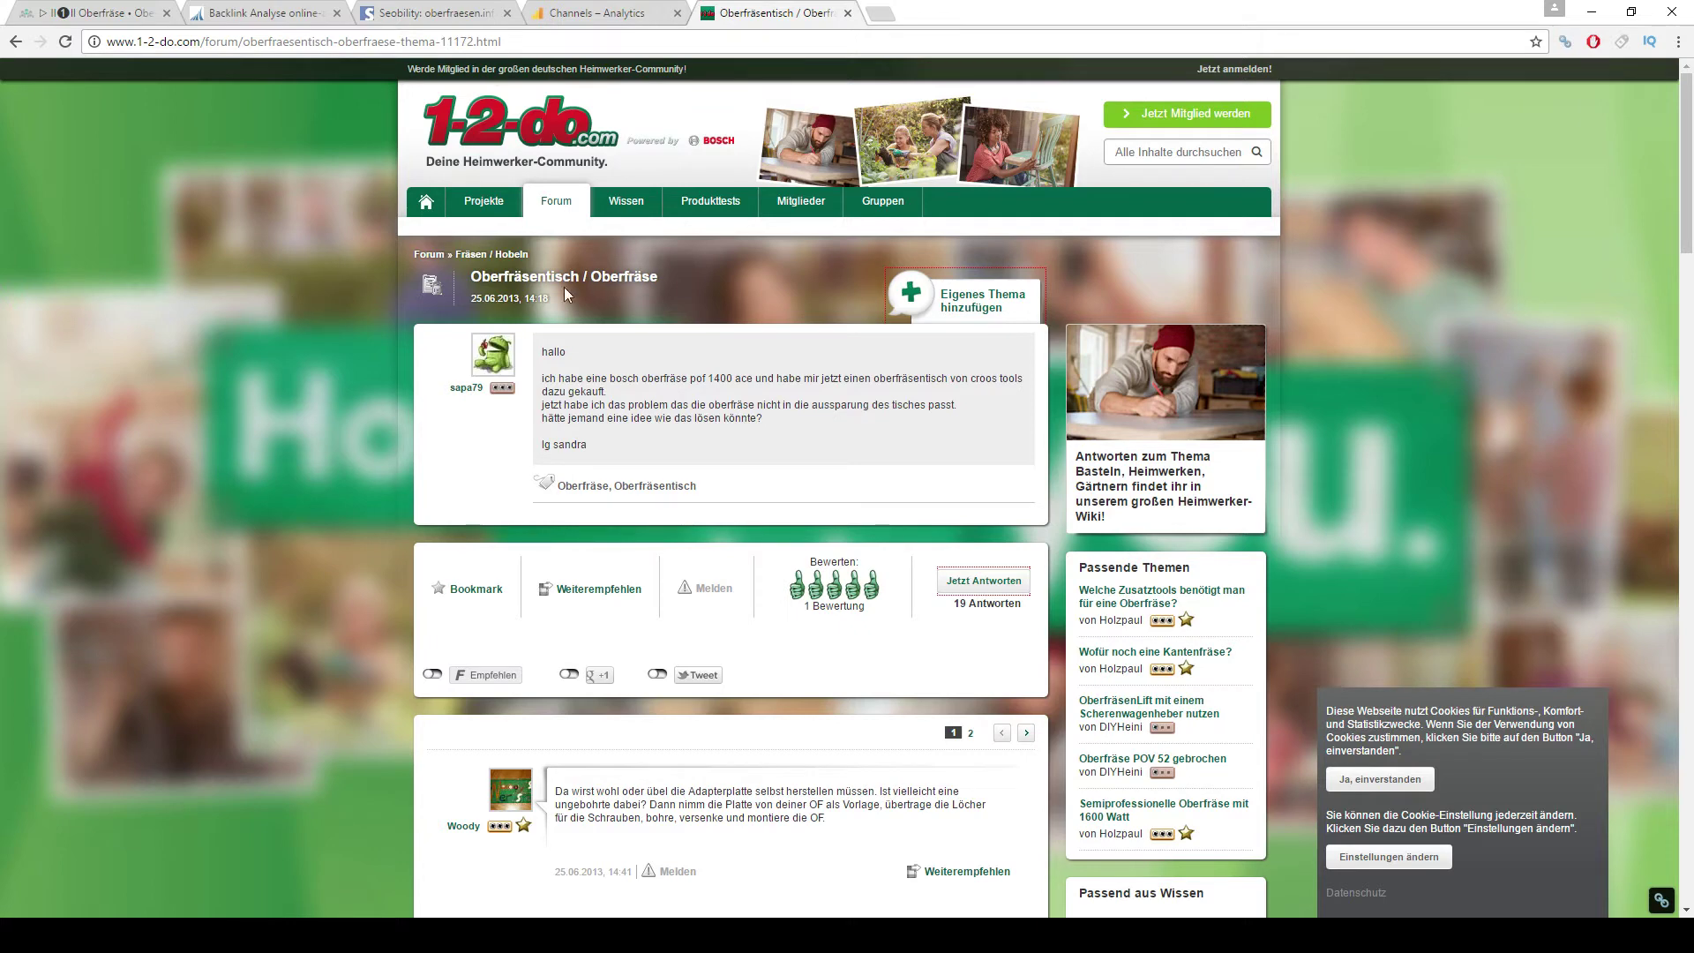
# Open the Oberfräsentisch page on oberfraesen.info as the matching target for the forum thread
pyautogui.click(97, 13)
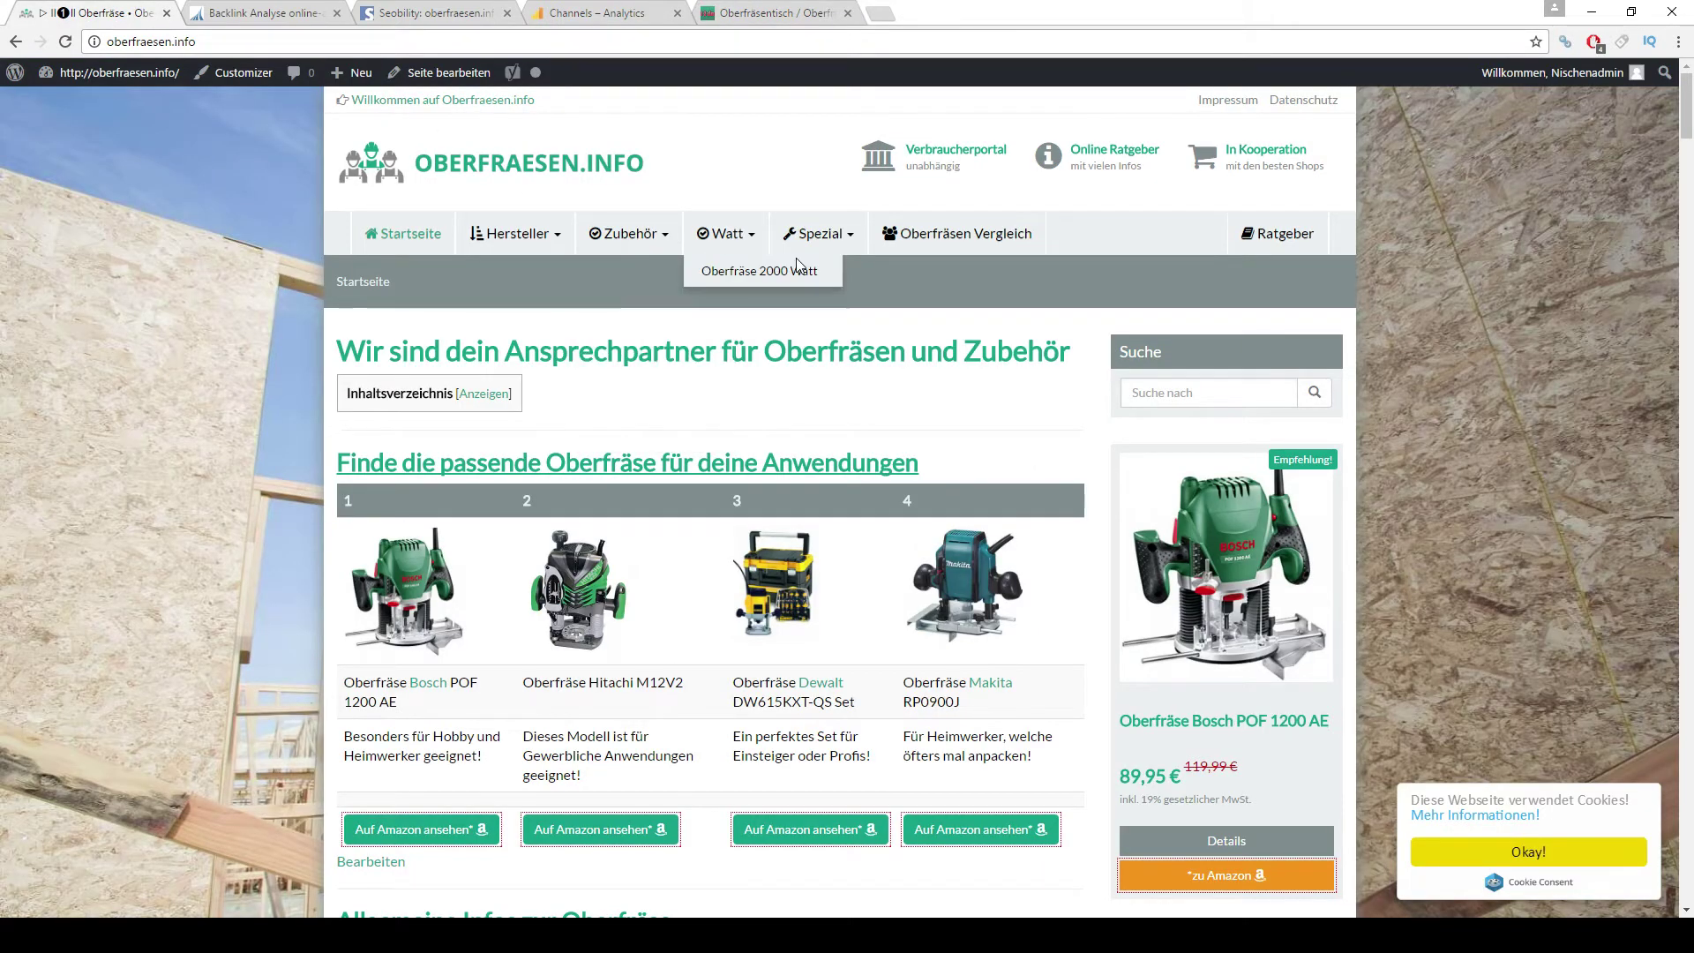
pyautogui.moveTo(792, 236)
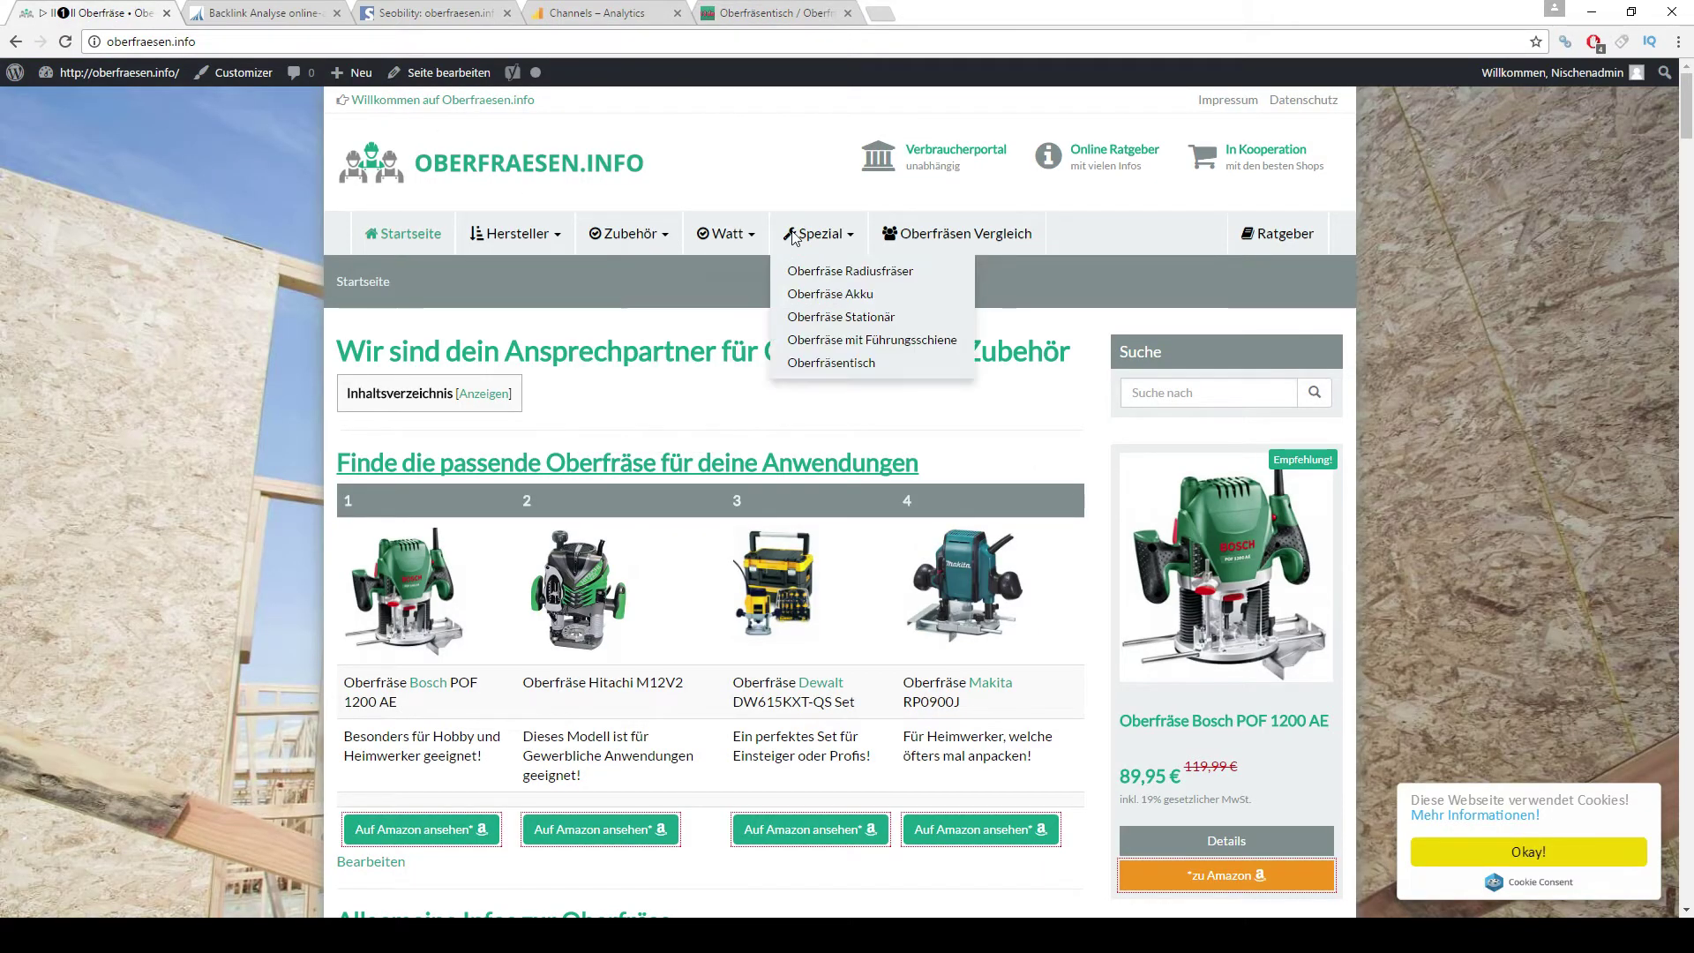
pyautogui.click(845, 374)
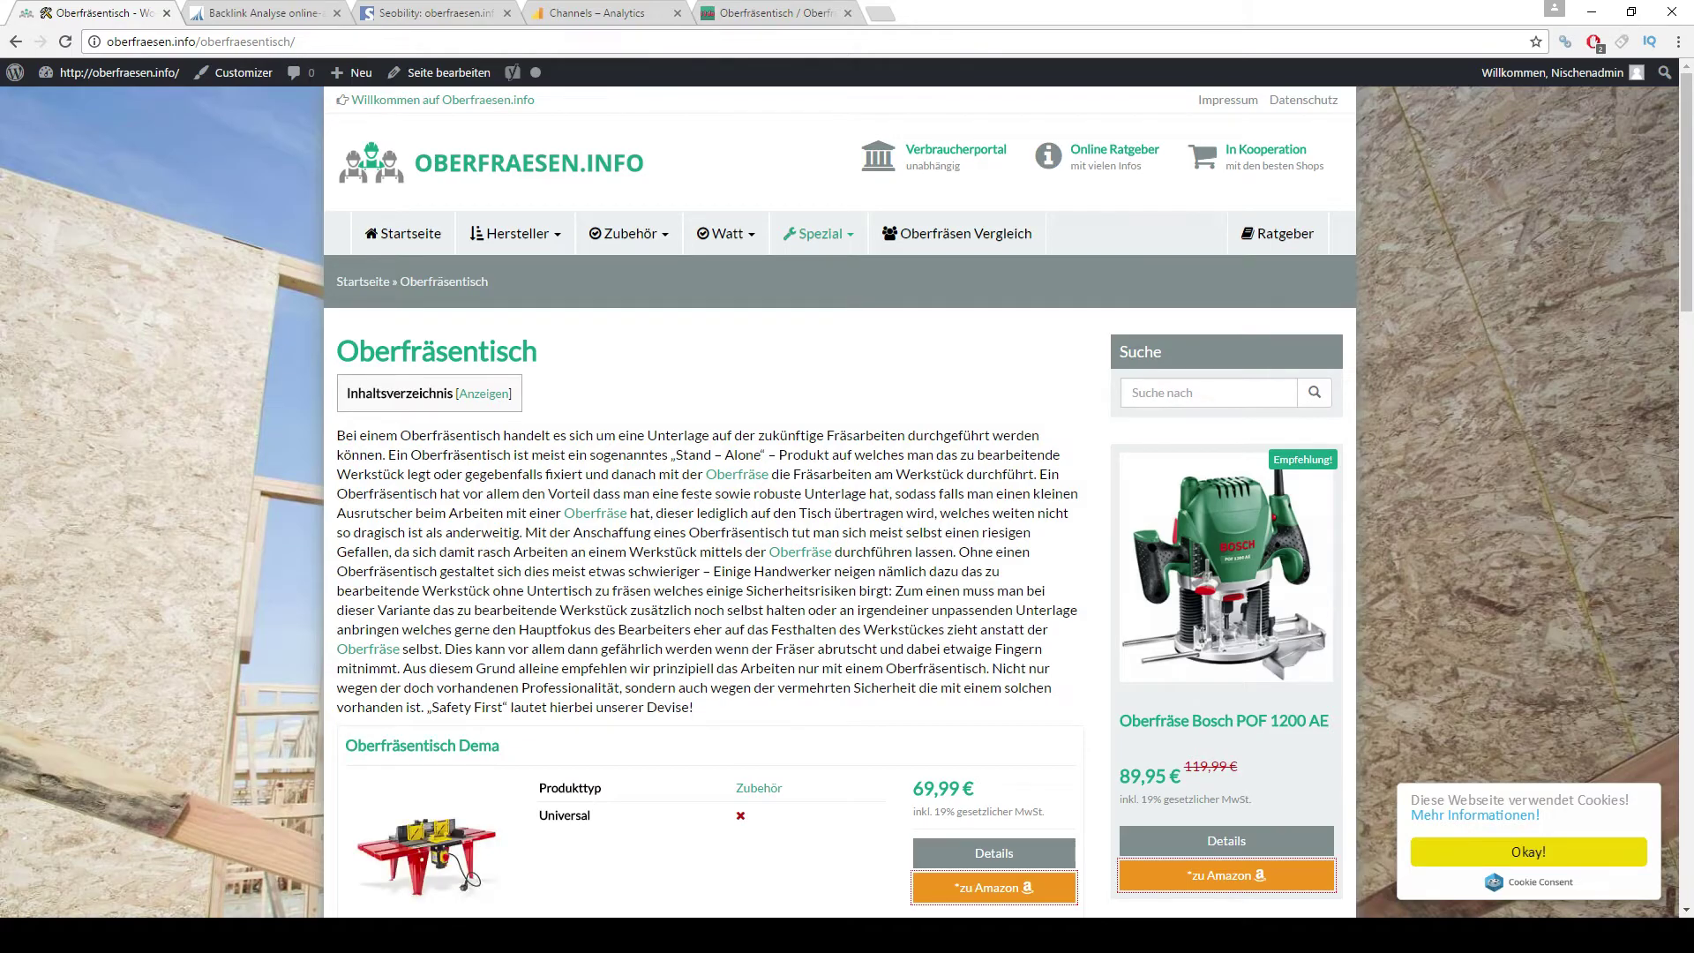
# Switch to Linkaufbau.xlsx in Excel and look over the template plan down to Tag 60 and back to Tag 1
pyautogui.moveTo(455, 933)
pyautogui.click(541, 884)
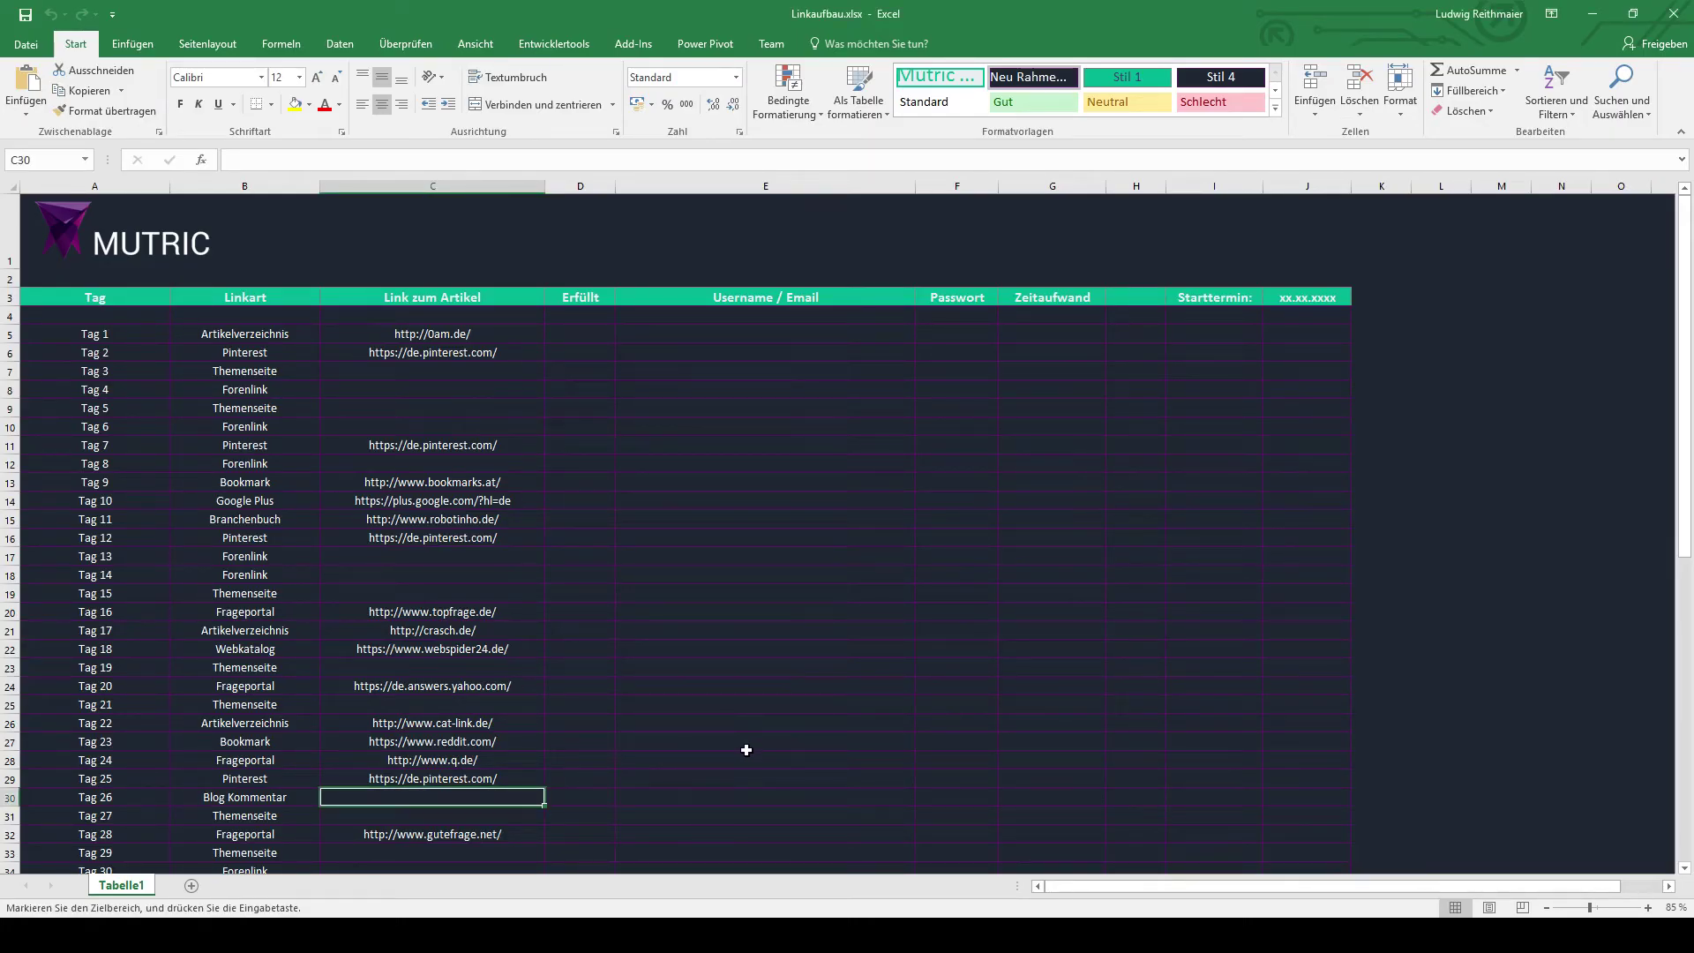
pyautogui.scroll(-3, 877, 558)
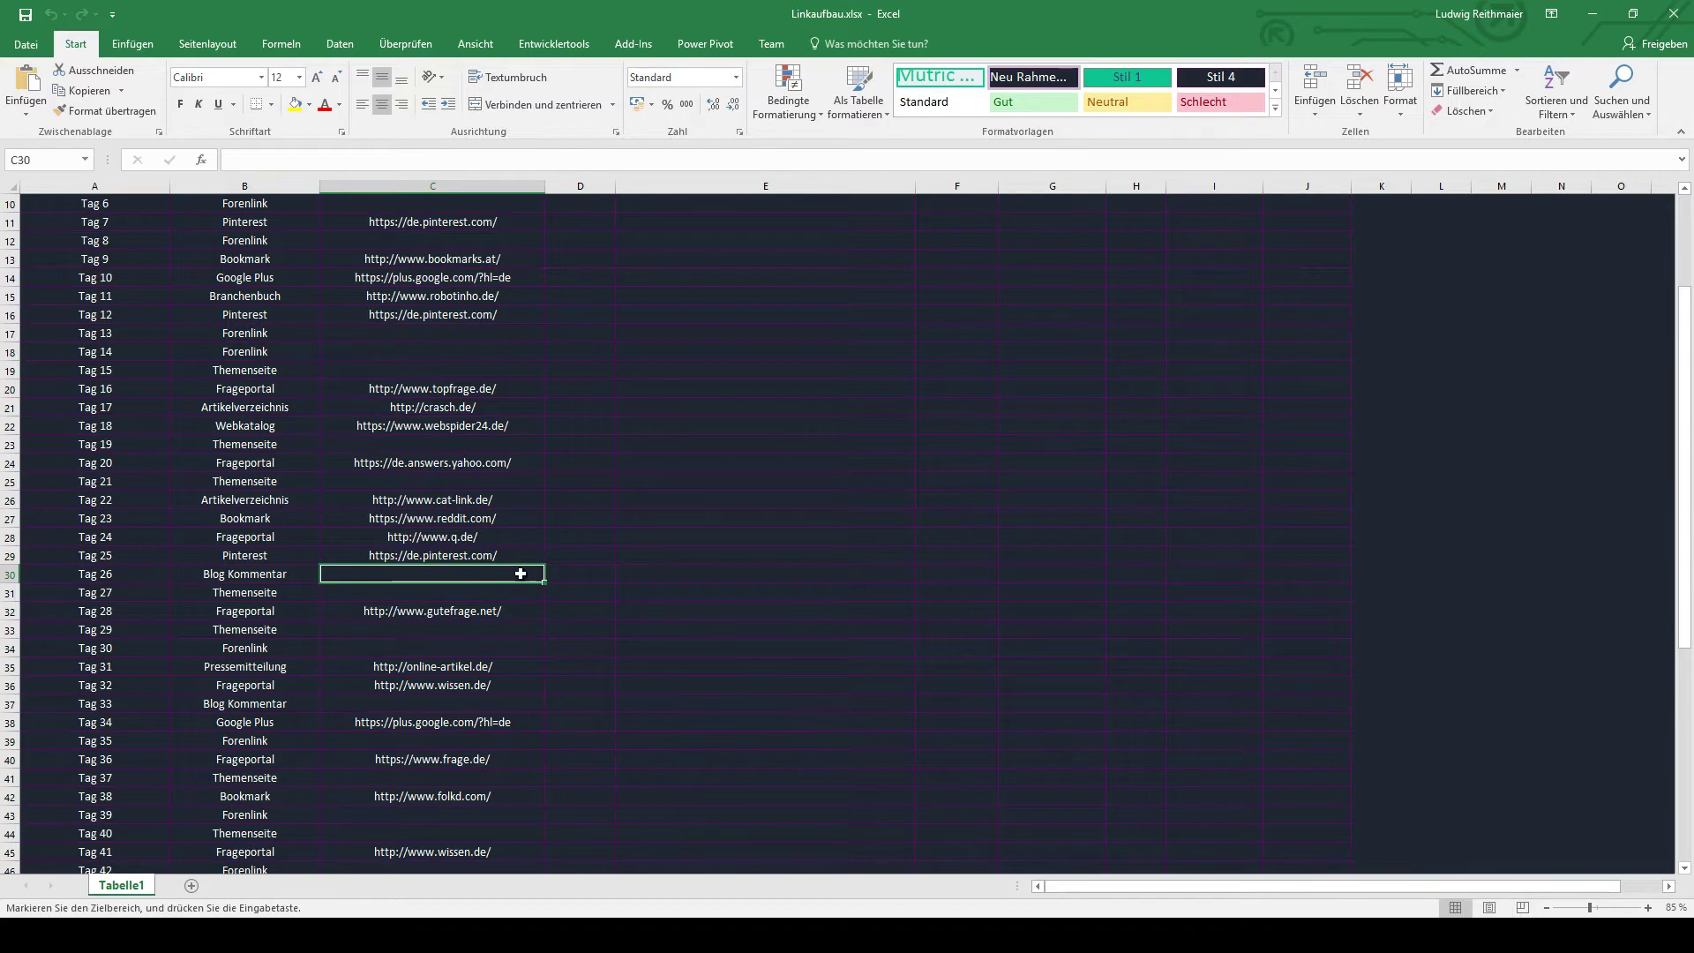
pyautogui.scroll(-8, 479, 467)
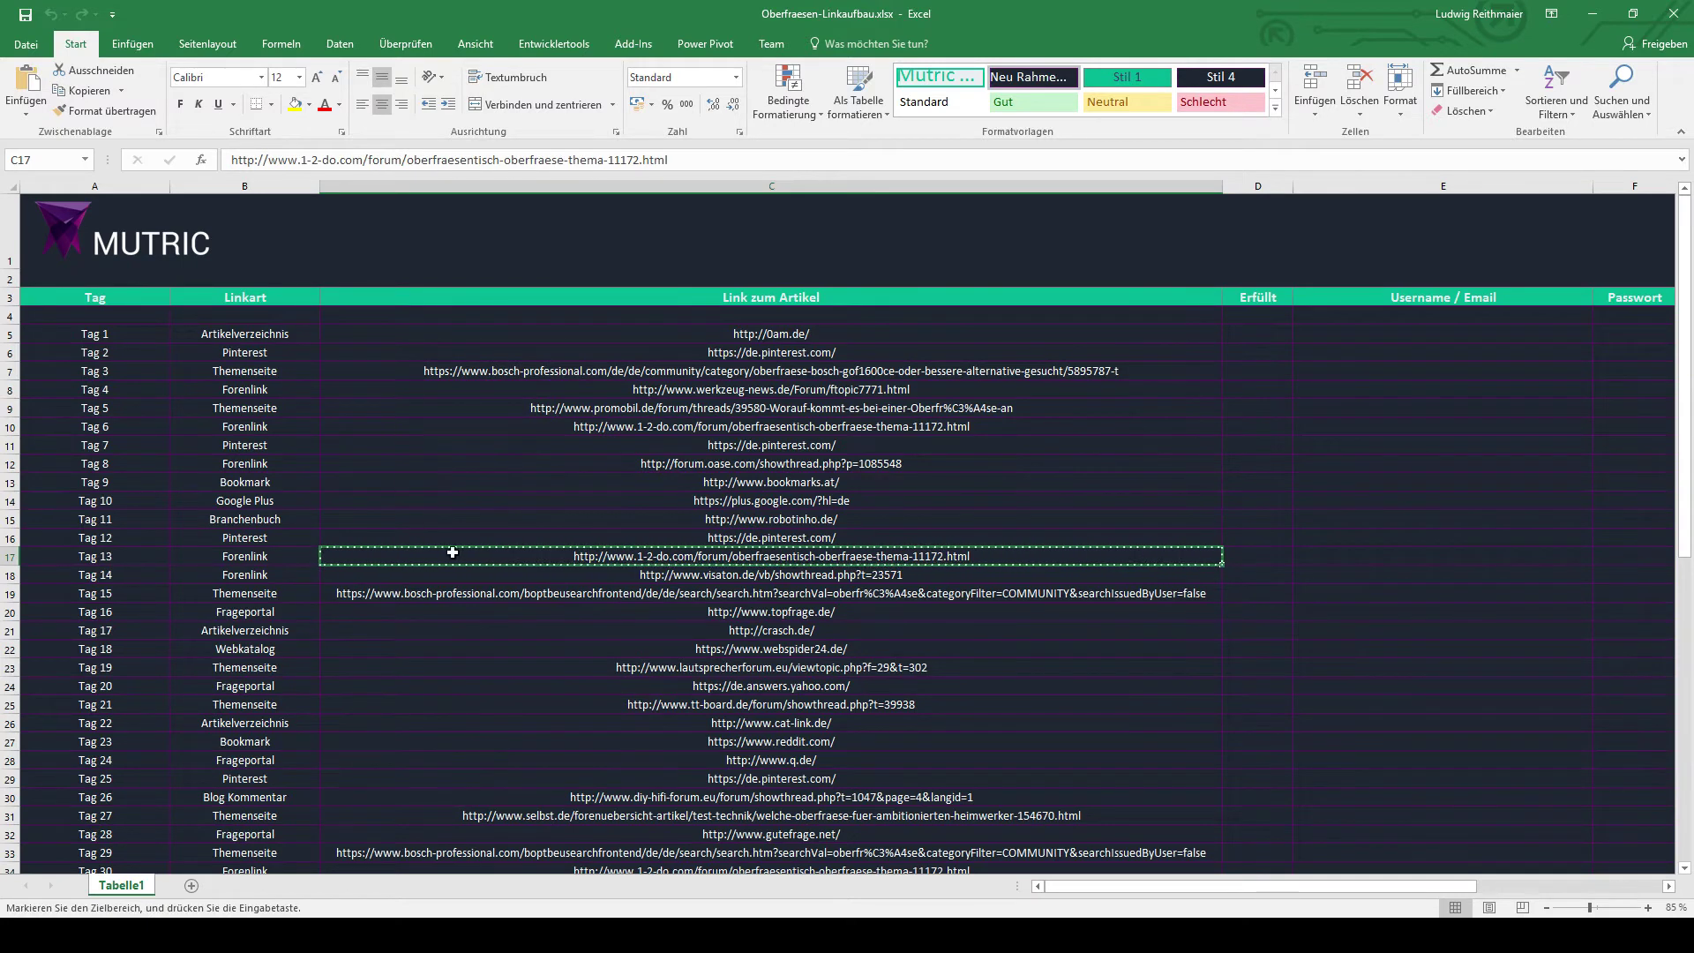
pyautogui.click(523, 898)
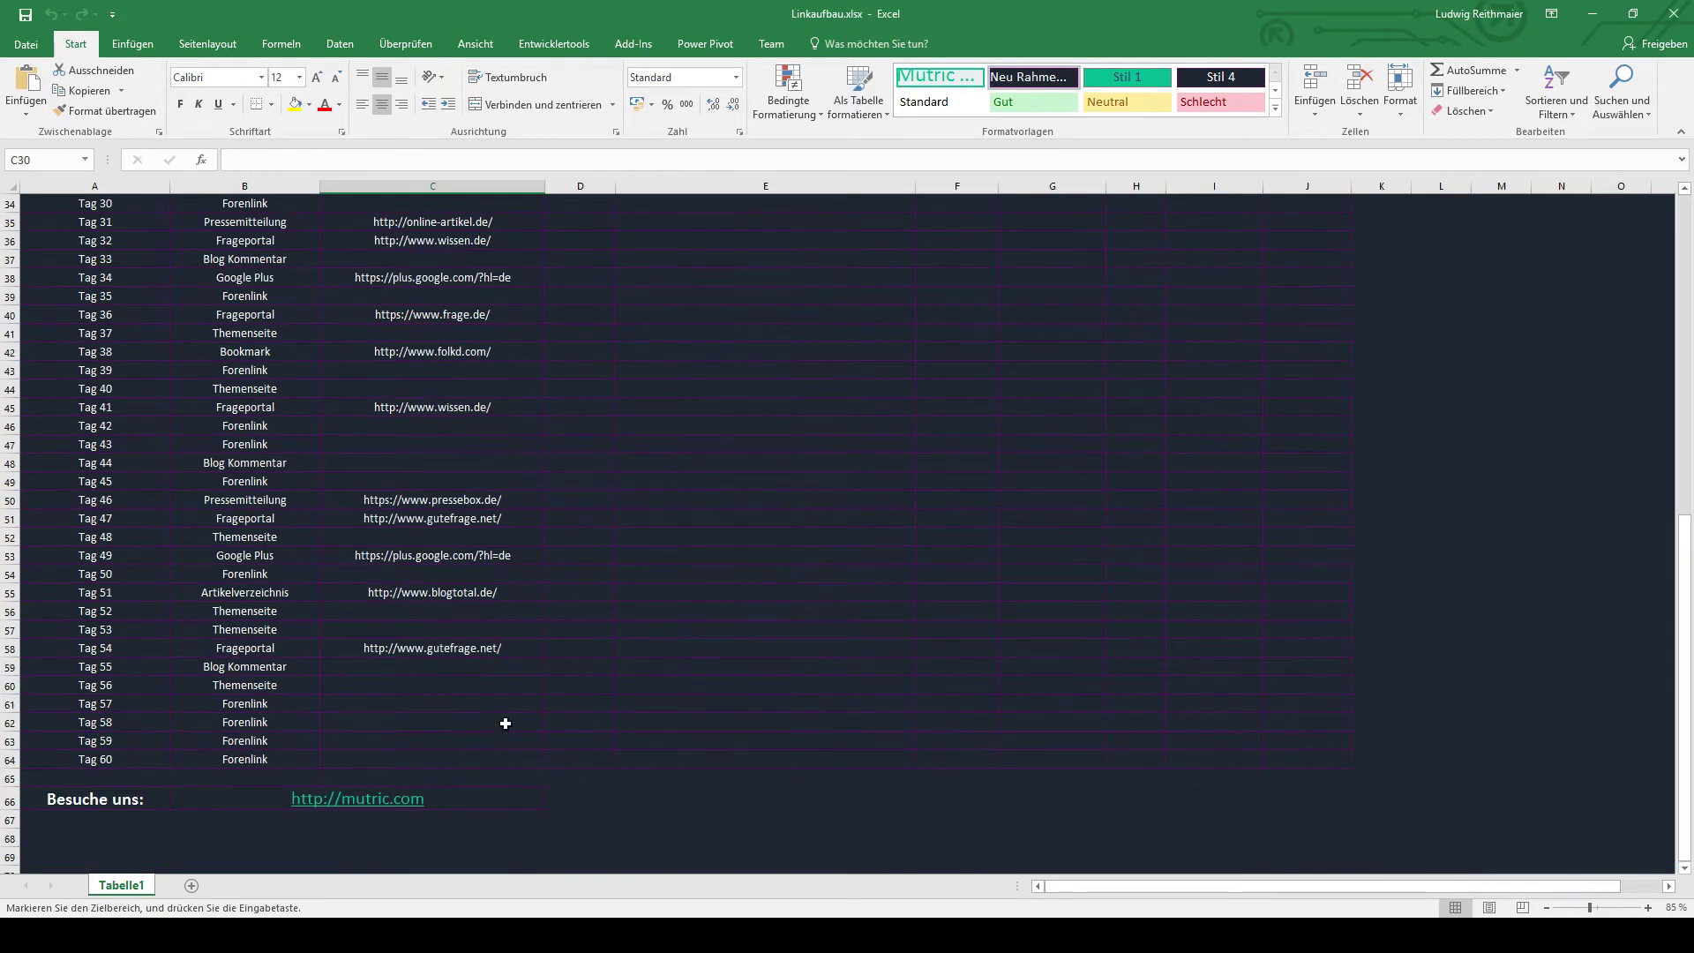
pyautogui.scroll(-1, 477, 609)
pyautogui.scroll(8, 450, 574)
pyautogui.scroll(4, 434, 547)
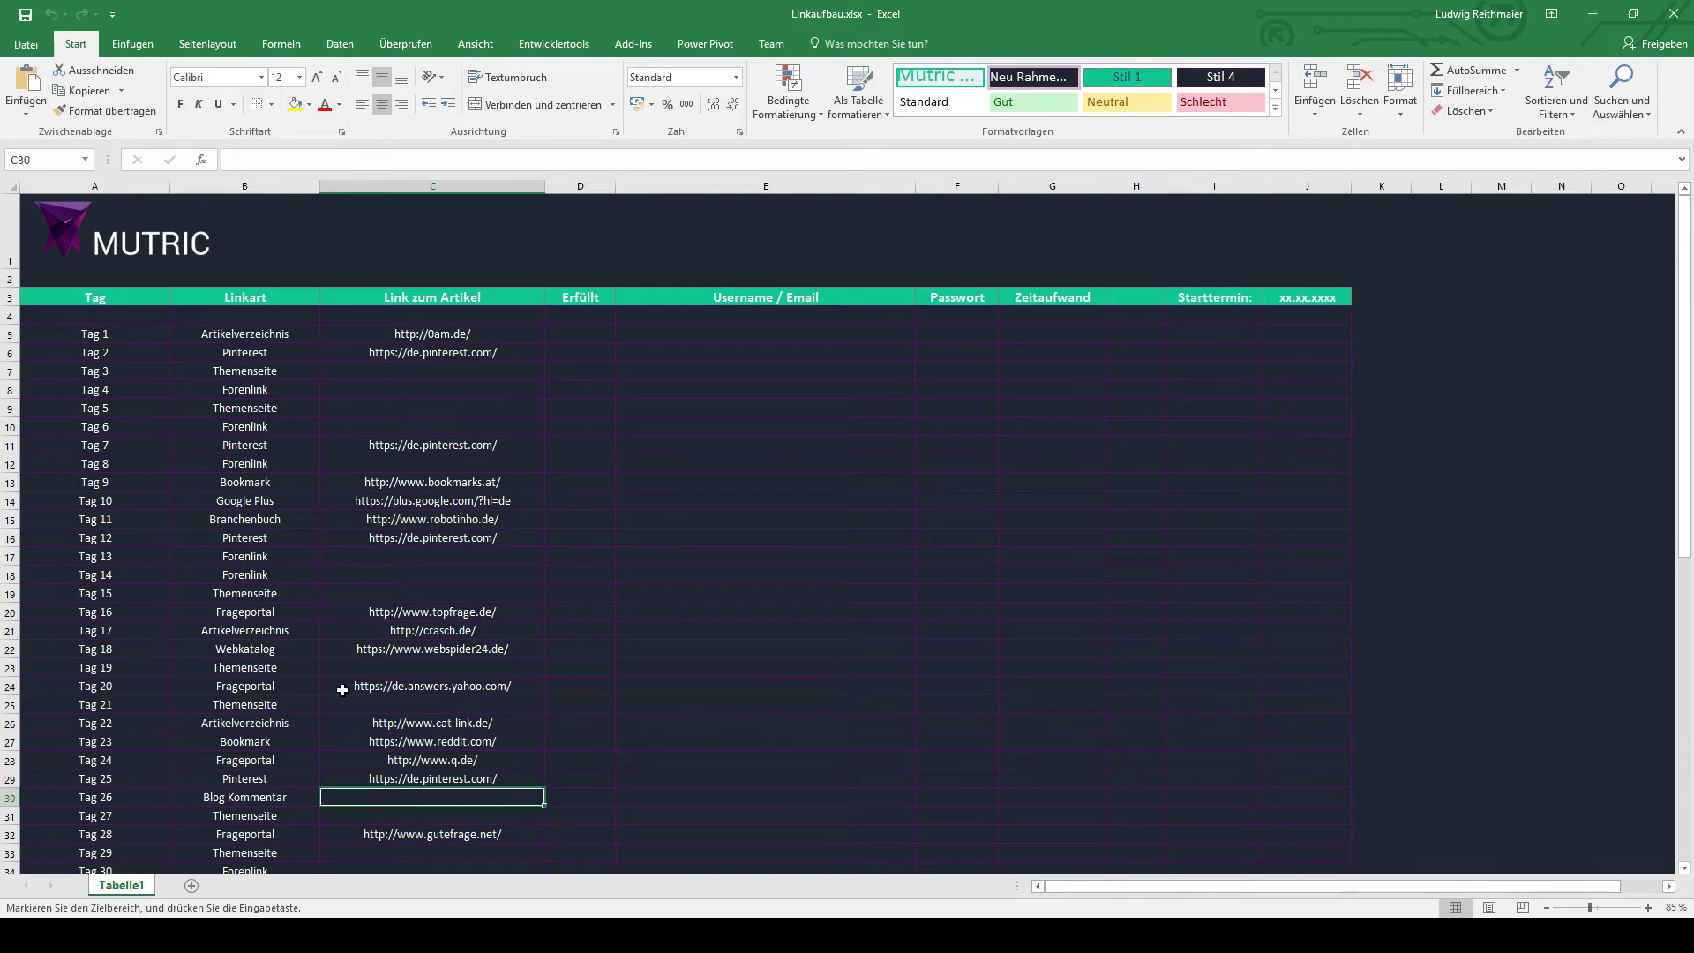
# Return to Oberfraesen-Linkaufbau.xlsx and select the Linkart cell of the Tag 5 Themenseite entry
pyautogui.moveTo(437, 935)
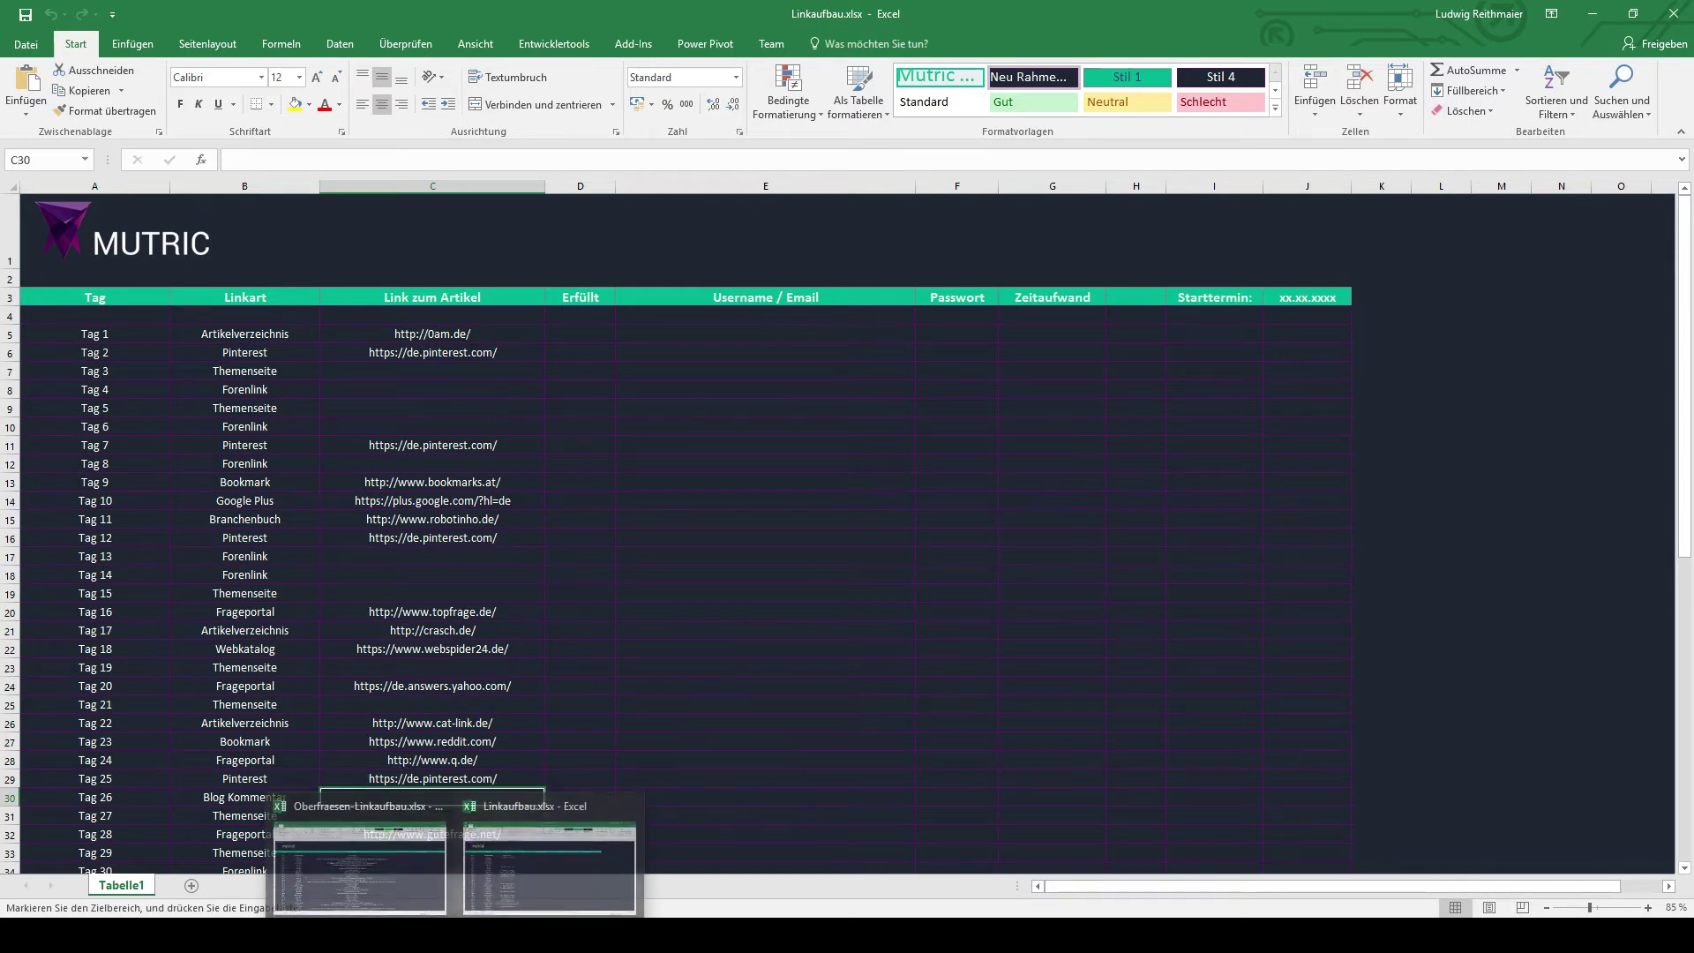
pyautogui.click(333, 847)
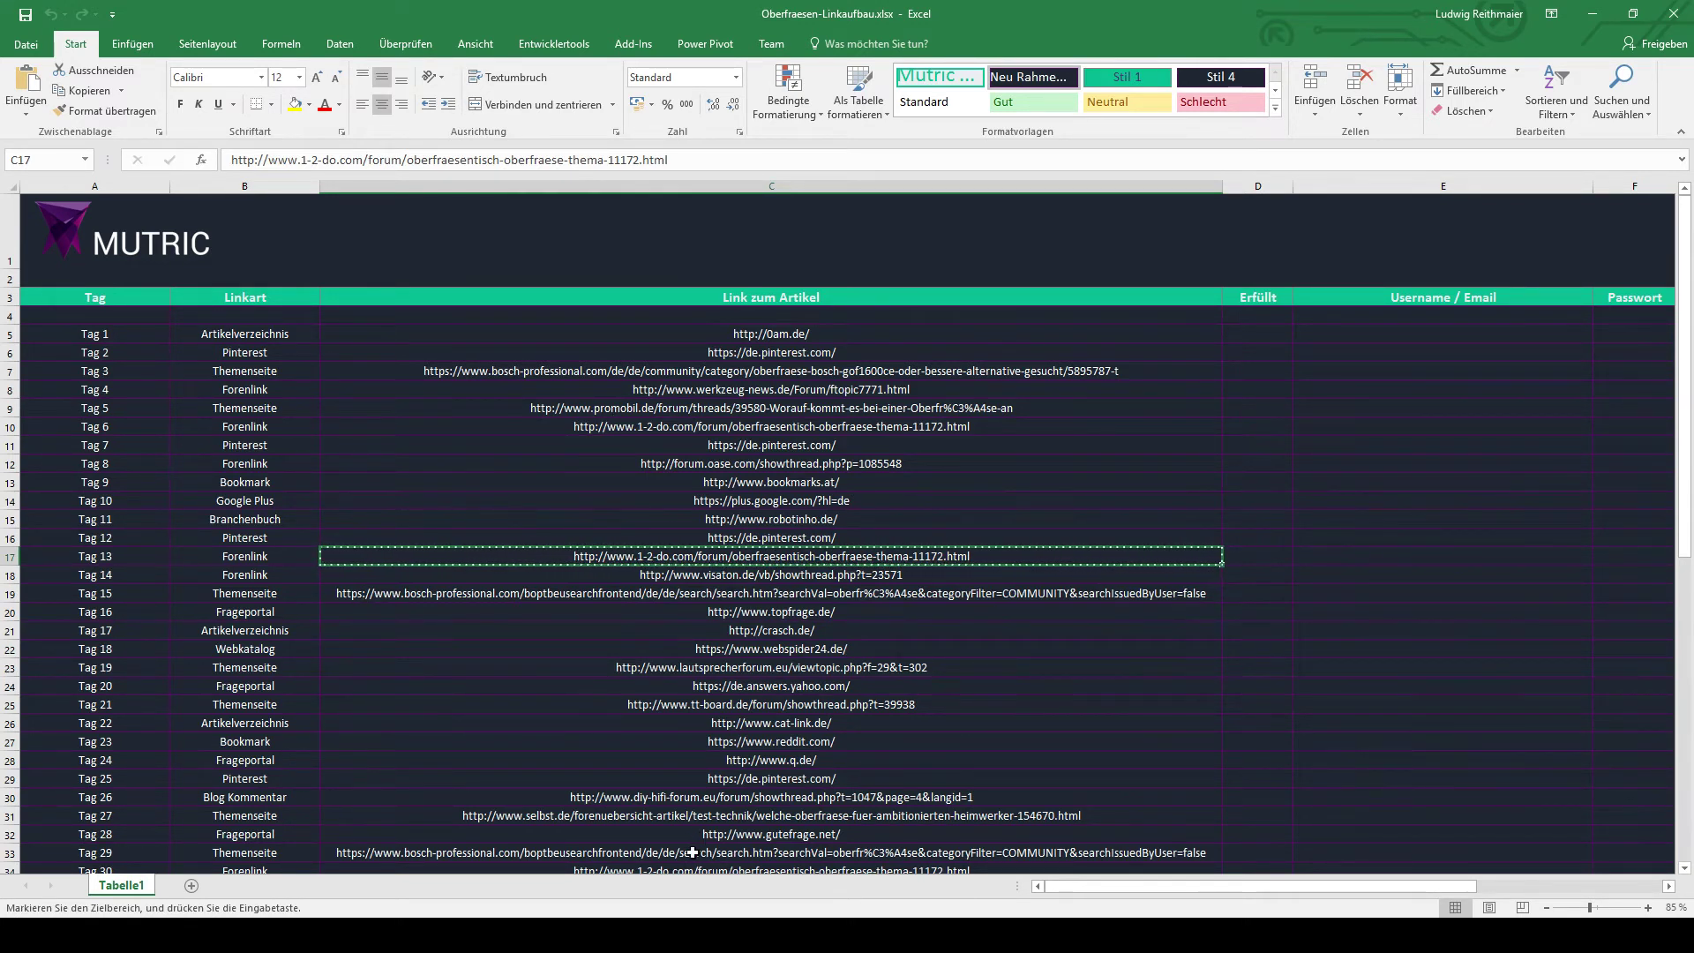
pyautogui.click(272, 413)
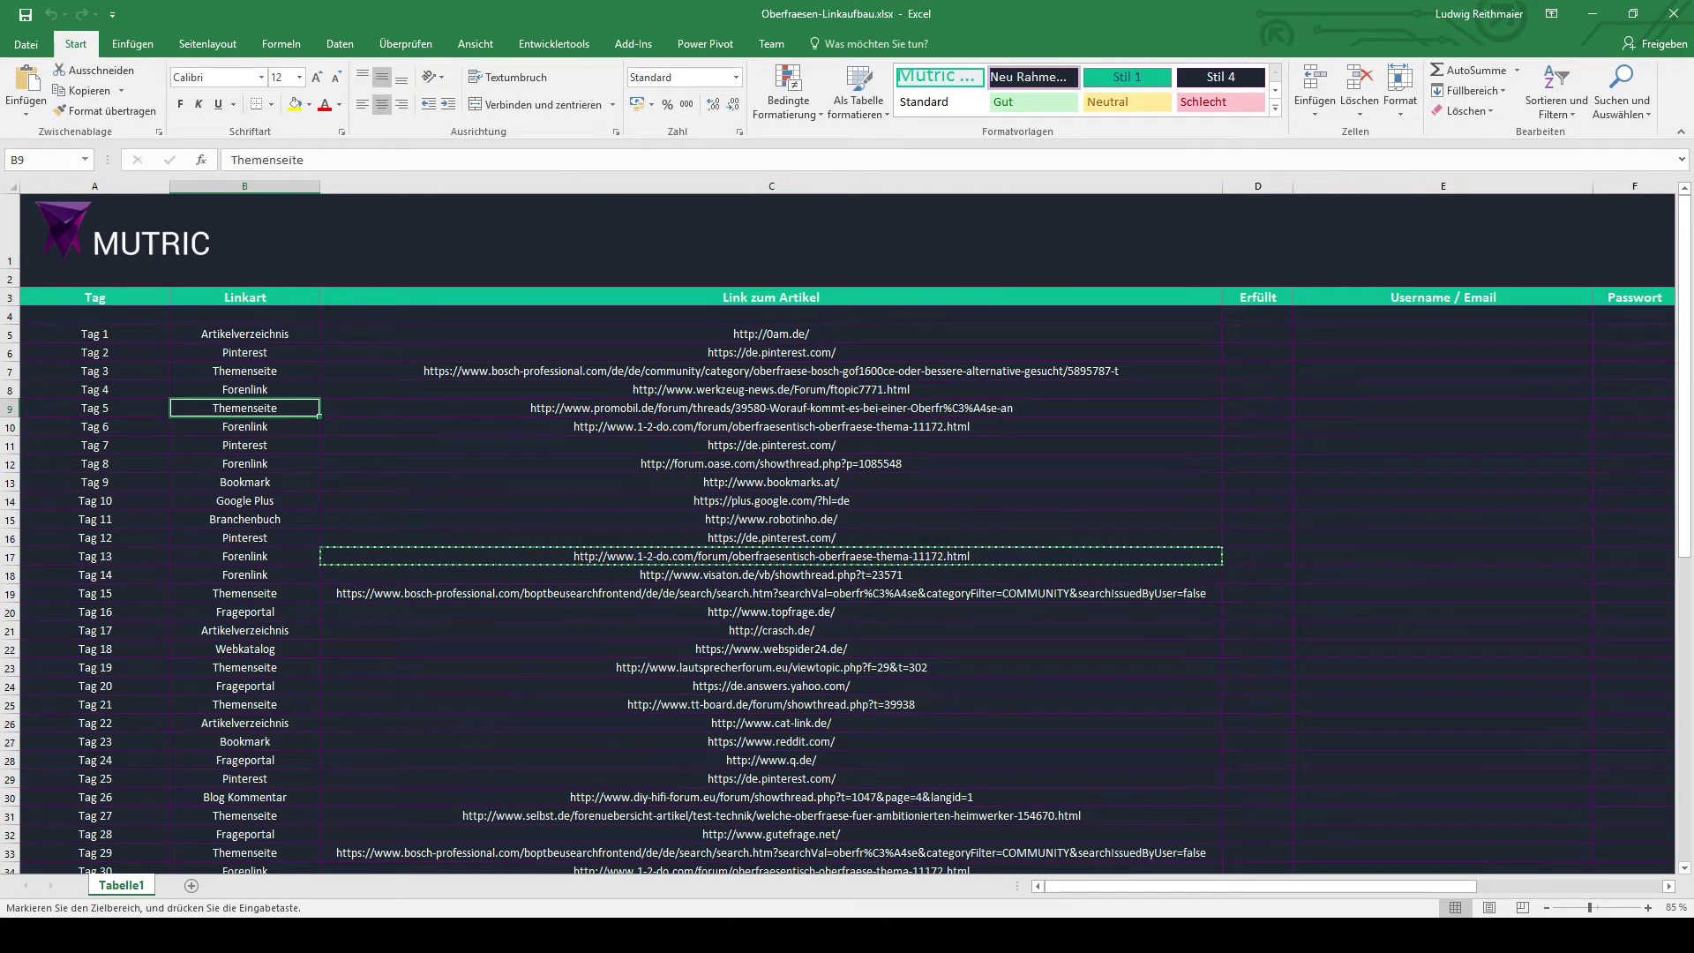
# Switch to the browser, search Google for "Oberfräse Forum", and open the bosch-professional.com forum result in a new tab
pyautogui.hotkey('alt', 'Tab')
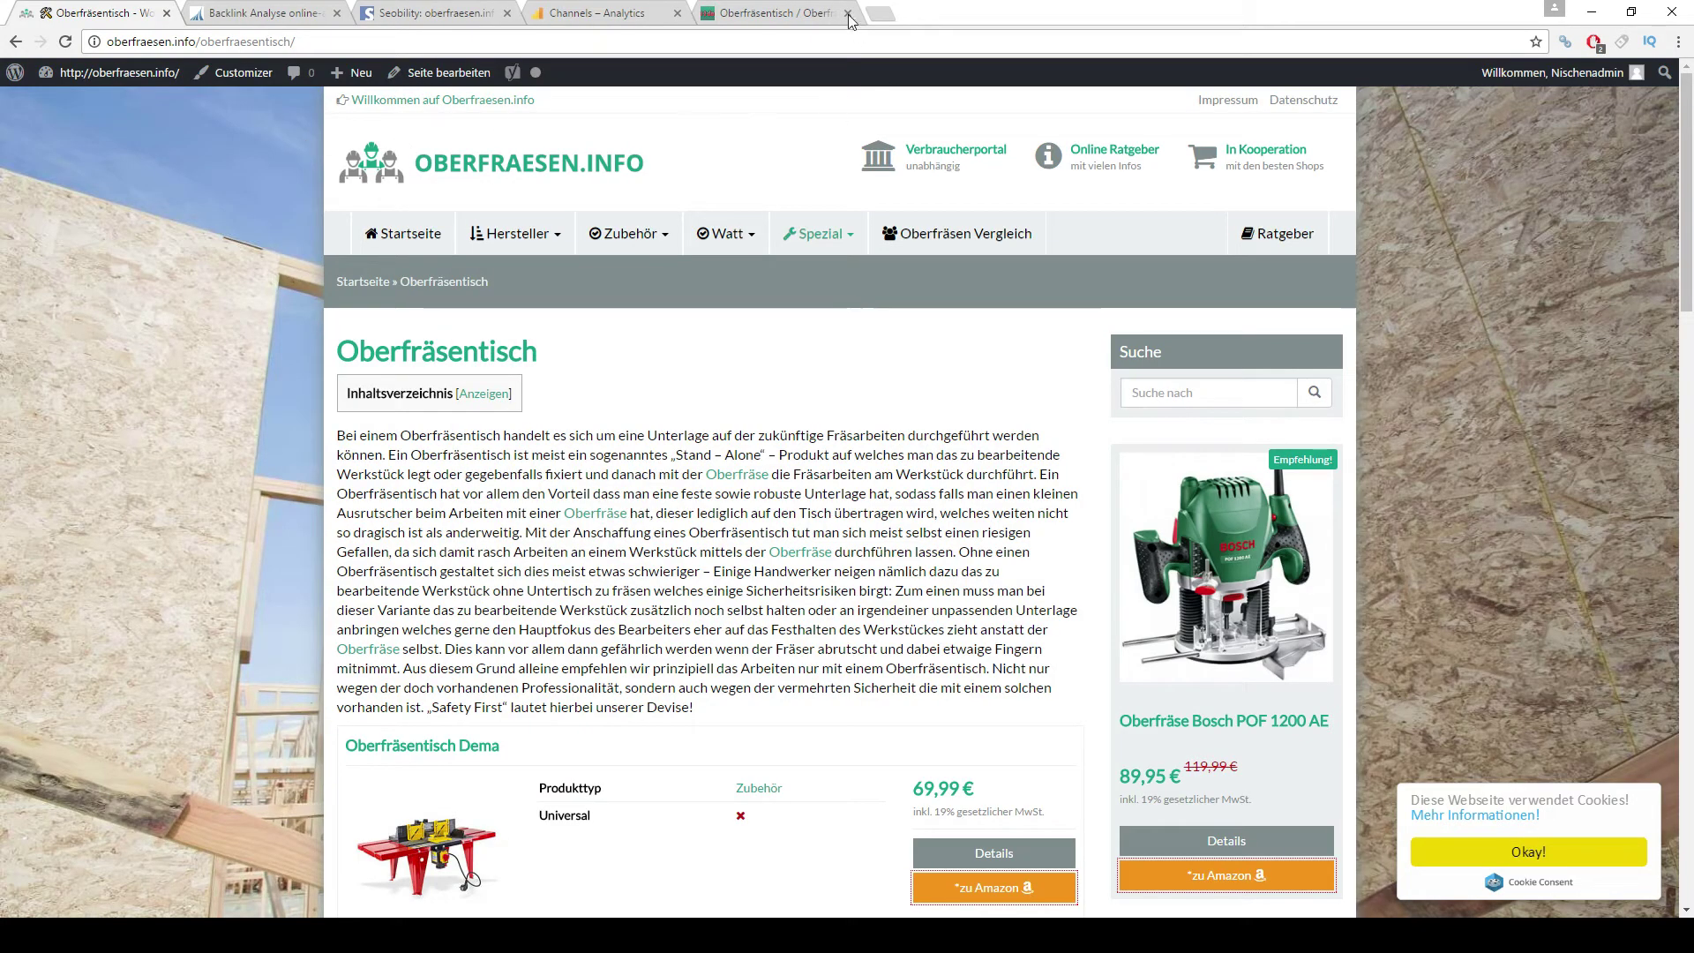
pyautogui.click(792, 15)
pyautogui.write('Oberfräse')
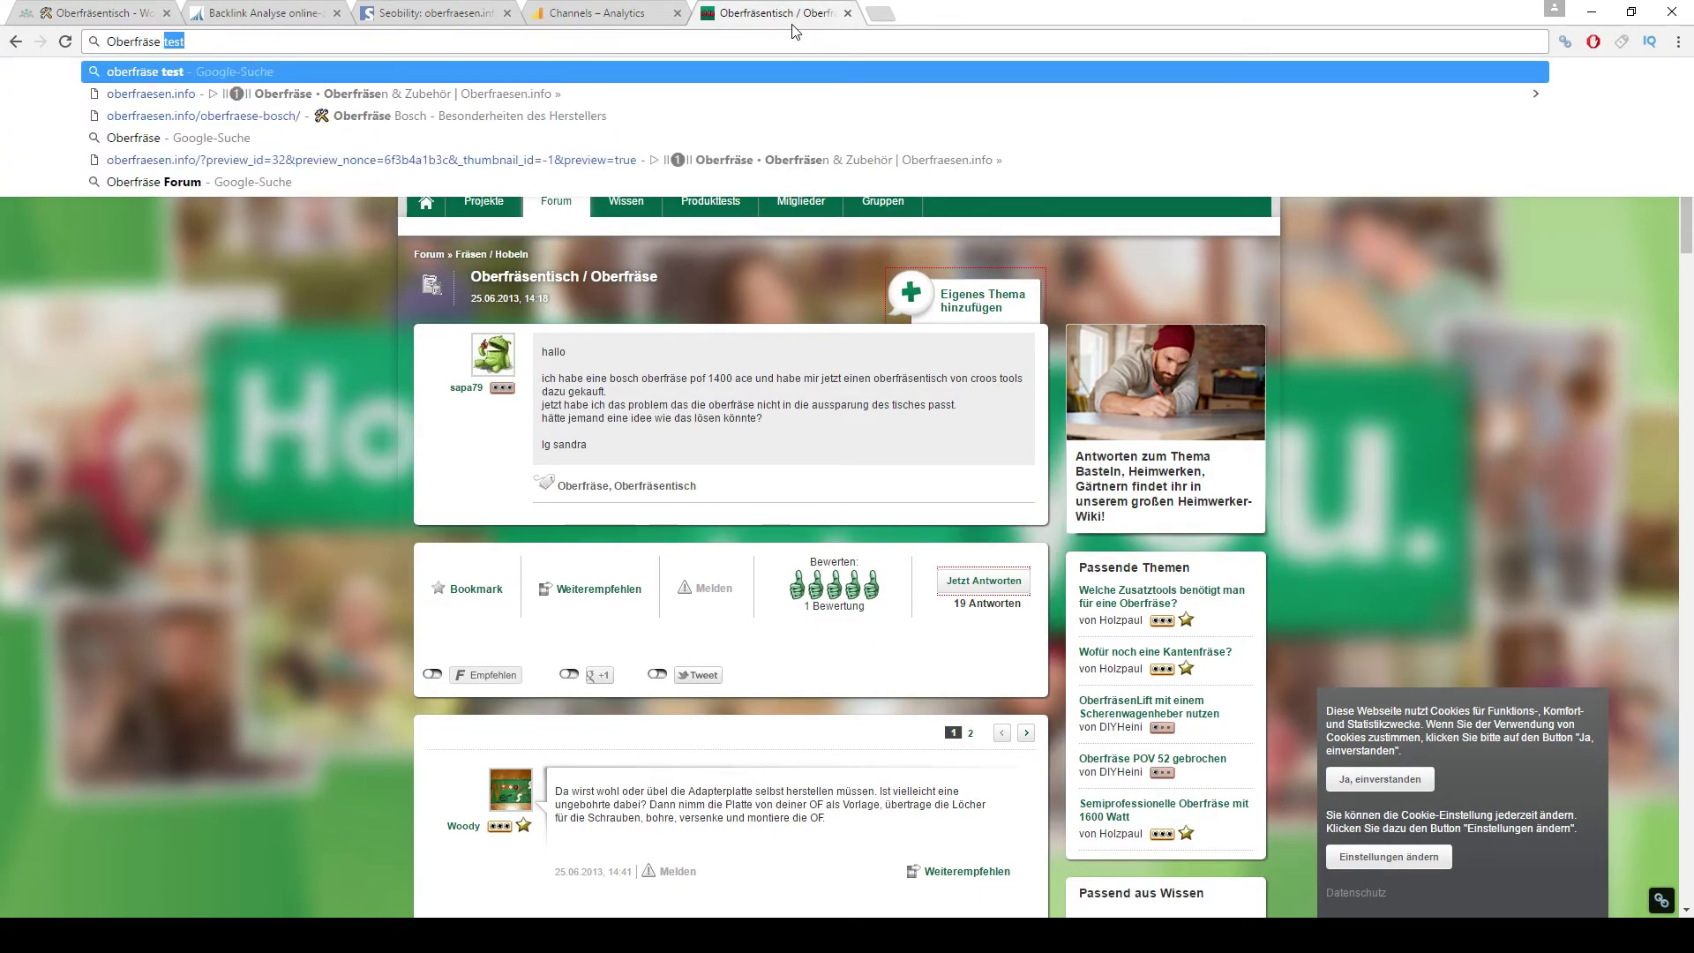
pyautogui.press('Down')
pyautogui.press('Down')
pyautogui.press('Down')
pyautogui.press('Down')
pyautogui.press('Down')
pyautogui.press('Return')
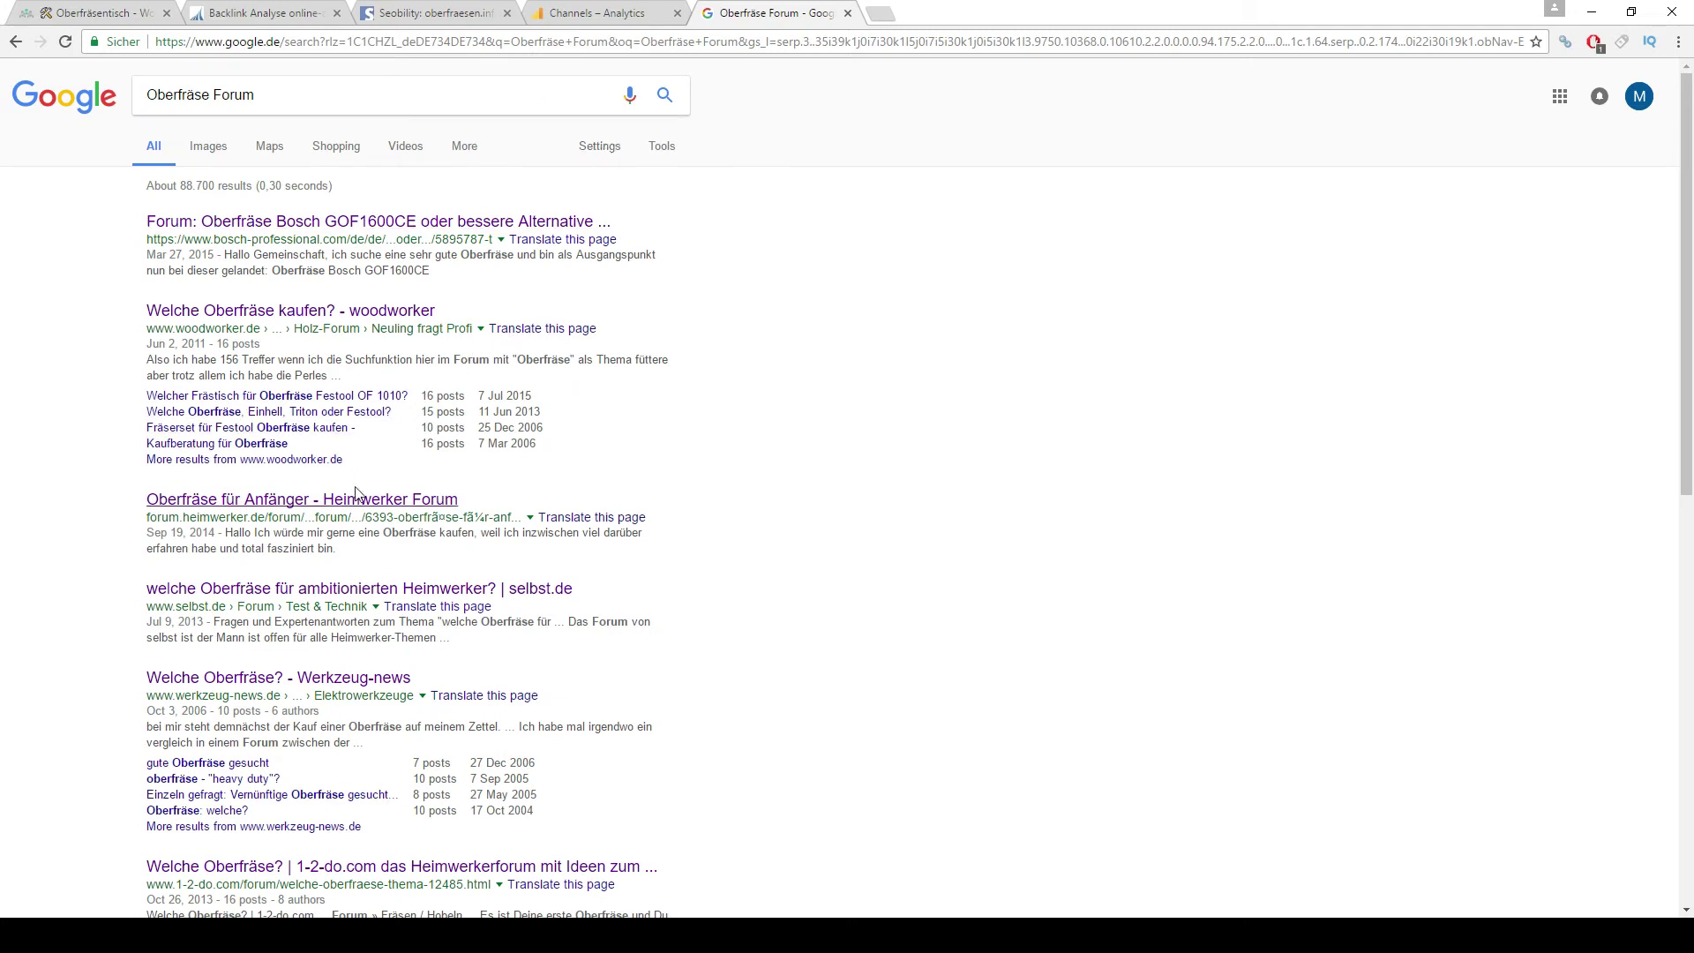
pyautogui.middleClick(327, 228)
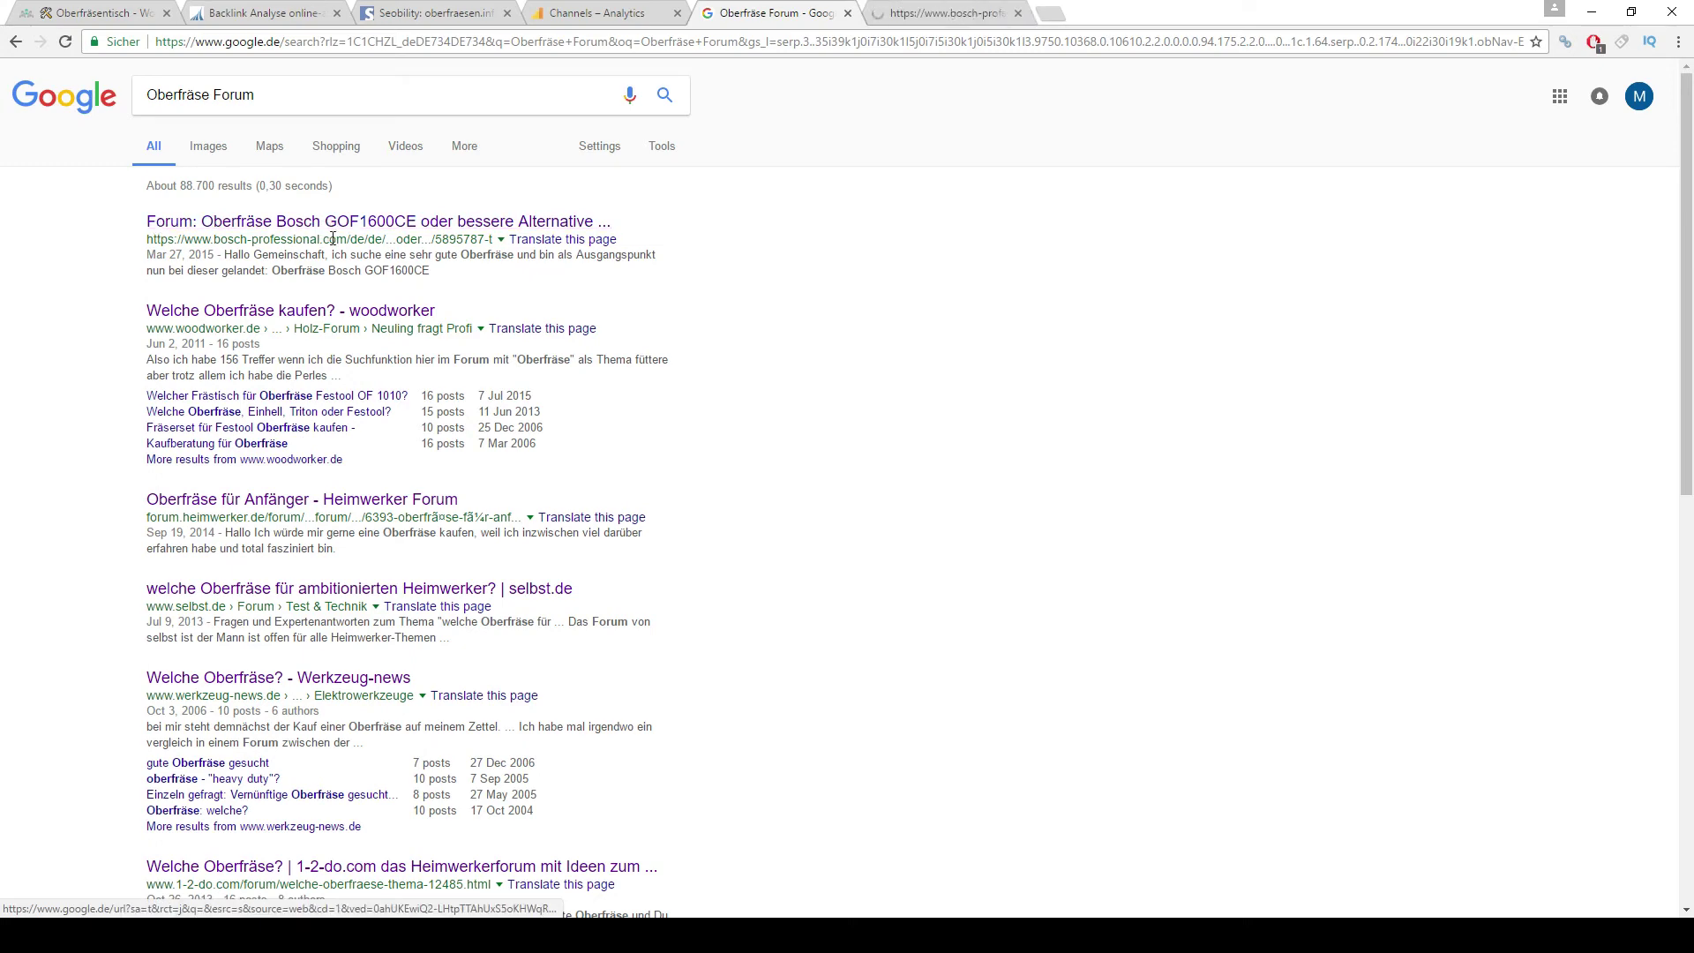
# Look over the opening posts of the Bosch GOF1600CE forum thread on bosch-professional.com
pyautogui.hotkey('ctrl', 'Tab')
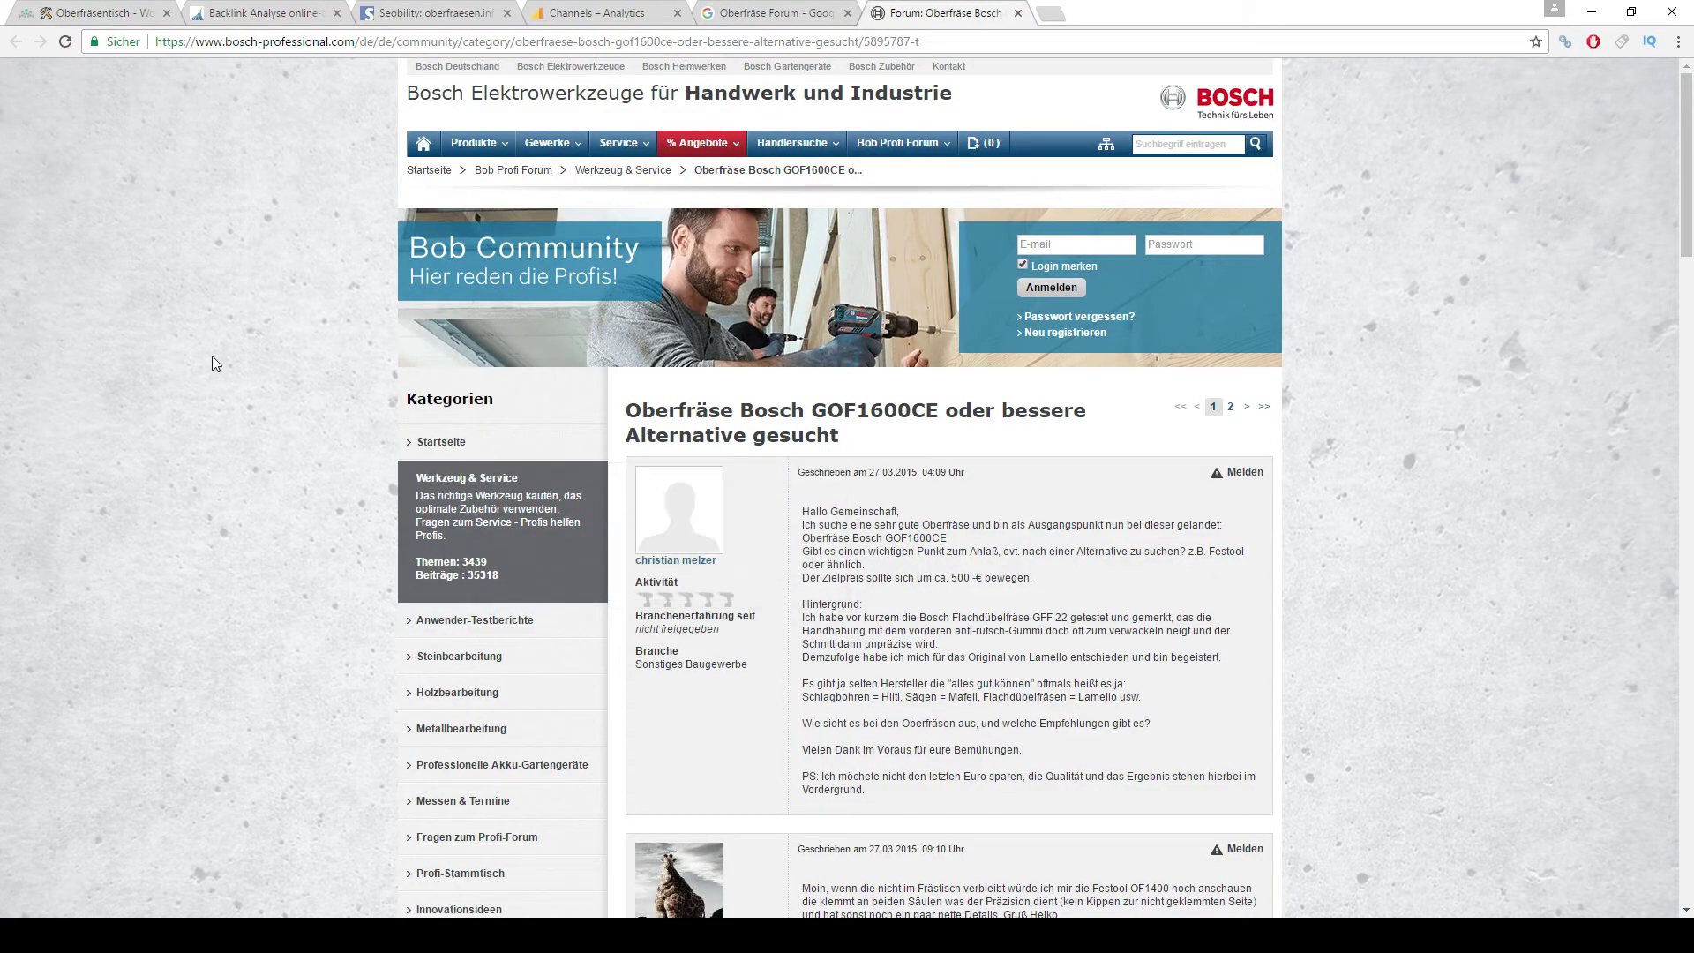
pyautogui.scroll(-1, 266, 287)
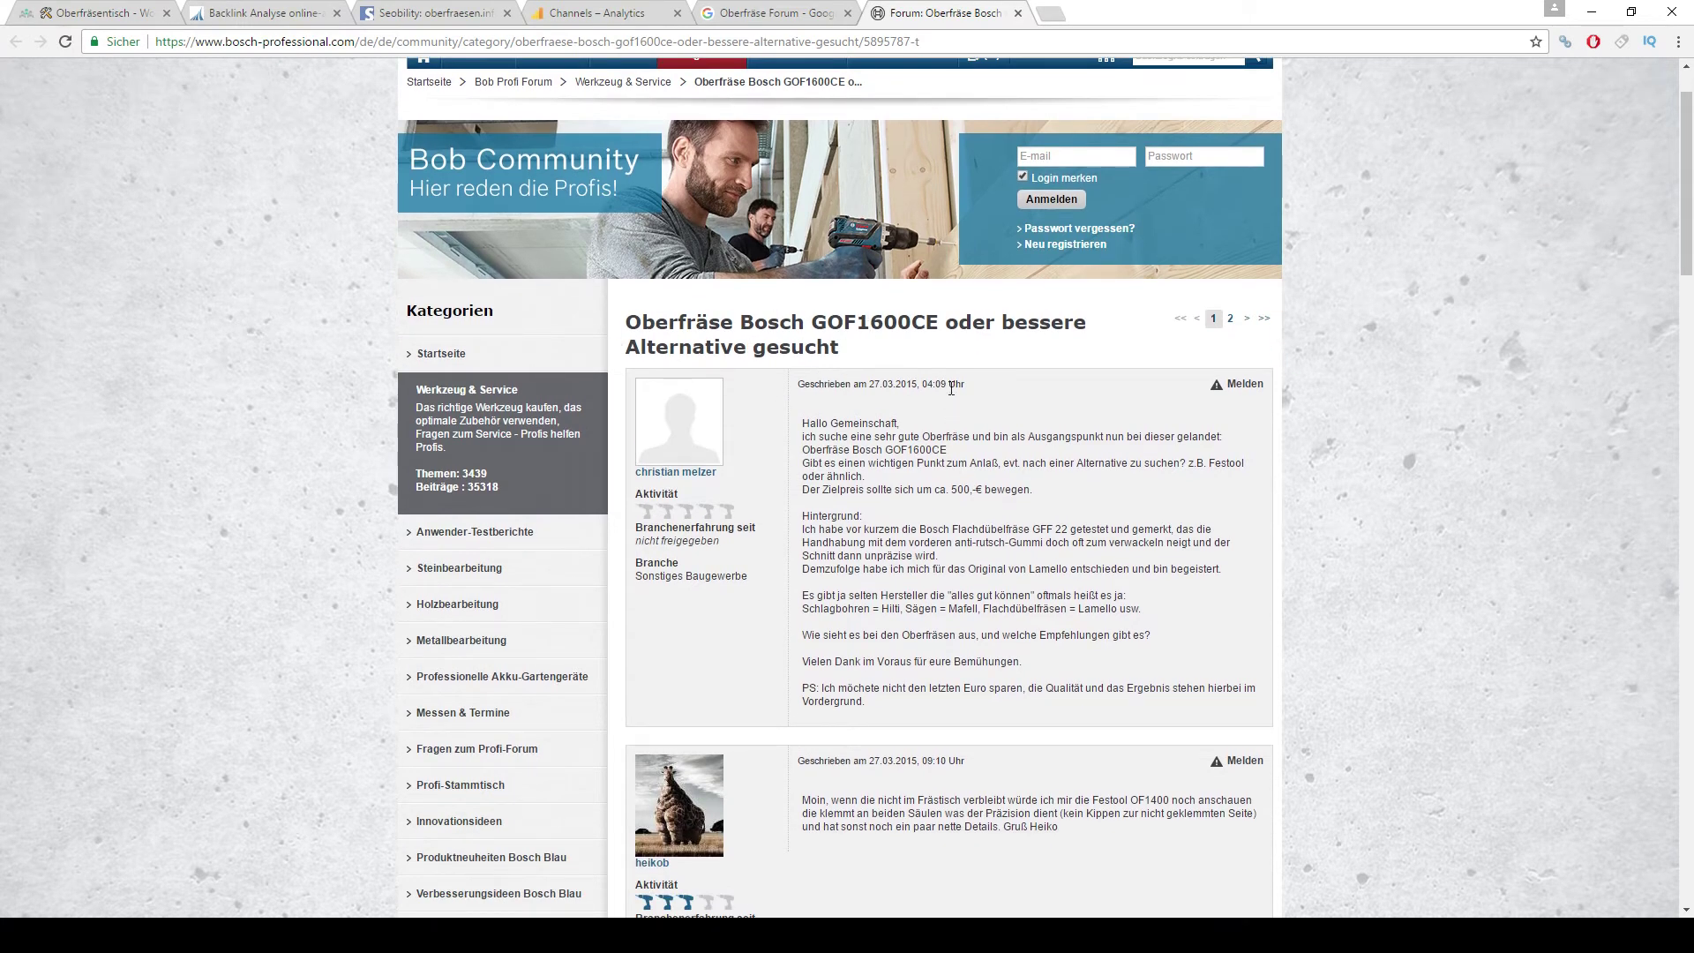
pyautogui.scroll(-4, 779, 351)
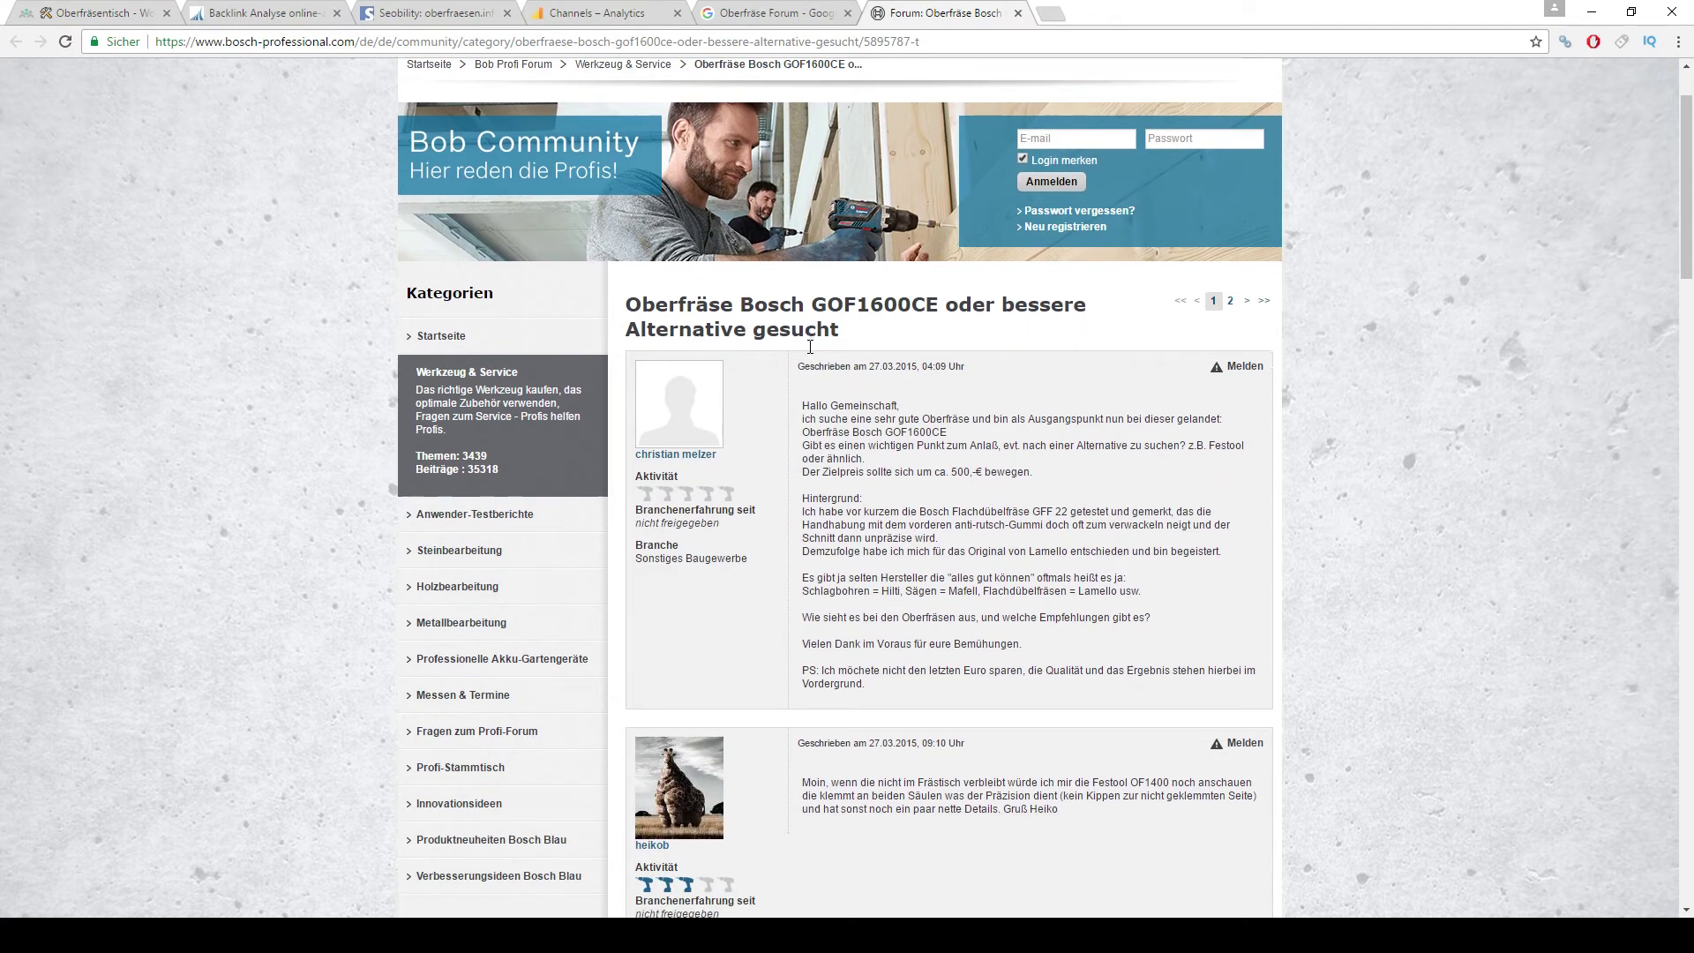
# Select the bosch-professional.com domain in the thread's address and check that domain's backlinks in SEOkicks
pyautogui.click(300, 38)
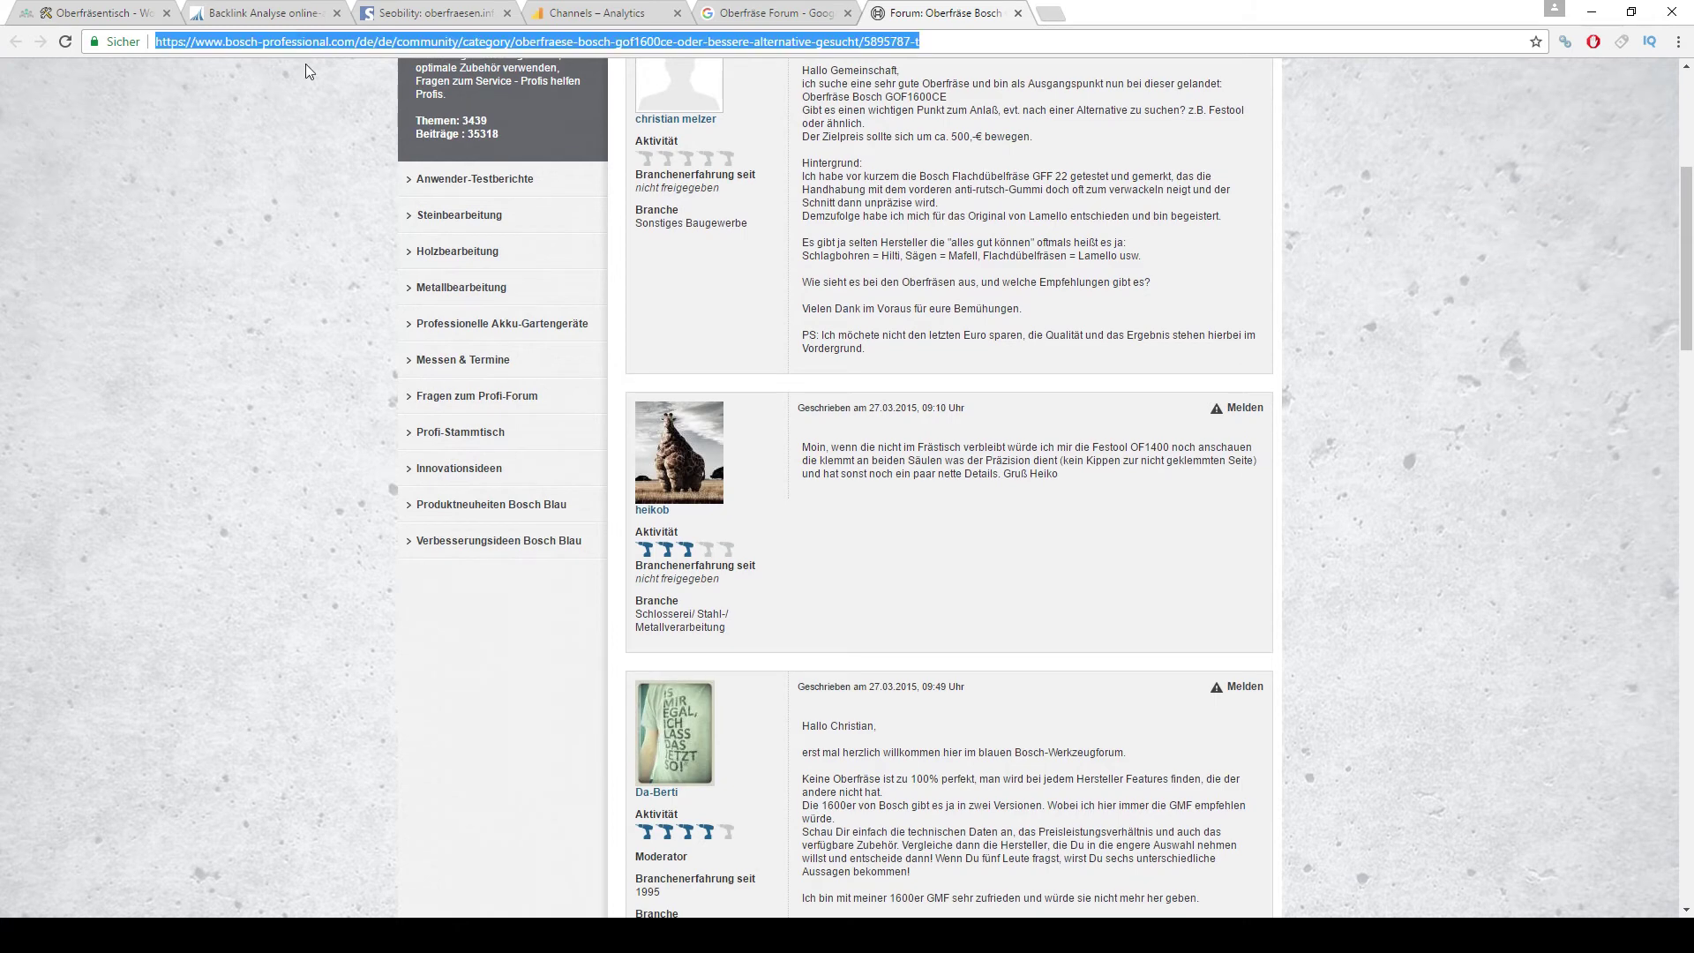
pyautogui.click(305, 106)
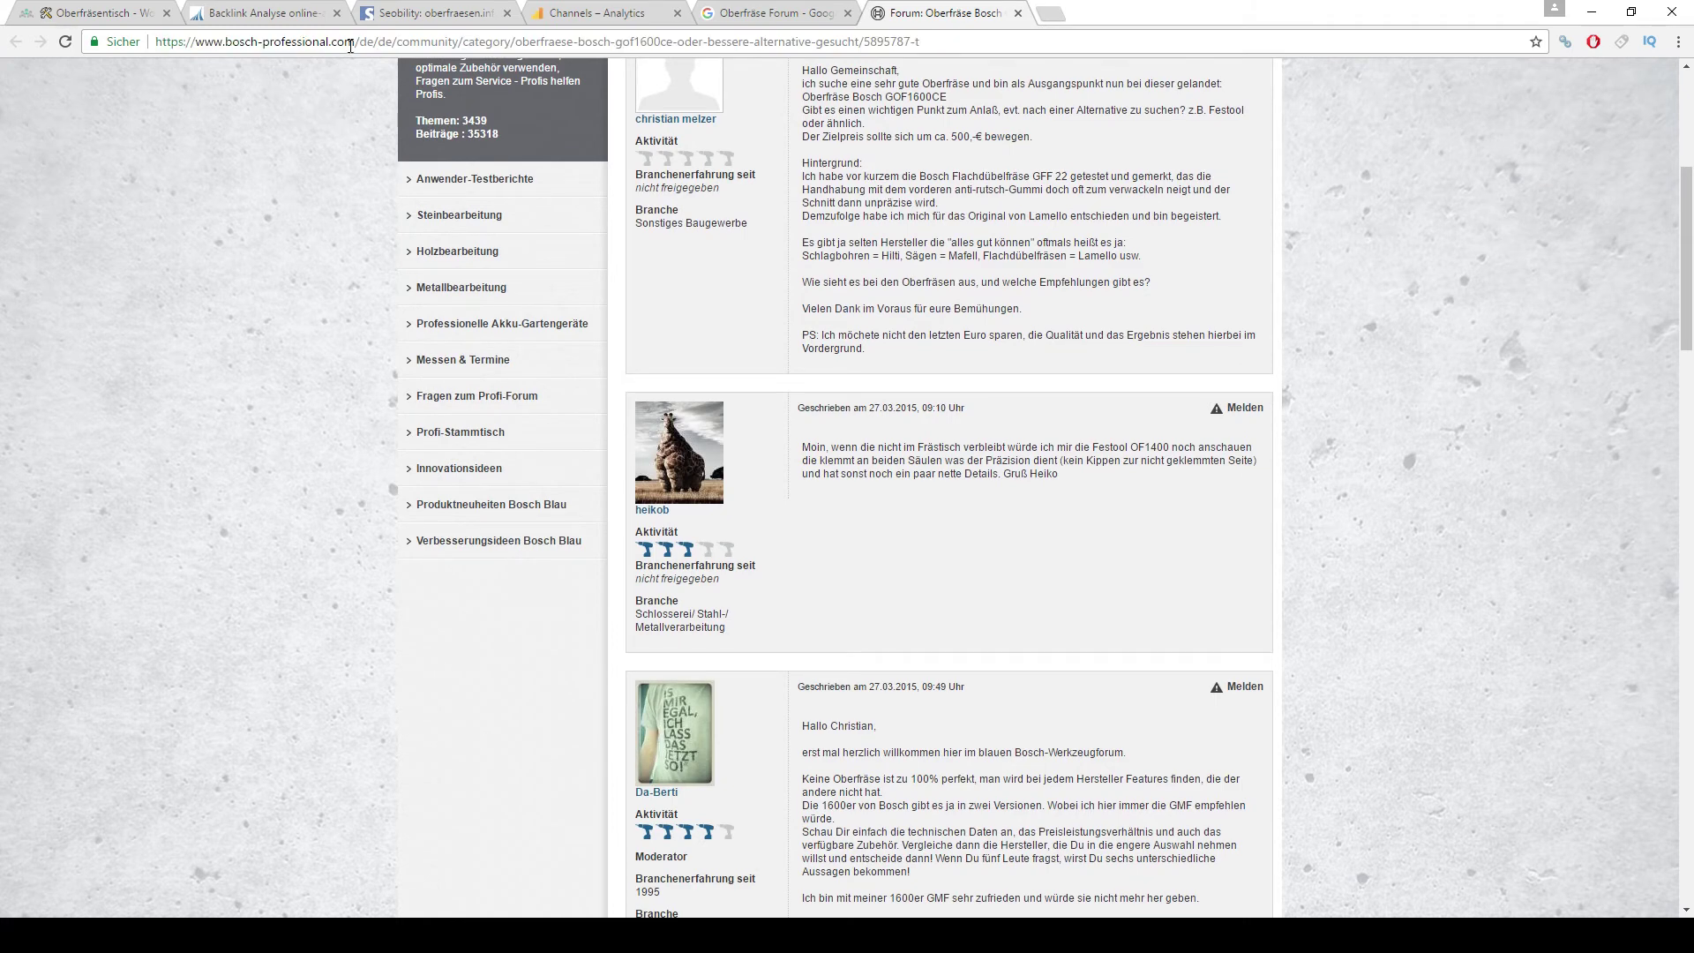
pyautogui.moveTo(357, 40); pyautogui.dragTo(228, 32)
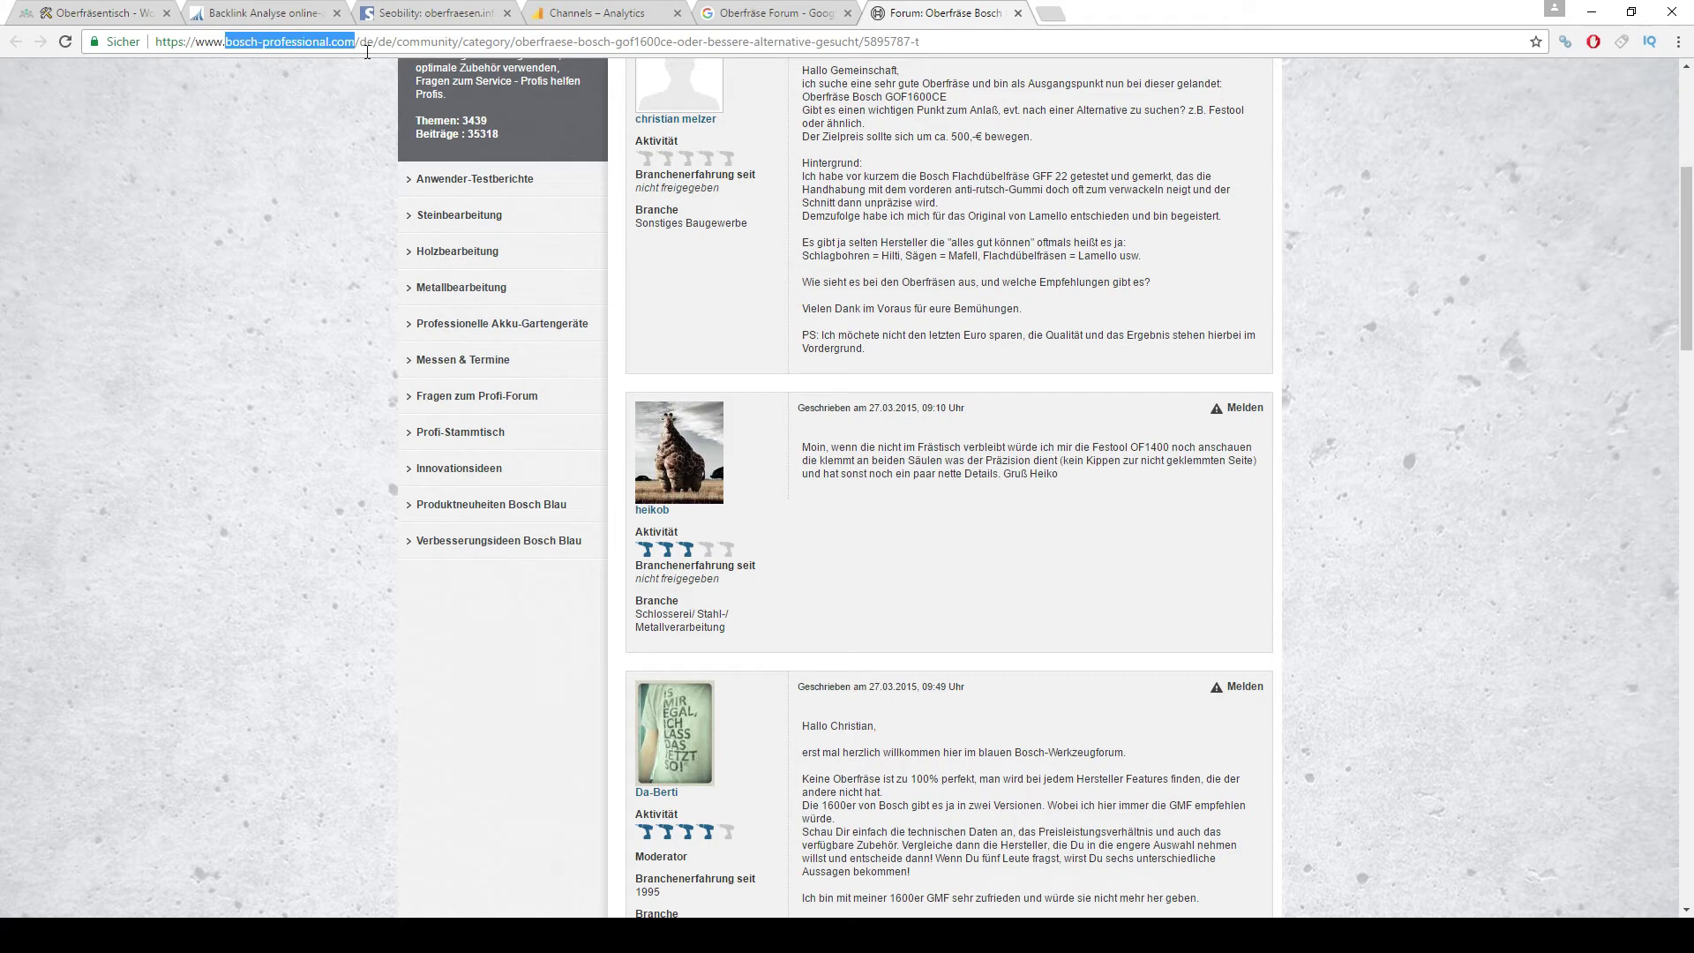
pyautogui.click(349, 10)
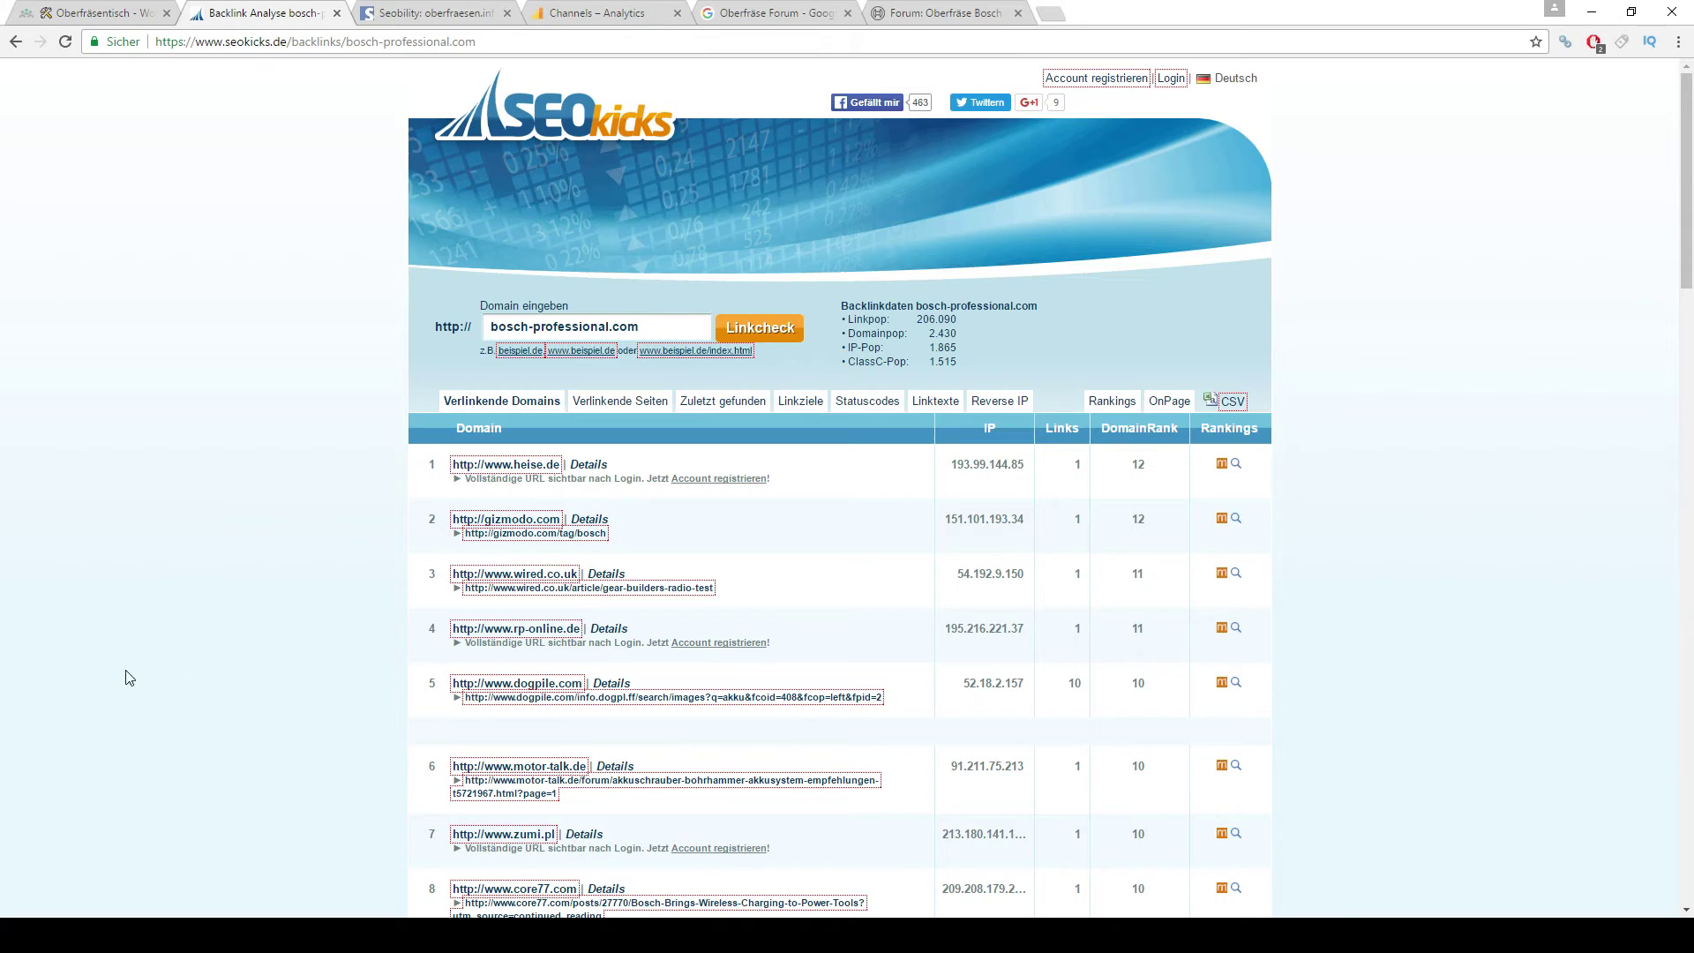
# From the Google results, open the heimwerker.de thread "Oberfräse für Anfänger" in a new tab and clear its address
pyautogui.click(811, 11)
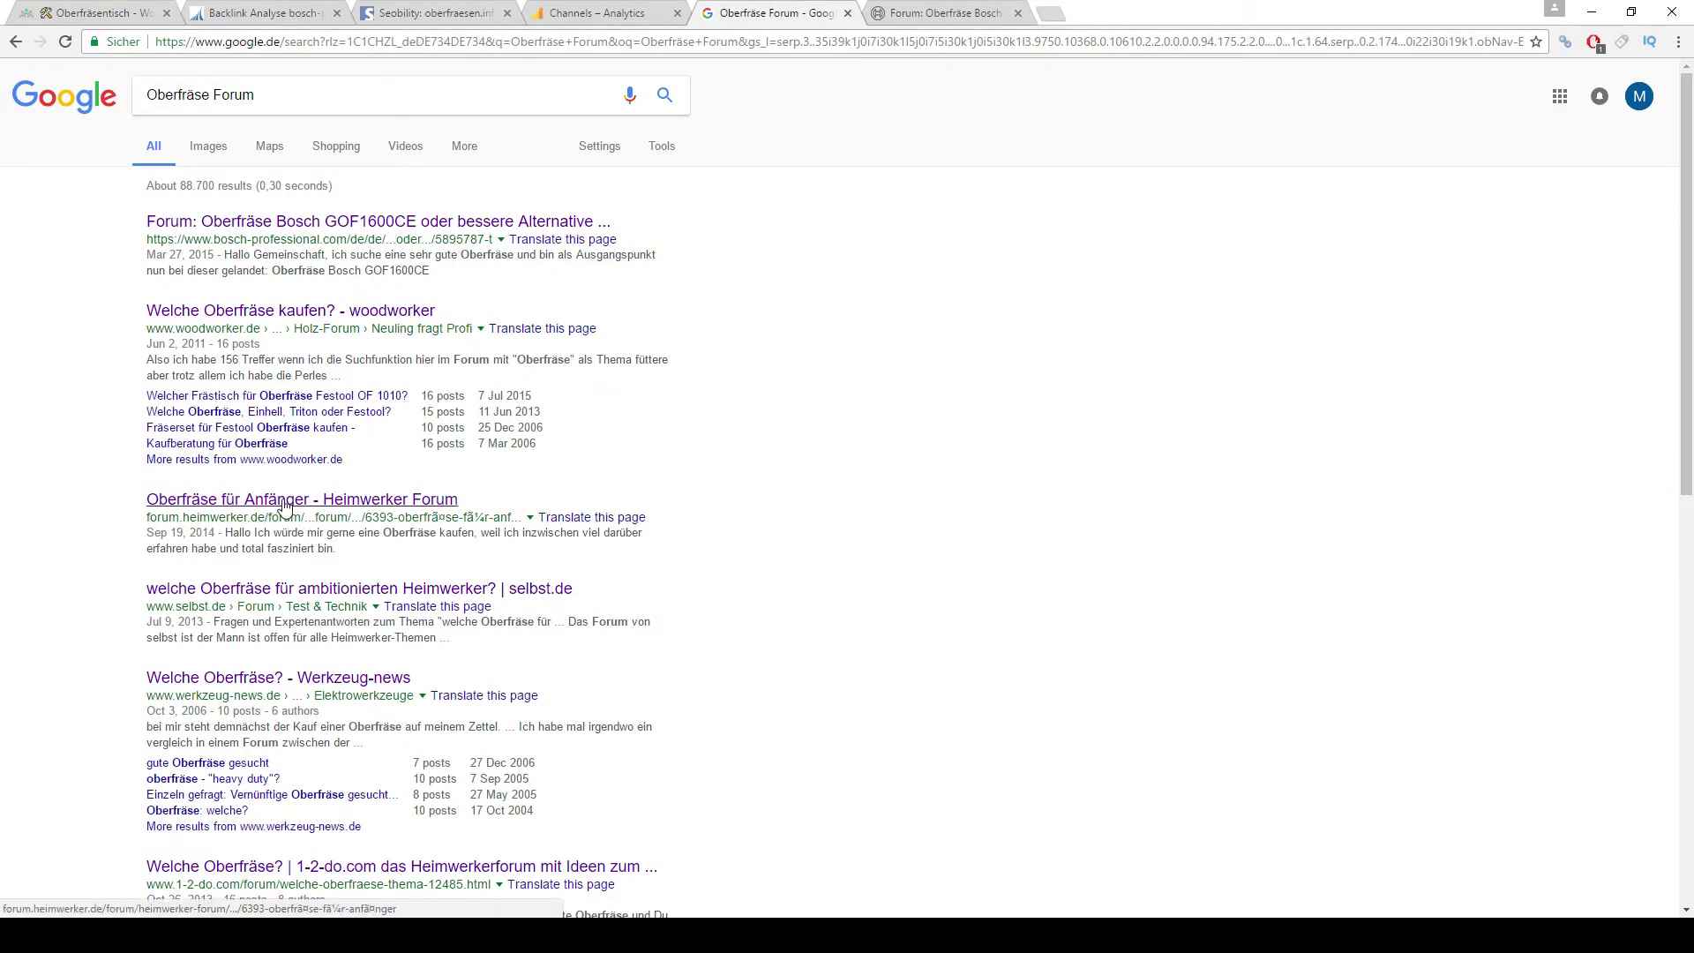
pyautogui.keyDown('ctrl'); pyautogui.click(222, 505); pyautogui.keyUp('ctrl')
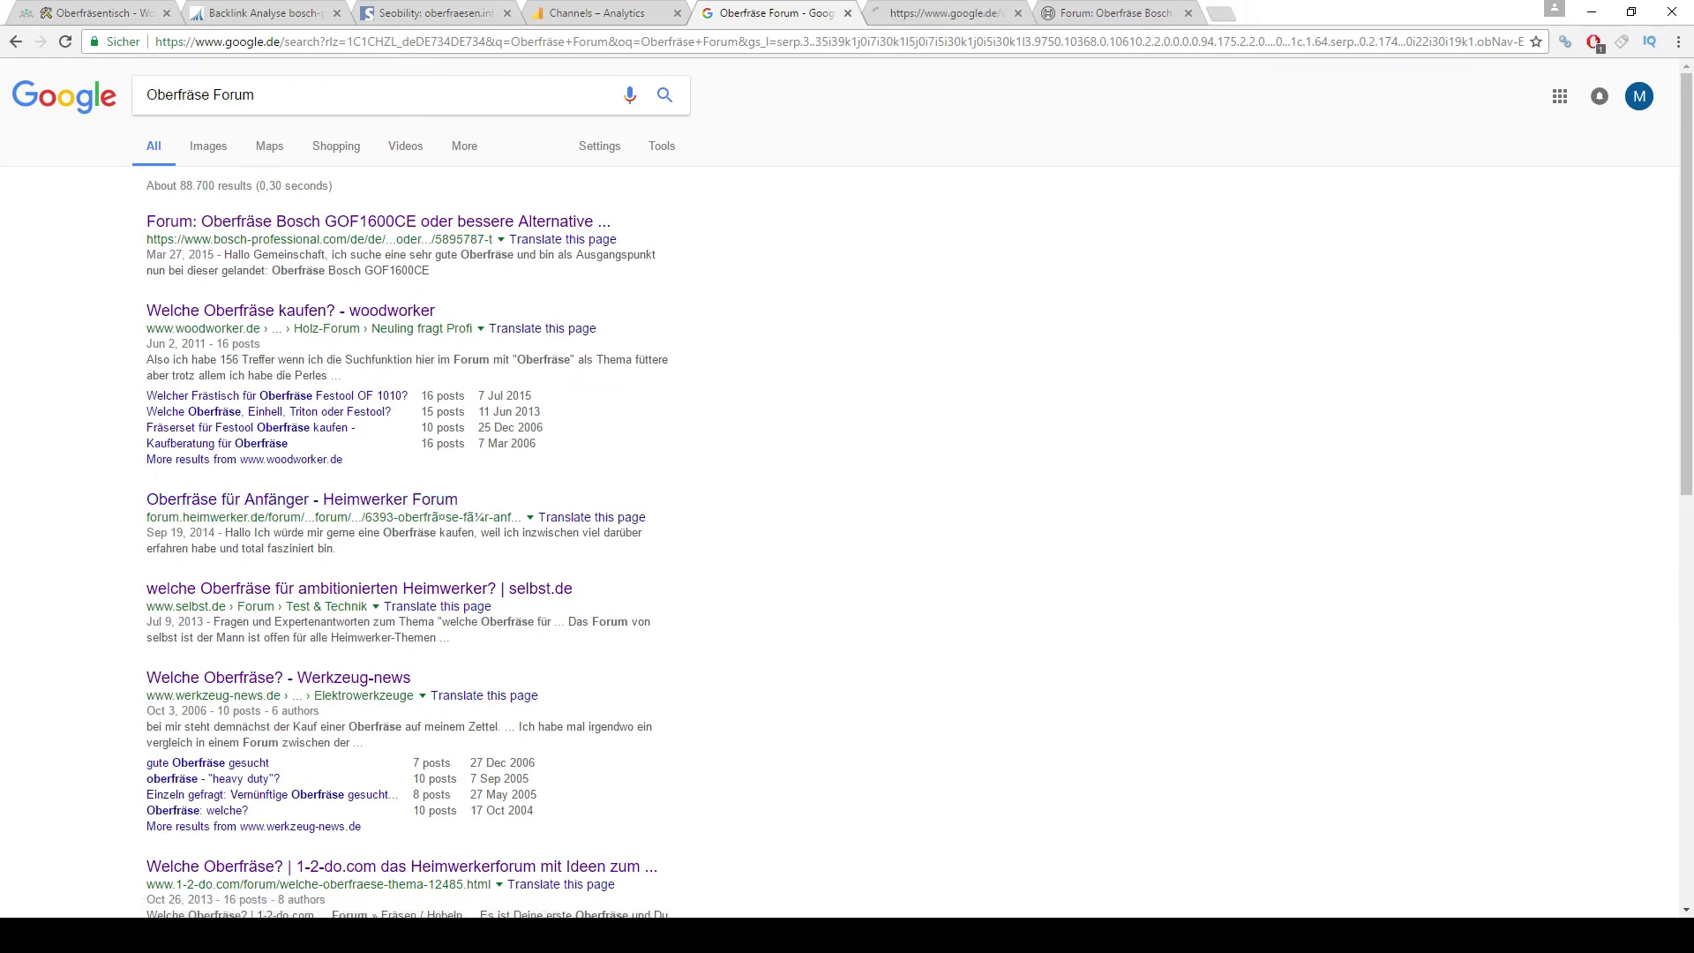
pyautogui.click(936, 12)
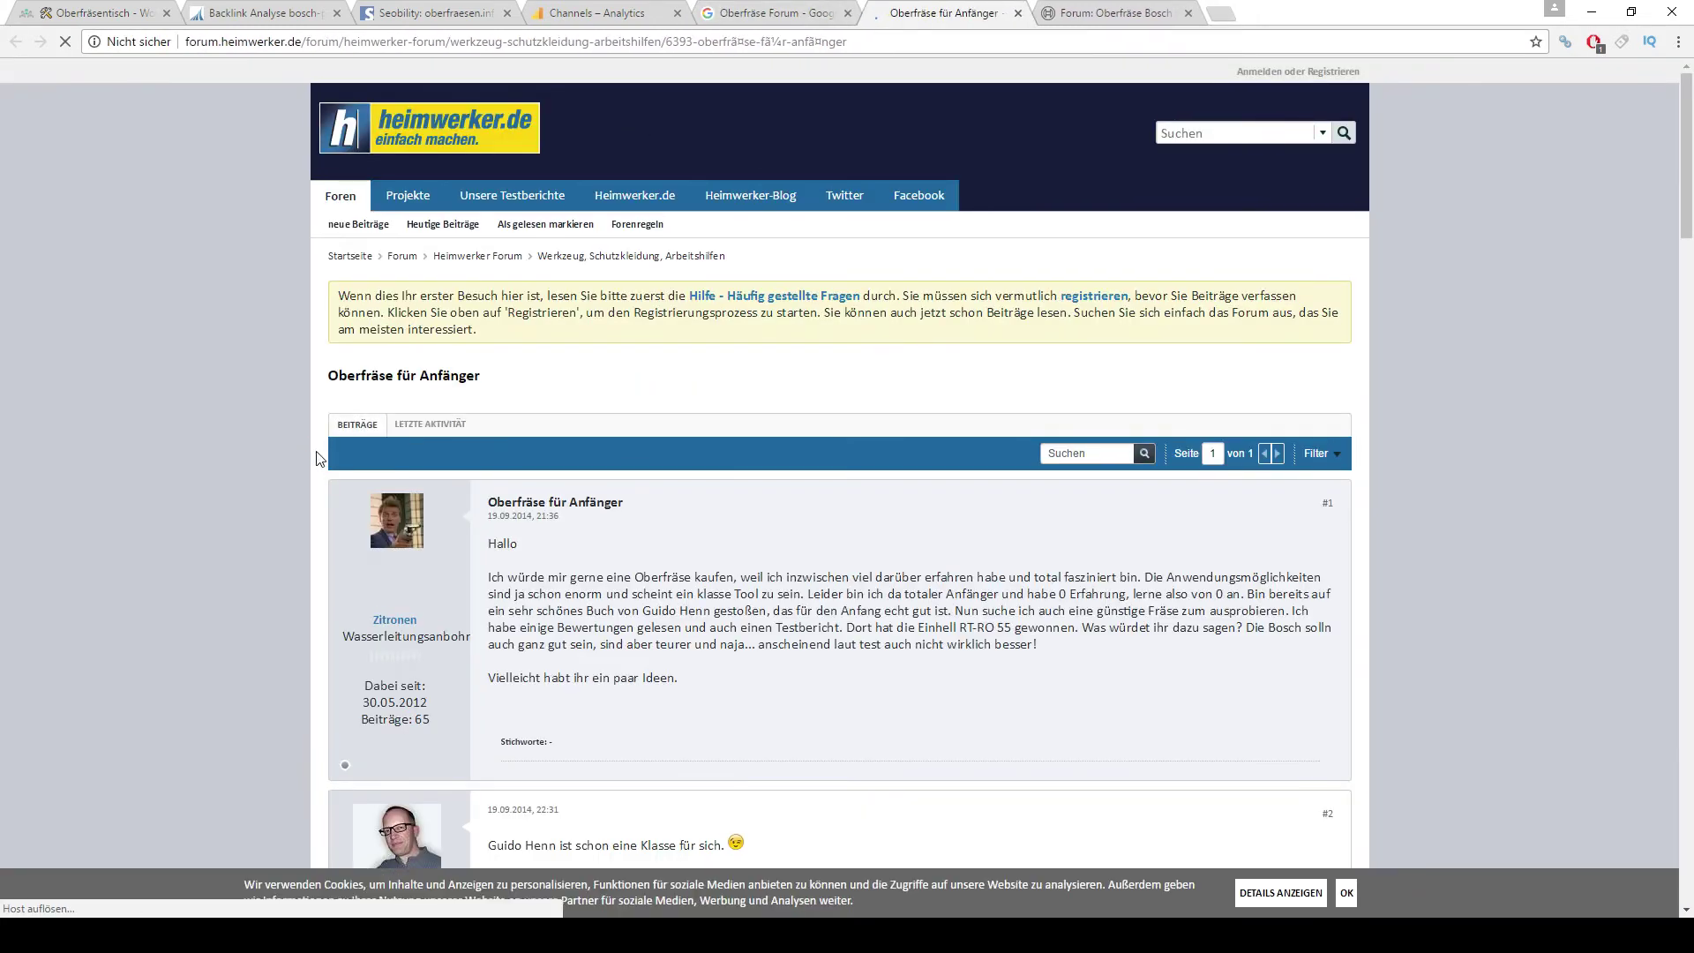
pyautogui.click(318, 39)
pyautogui.press('BackSpace')
pyautogui.moveTo(455, 935)
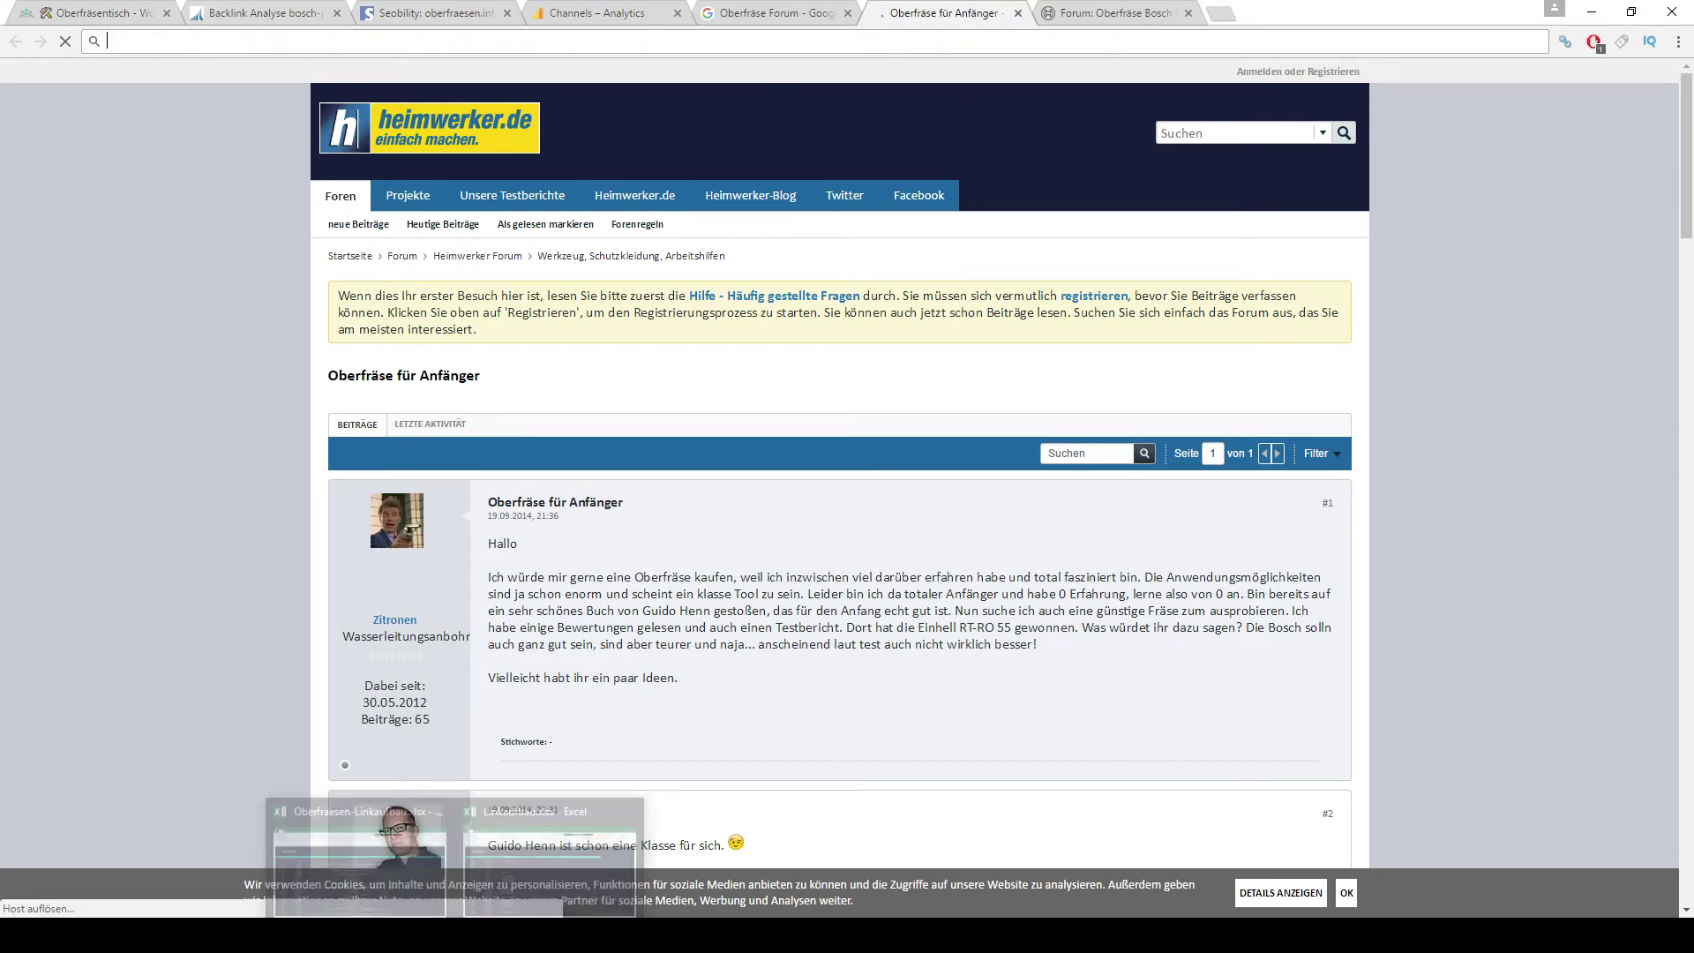
# Switch to Oberfraesen-Linkaufbau.xlsx in Excel and examine the link types and URLs of the Tag 4 to Tag 6 entries
pyautogui.click(359, 865)
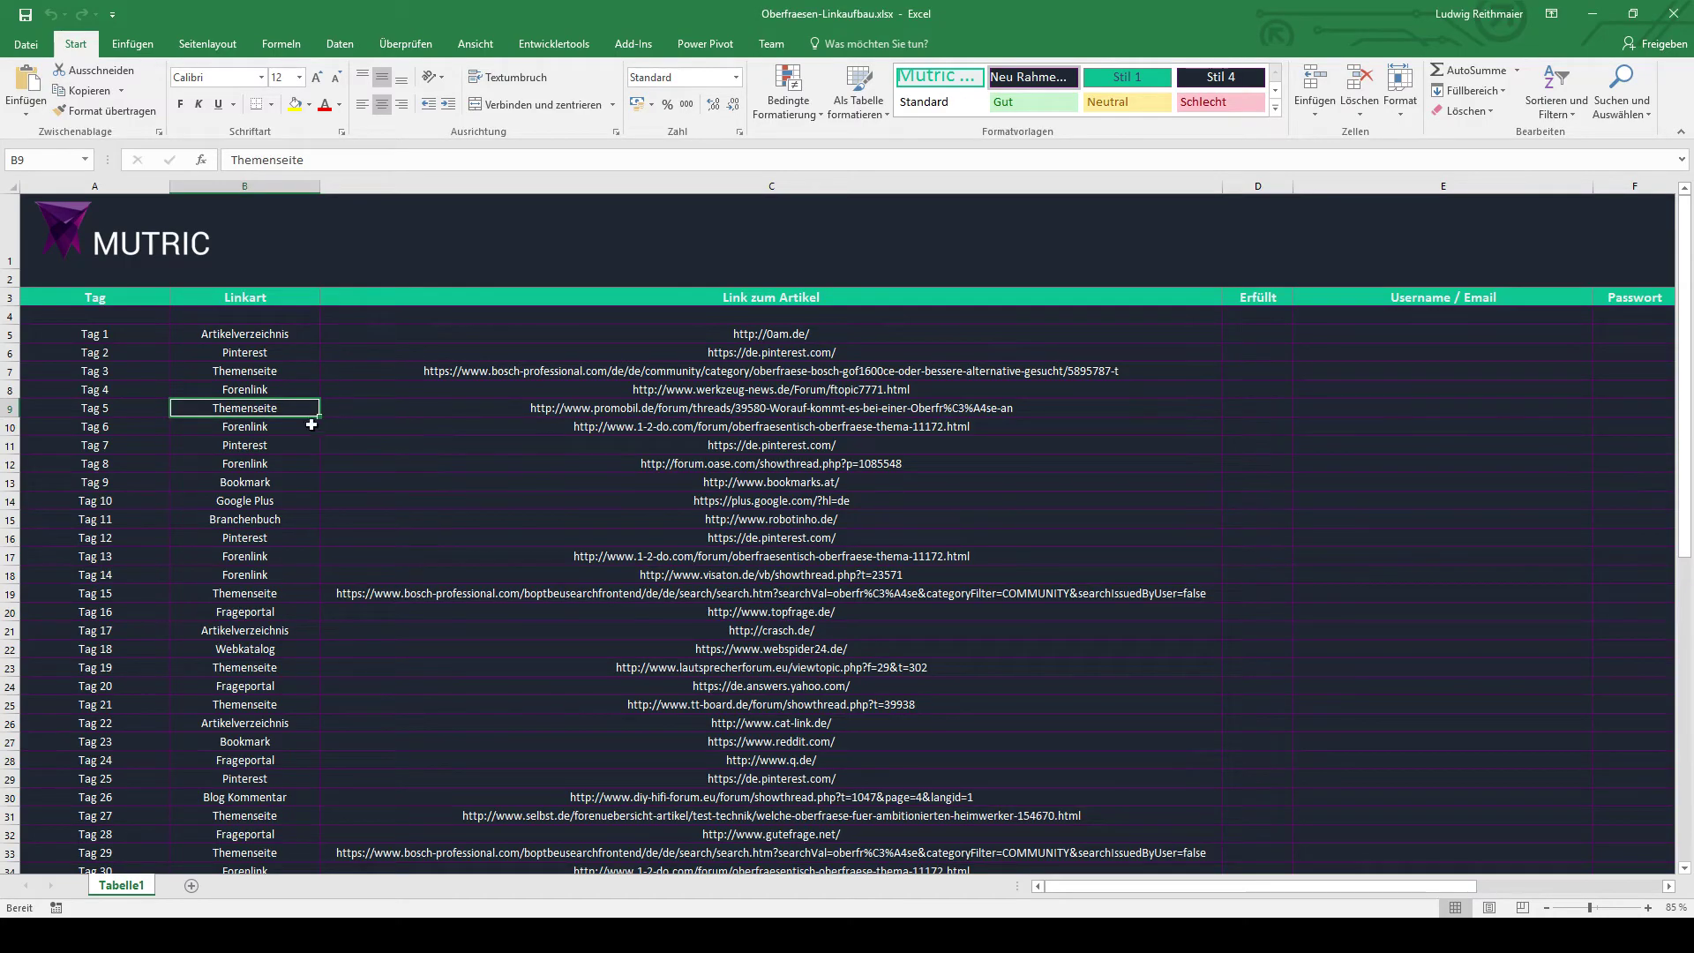
pyautogui.click(400, 405)
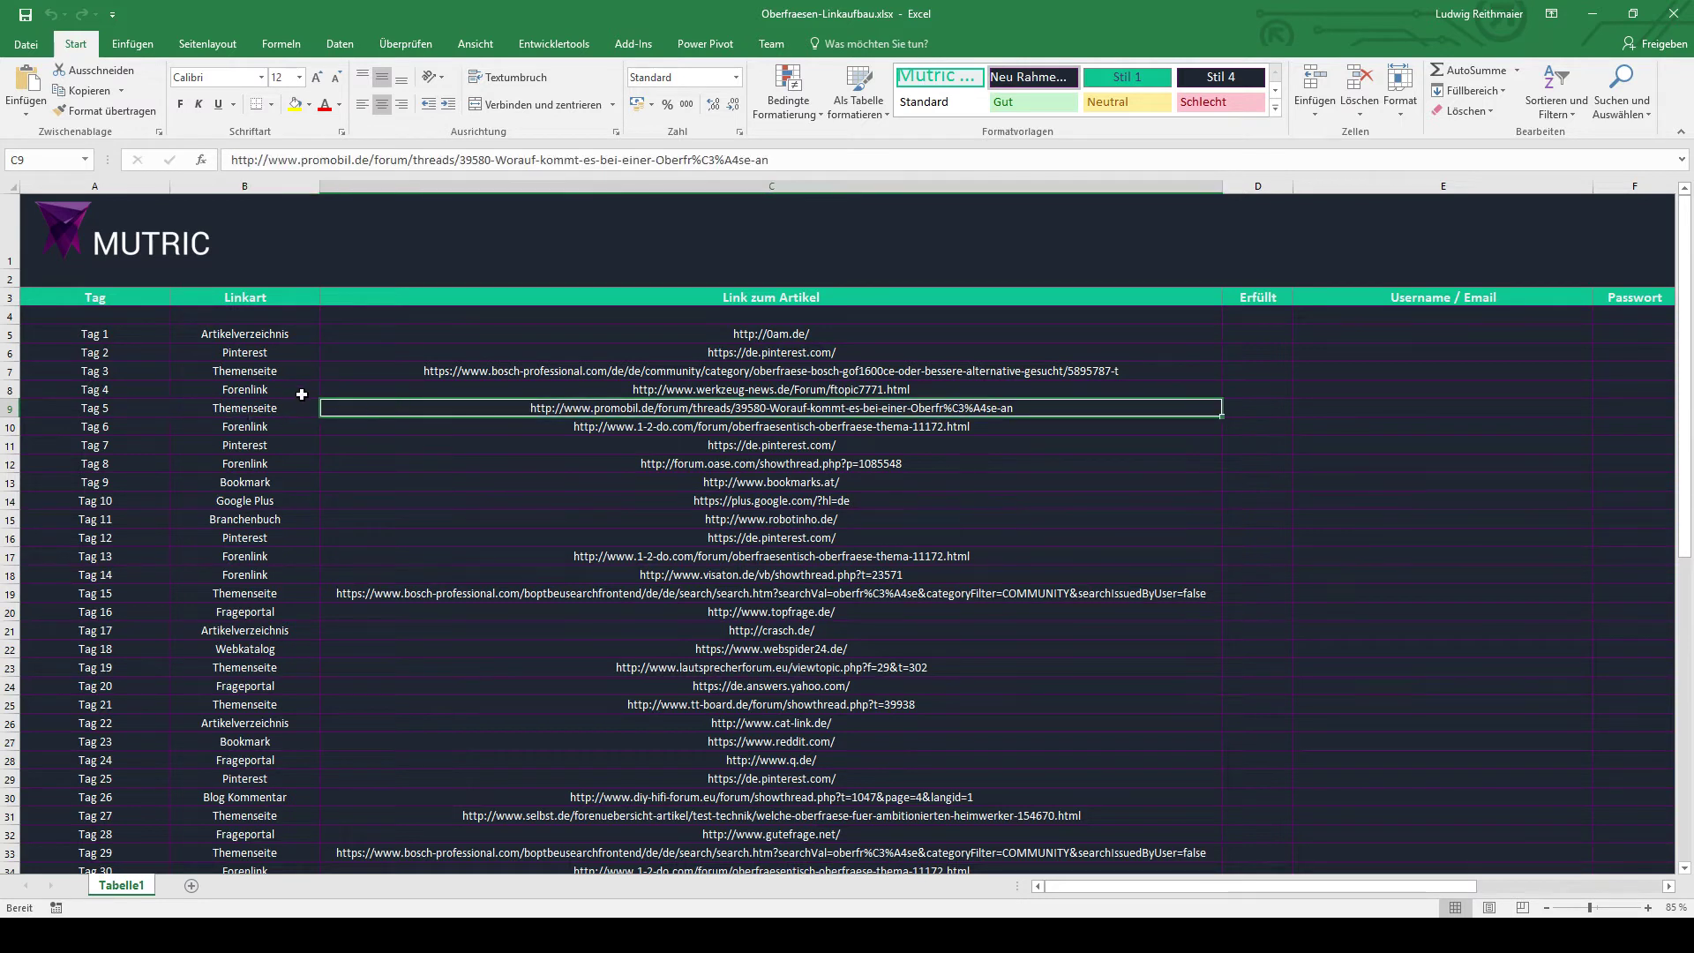
pyautogui.click(247, 411)
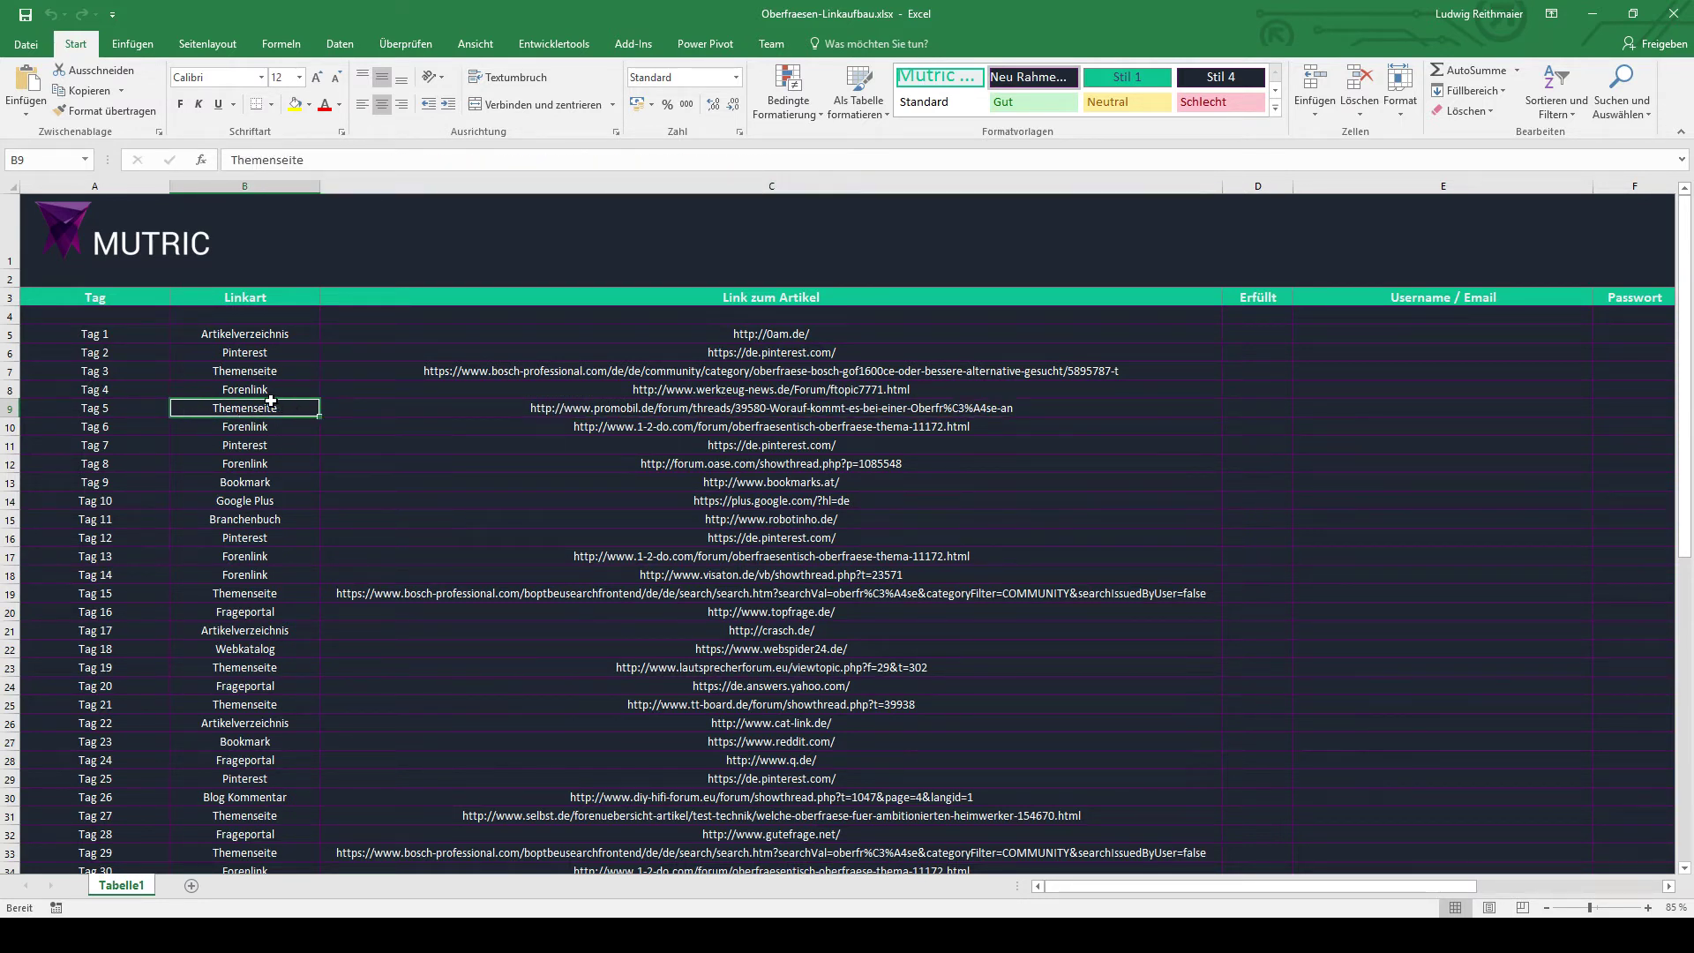
pyautogui.click(411, 426)
pyautogui.click(300, 390)
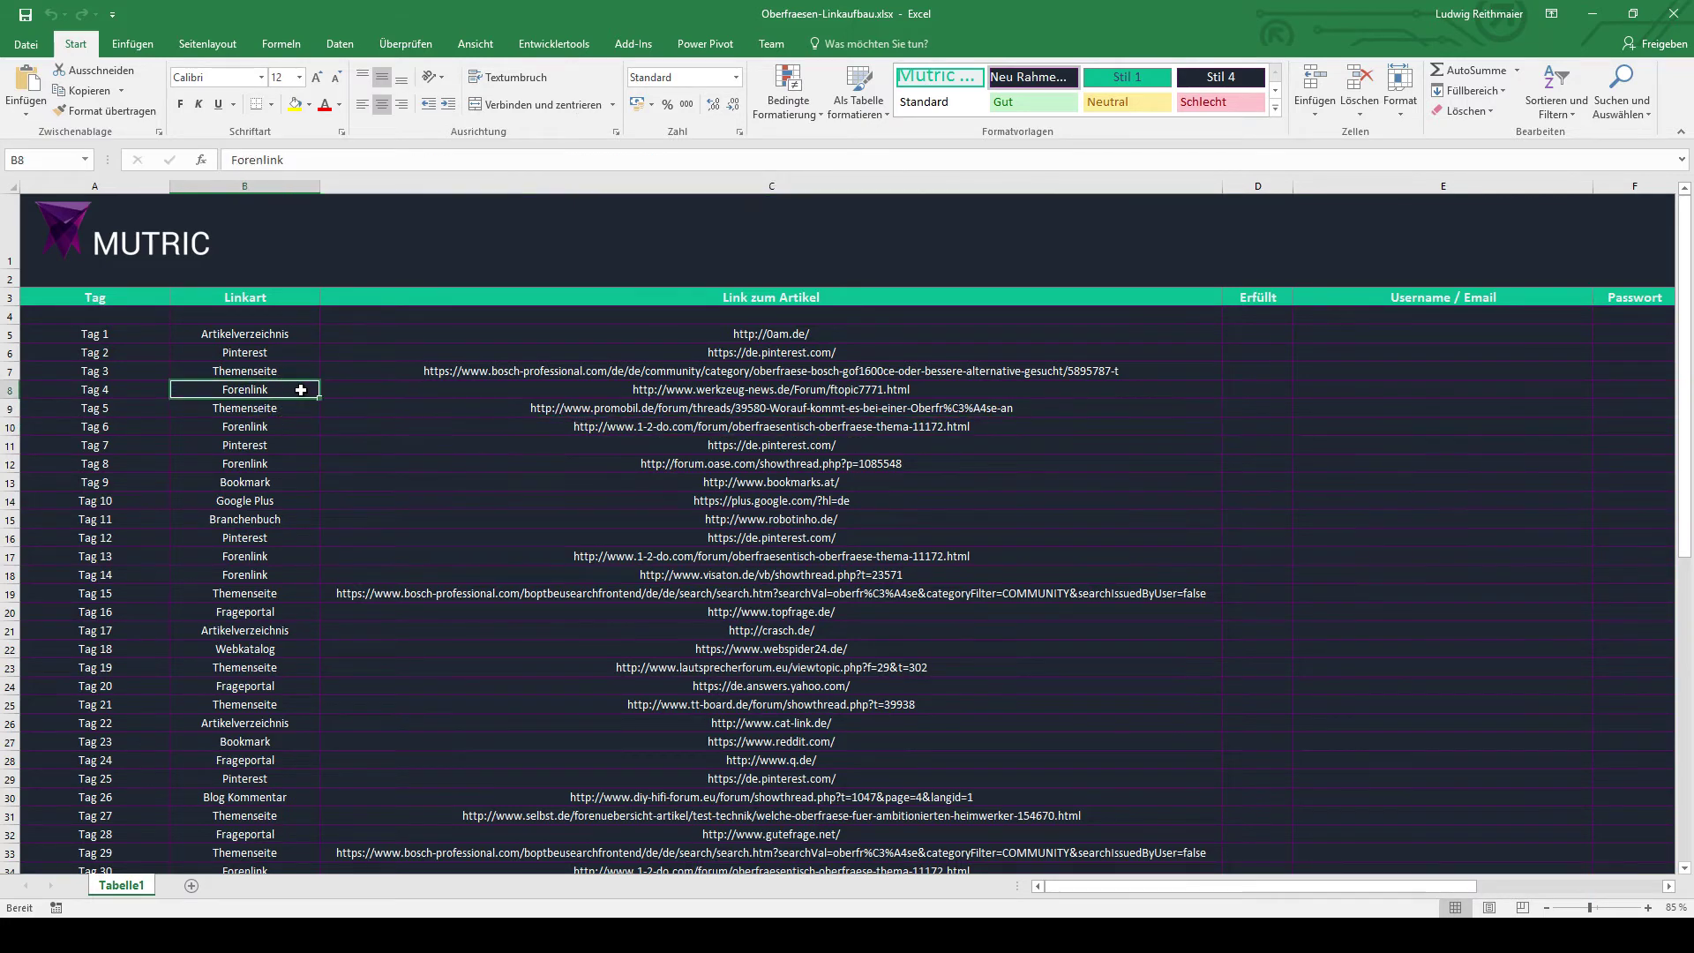
pyautogui.click(274, 412)
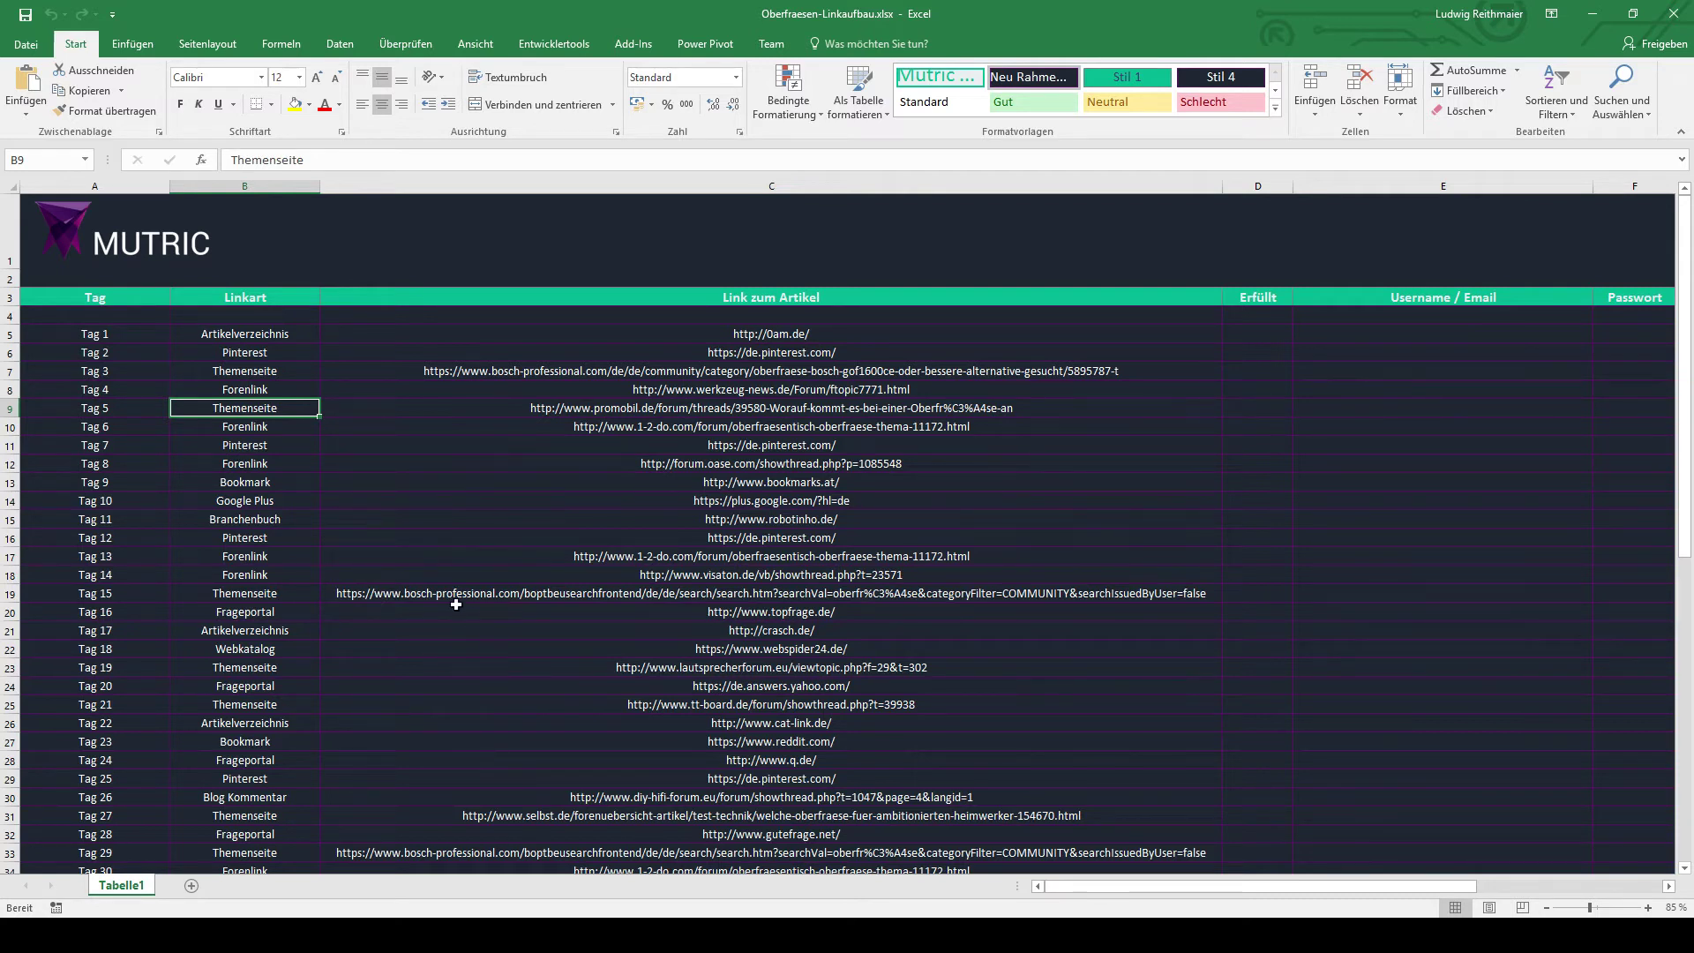
# Select the Tag 5 article link and look over the link plan down to about Tag 51 and back to Tag 1
pyautogui.click(729, 922)
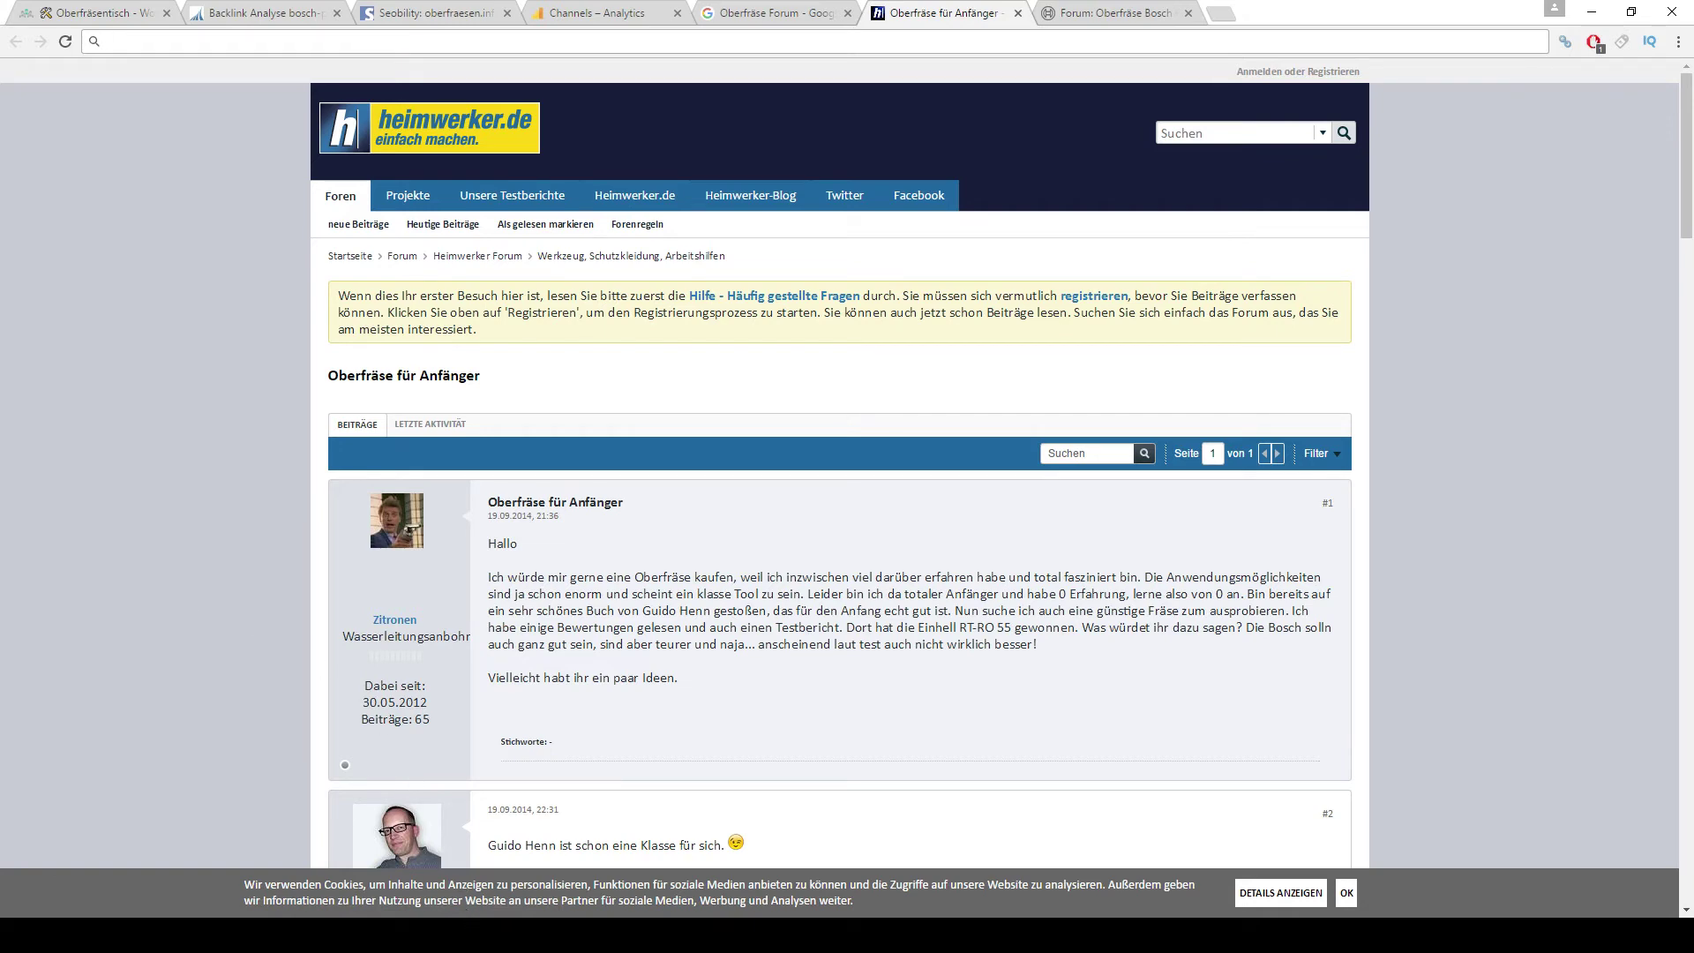
pyautogui.click(441, 887)
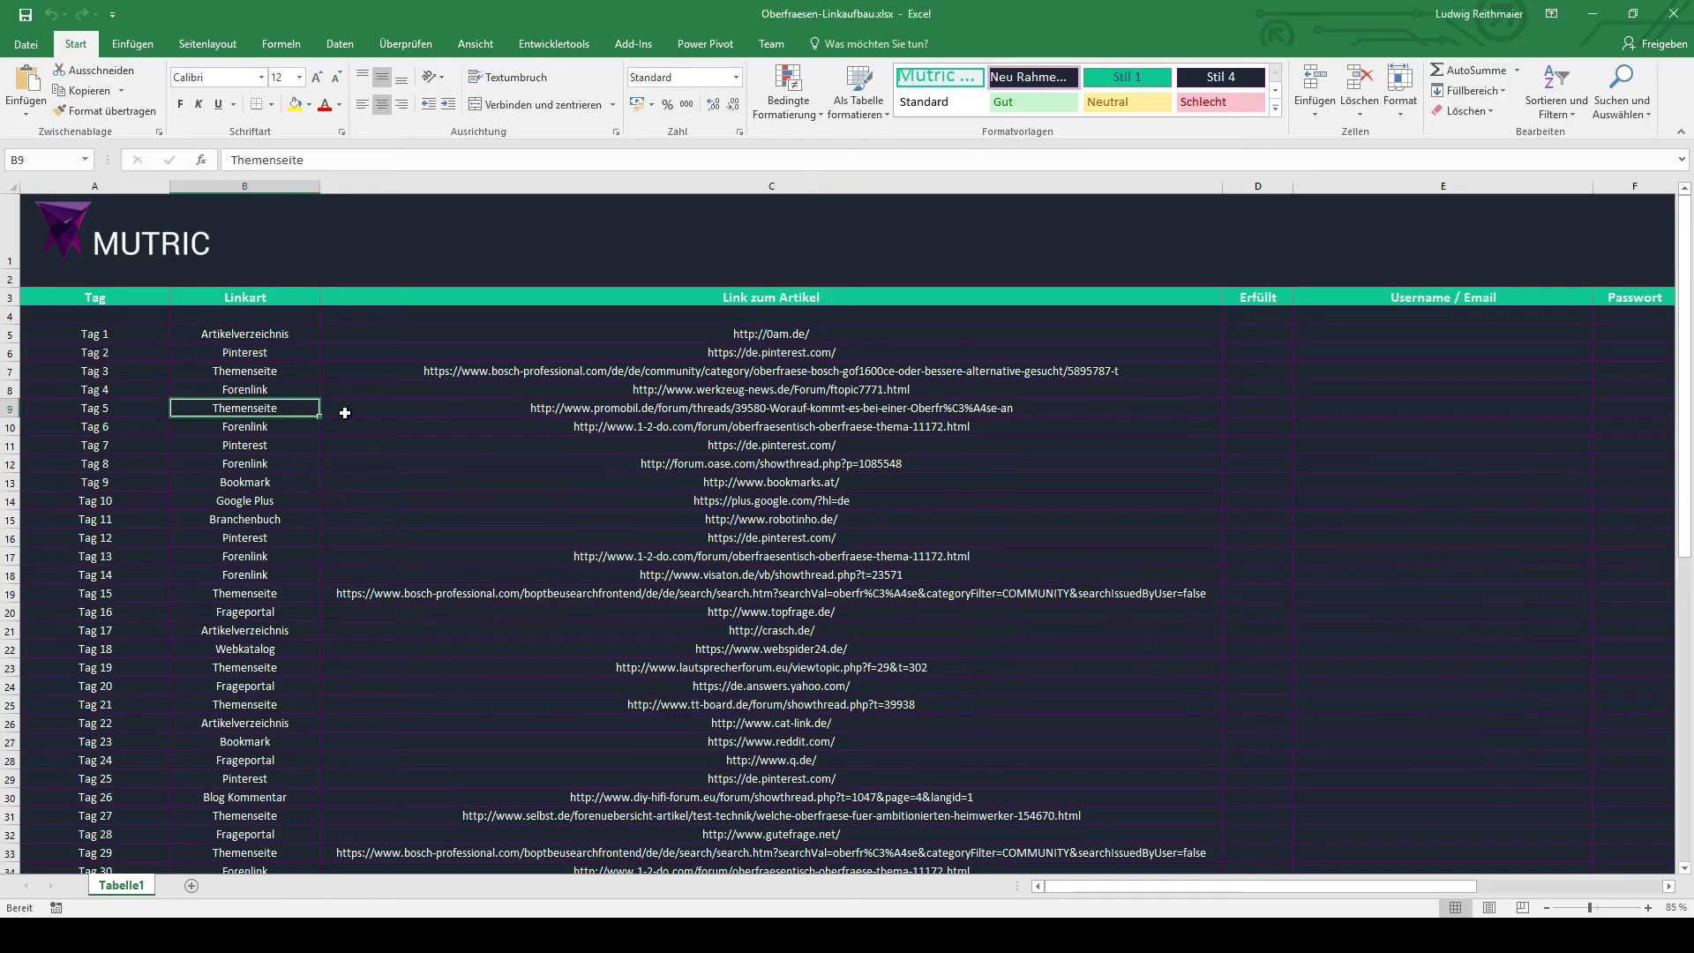
pyautogui.click(341, 410)
pyautogui.scroll(-12, 315, 472)
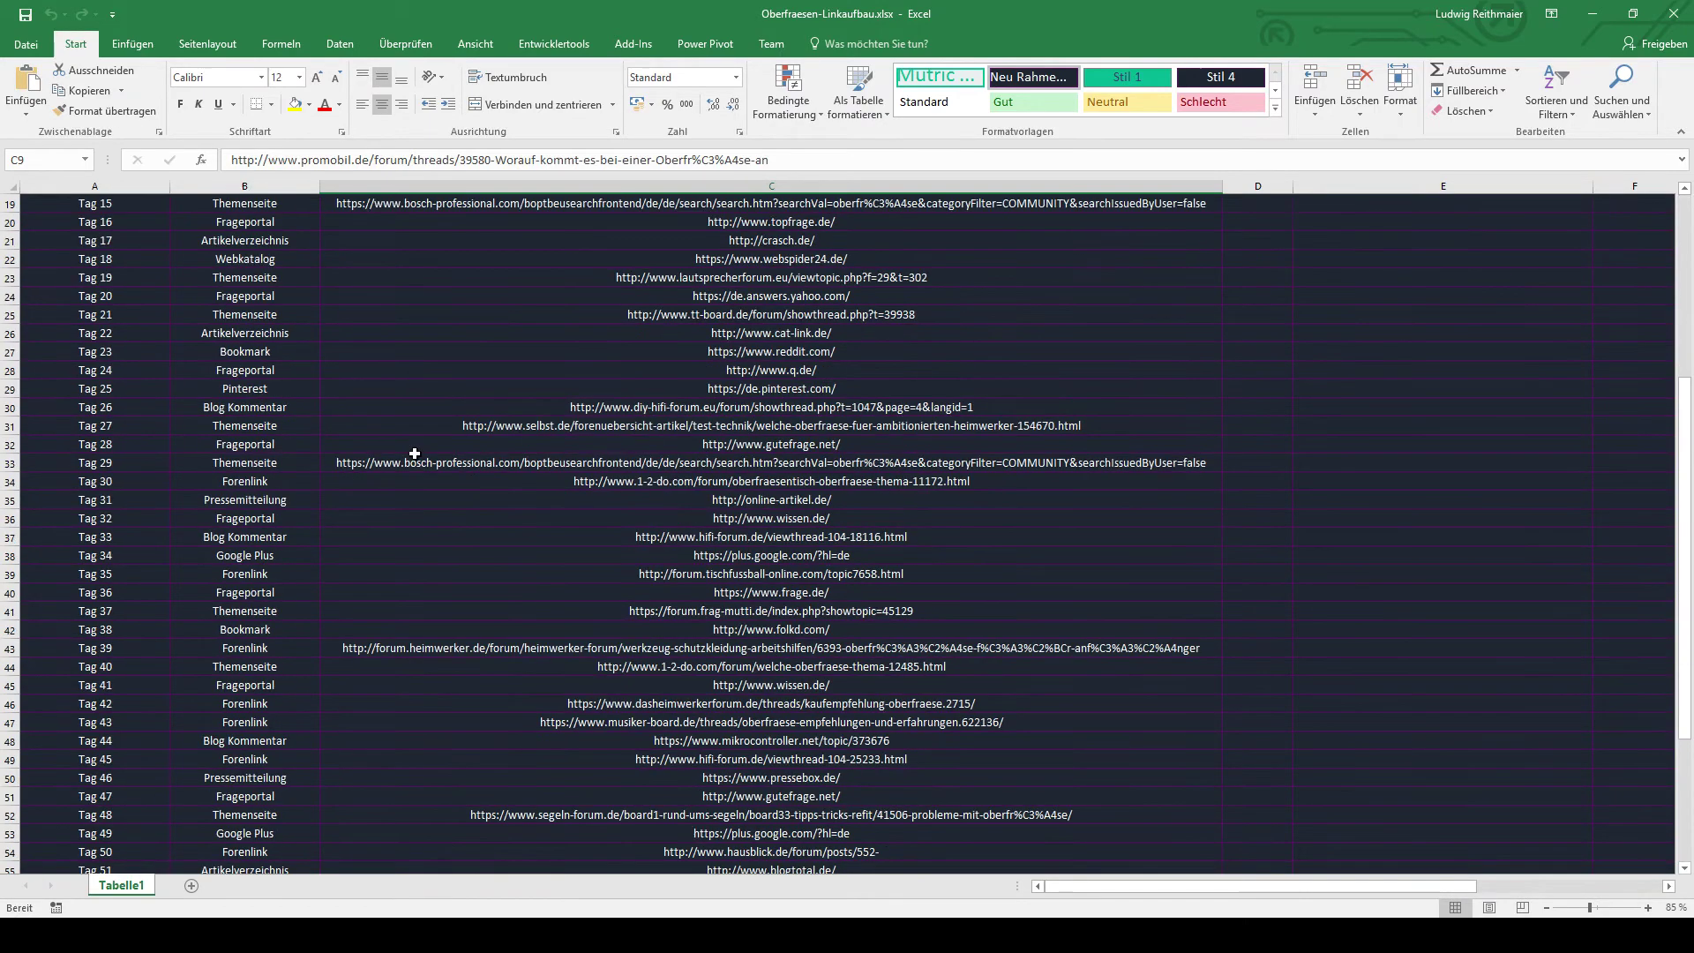
pyautogui.scroll(10, 407, 481)
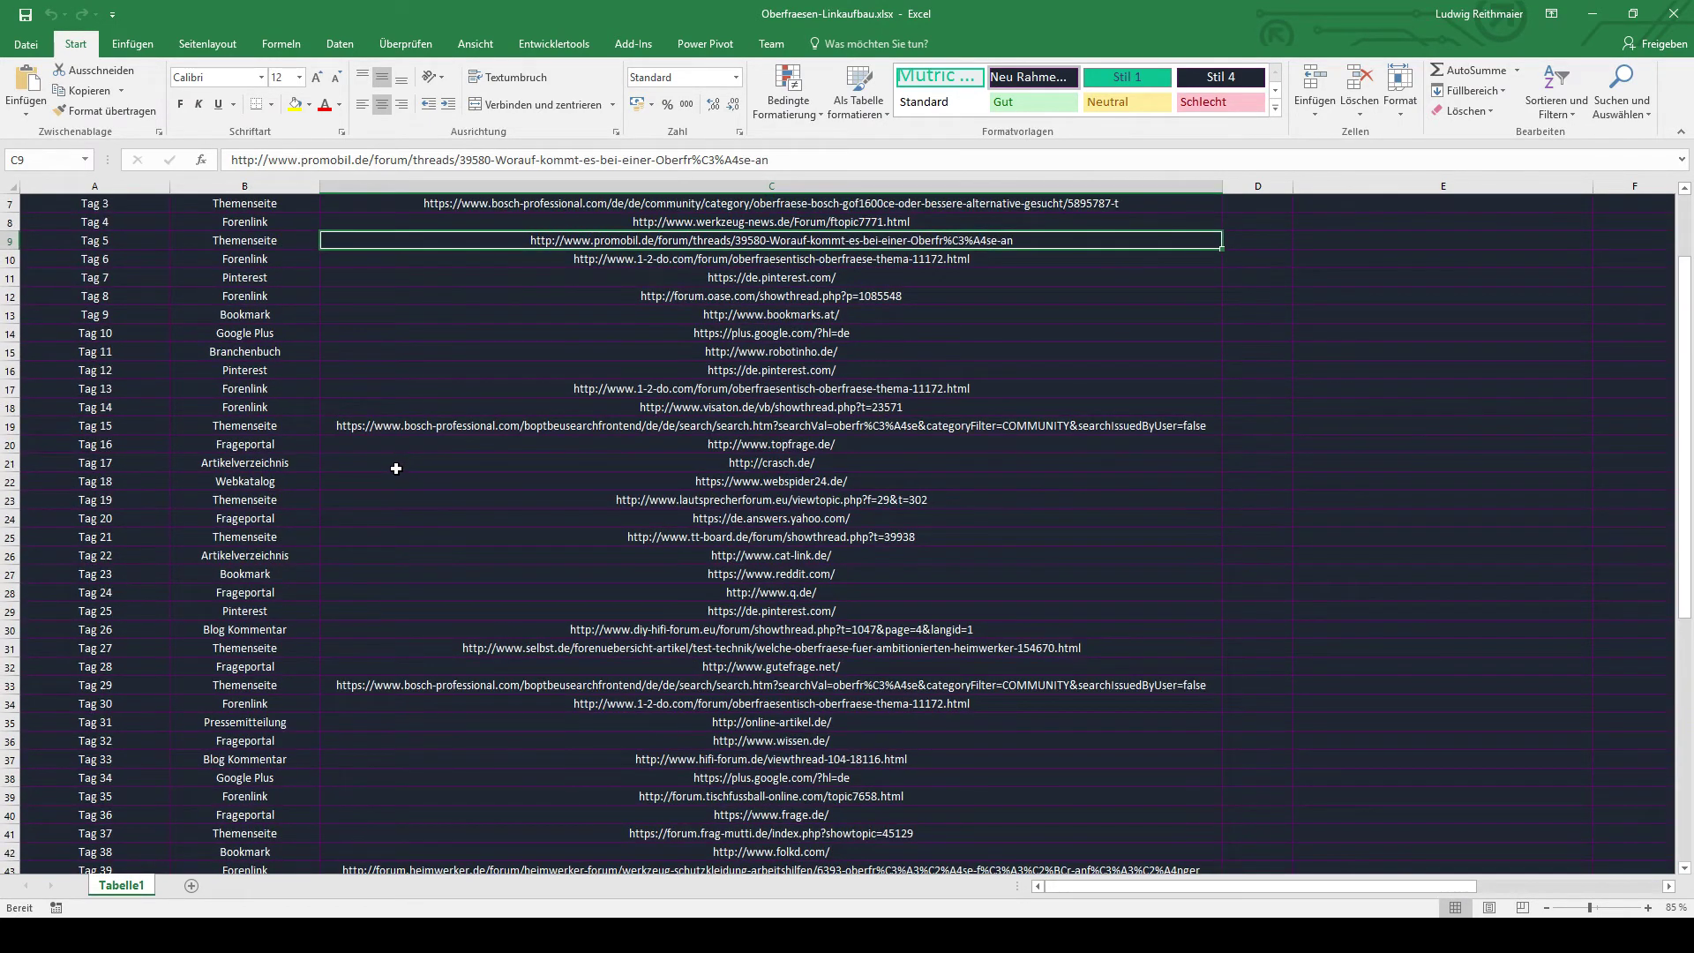
pyautogui.scroll(2, 398, 465)
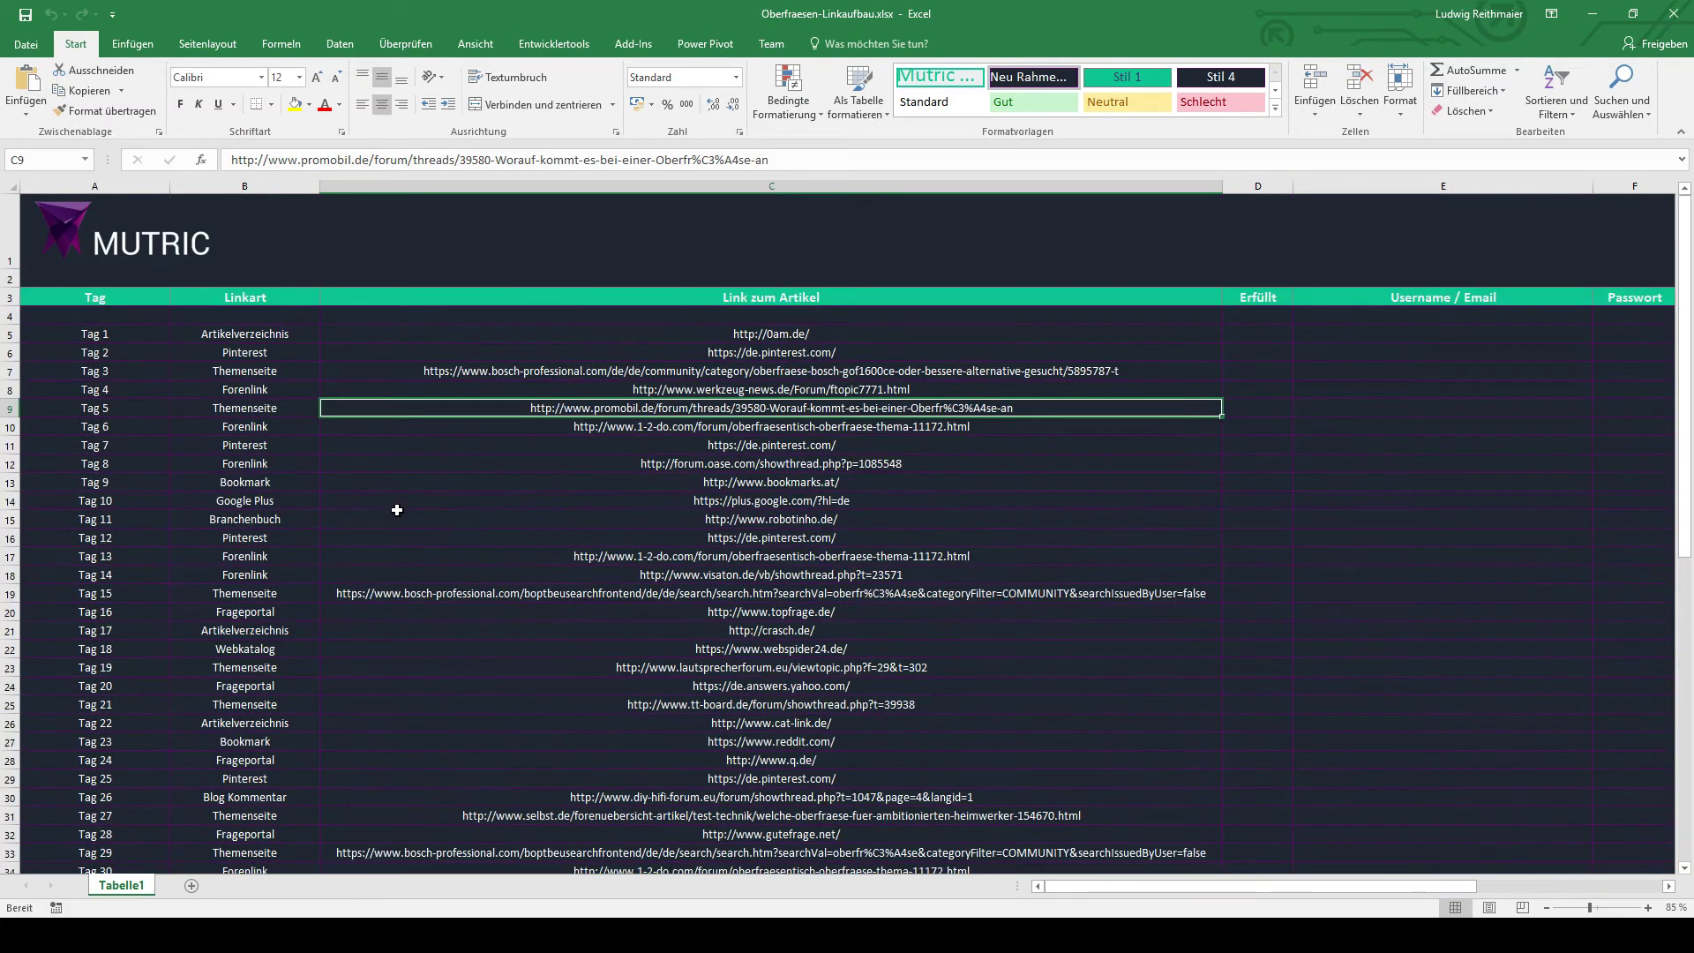
# Switch to the browser and change the Google search to "Oberfräse kommentar hinterlassen"
pyautogui.click(688, 917)
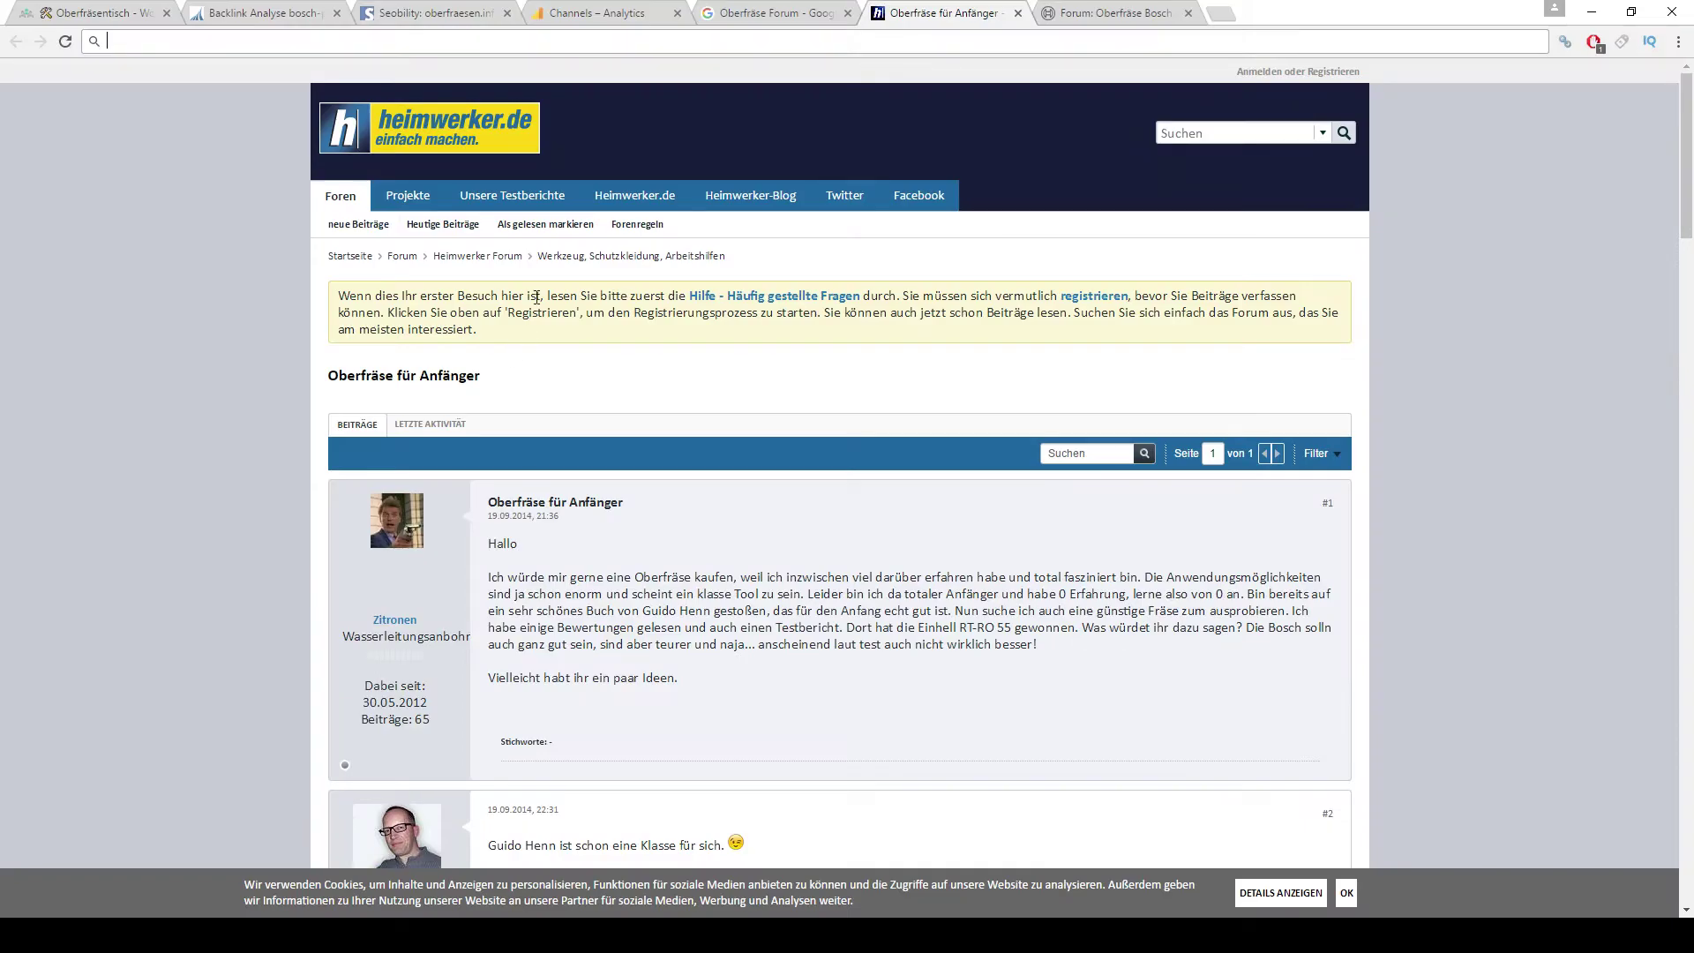
pyautogui.click(1098, 12)
pyautogui.click(839, 12)
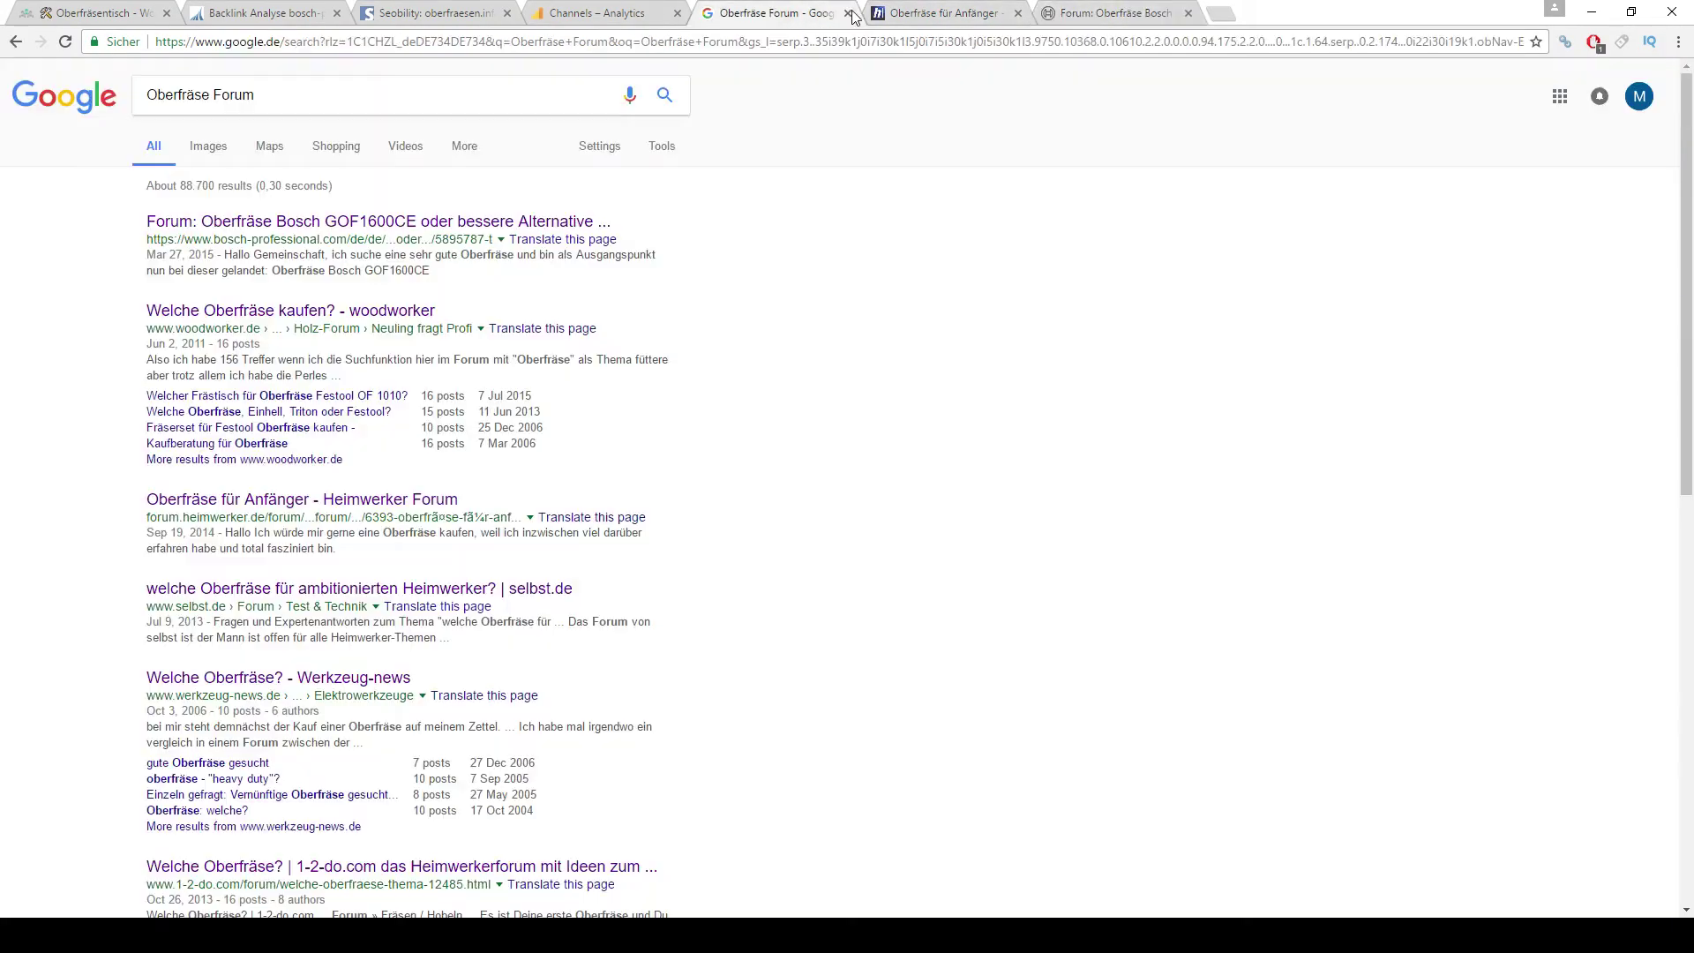
pyautogui.click(256, 92)
pyautogui.doubleClick(243, 90)
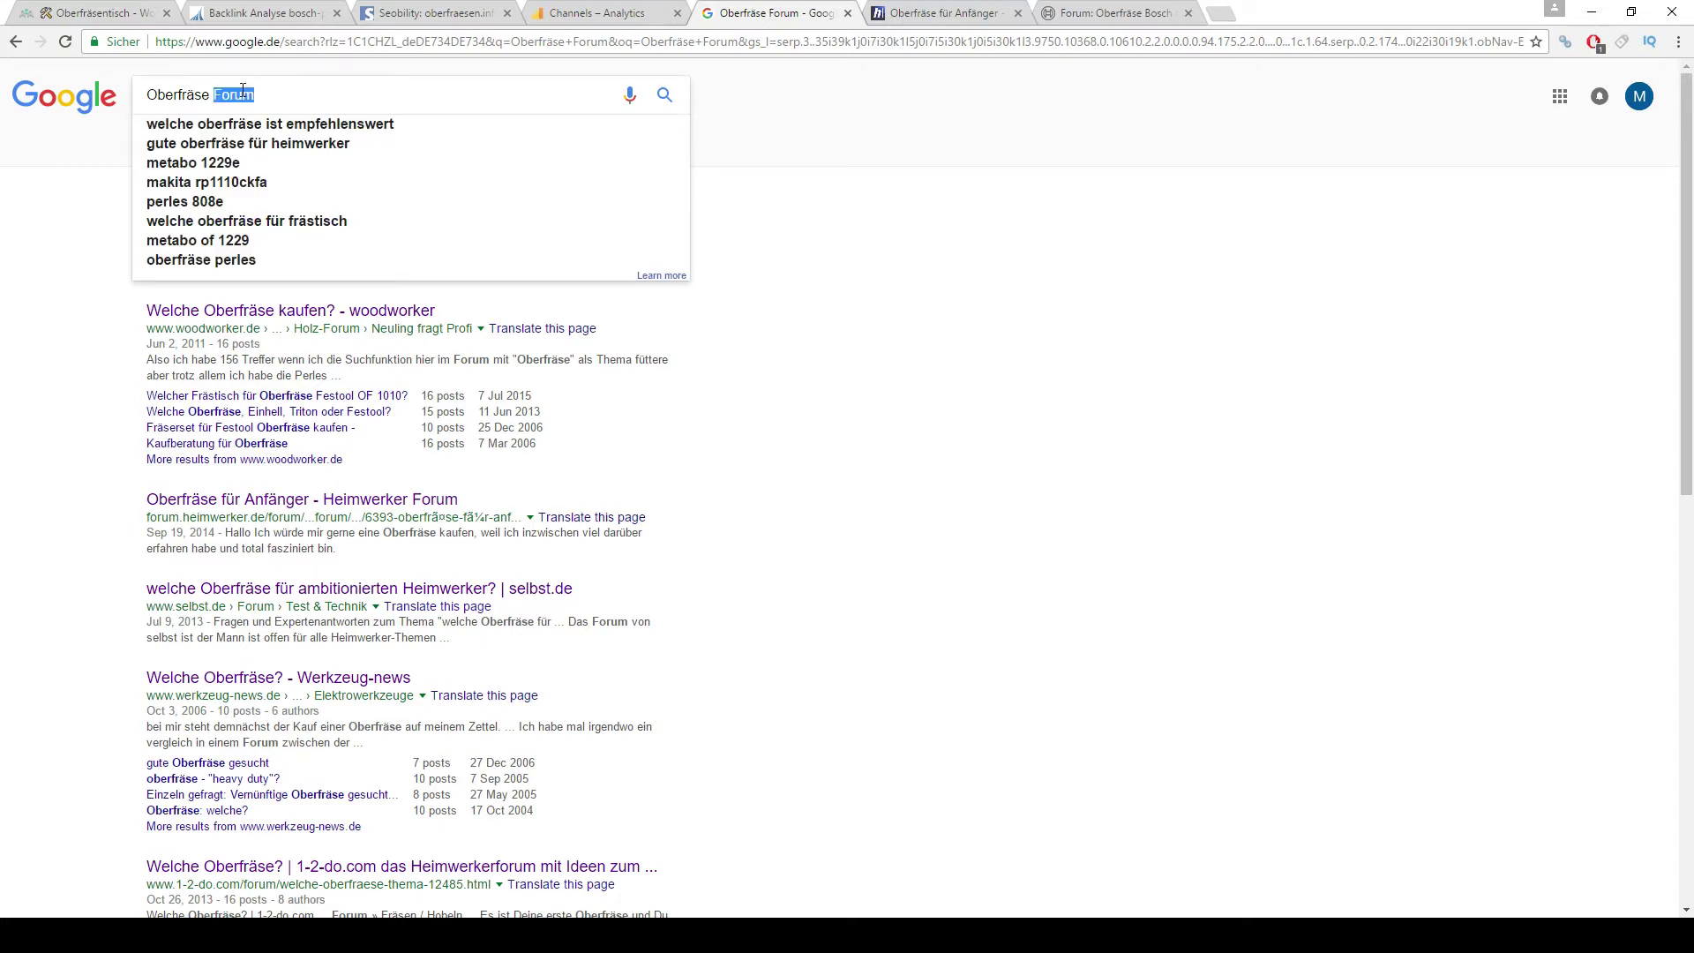
pyautogui.write('kommentar hinterlöas')
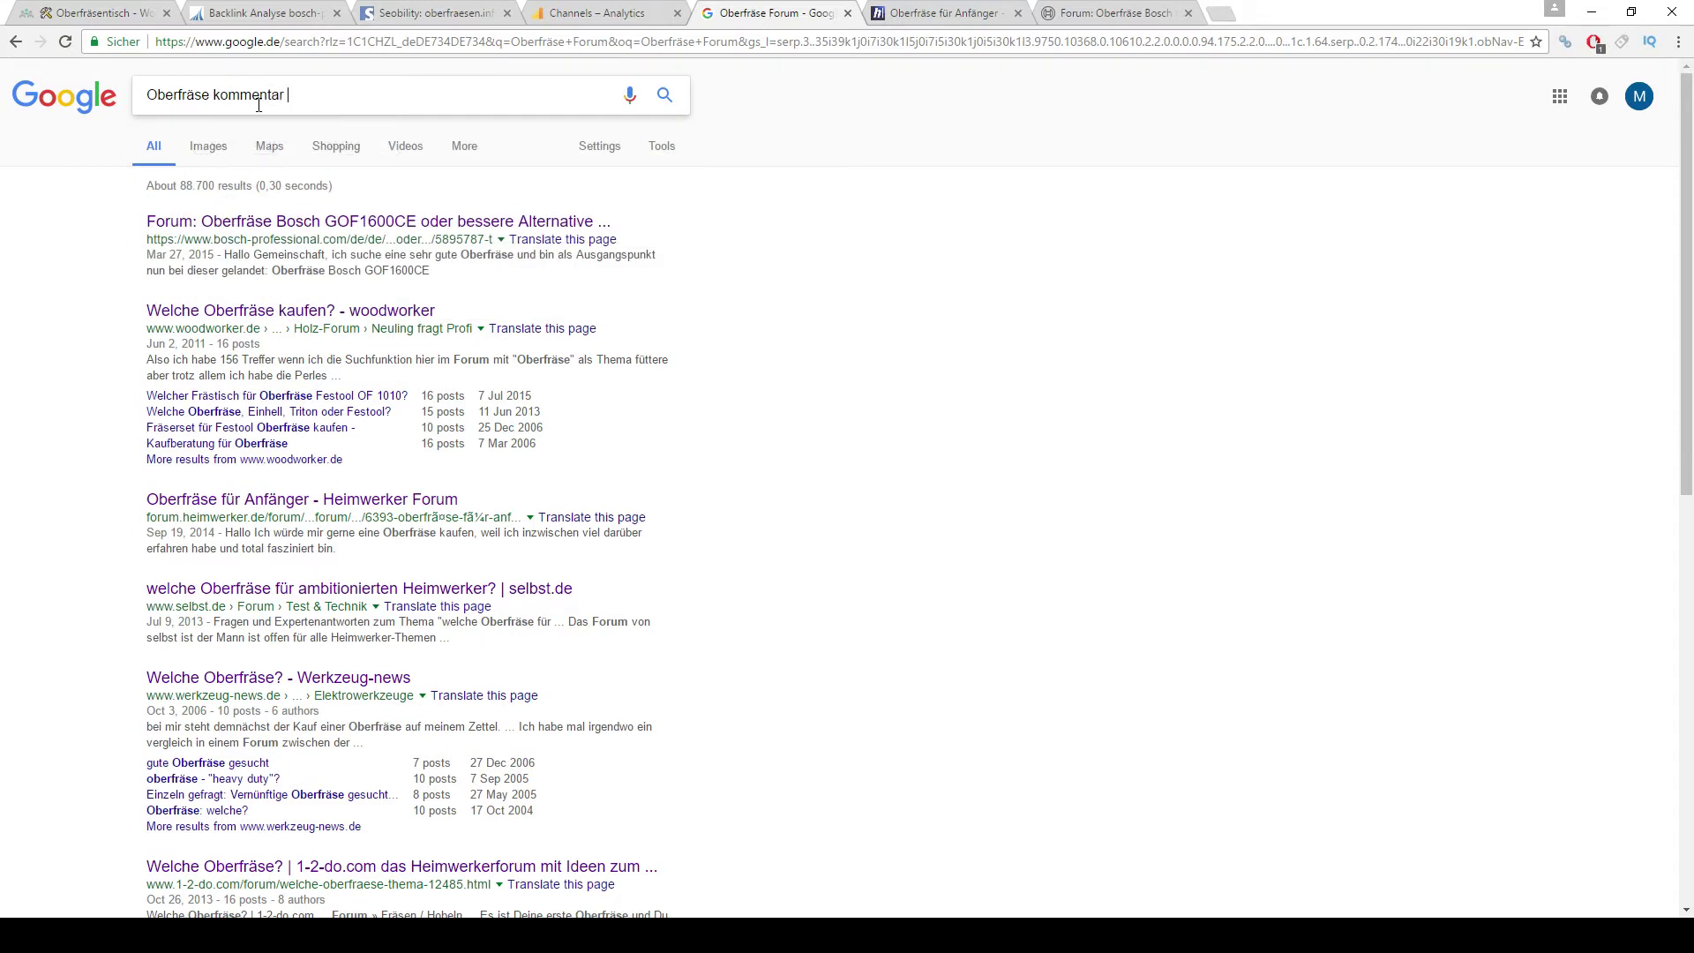
pyautogui.press('BackSpace')
pyautogui.press('BackSpace')
pyautogui.press('BackSpace')
pyautogui.write('assen')
pyautogui.press('Return')
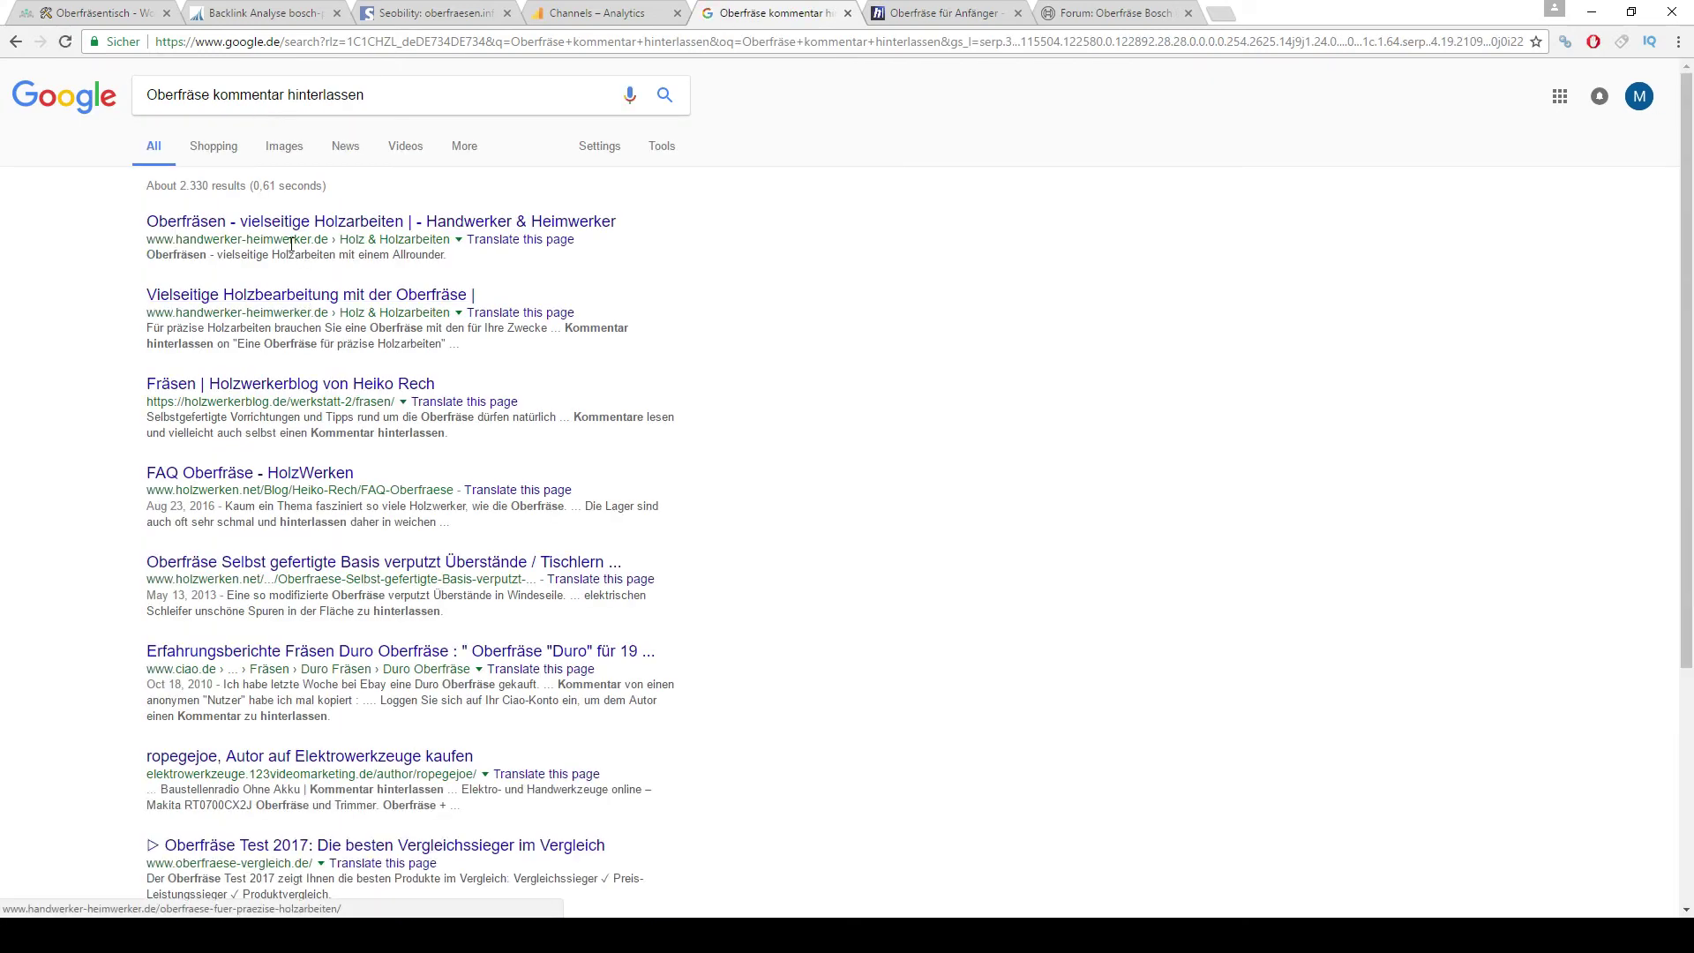
# Open both handwerker-heimwerker.de results in new tabs and place the cursor in the Webseite field of the "Oberfräsen – vielseitige Holzarbeiten" article's comment form
pyautogui.middleClick(296, 298)
pyautogui.middleClick(296, 298)
pyautogui.click(918, 13)
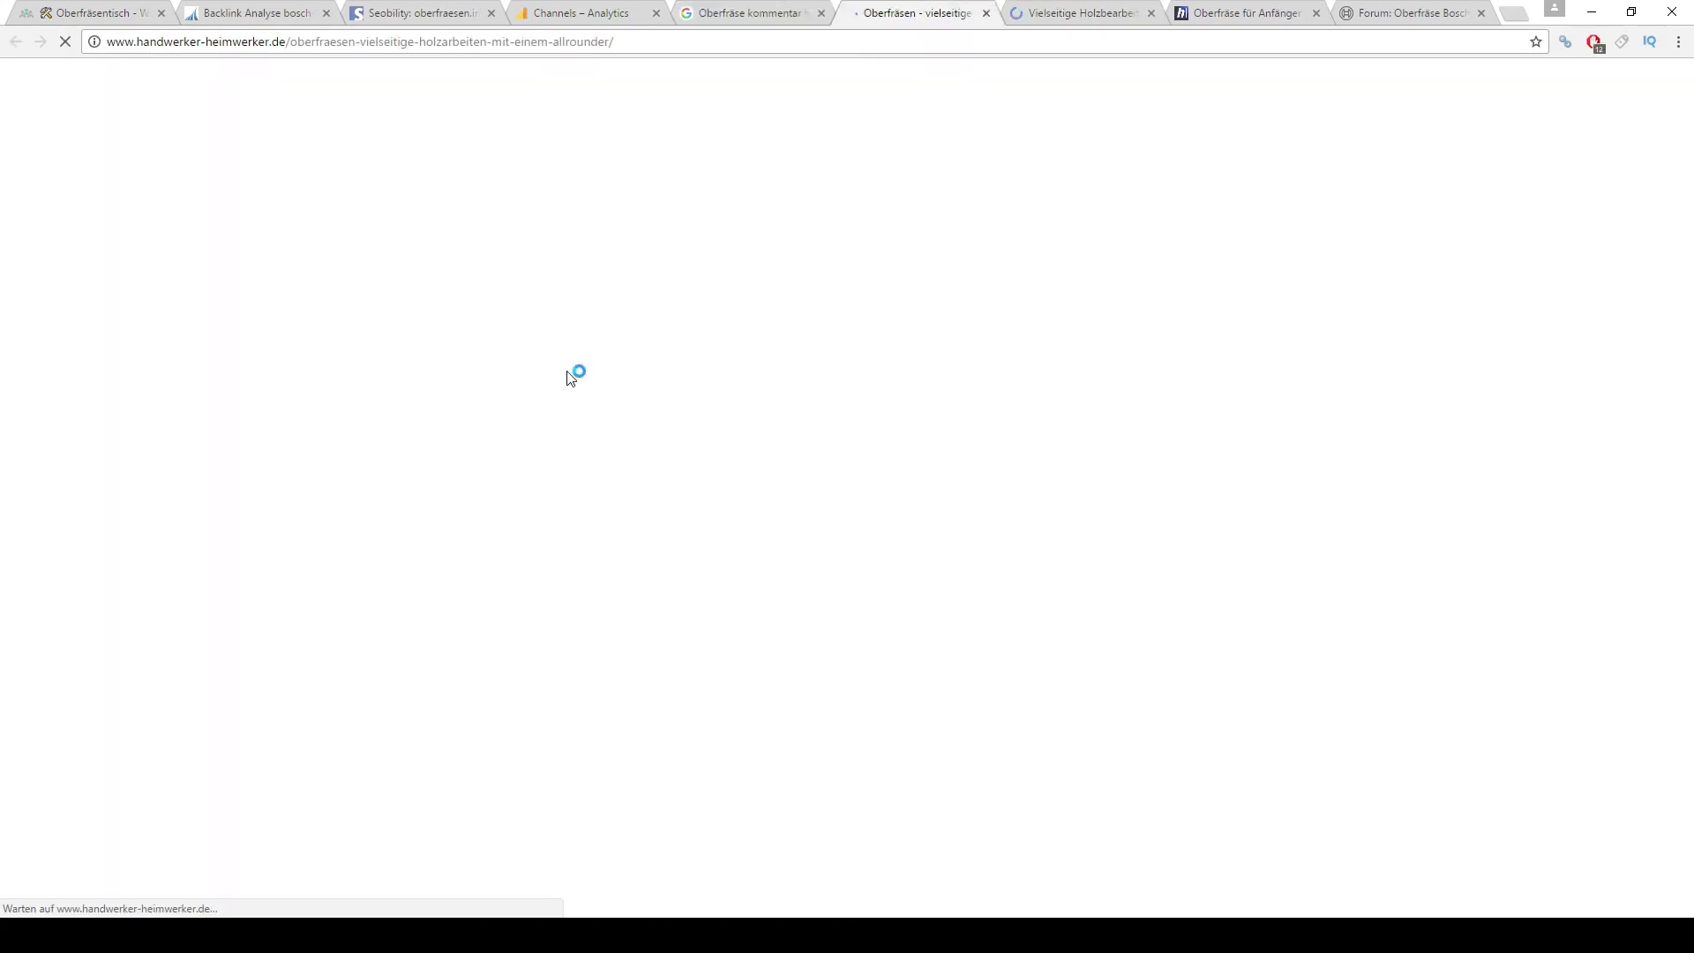
pyautogui.scroll(-2, 148, 749)
pyautogui.scroll(-20, 148, 749)
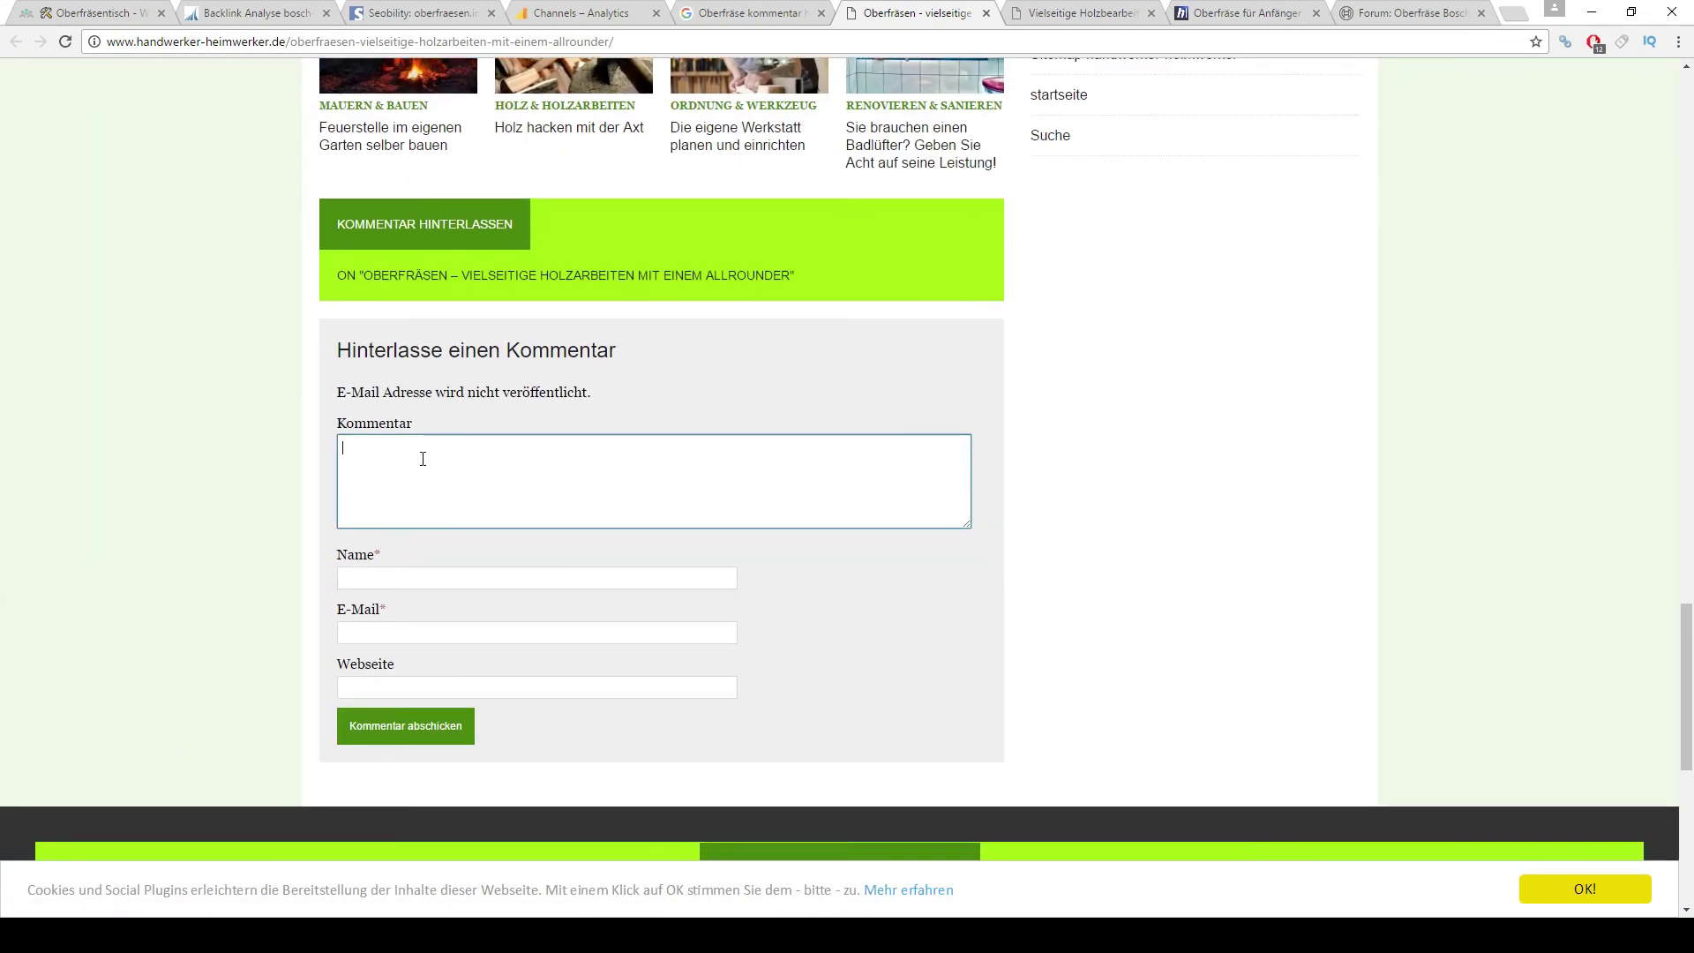
pyautogui.click(423, 681)
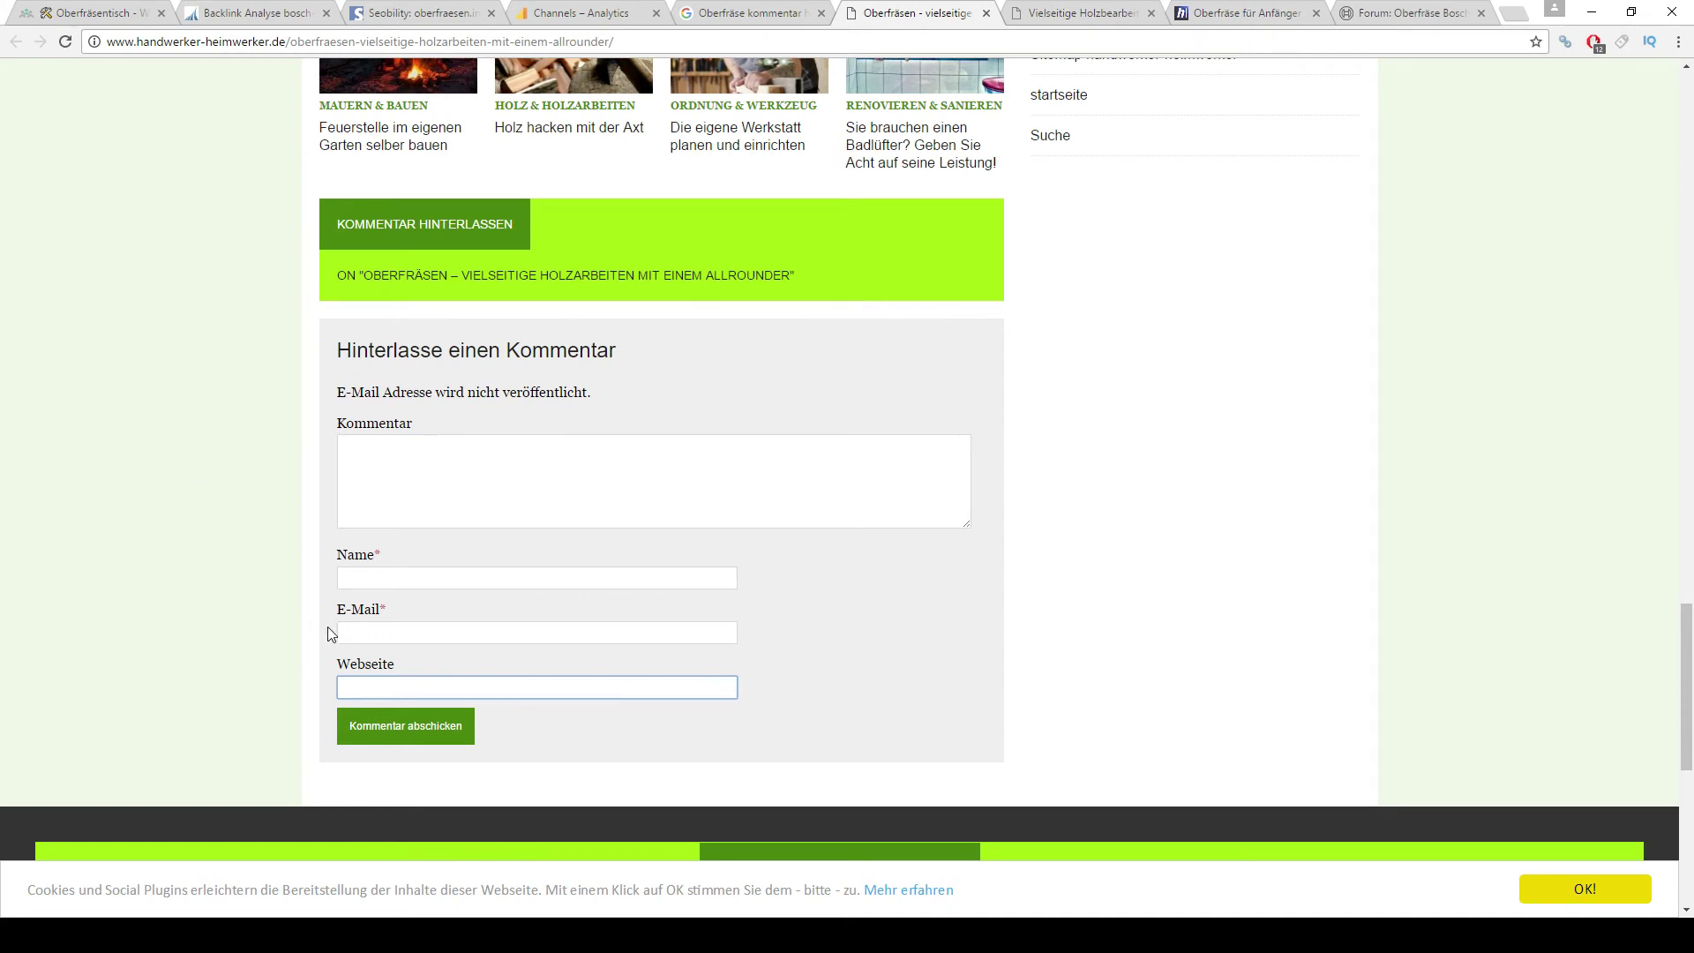
# Switch to Oberfraesen-Linkaufbau.xlsx in Excel and look through the link types down to about Tag 54
pyautogui.click(467, 891)
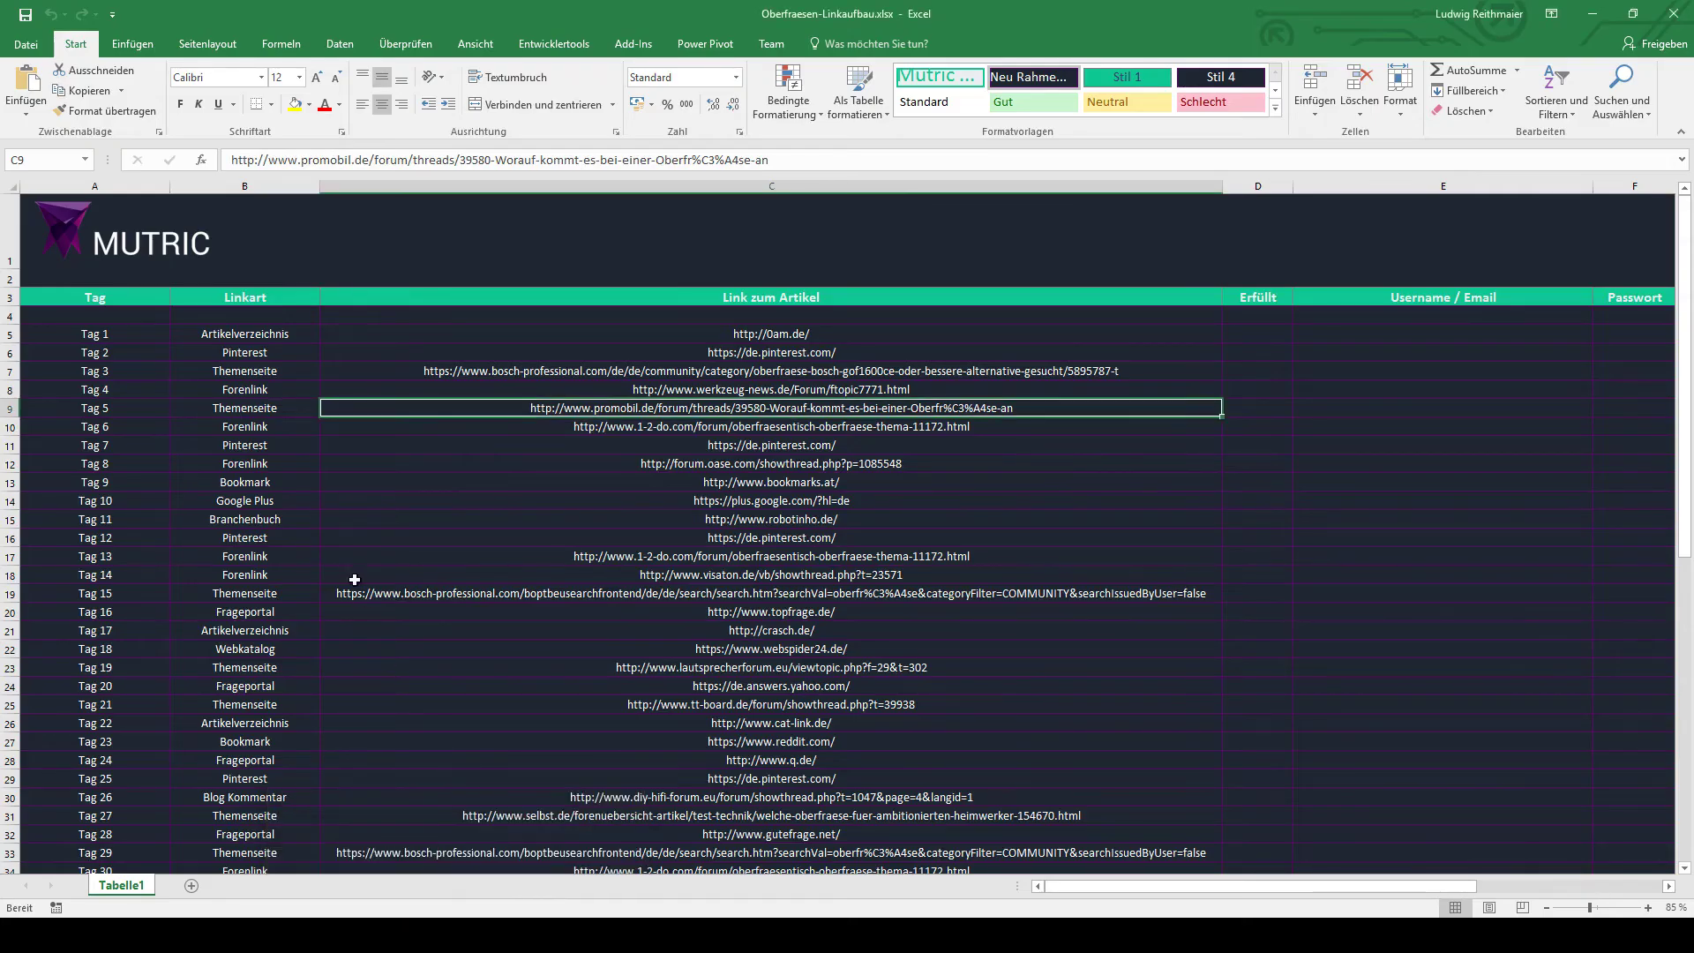
pyautogui.scroll(-2, 324, 540)
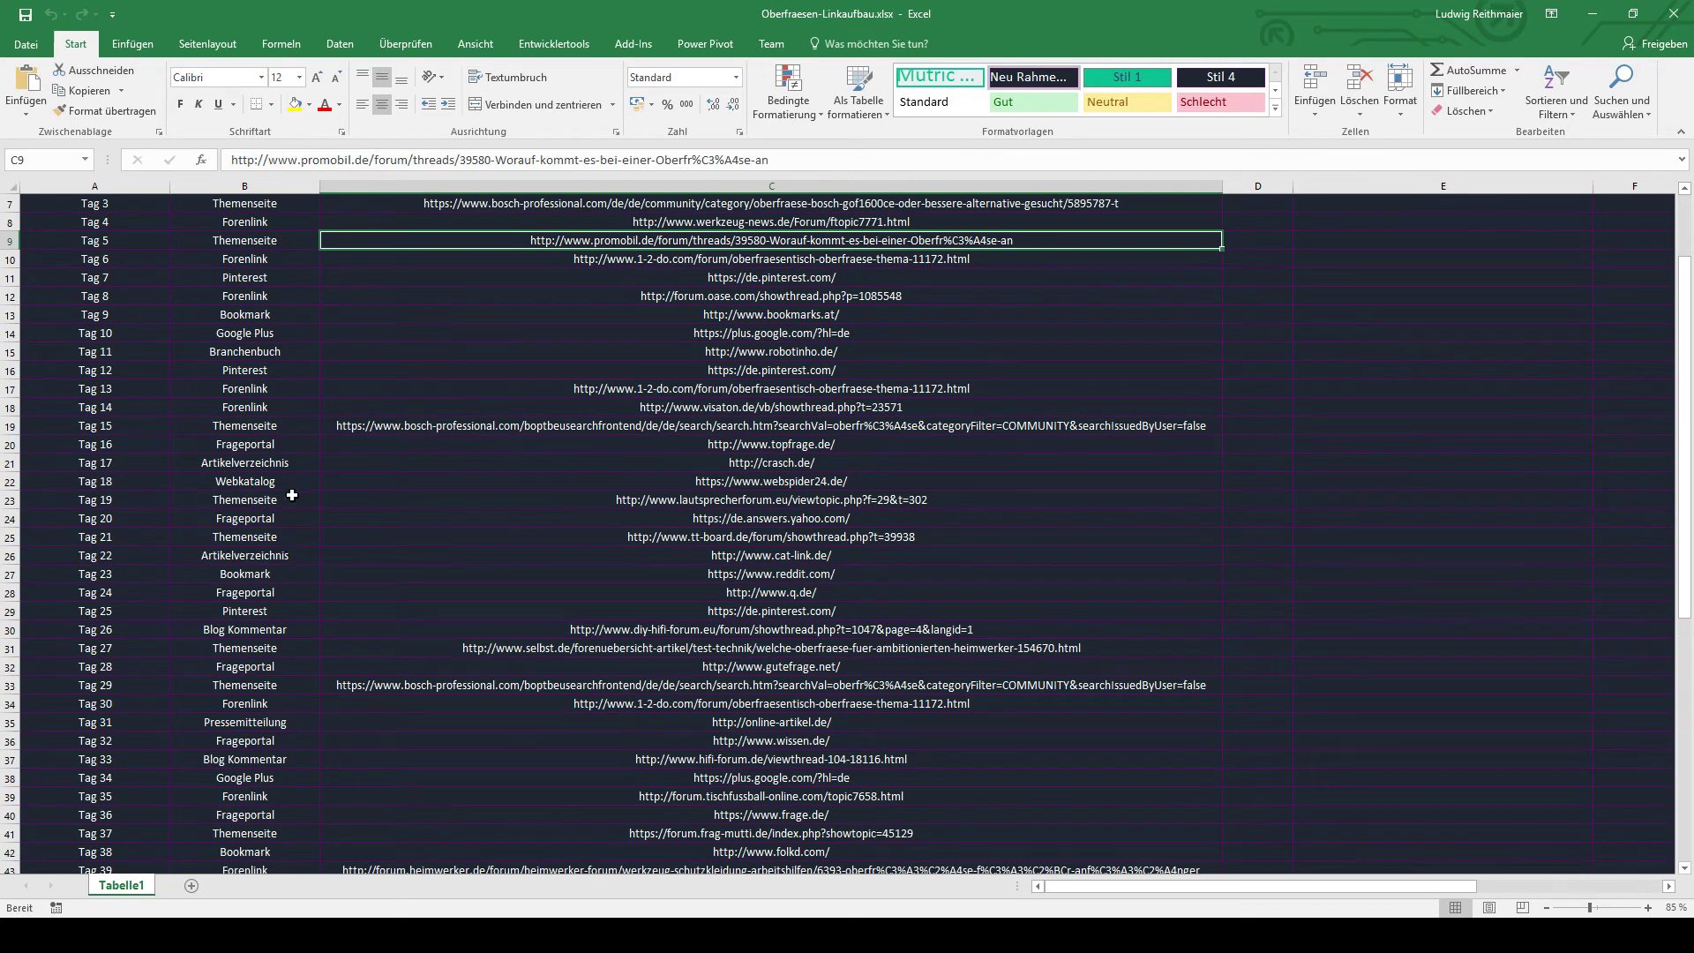
pyautogui.scroll(-3, 290, 486)
pyautogui.scroll(-4, 285, 575)
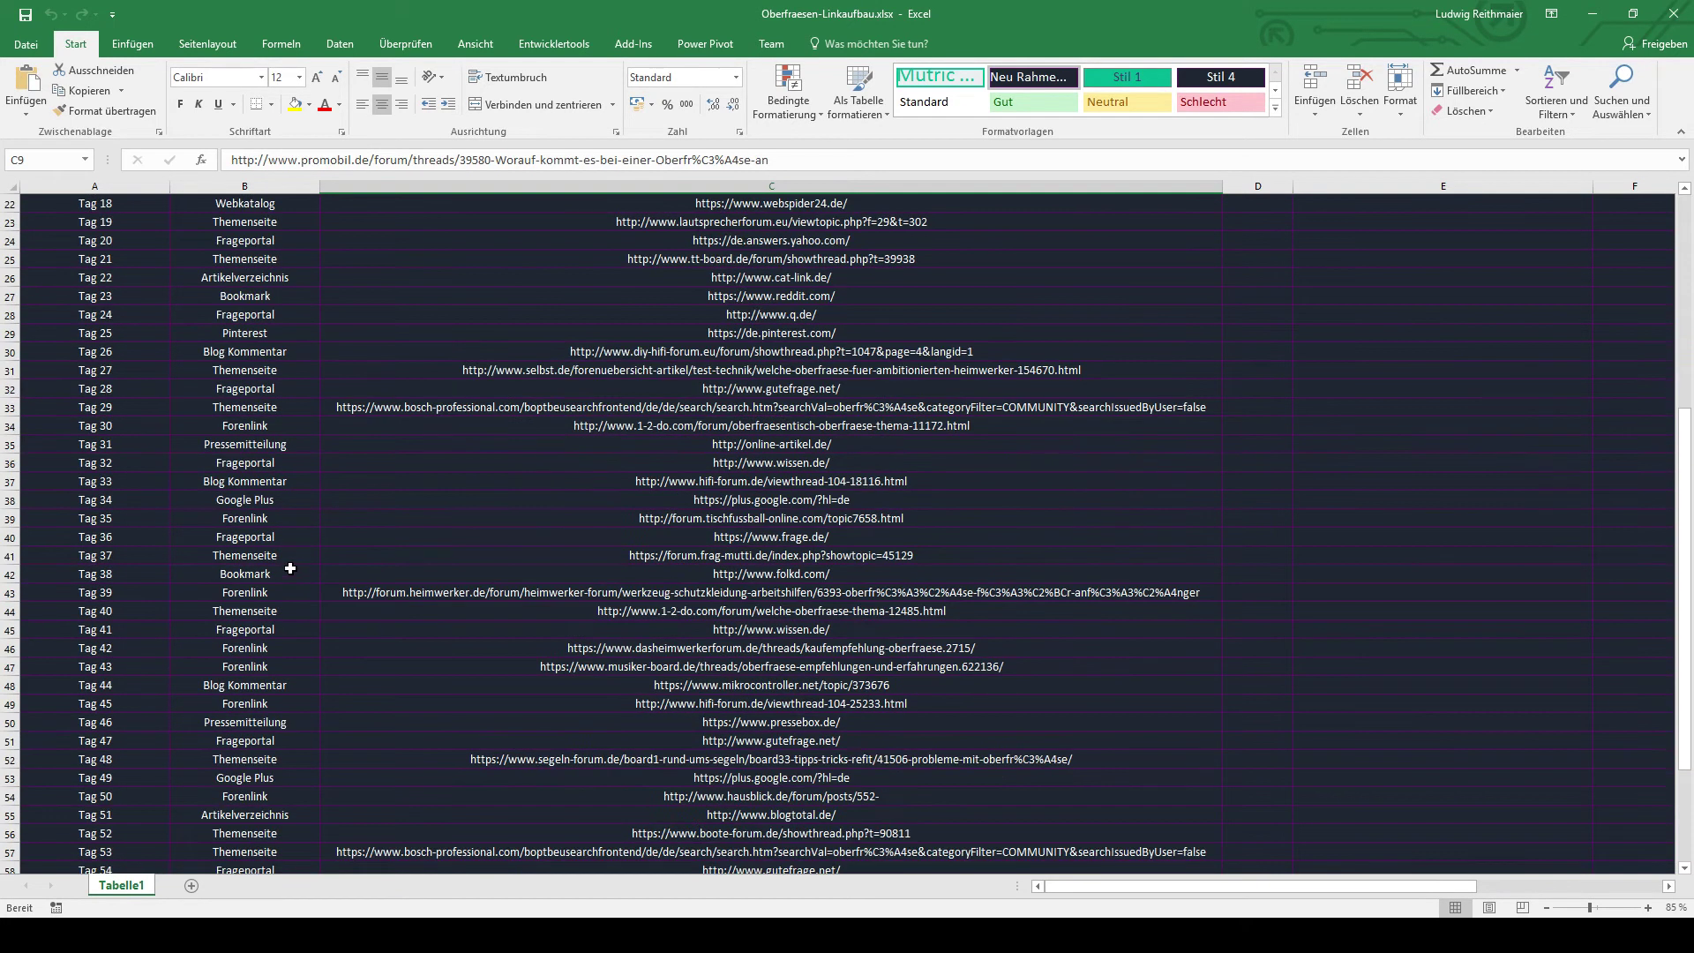
pyautogui.click(290, 574)
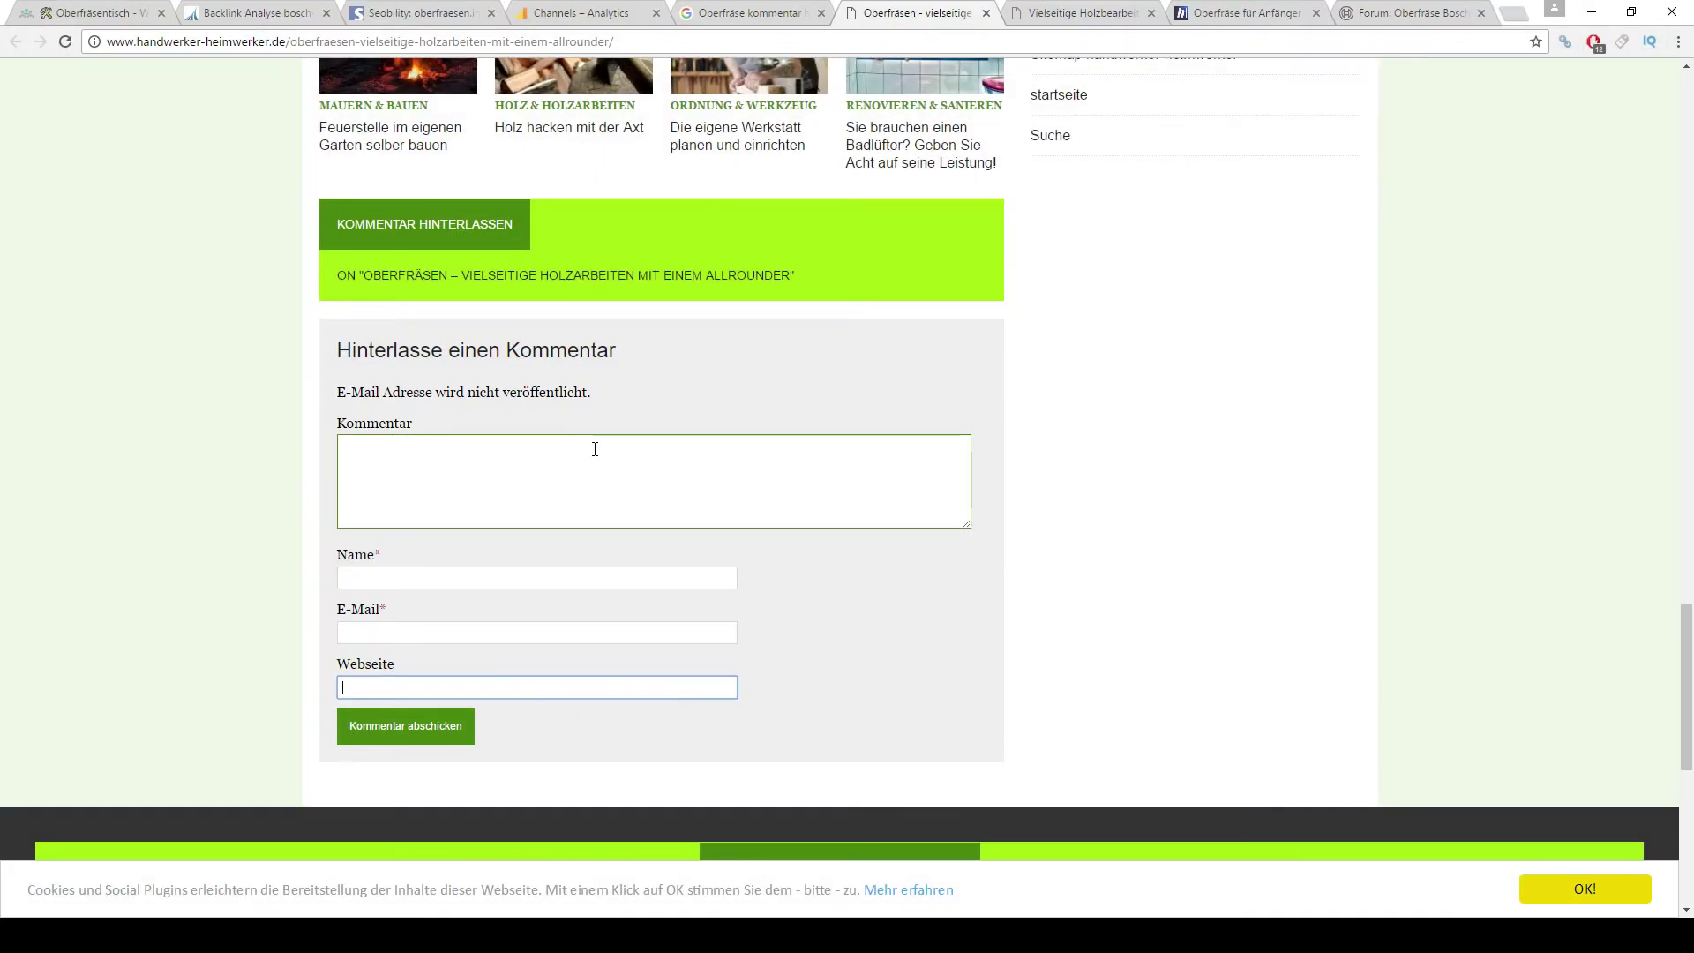
# Return to the handwerker-heimwerker.de article in the browser and review the page from its comment form up to the title
pyautogui.scroll(2, 242, 518)
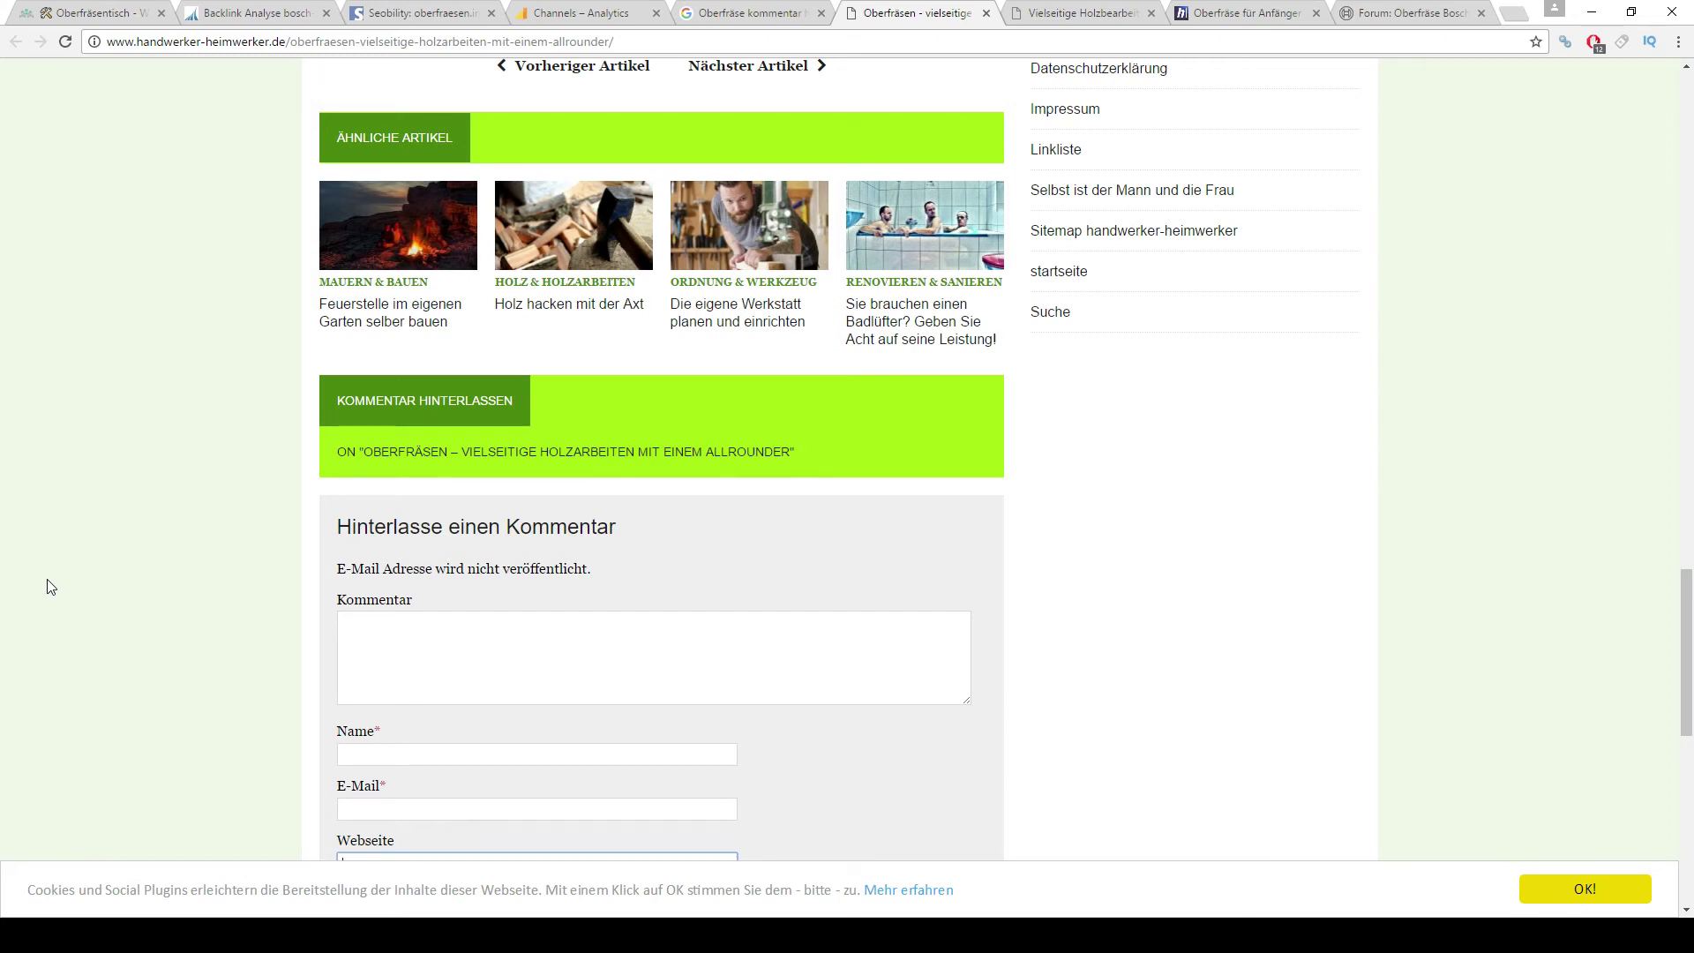
pyautogui.scroll(-3, 51, 586)
pyautogui.scroll(20, 197, 208)
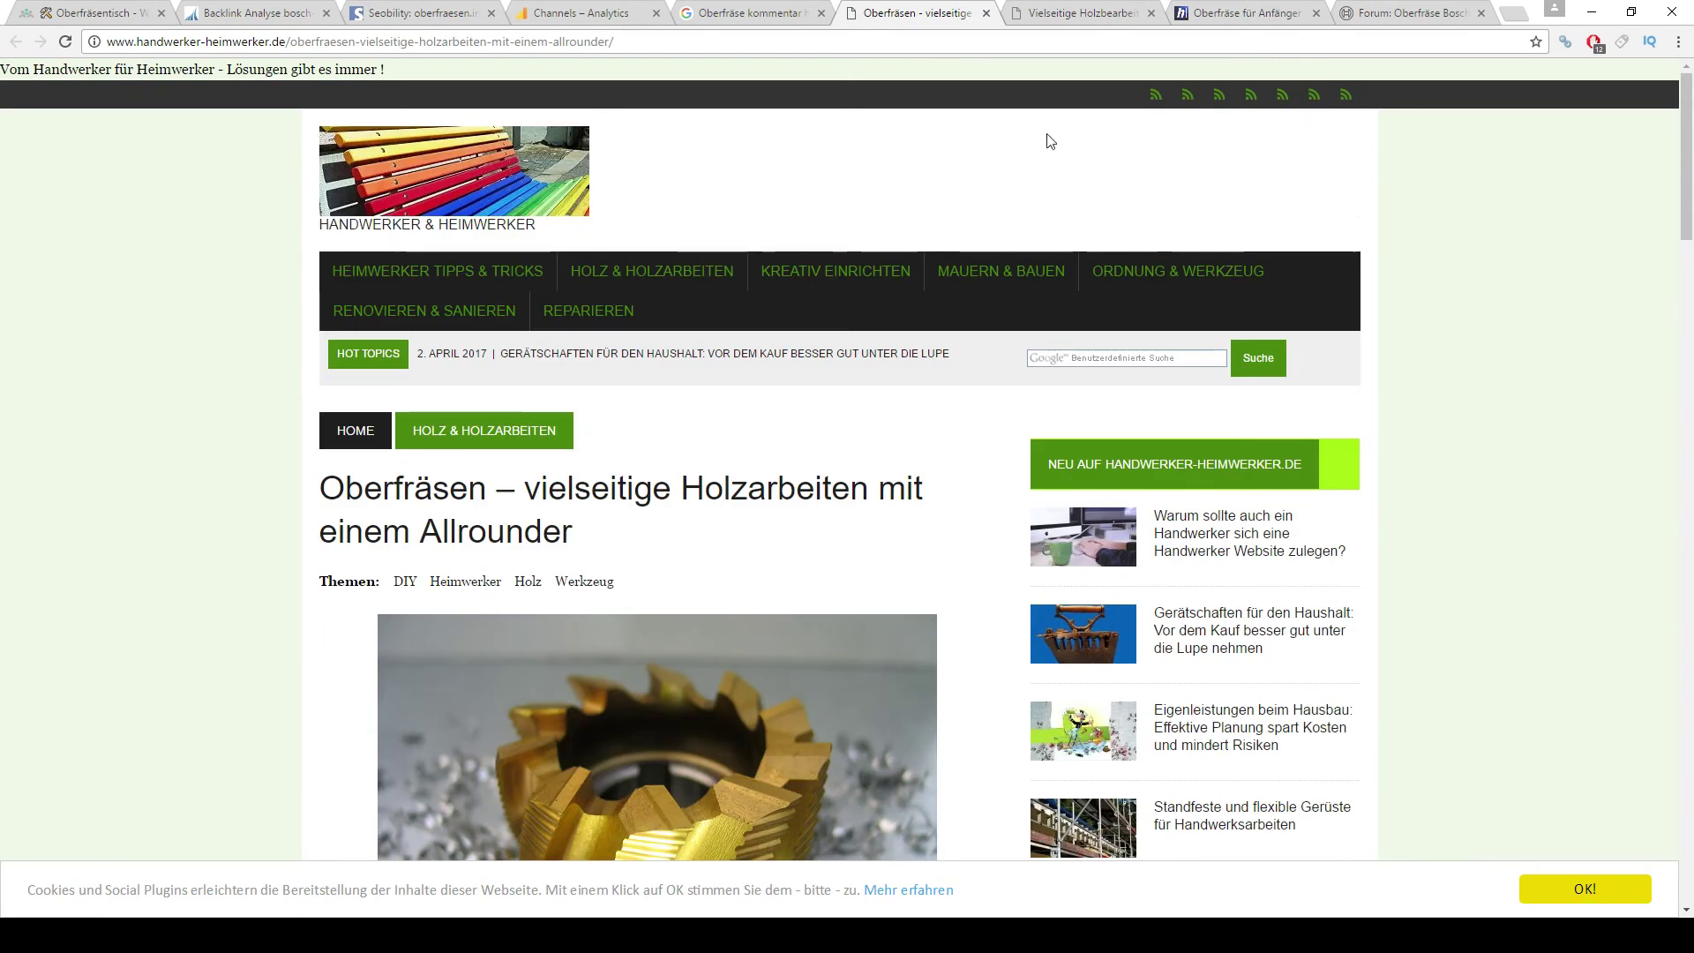
# Return to the Google results and highlight "kommentar hinterlassen" in the search query, extending the selection to the whole query
pyautogui.click(685, 11)
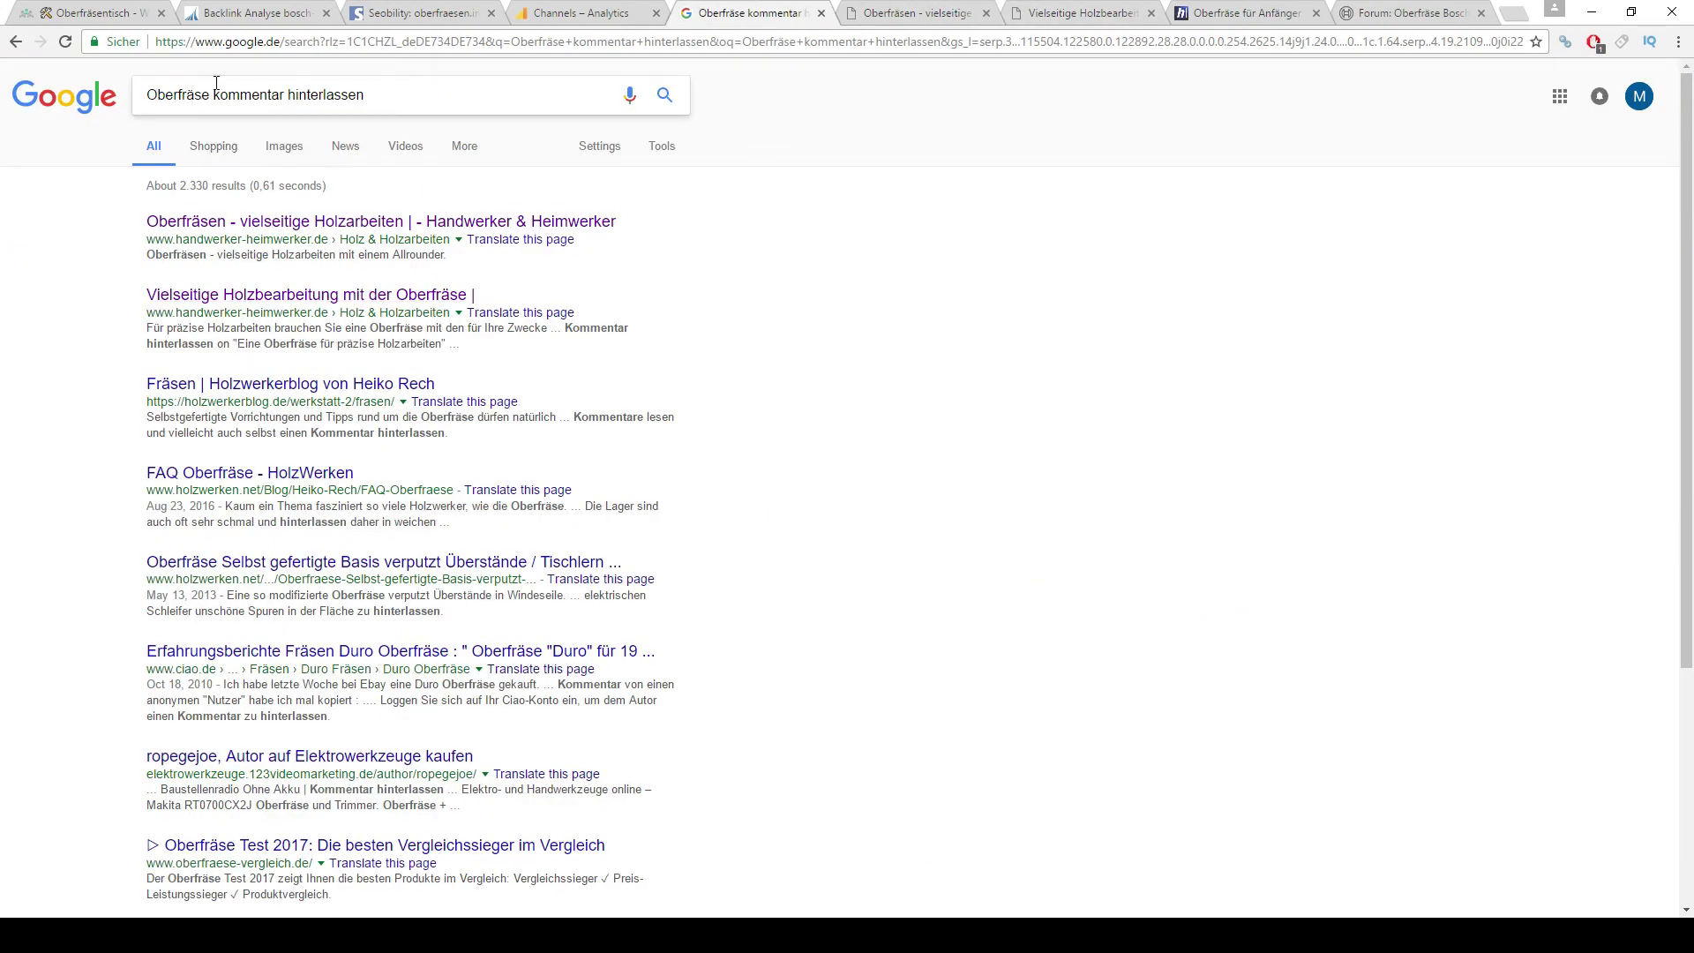
pyautogui.moveTo(215, 93); pyautogui.dragTo(587, 74)
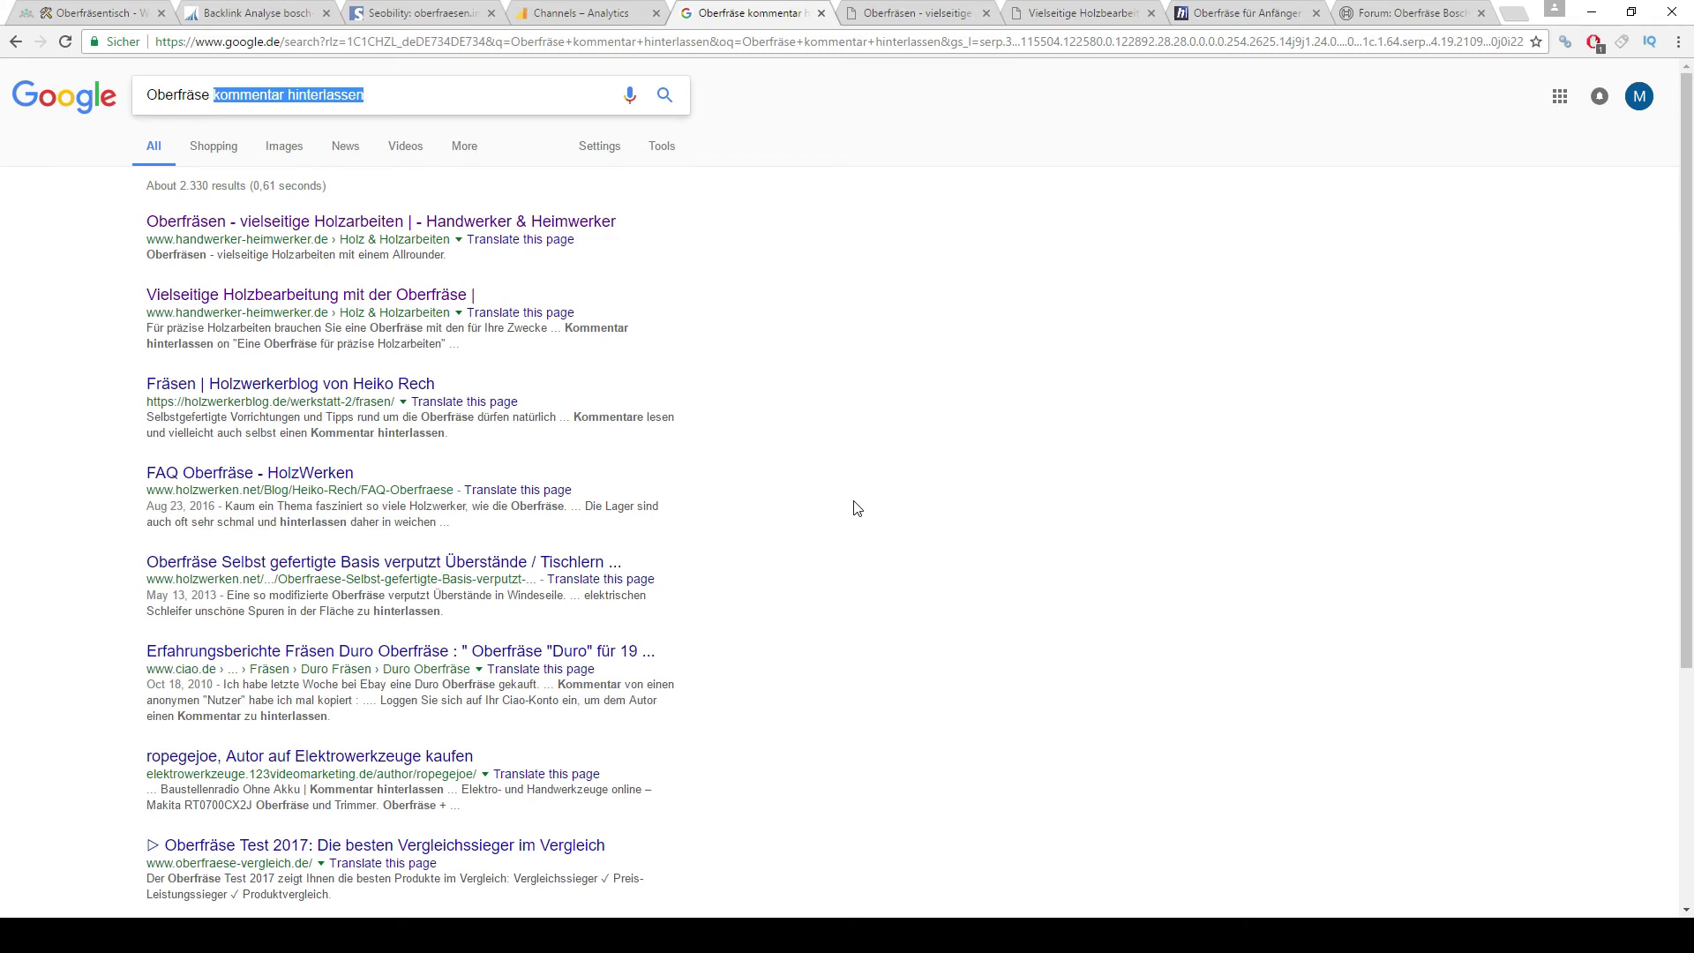
pyautogui.hotkey('ctrl', 'a')
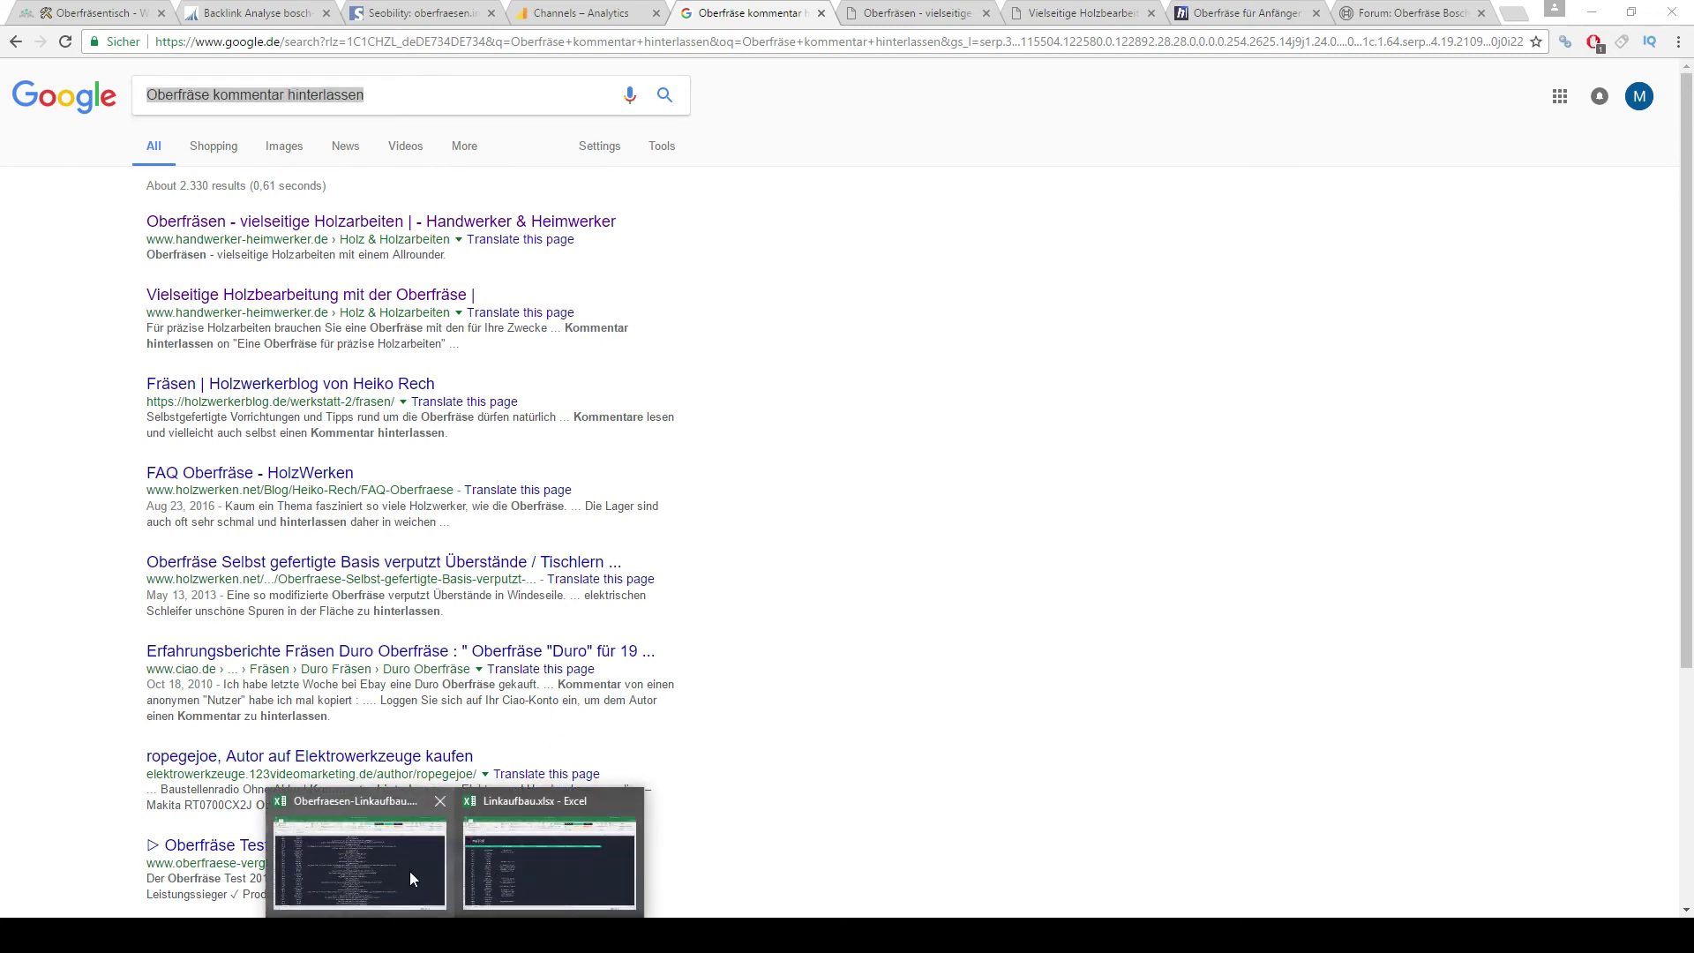
# Switch to Oberfraesen-Linkaufbau.xlsx in Excel and mark Tag 1 with an "x" in the Erfüllt column
pyautogui.click(409, 871)
pyautogui.scroll(-5, 449, 509)
pyautogui.scroll(14, 449, 509)
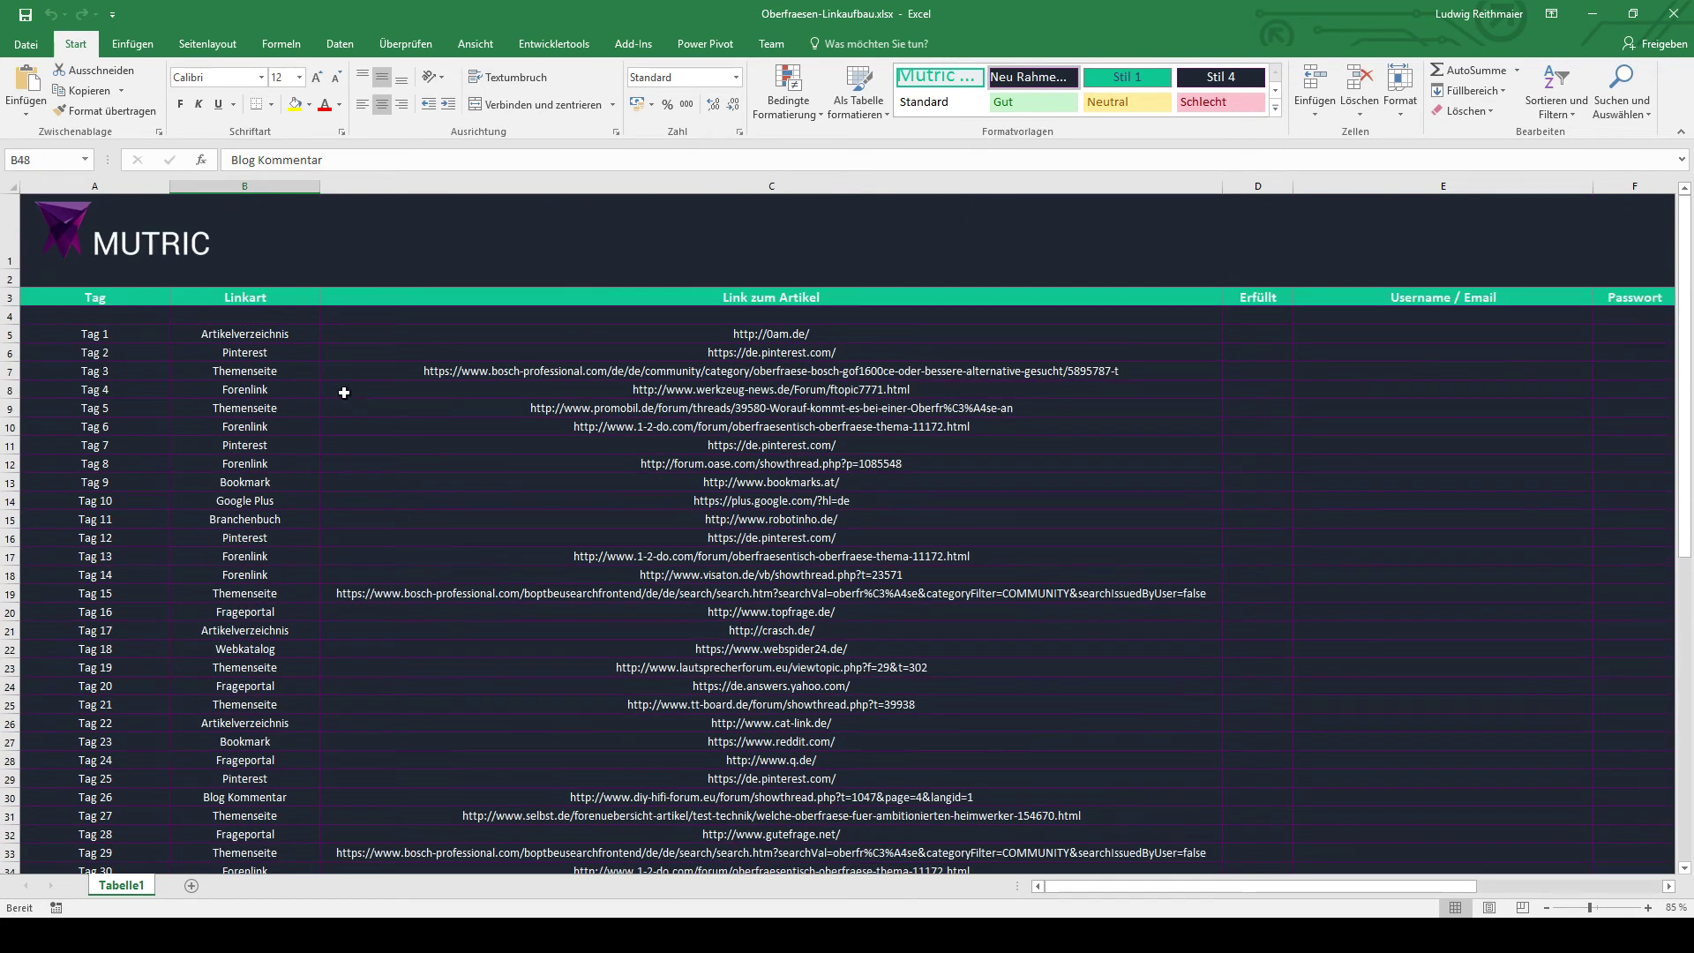
pyautogui.click(325, 338)
pyautogui.press('Right')
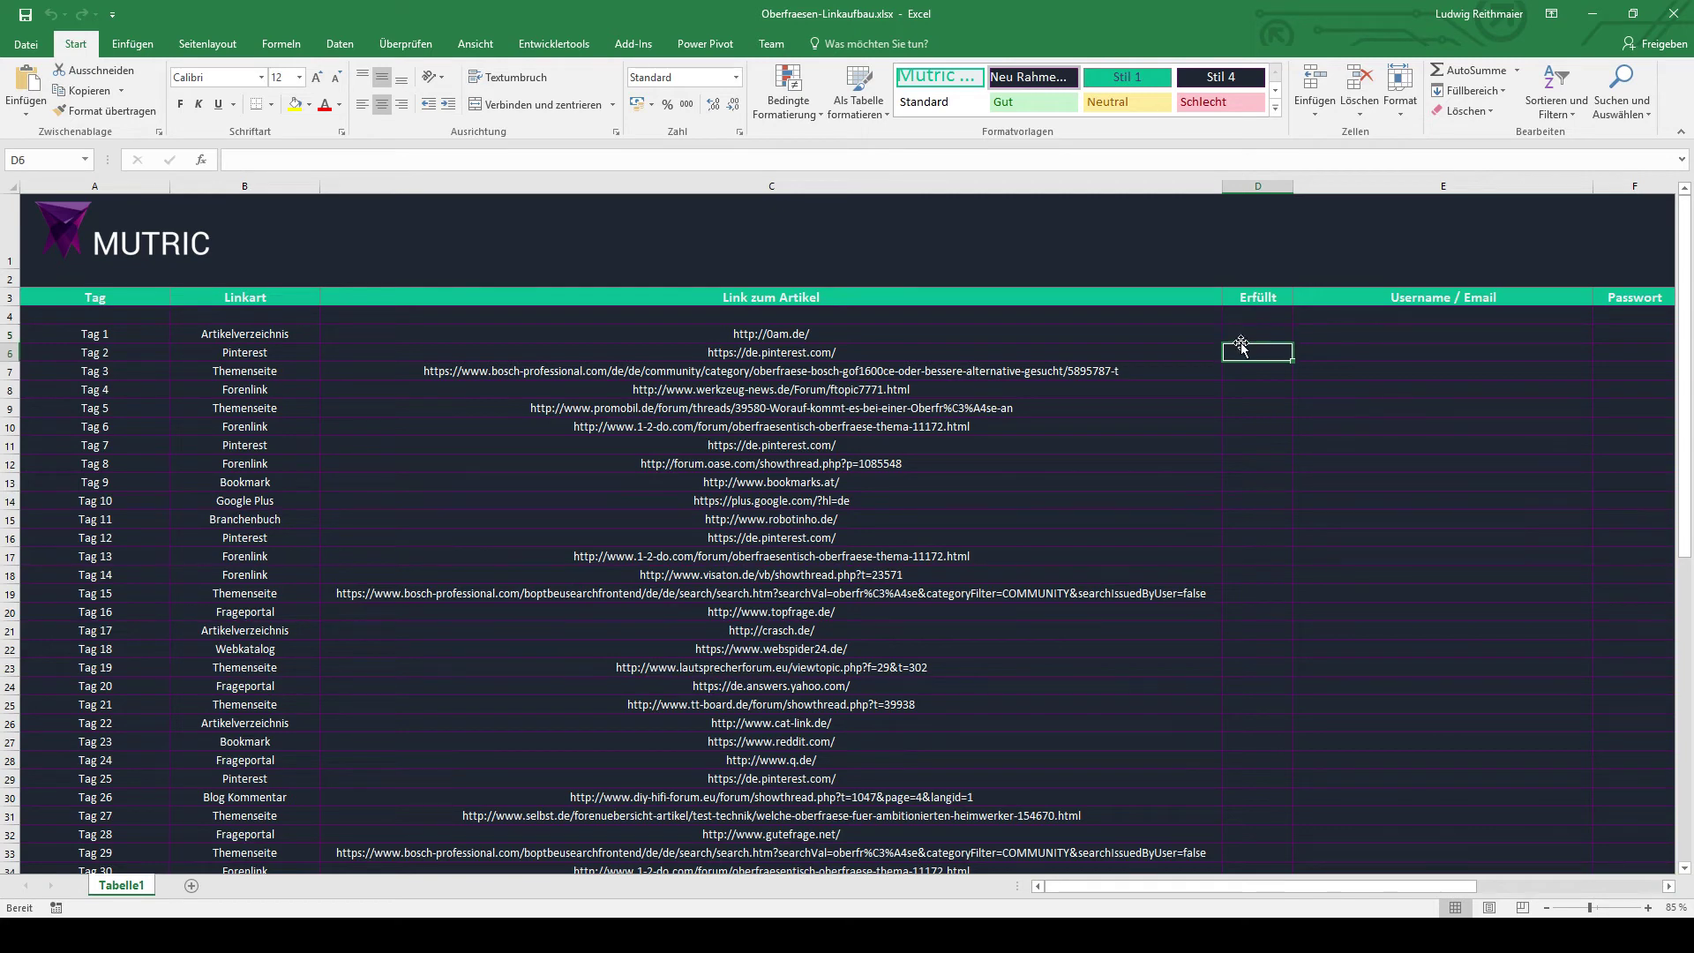
pyautogui.write('x')
pyautogui.press('Return')
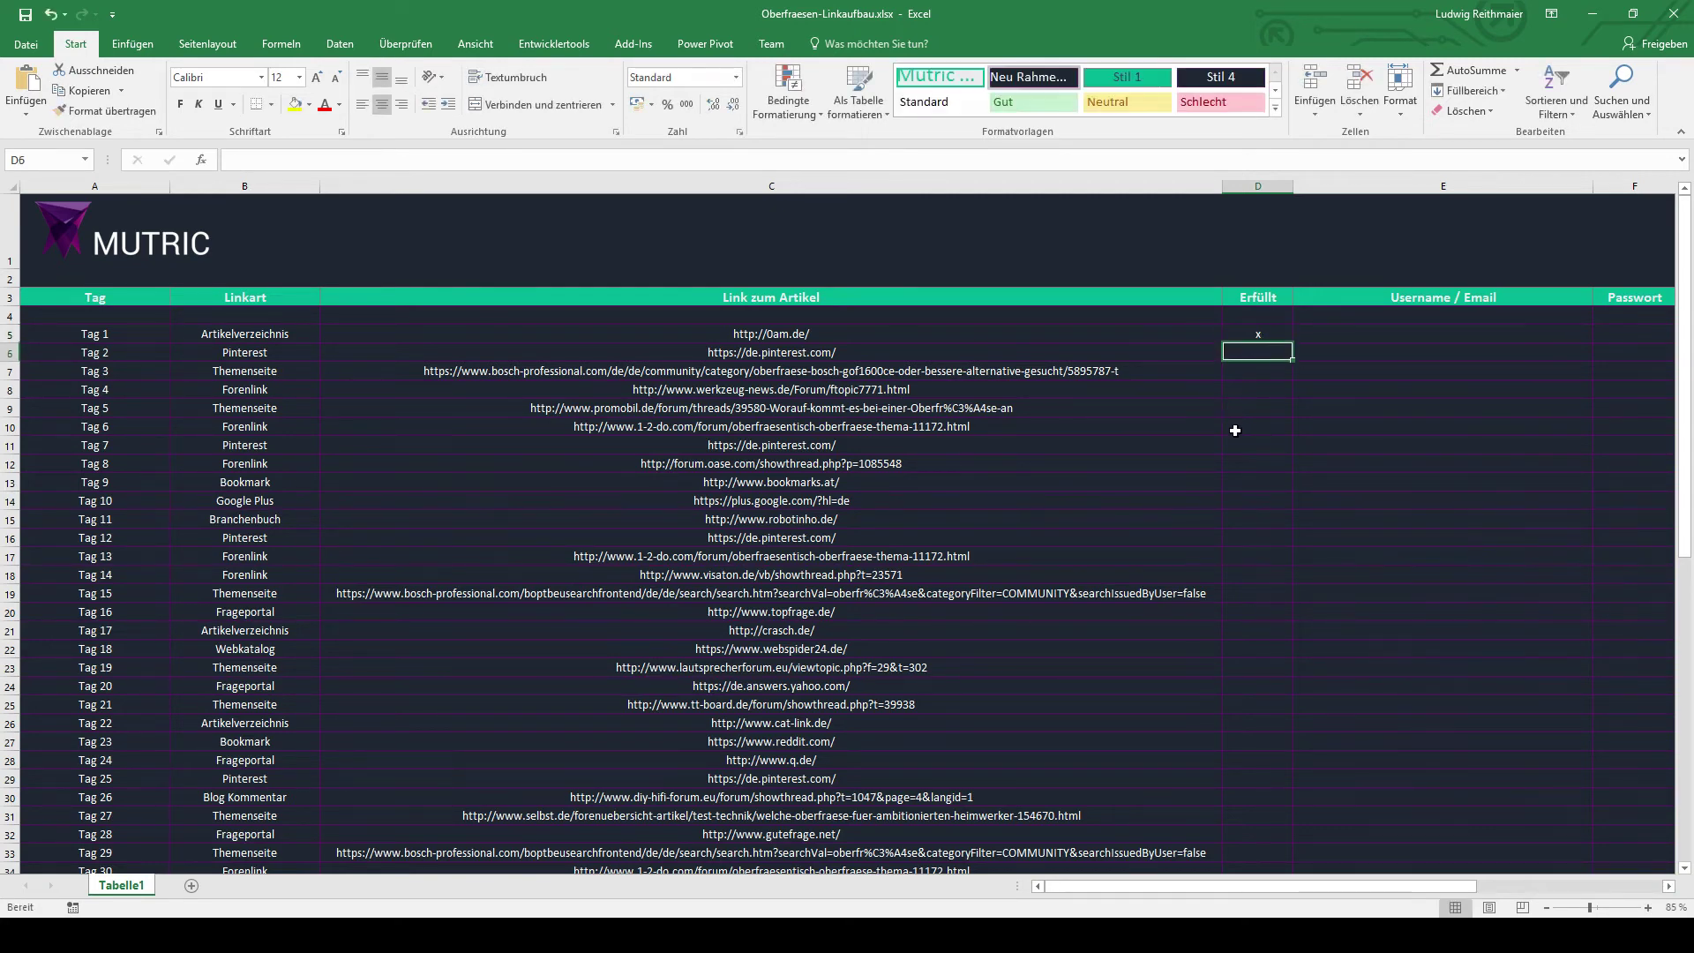
pyautogui.press('Up')
pyautogui.press('Left')
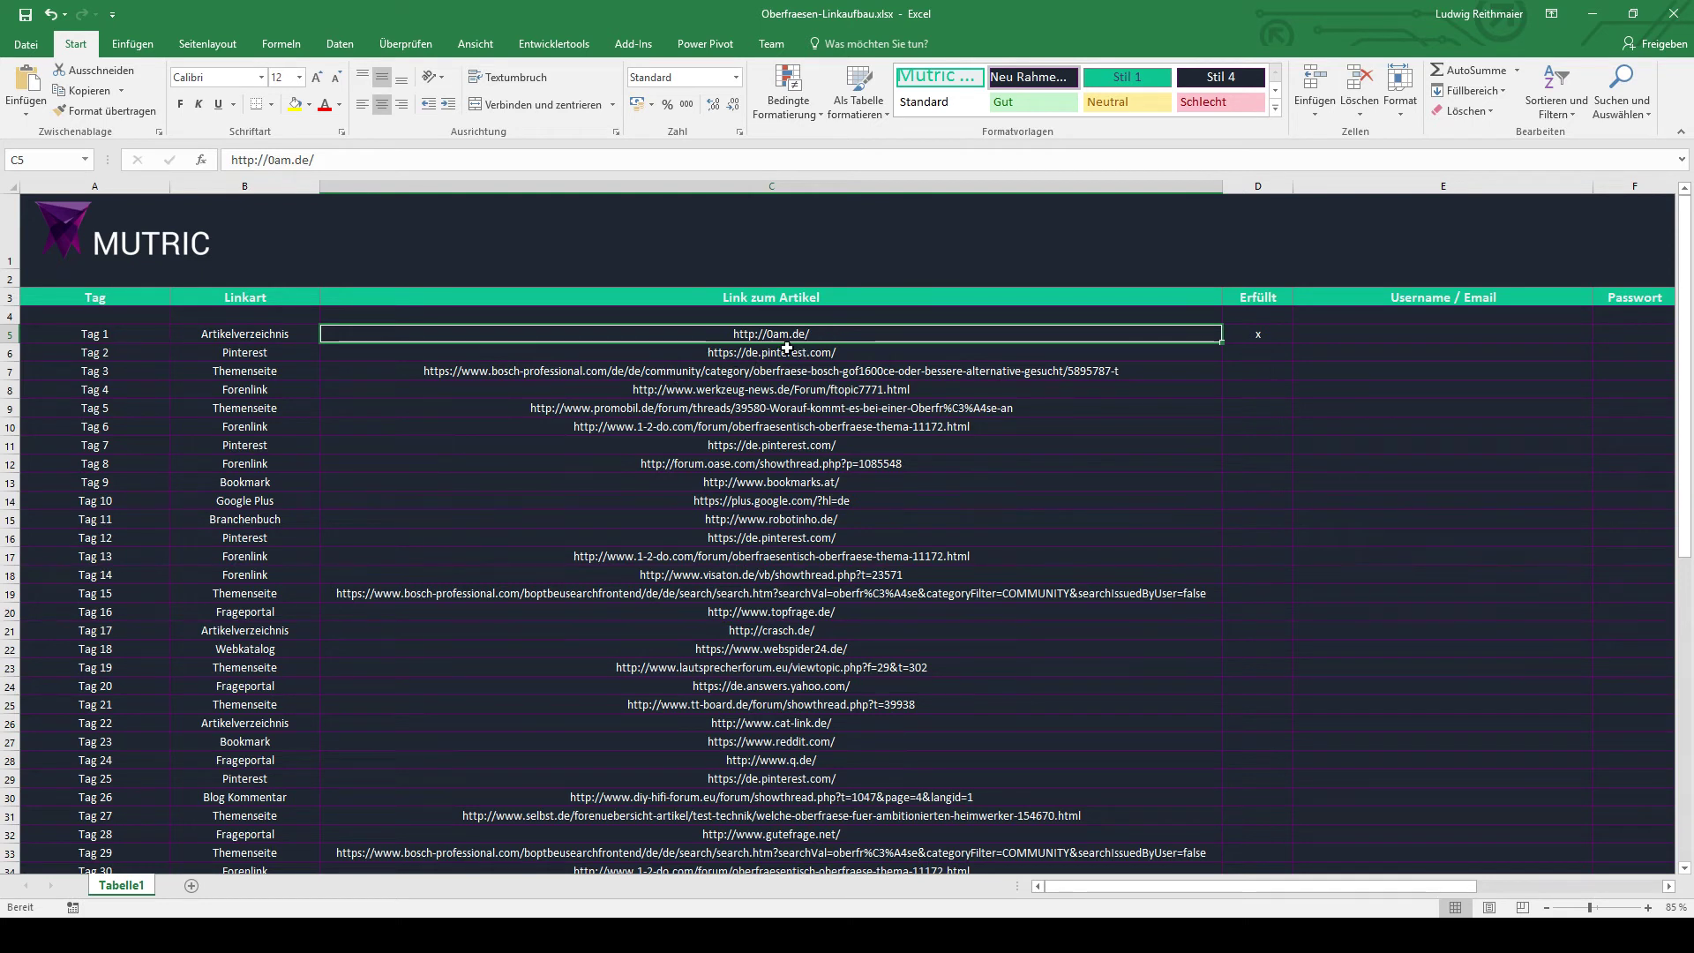
pyautogui.press('Delete')
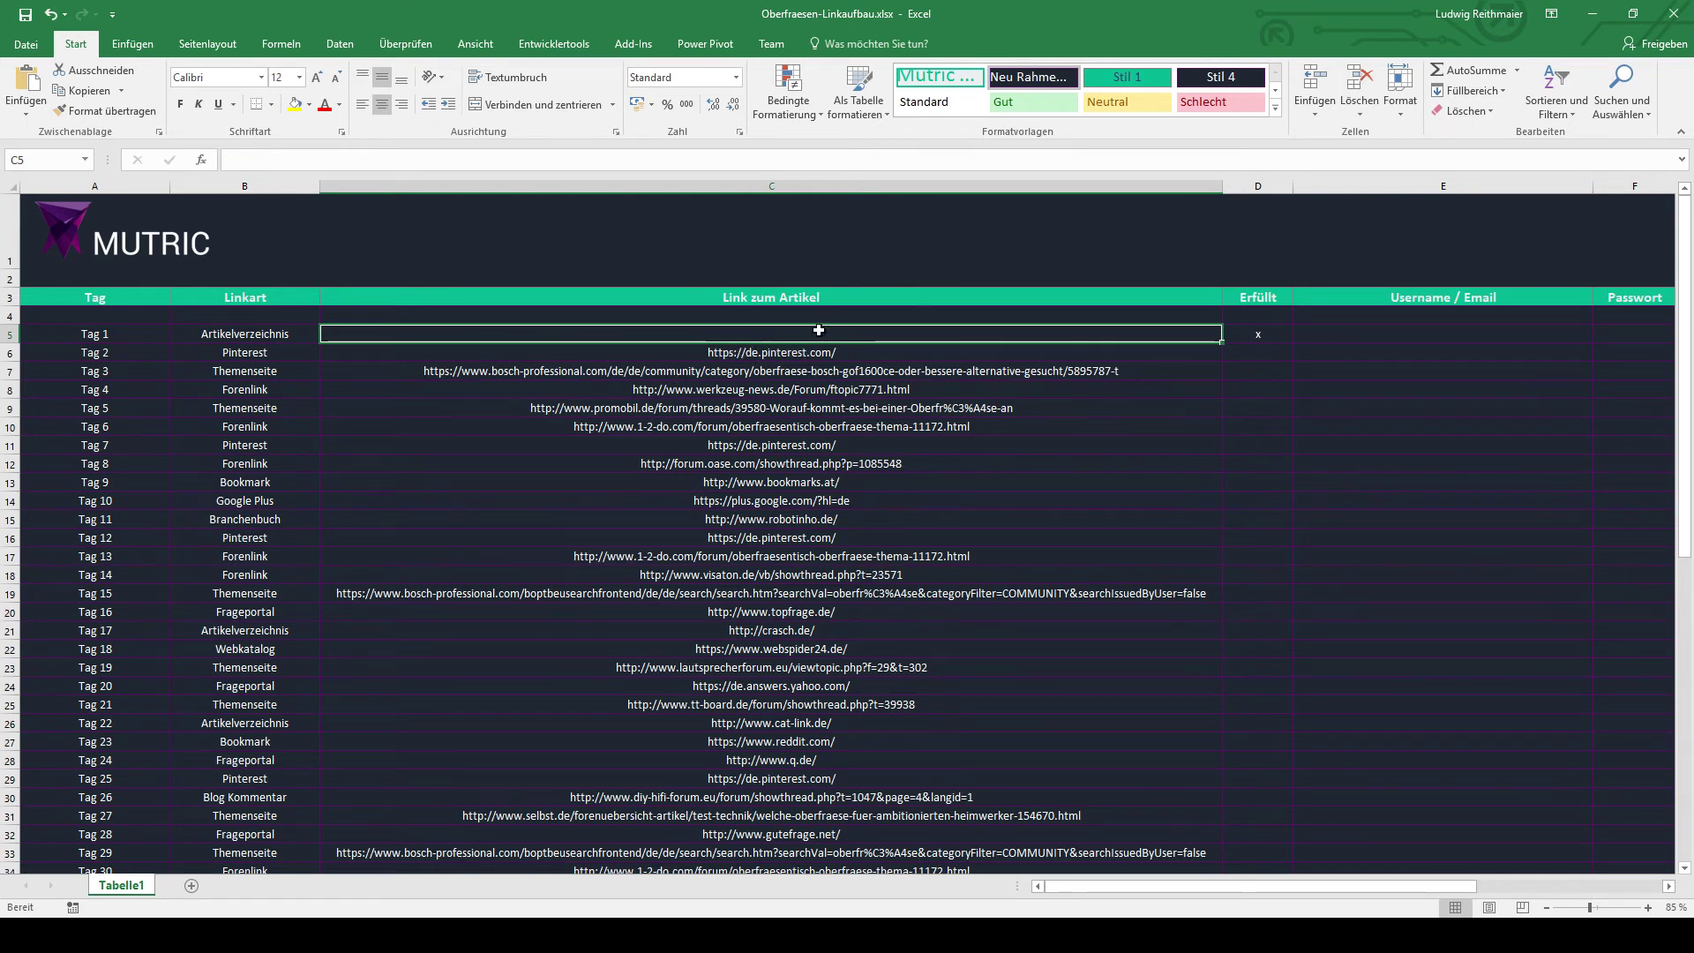
pyautogui.write('http://0am.de/')
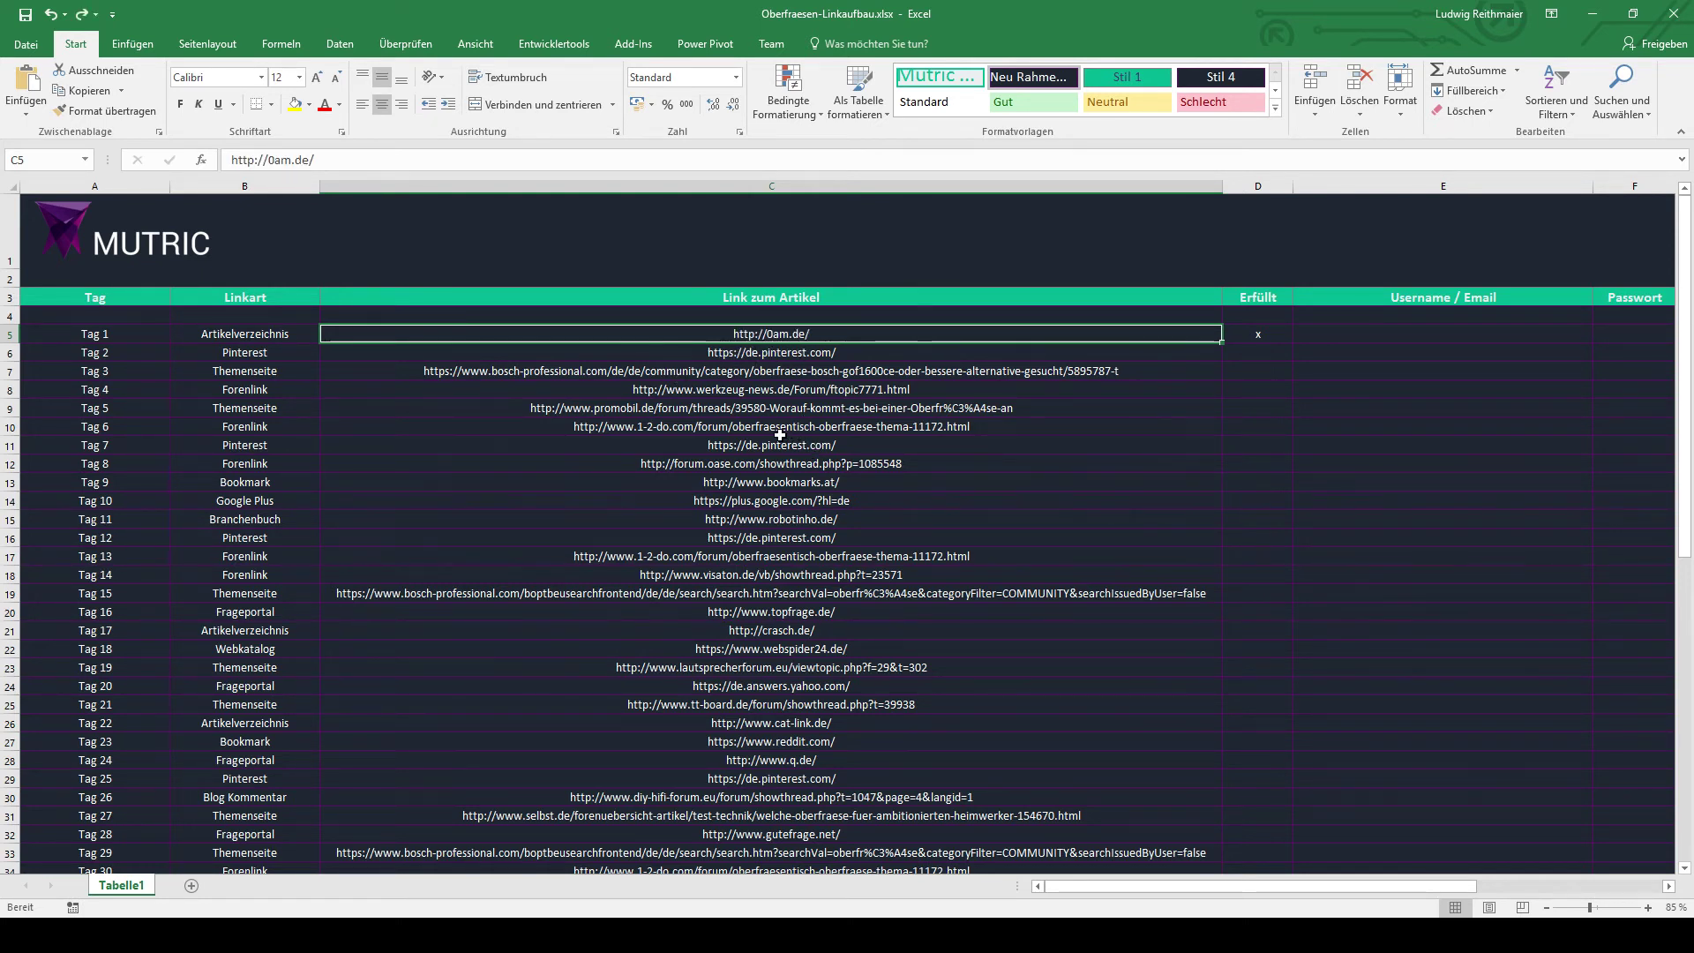
# Go through the Tag 1 row's Username / Email, Passwort and Zeitaufwand cells, select the Starttermin date cell, and return to the Tag header
pyautogui.press('Tab')
pyautogui.press('Tab')
pyautogui.hscroll(1, 781, 434)
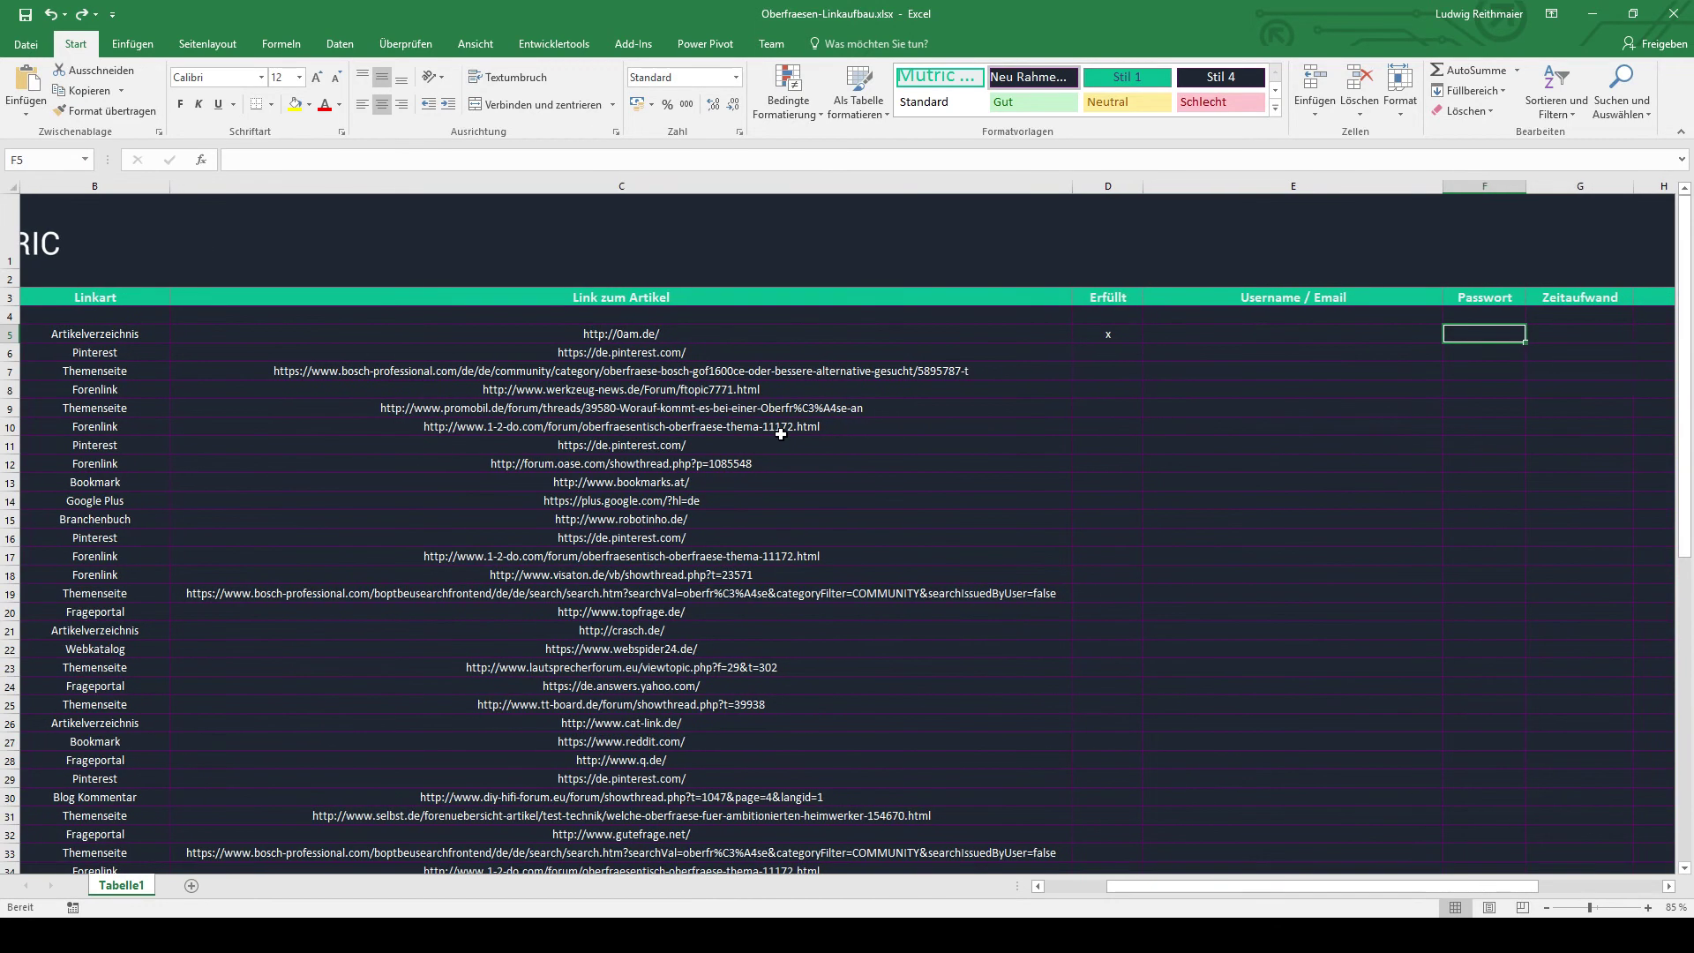
pyautogui.press('Tab')
pyautogui.press('Tab')
pyautogui.hscroll(1, 784, 422)
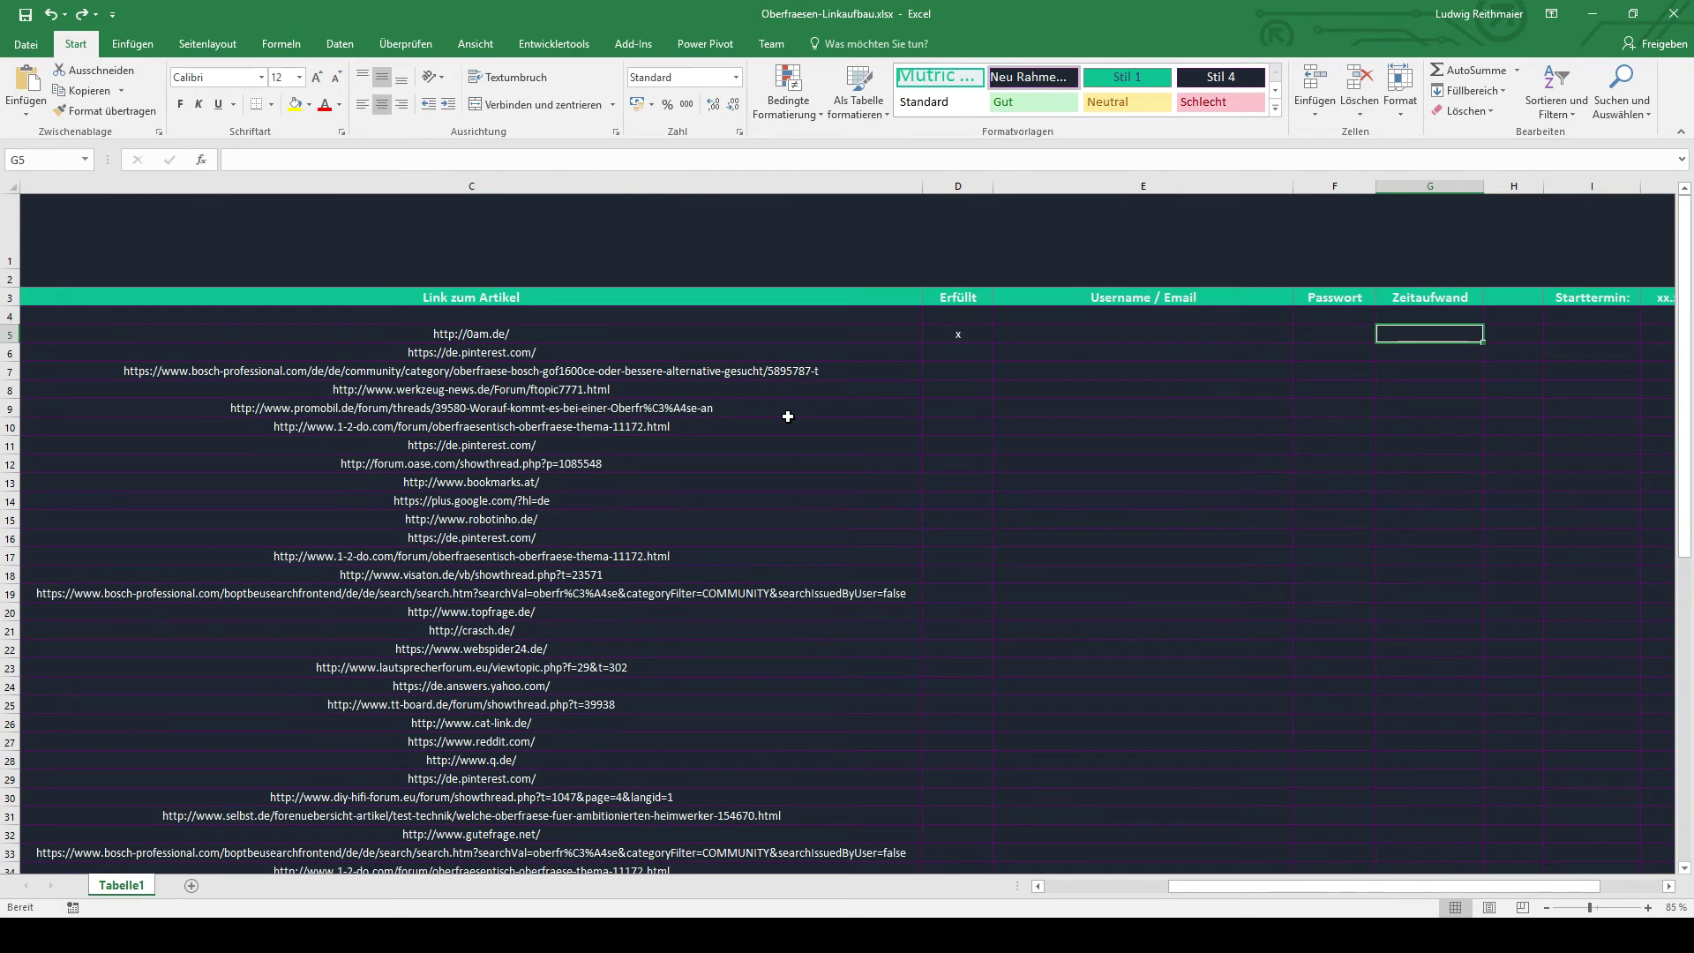
pyautogui.press('Tab')
pyautogui.press('Tab')
pyautogui.press('Tab')
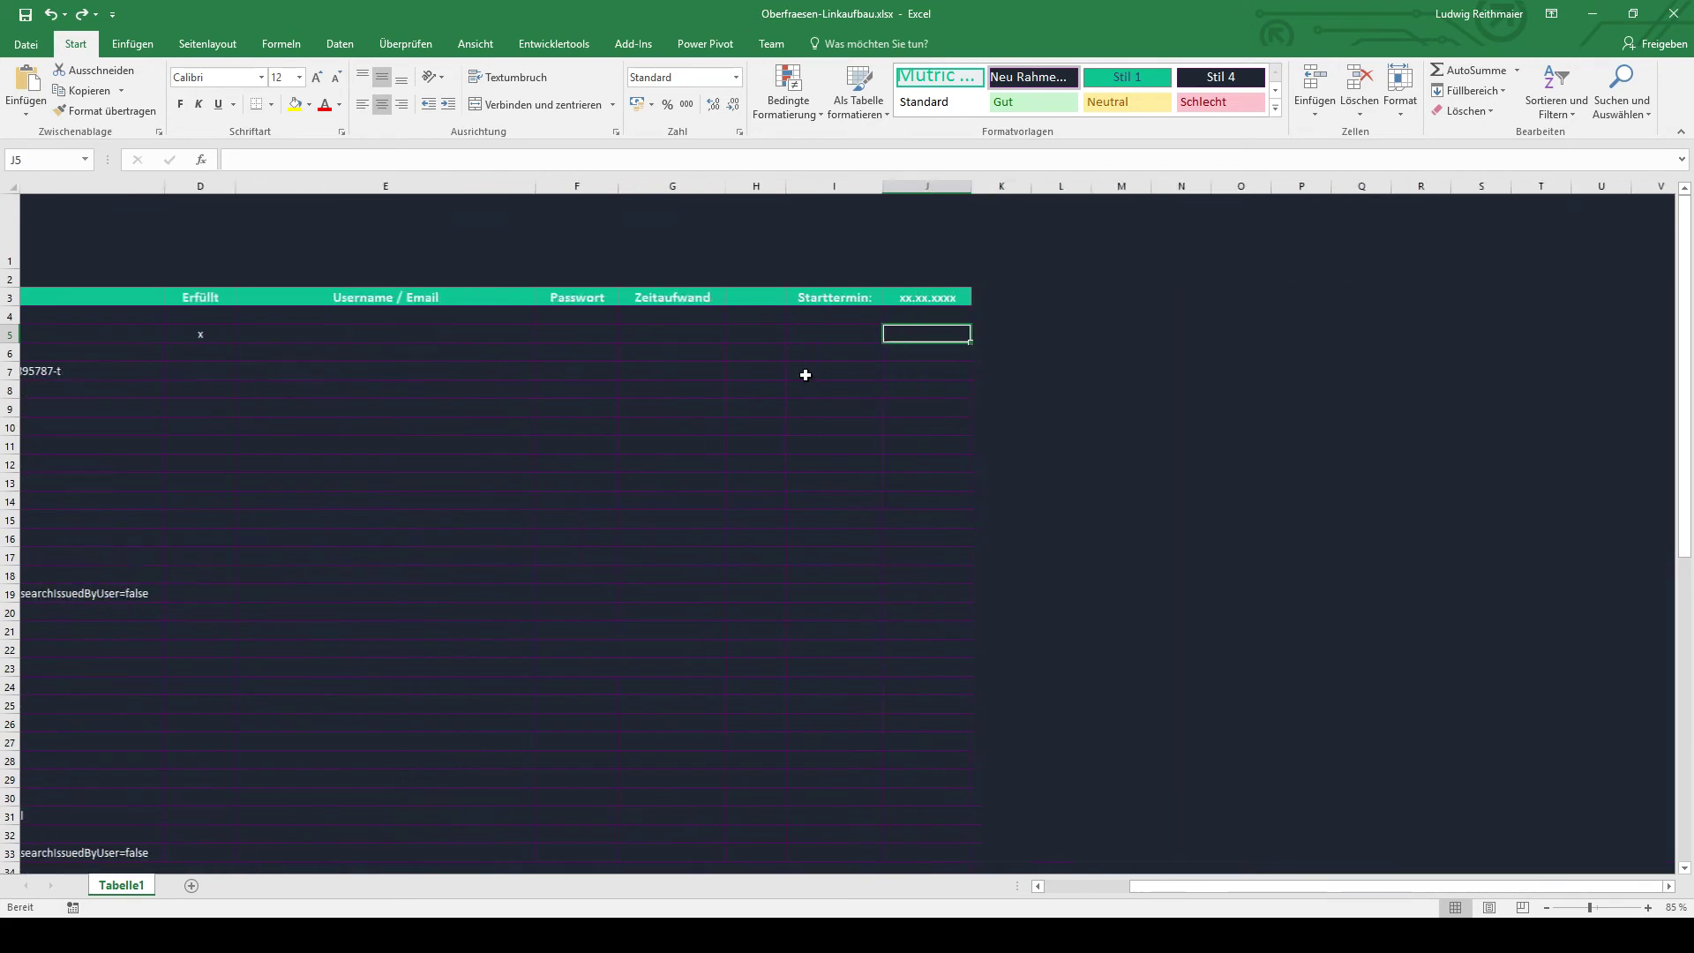
pyautogui.press('Tab')
pyautogui.click(801, 302)
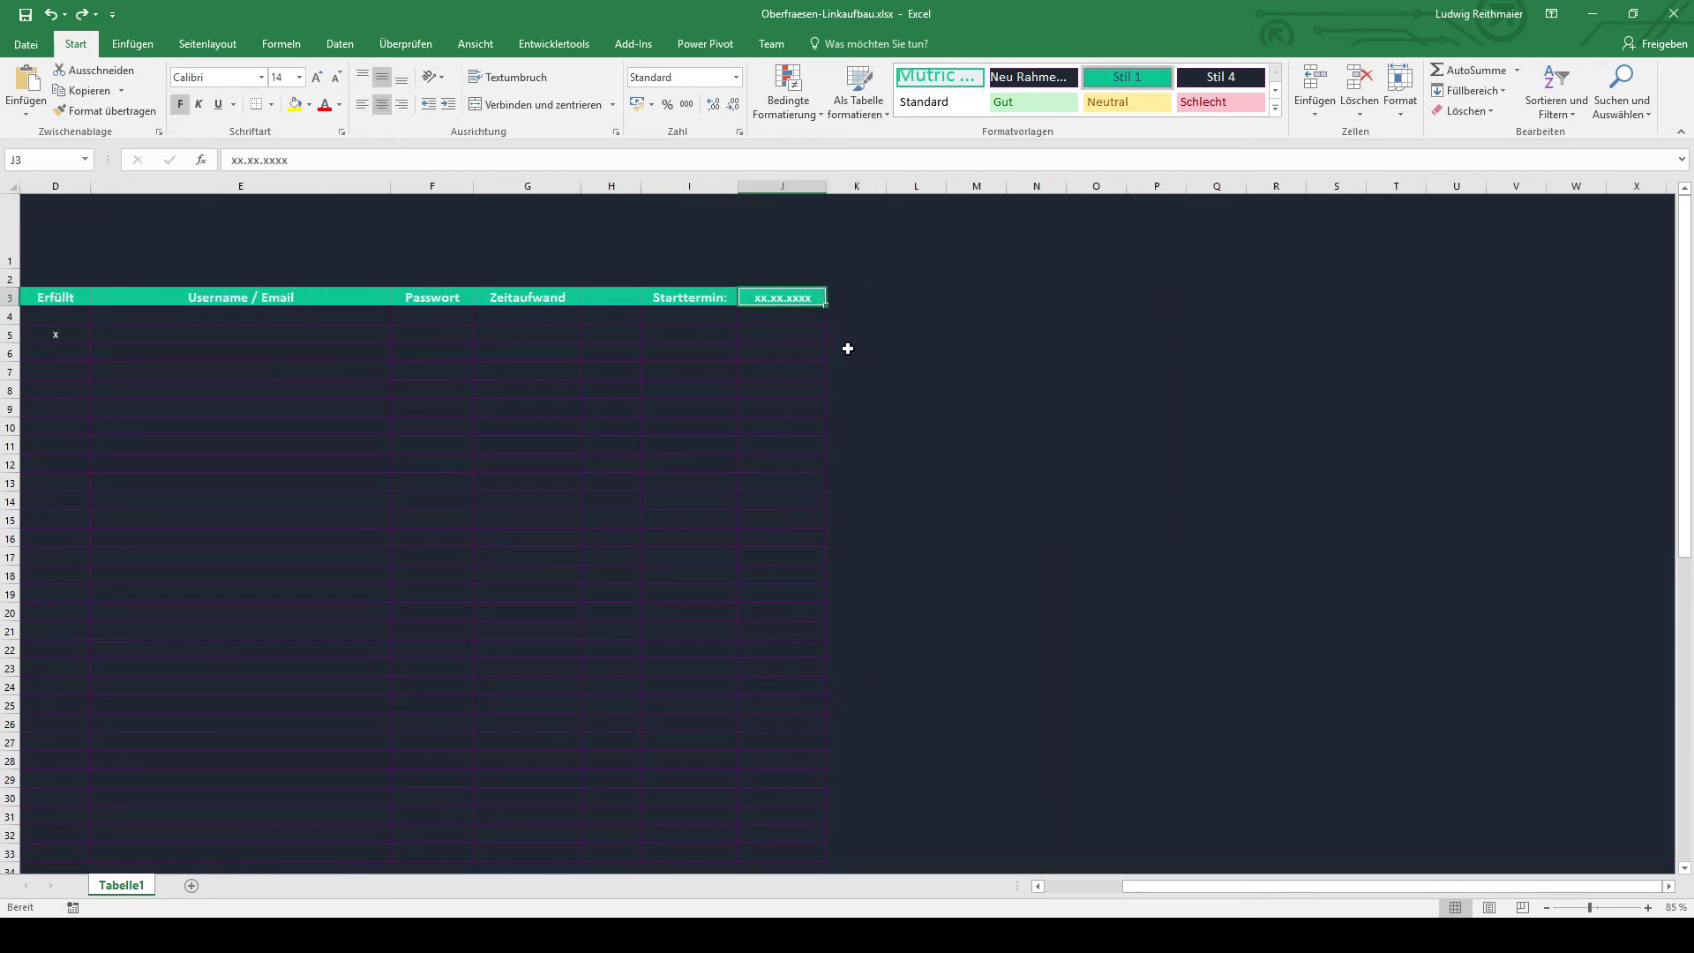
pyautogui.press('Left')
pyautogui.press('Home')
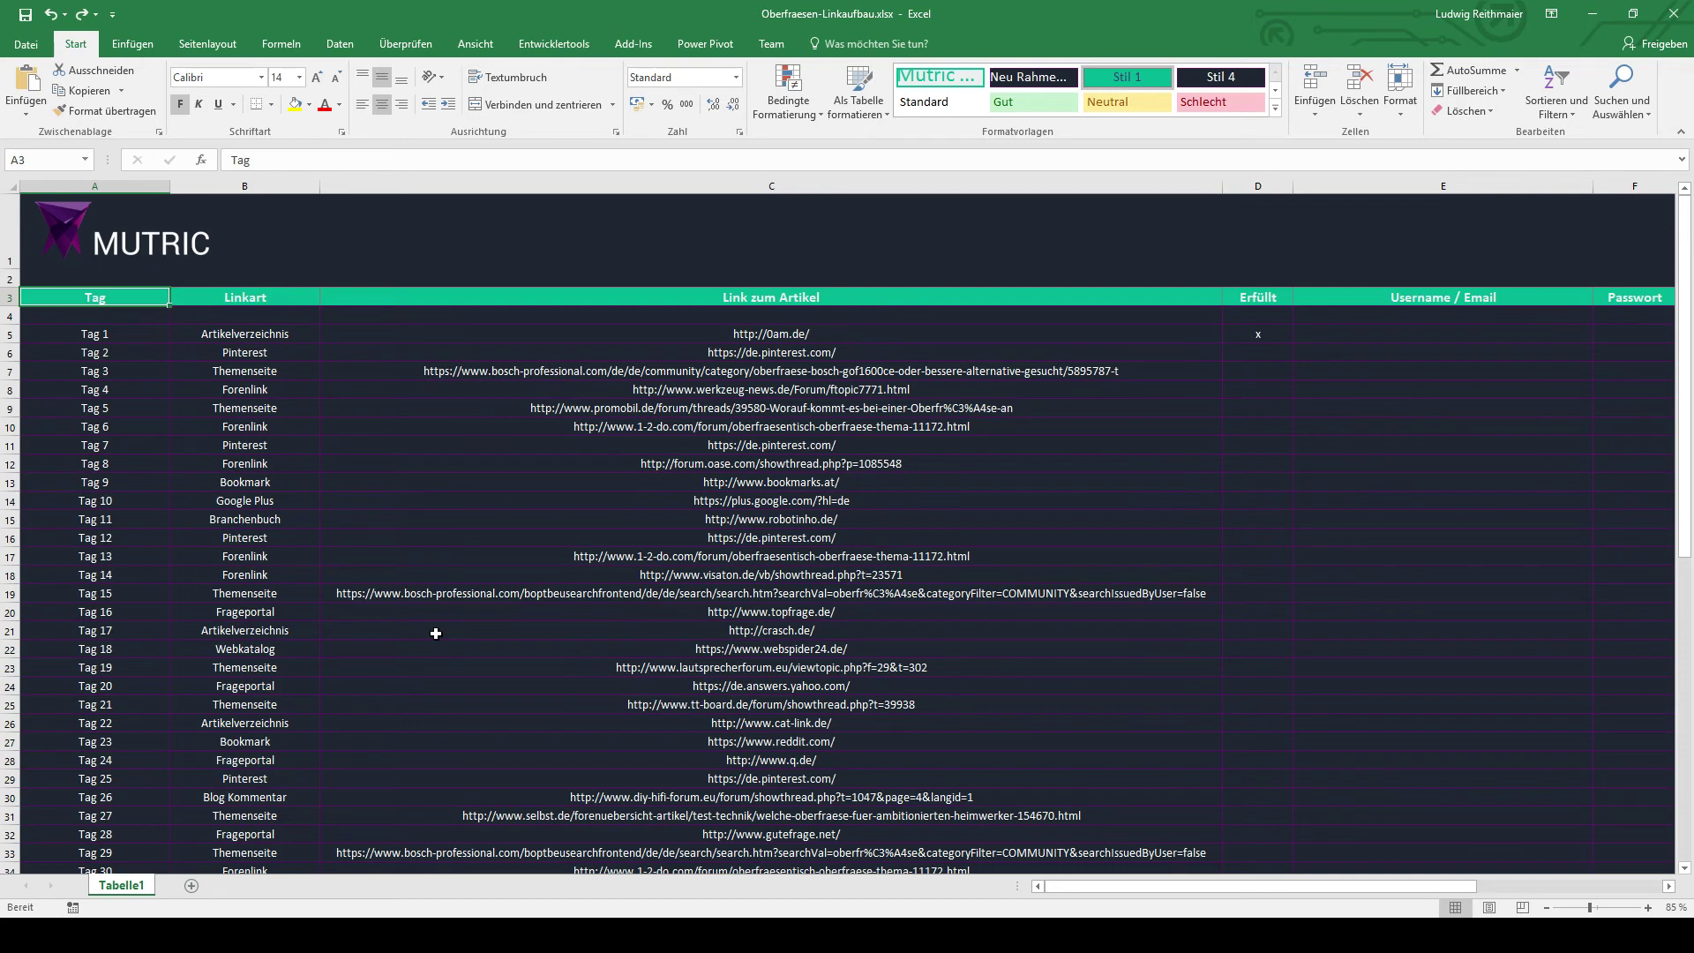
# Look through the link plan down to Tag 60 and back up to its header
pyautogui.scroll(-4, 436, 633)
pyautogui.scroll(-4, 474, 626)
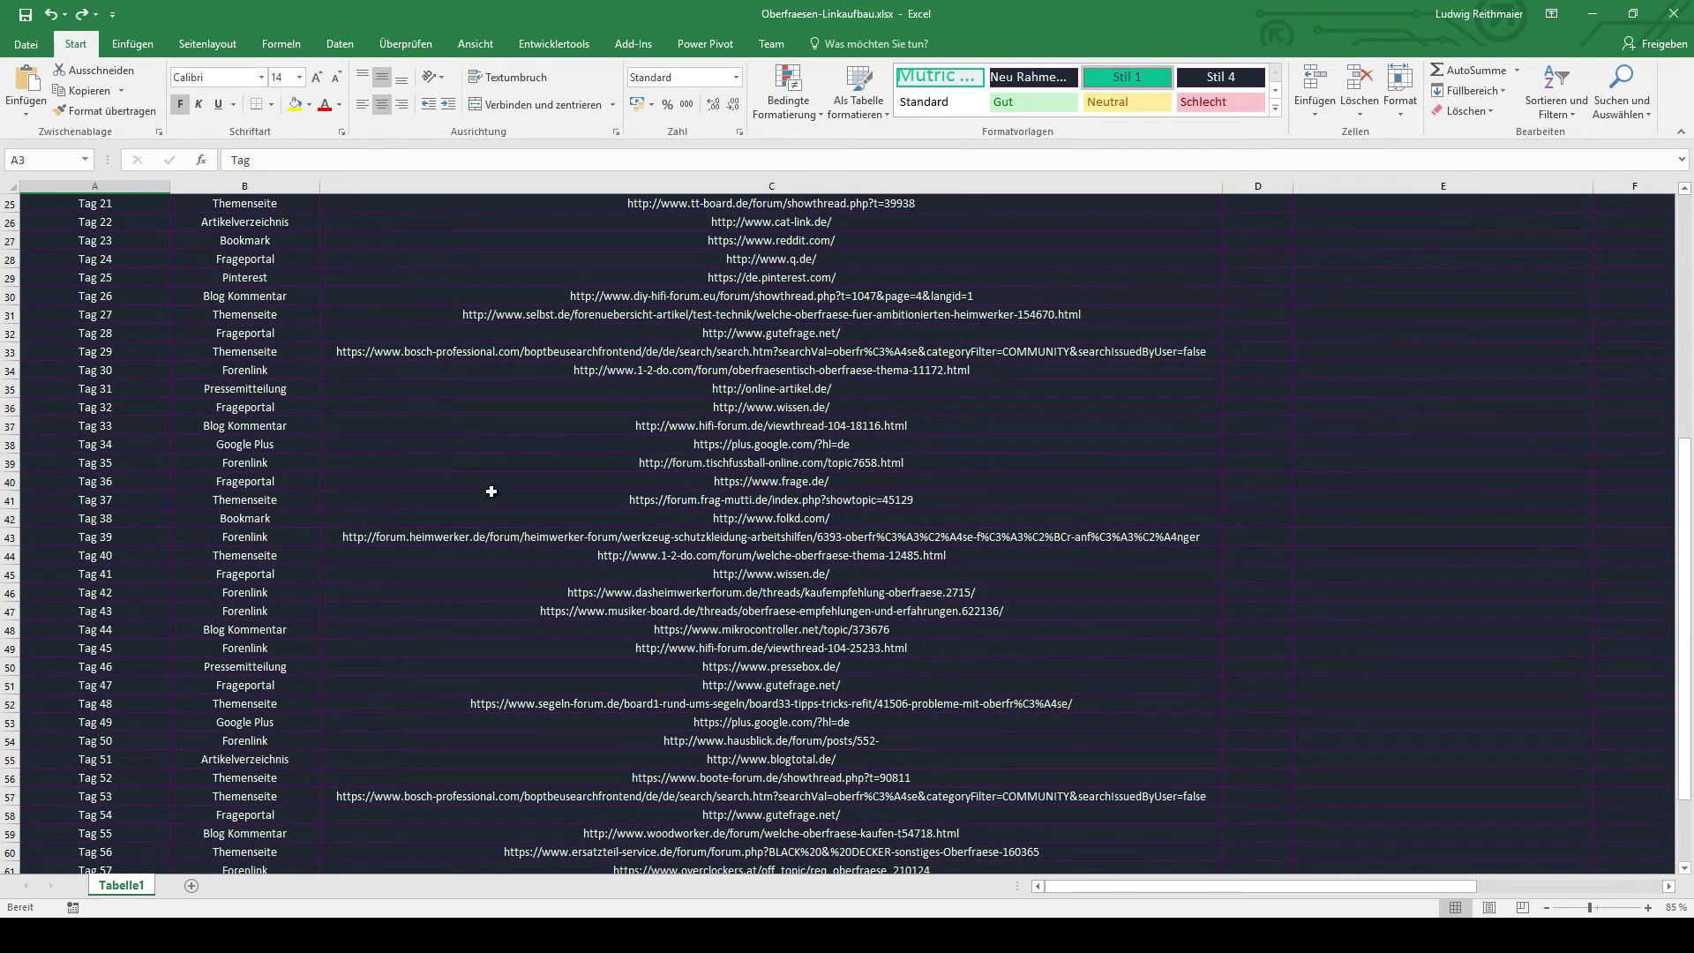
pyautogui.scroll(-2, 393, 478)
pyautogui.scroll(-1, 396, 481)
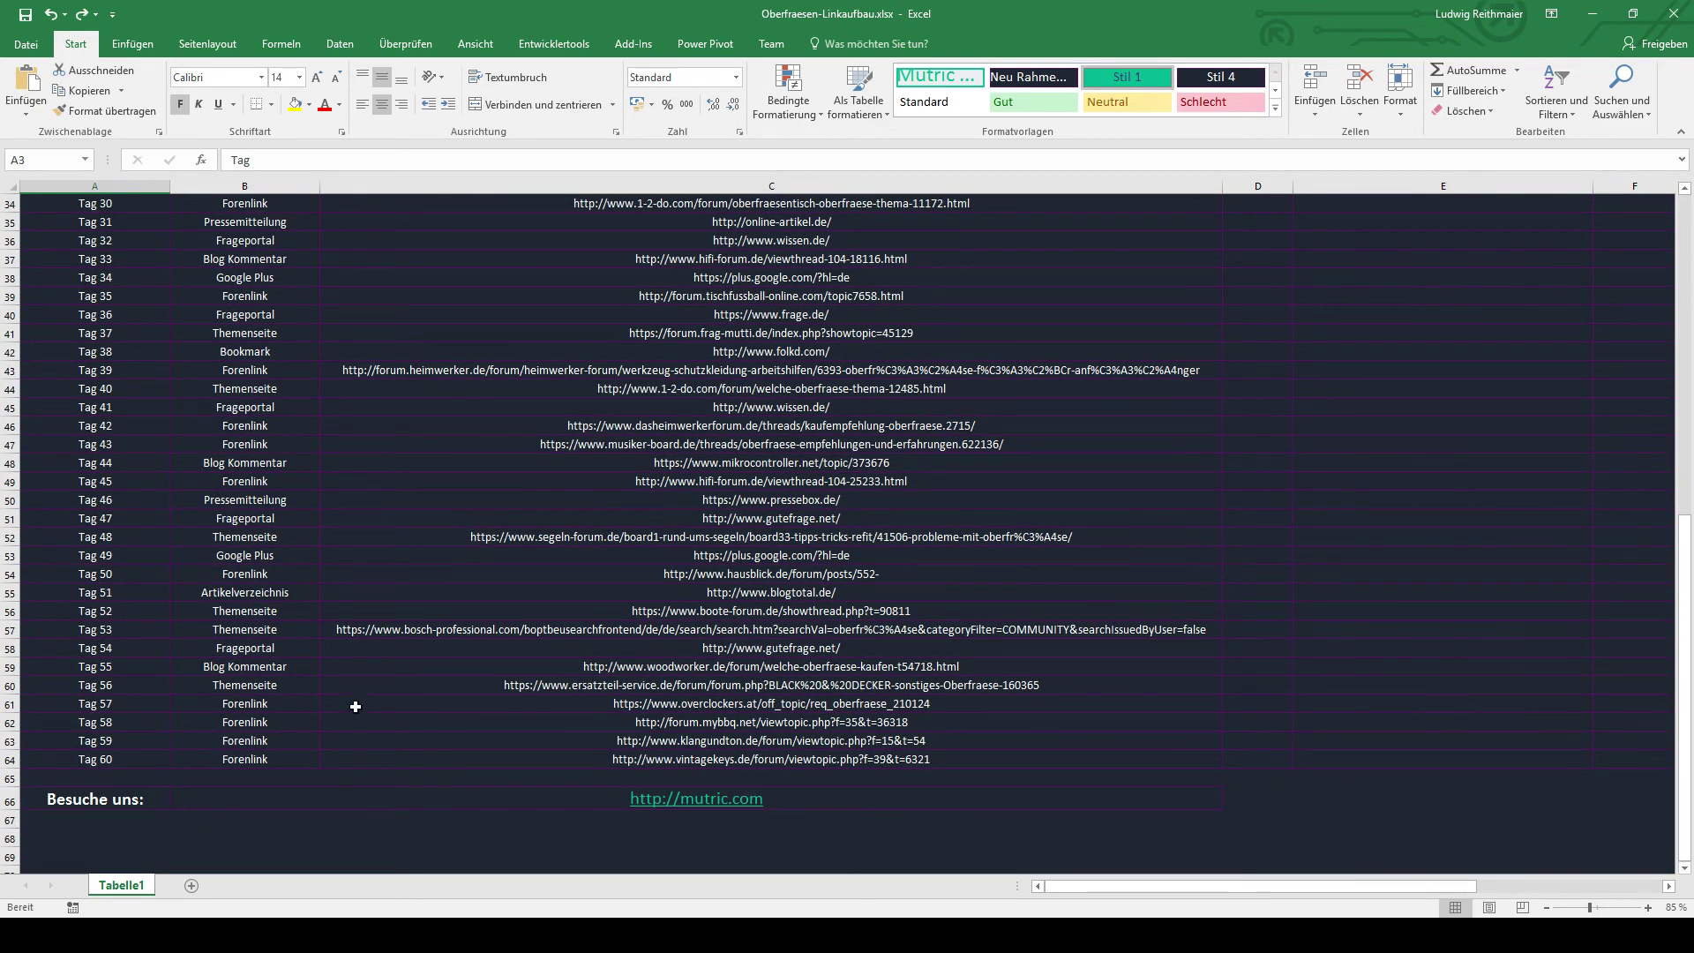
pyautogui.scroll(8, 365, 671)
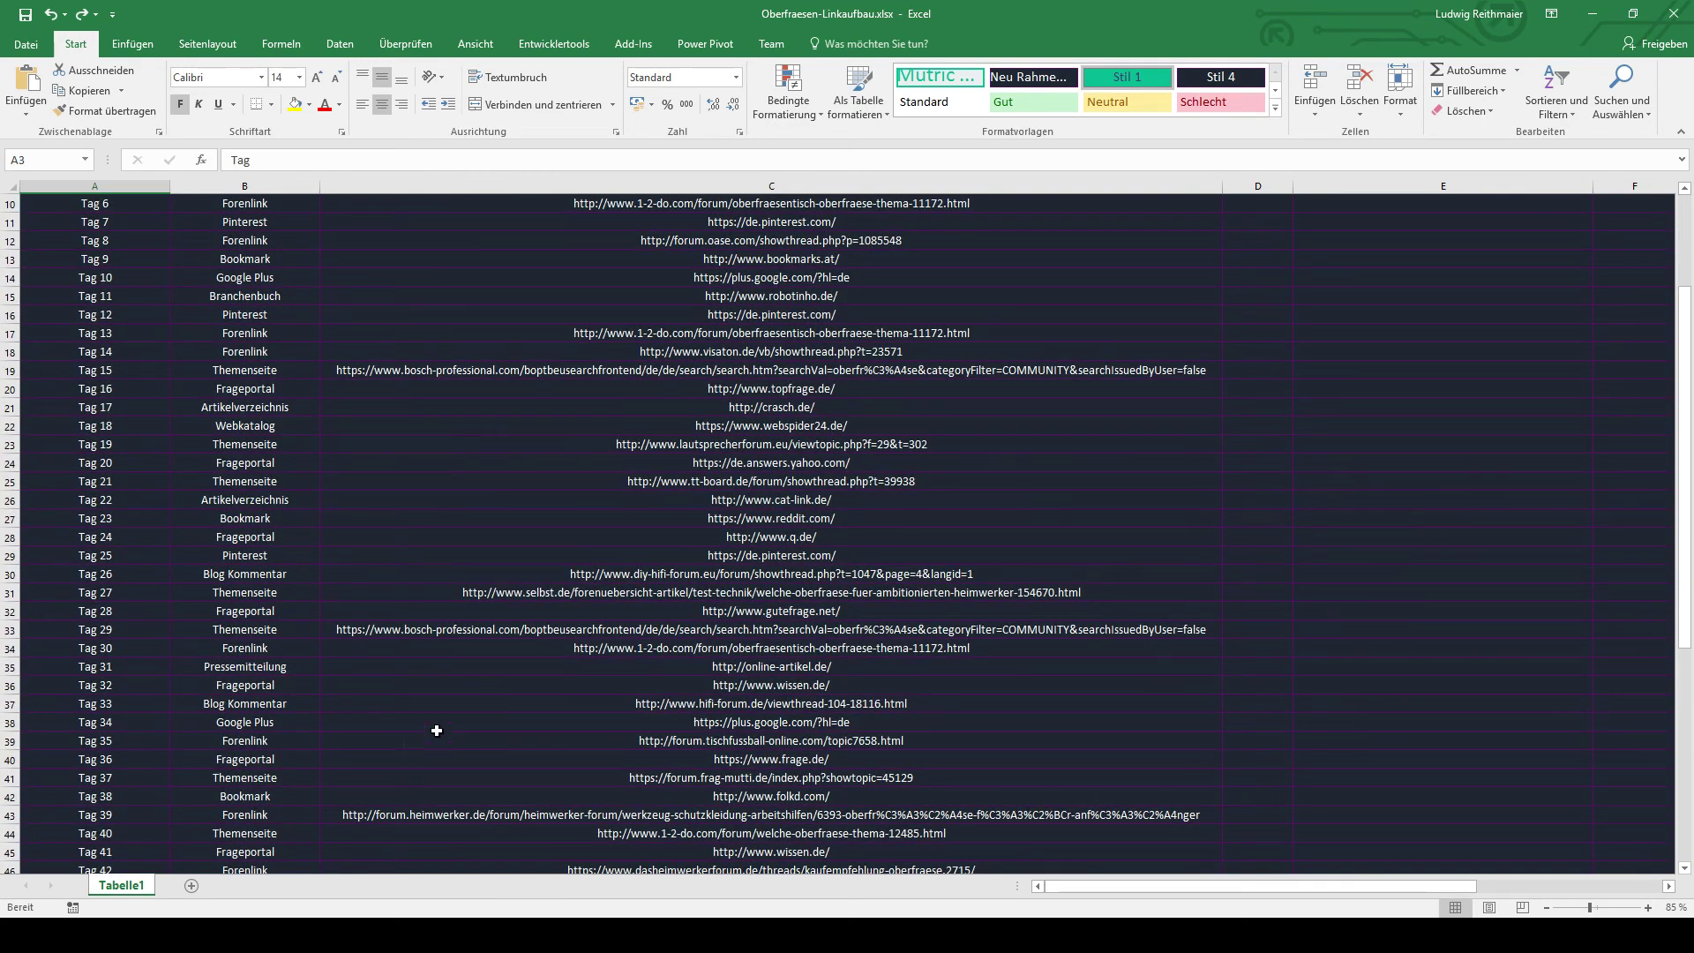
pyautogui.scroll(3, 437, 730)
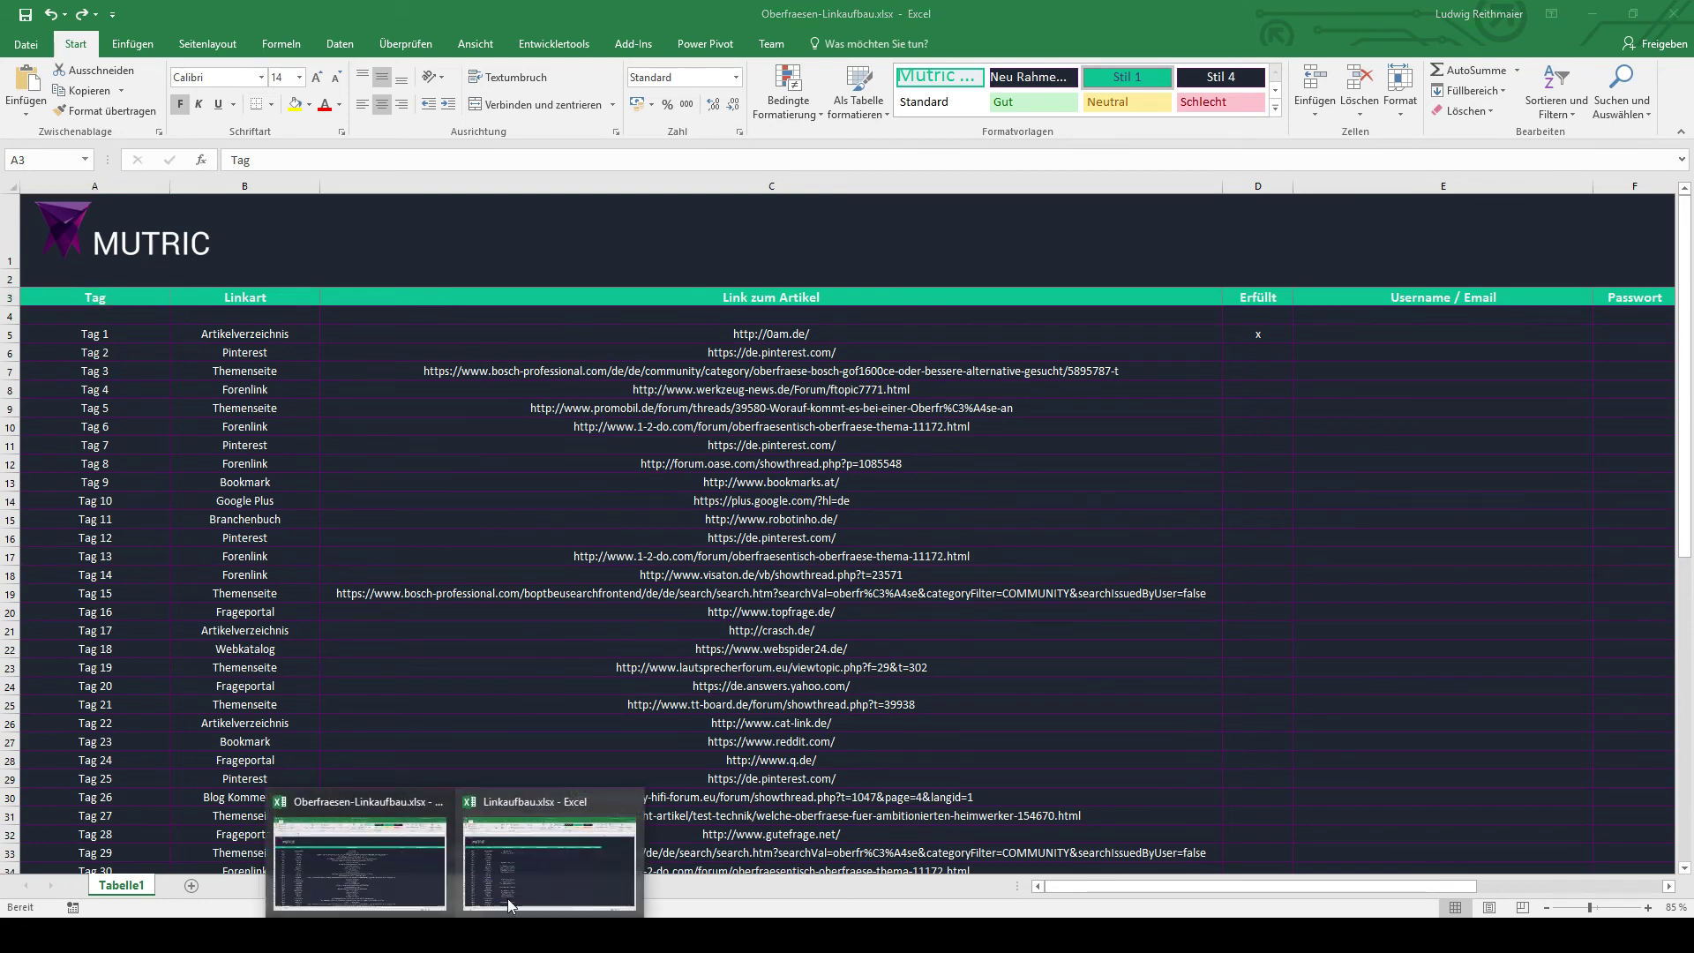
# Switch to the Linkaufbau.xlsx template and look through its link types and unfilled article links
pyautogui.click(533, 882)
pyautogui.scroll(-5, 456, 425)
pyautogui.scroll(-7, 456, 425)
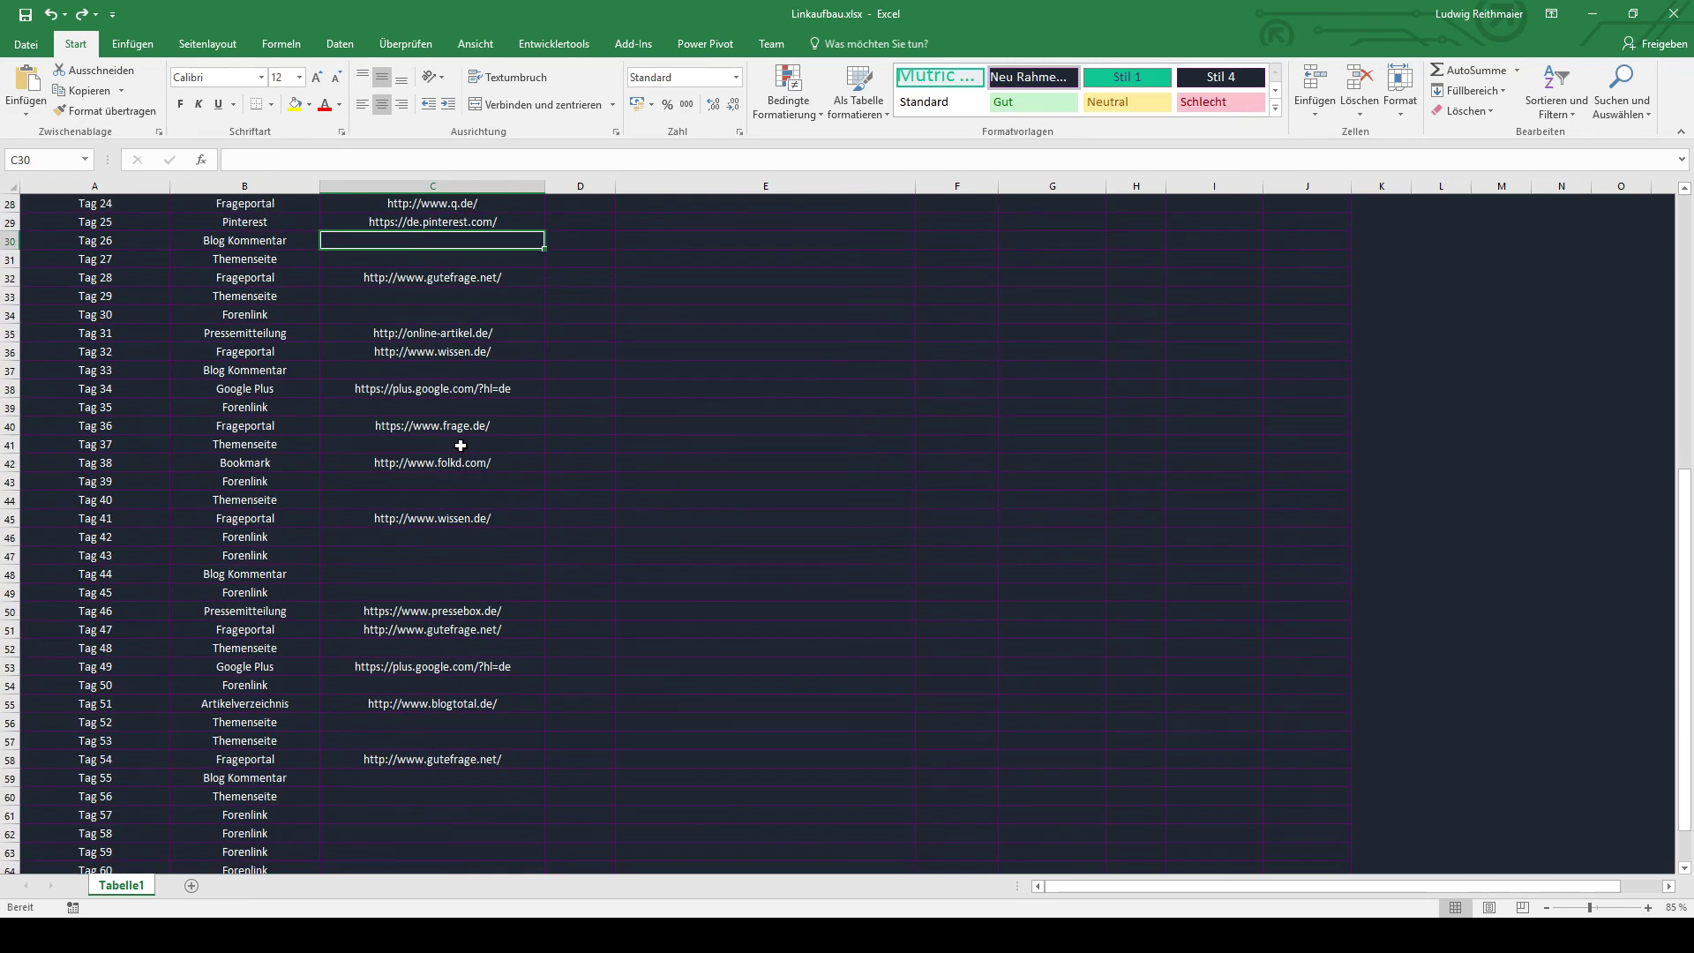
pyautogui.scroll(12, 454, 484)
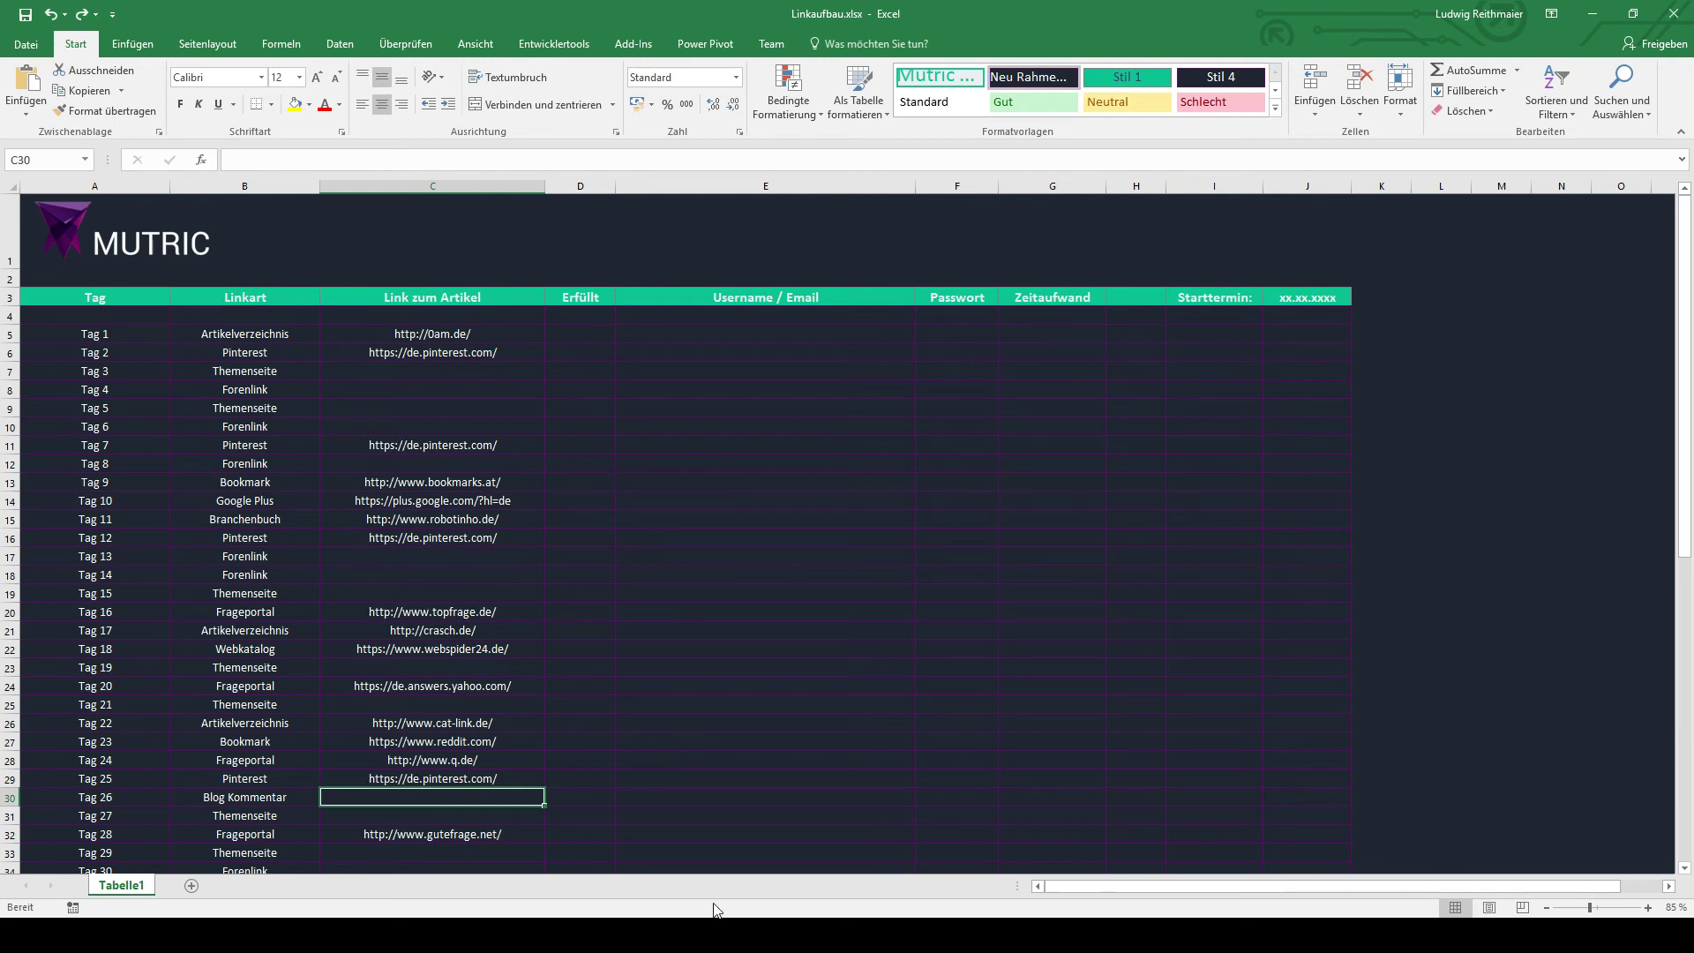
# Check the referral sources in the browser's Analytics Channels report and return to Oberfraesen-Linkaufbau.xlsx in Excel
pyautogui.click(719, 935)
pyautogui.click(574, 12)
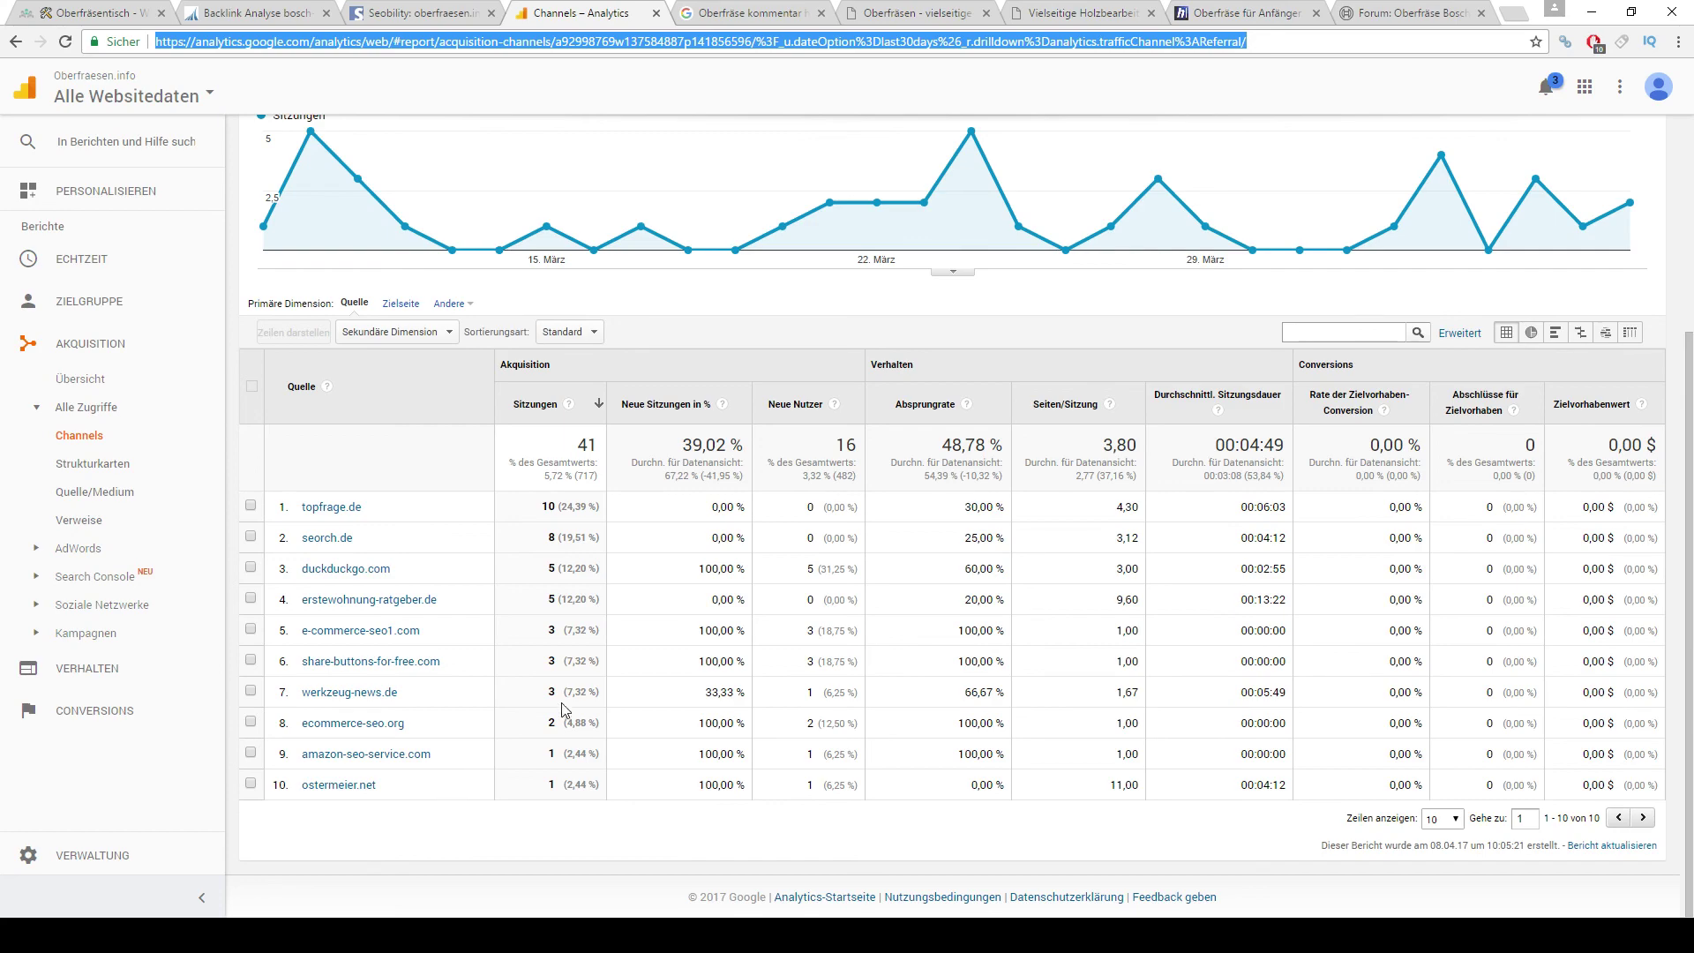
pyautogui.hotkey('alt', 'Tab')
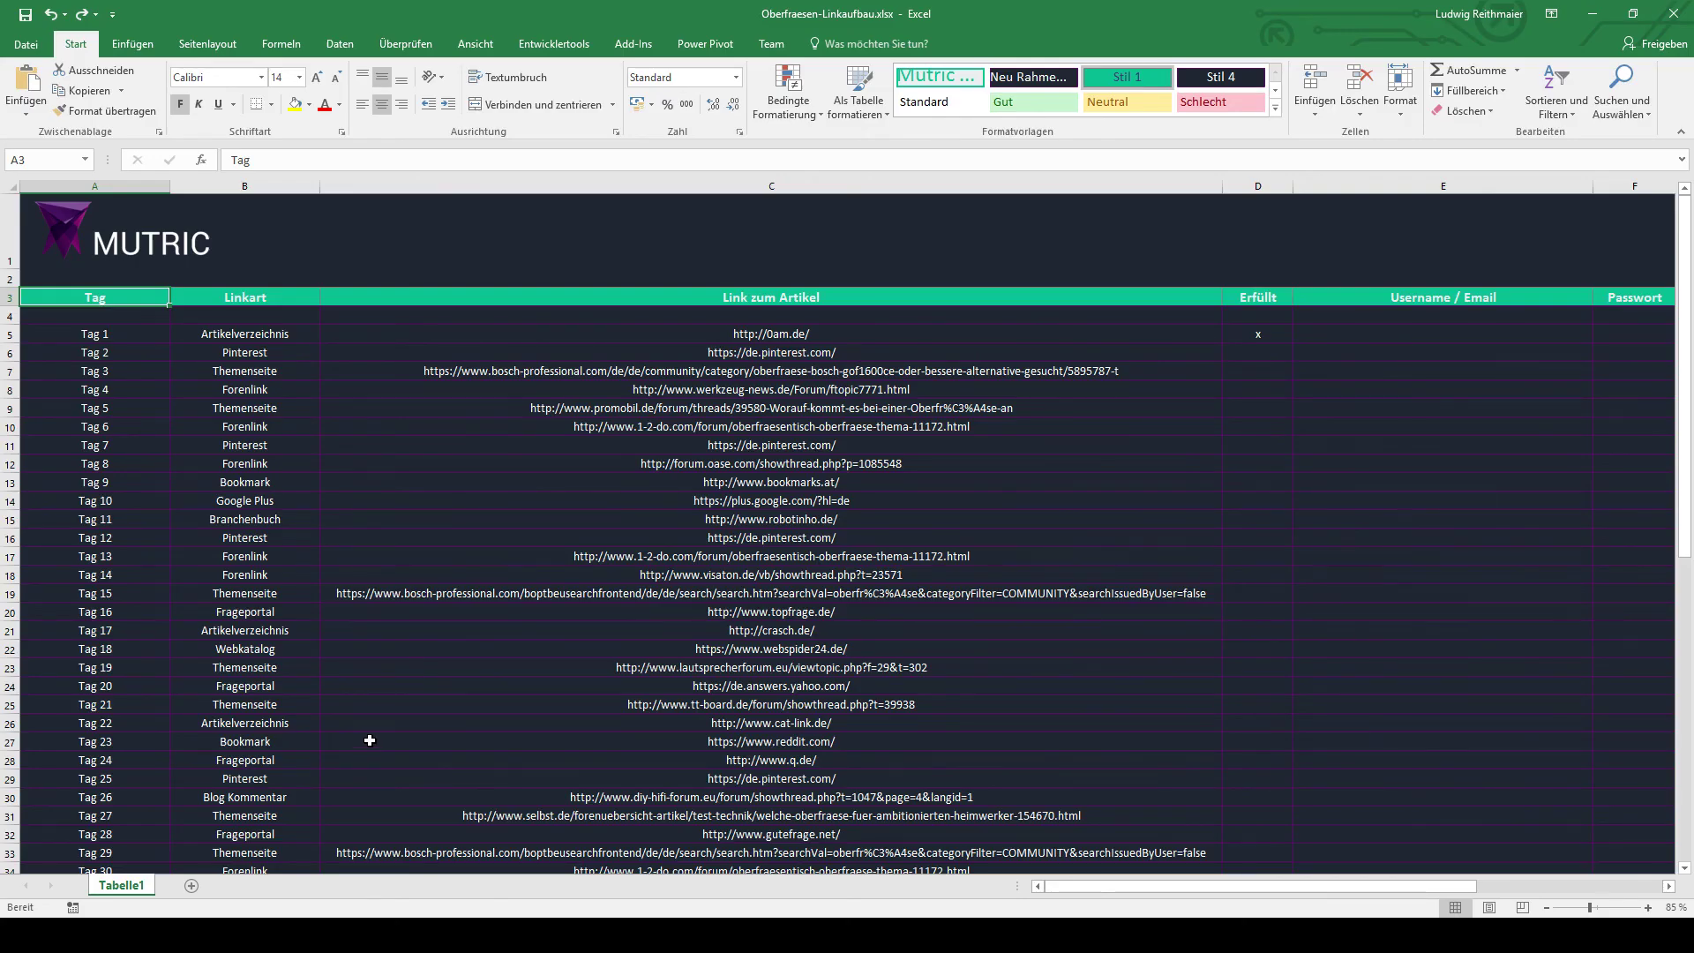